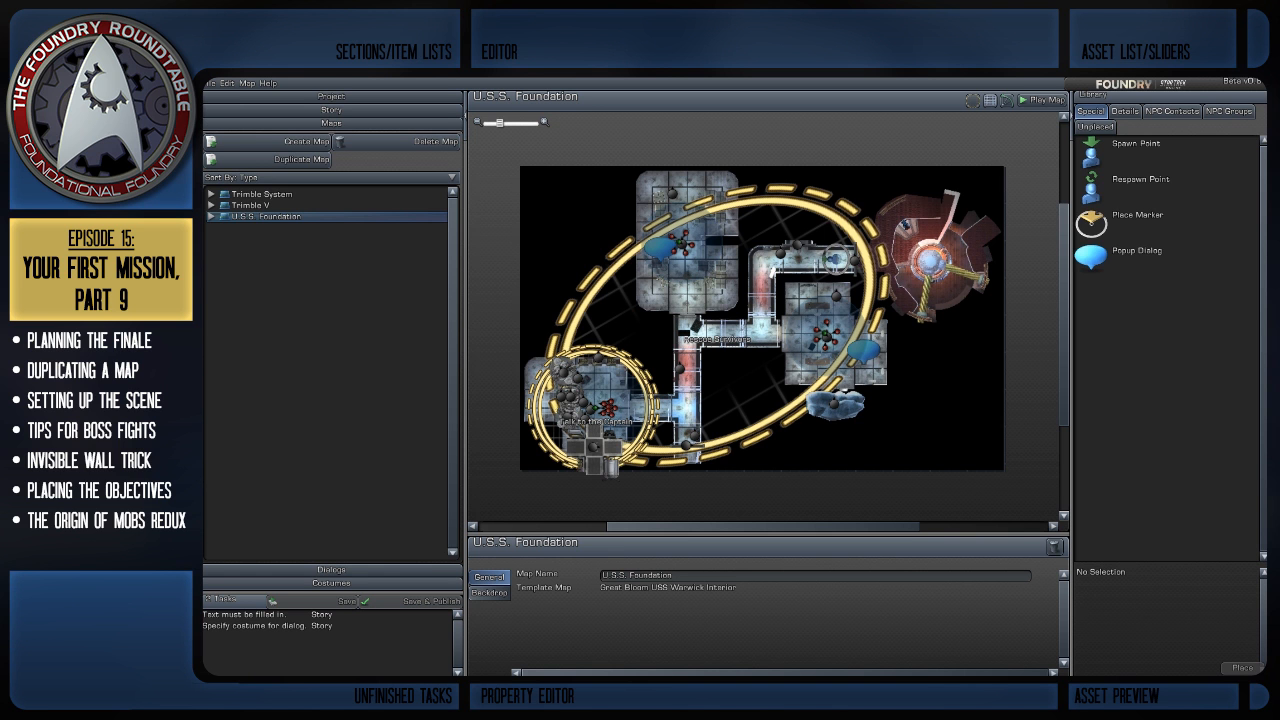
Examine the U.S.S. Foundation map's layout, covering the circled rubble-filled room, the connecting corridors and the other rooms
scroll(764, 314, "up", 1)
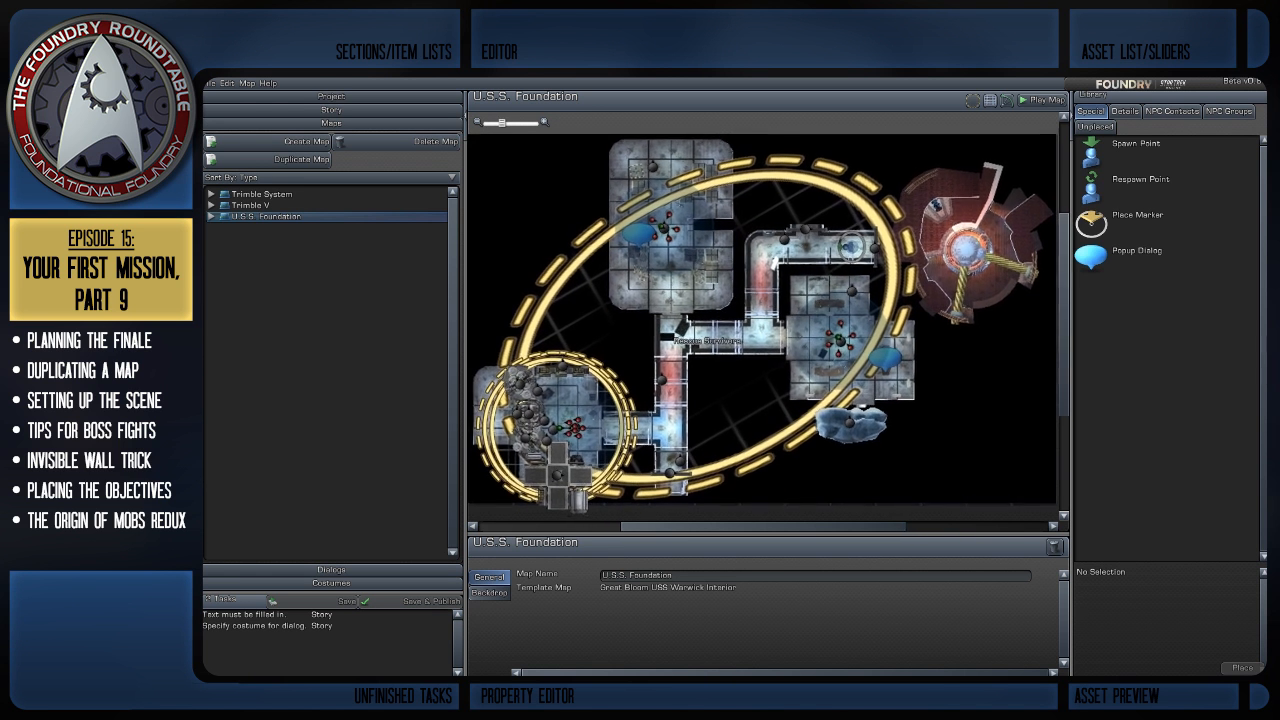
right_click_drag(650, 380, 824, 312)
scroll(824, 312, "up", 1)
scroll(725, 400, "up", 2)
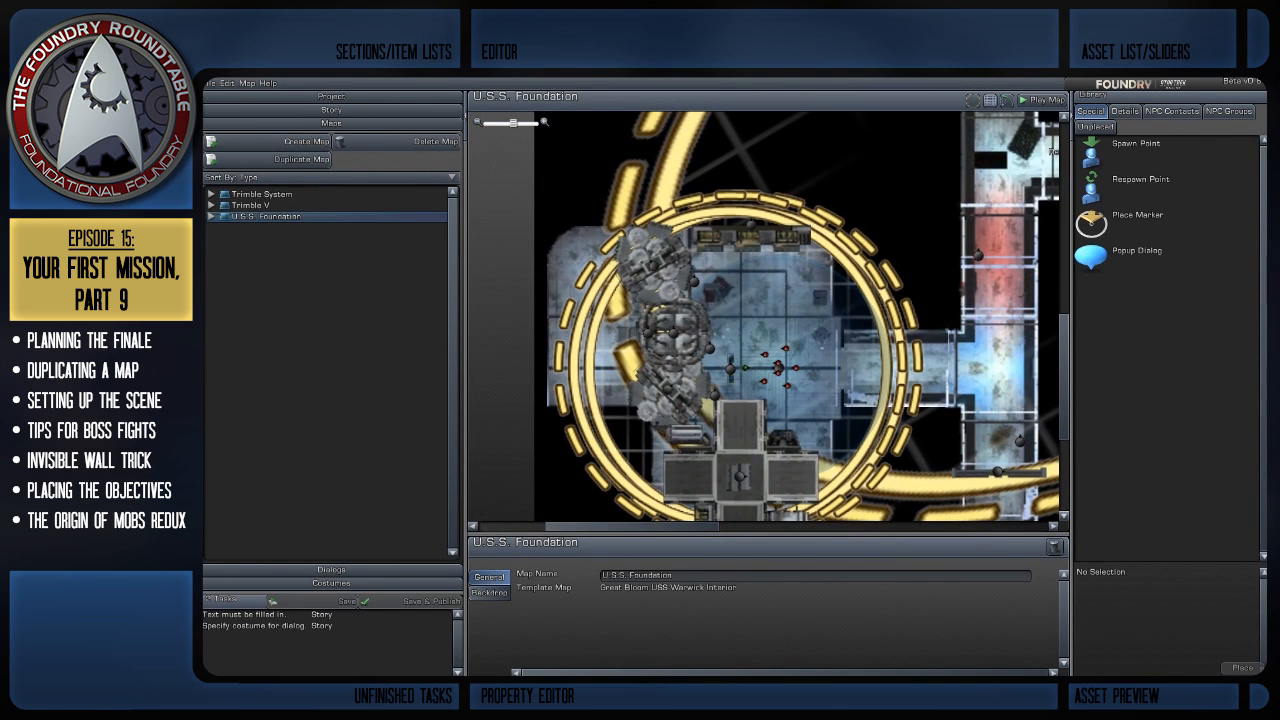
right_click_drag(780, 369, 680, 336)
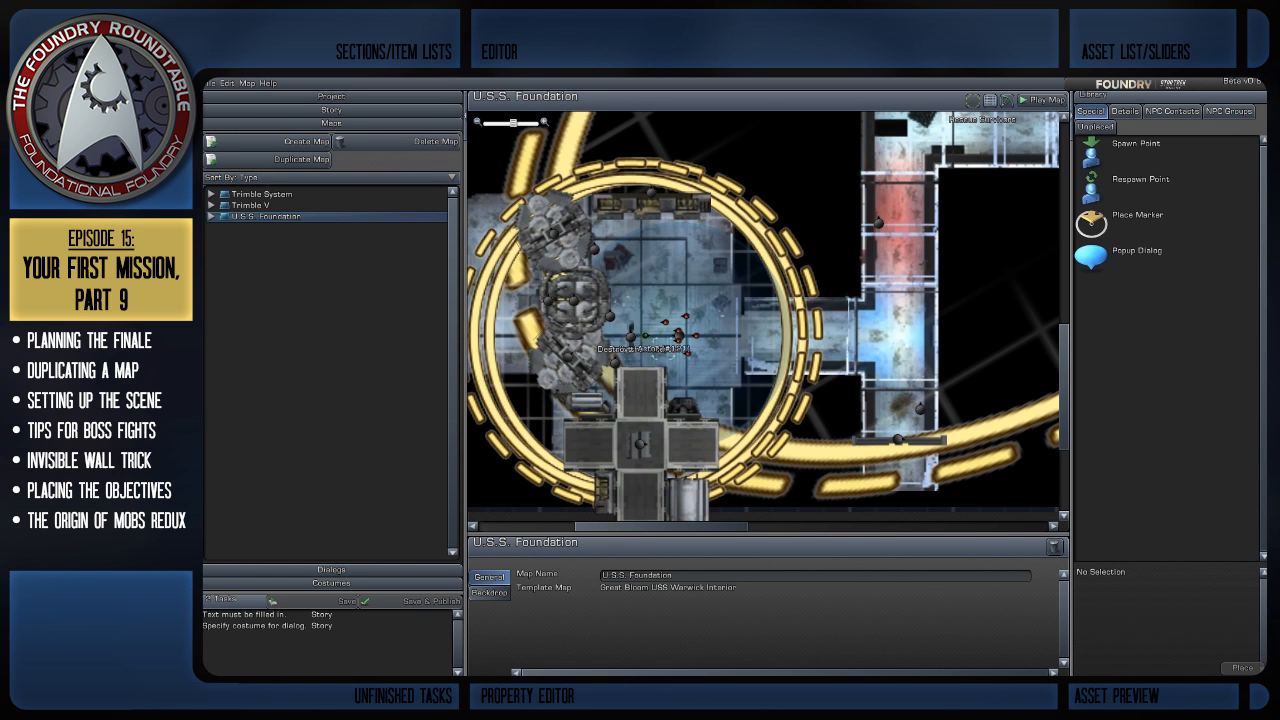
scroll(763, 316, "down", 2)
scroll(763, 316, "down", 2)
right_click_drag(763, 316, 665, 376)
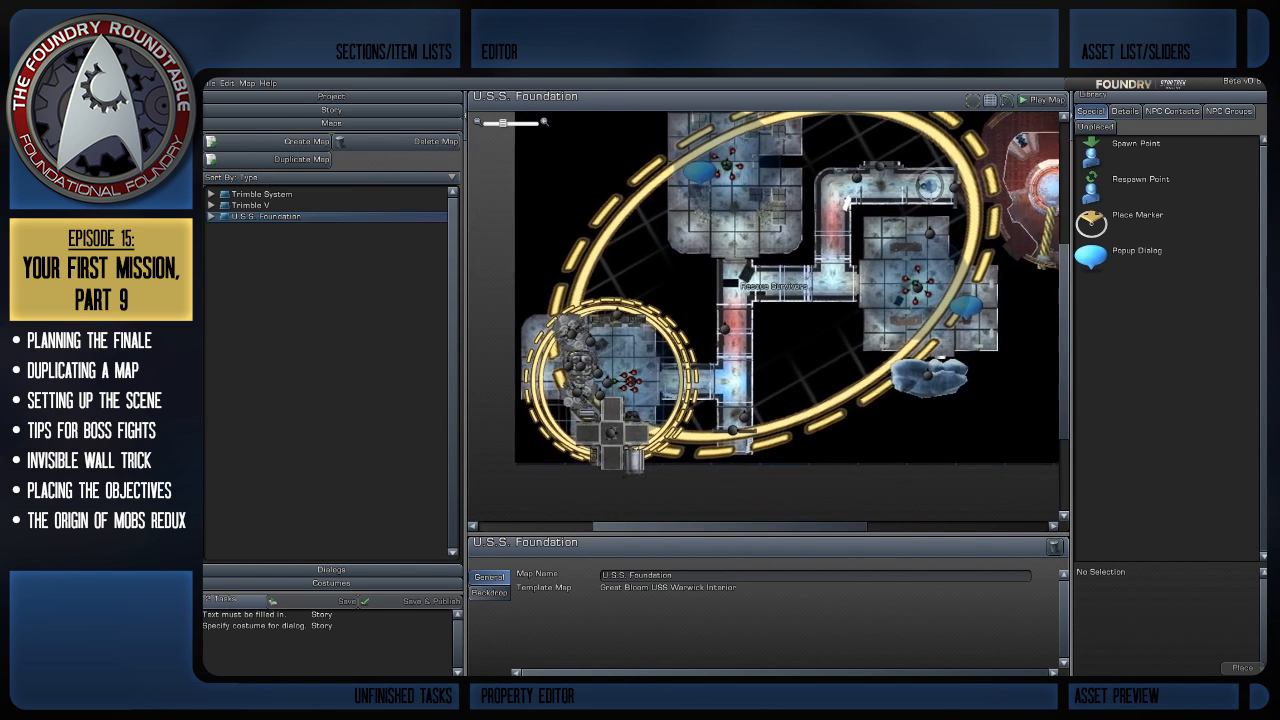
scroll(763, 316, "up", 2)
right_click_drag(763, 316, 589, 376)
scroll(763, 316, "down", 2)
right_click_drag(763, 316, 818, 350)
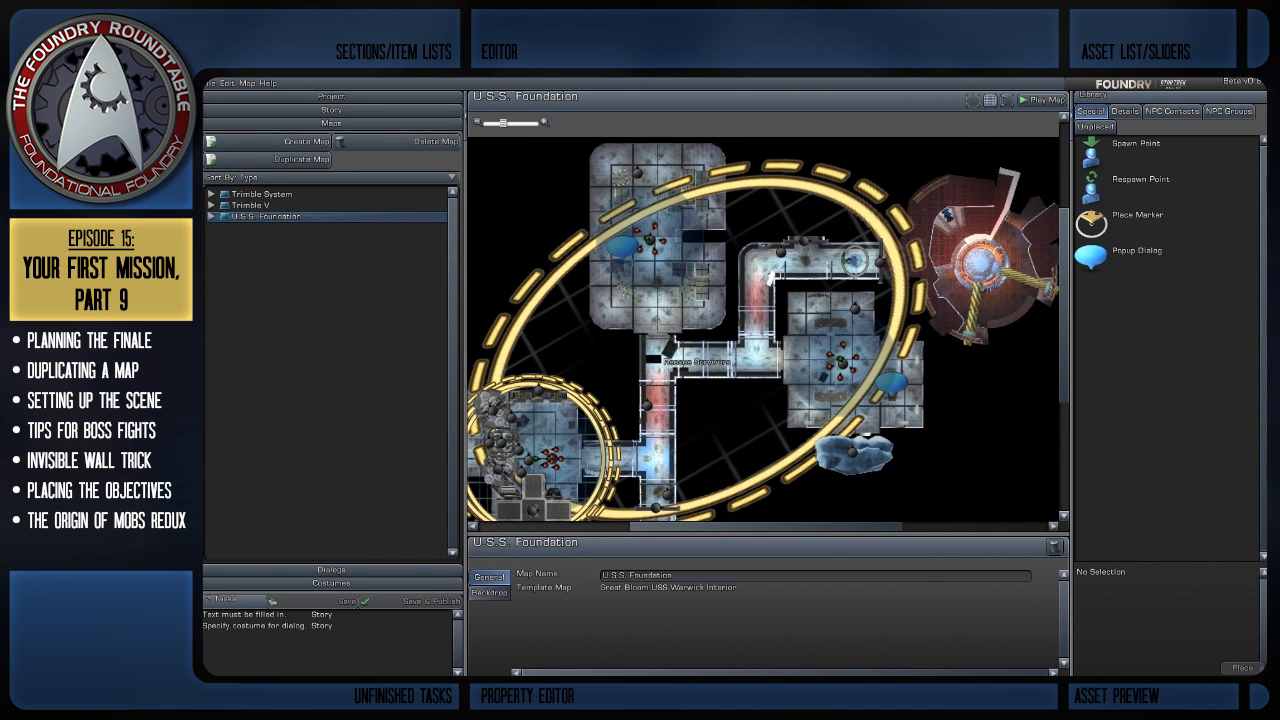
scroll(763, 329, "down", 2)
mouse_move(763, 329)
right_mouse_down()
mouse_move(795, 287)
mouse_move(778, 311)
right_mouse_up()
scroll(763, 295, "up", 1)
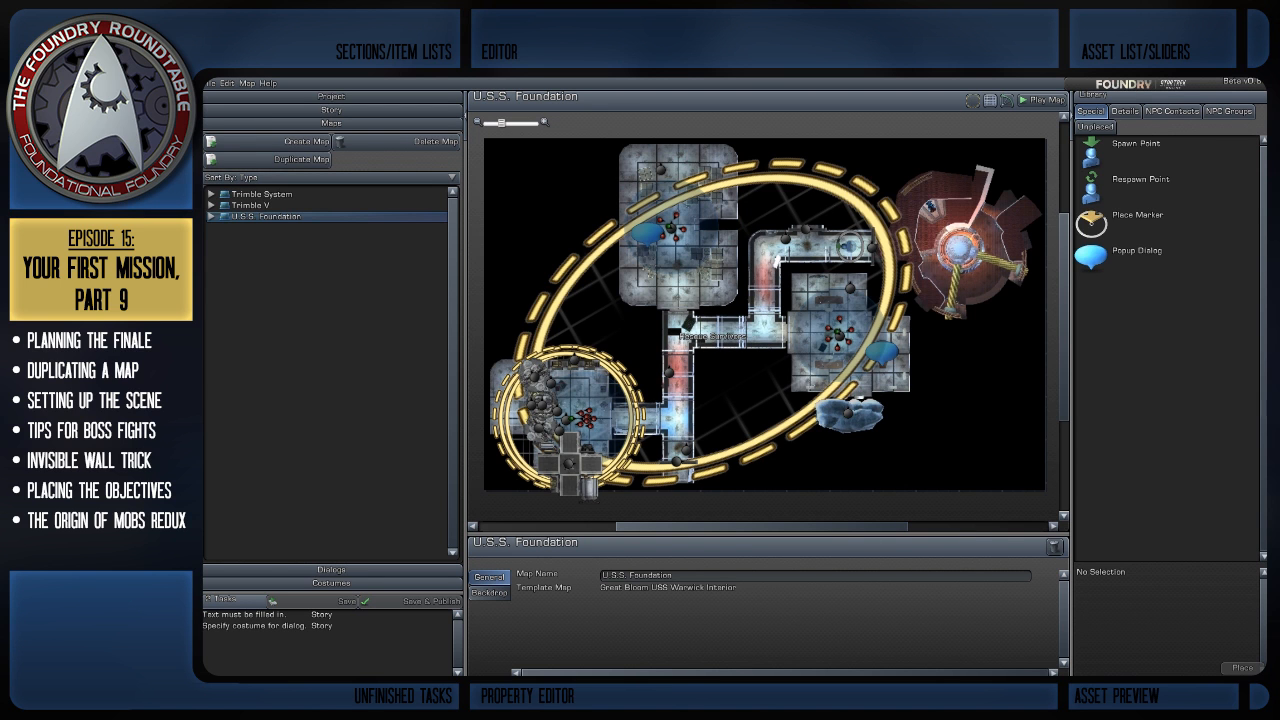
Inspect the Orion squad in the rubble-filled room, then examine the corridors and rooms on the opposite side of the U.S.S. Foundation map
scroll(766, 320, "up", 2)
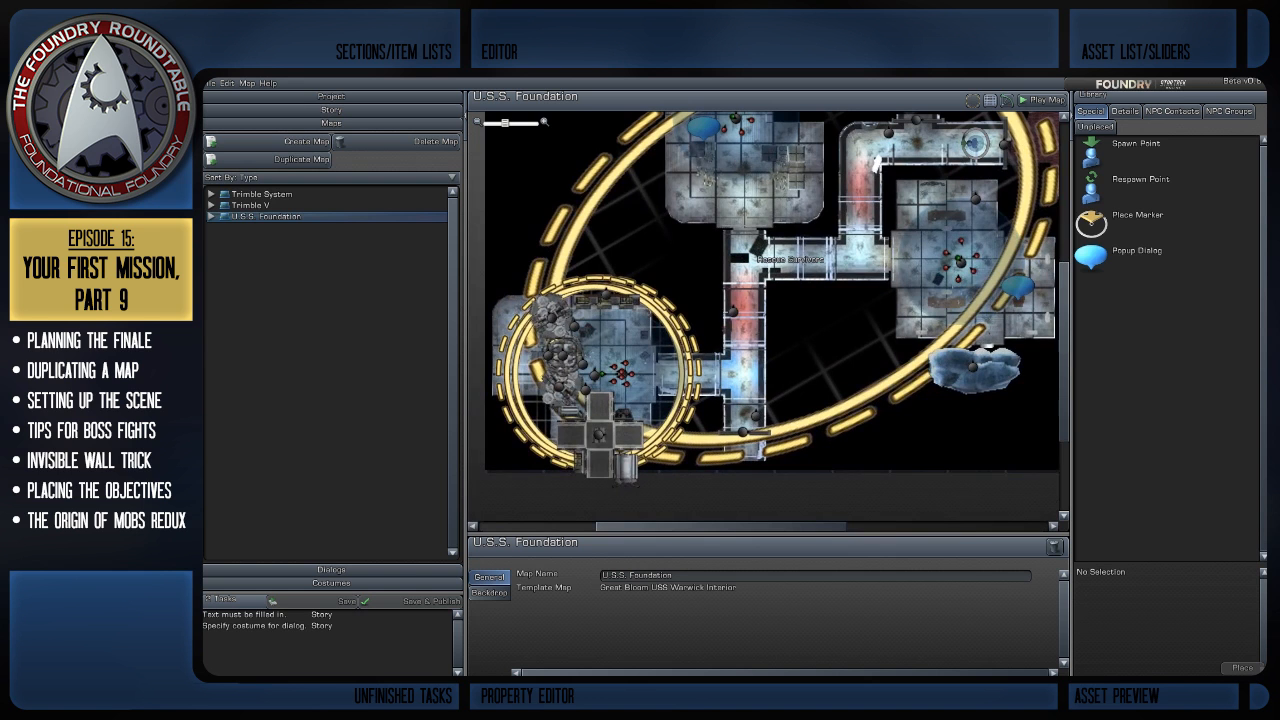
scroll(620, 385, "up", 3)
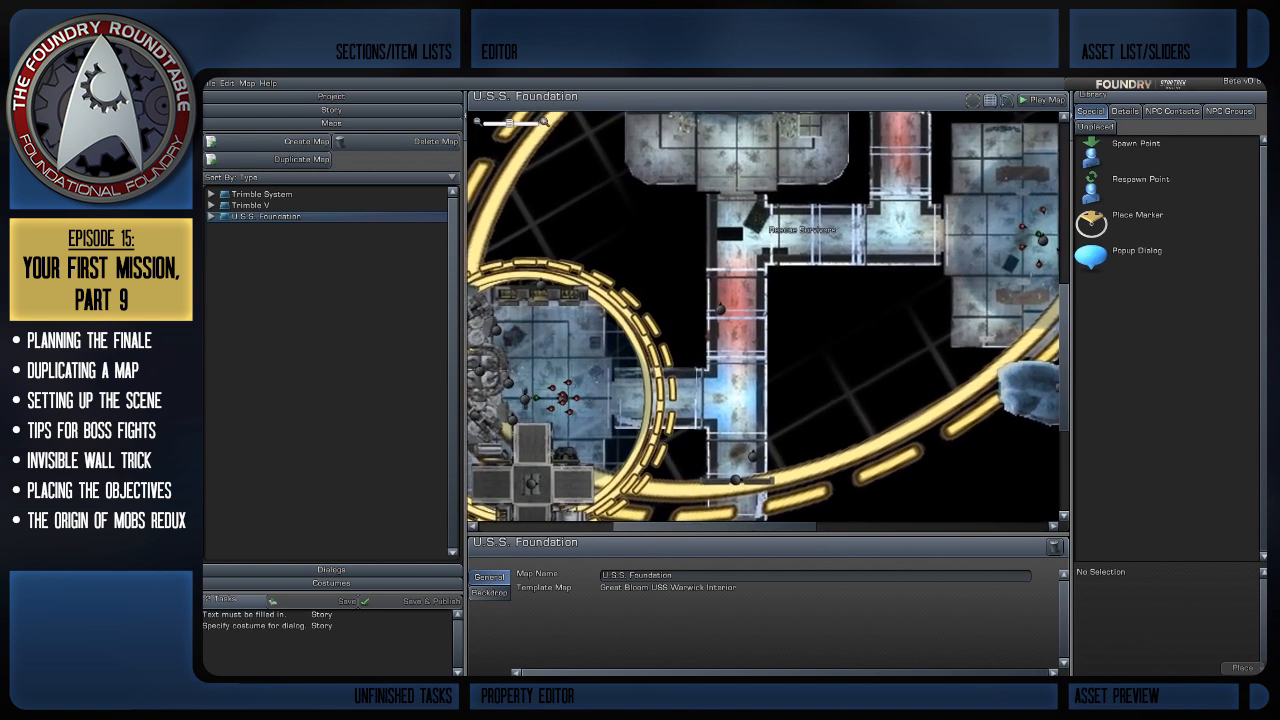
left_click(611, 378)
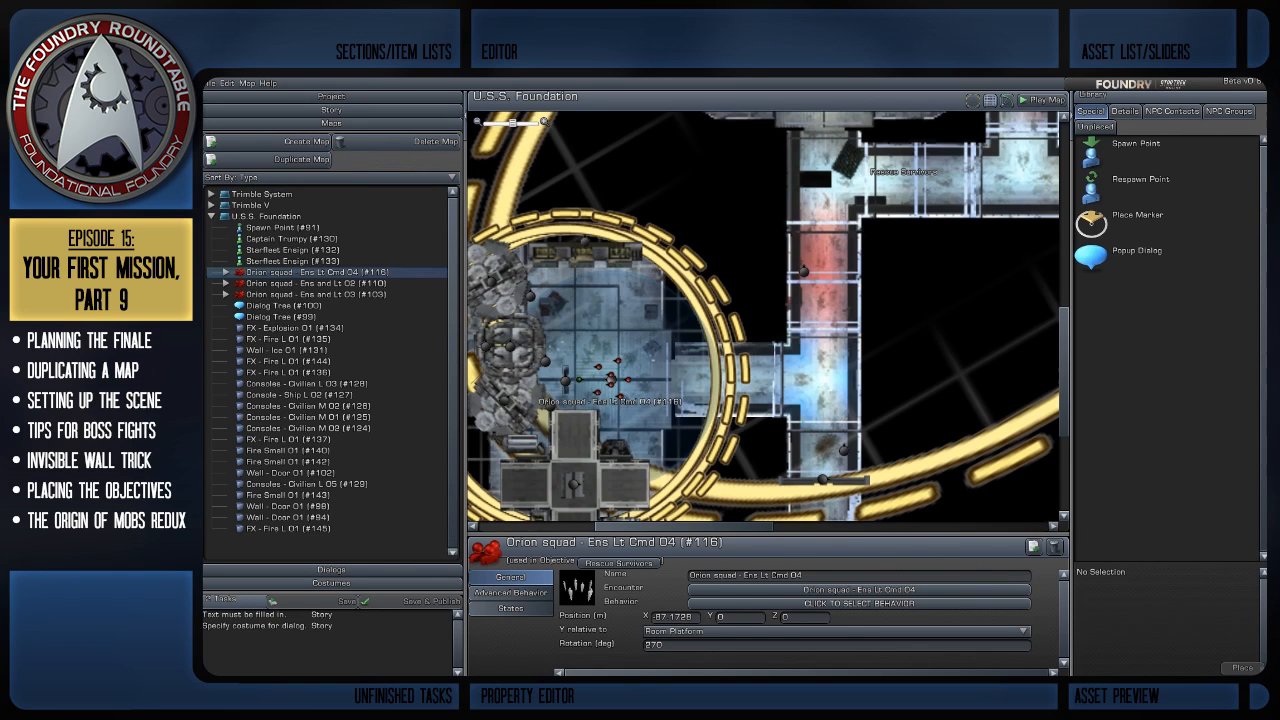
left_click(925, 336)
scroll(925, 336, "down", 1)
left_click_drag(925, 336, 710, 506)
scroll(789, 381, "down", 1)
scroll(710, 506, "down", 1)
scroll(710, 506, "up", 2)
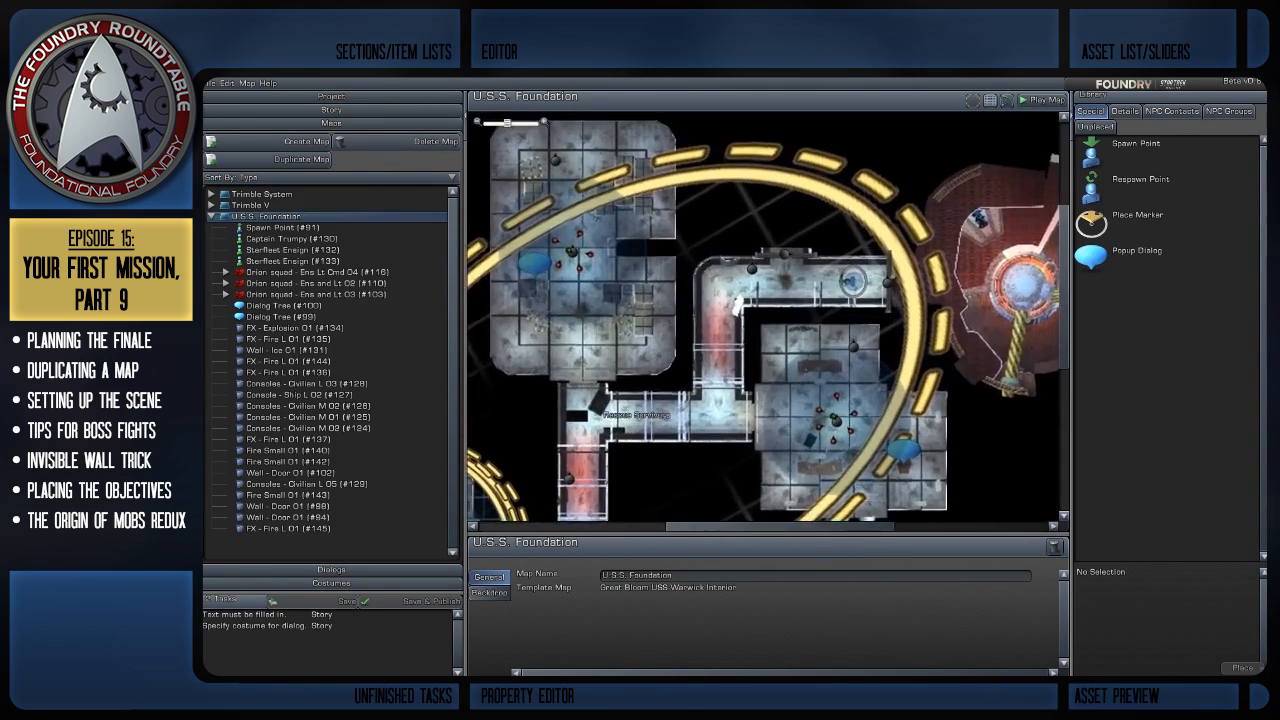
left_click_drag(790, 316, 694, 298)
scroll(742, 354, "up", 1)
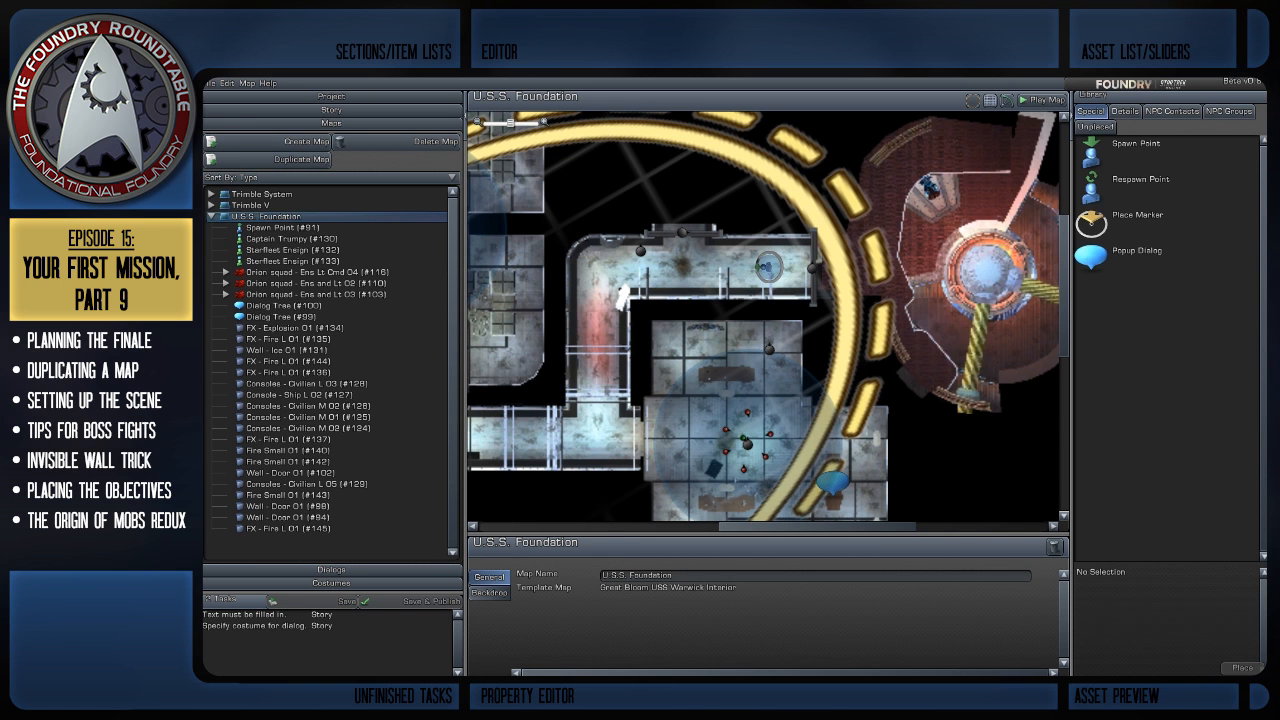
left_click(211, 216)
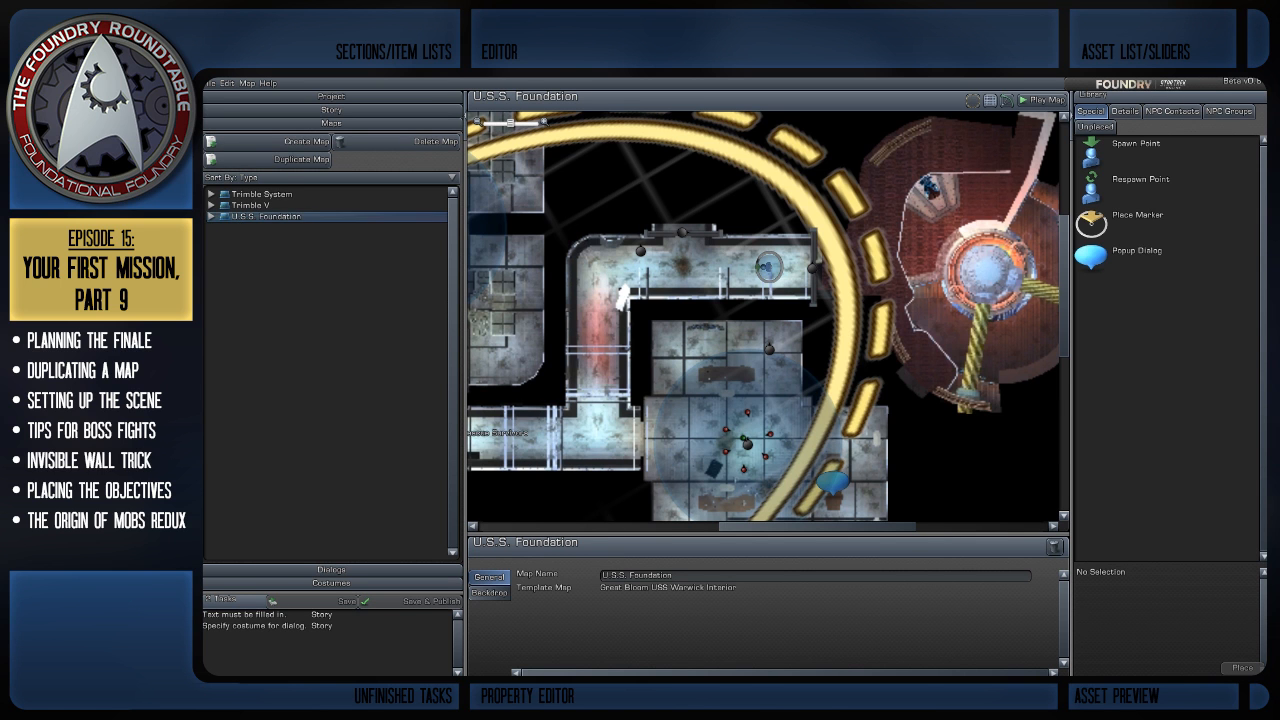
scroll(763, 317, "down", 2)
scroll(763, 317, "down", 1)
scroll(763, 317, "down", 2)
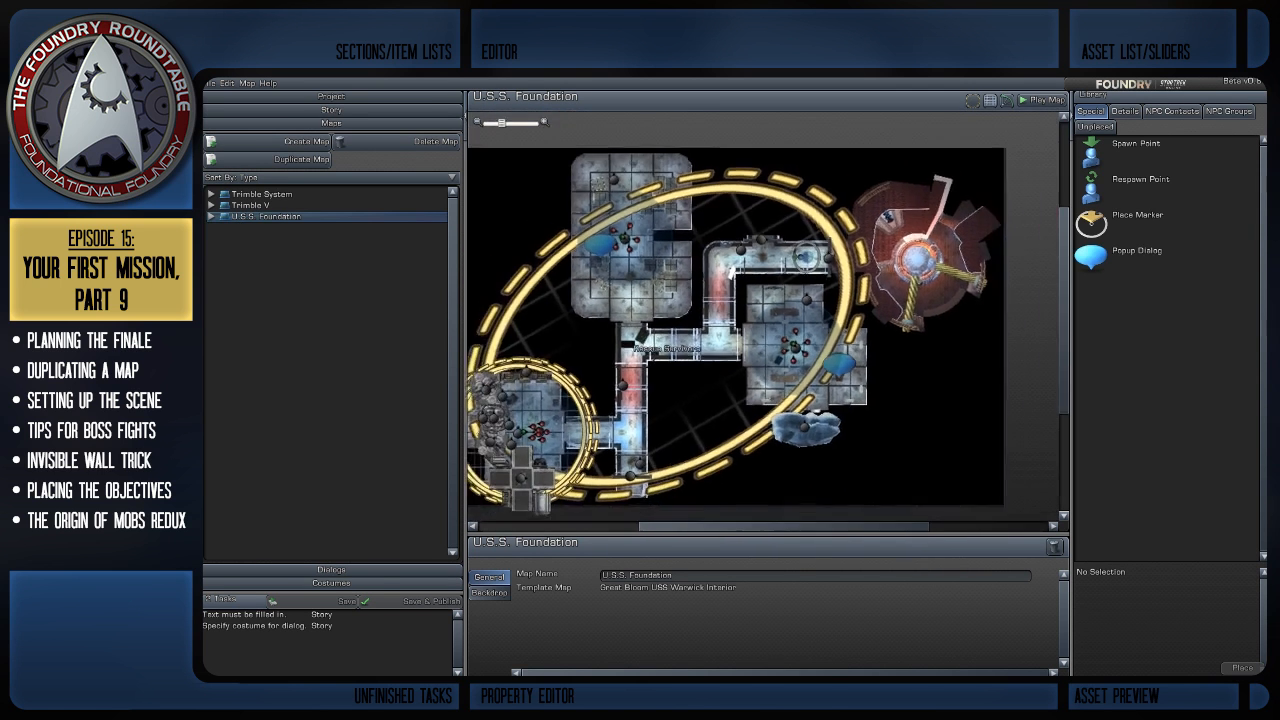
scroll(763, 317, "up", 3)
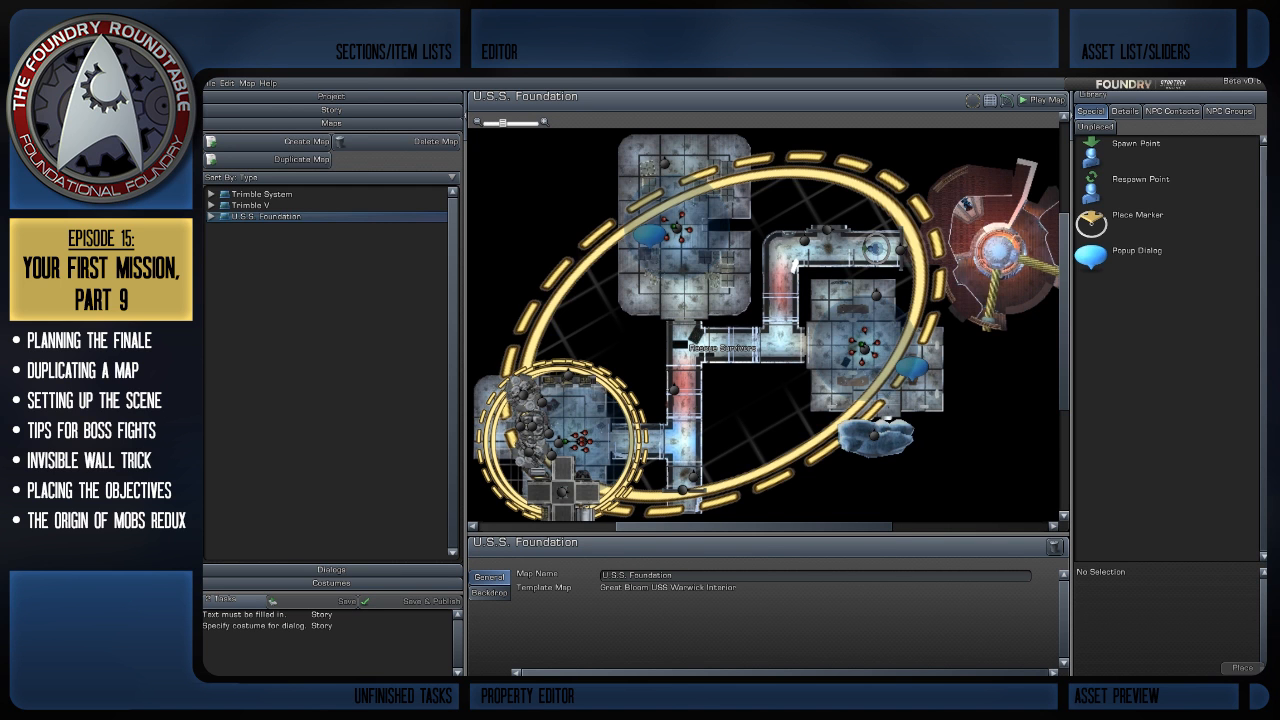
mouse_move(765, 325)
right_mouse_down()
mouse_move(750, 340)
mouse_move(772, 355)
mouse_move(728, 334)
mouse_move(757, 309)
right_mouse_up()
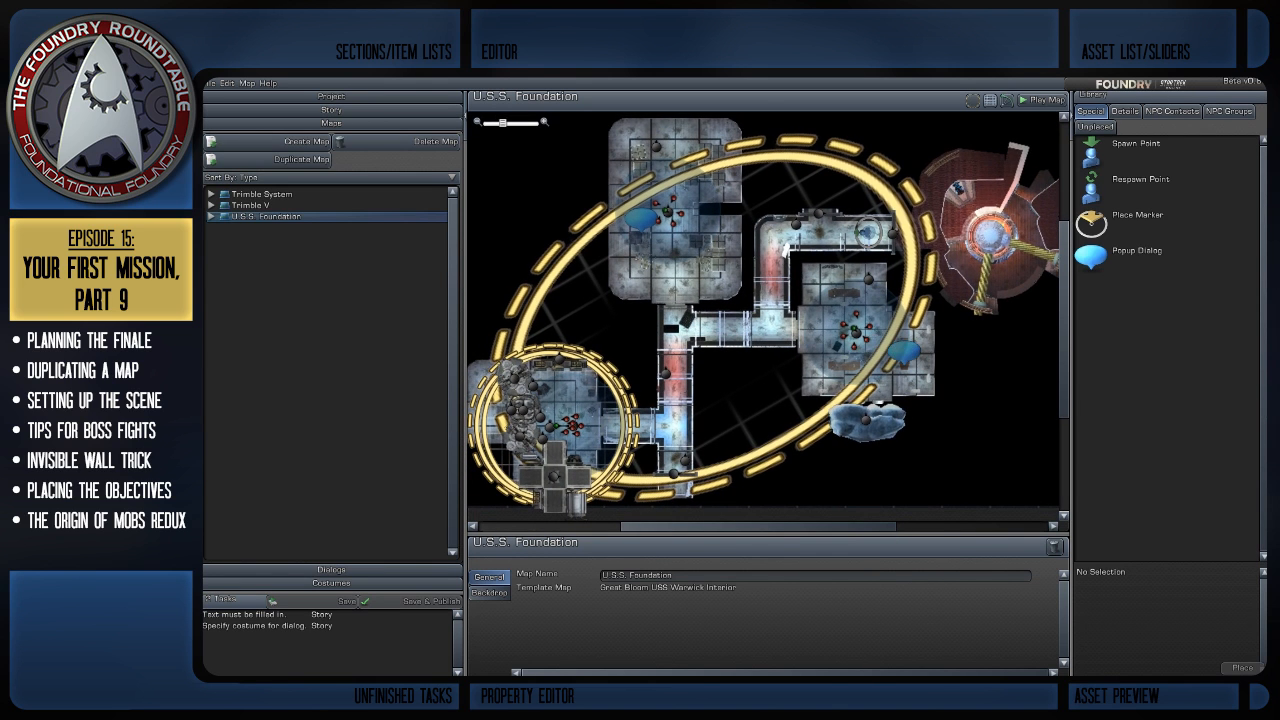
right_click_drag(757, 309, 743, 309)
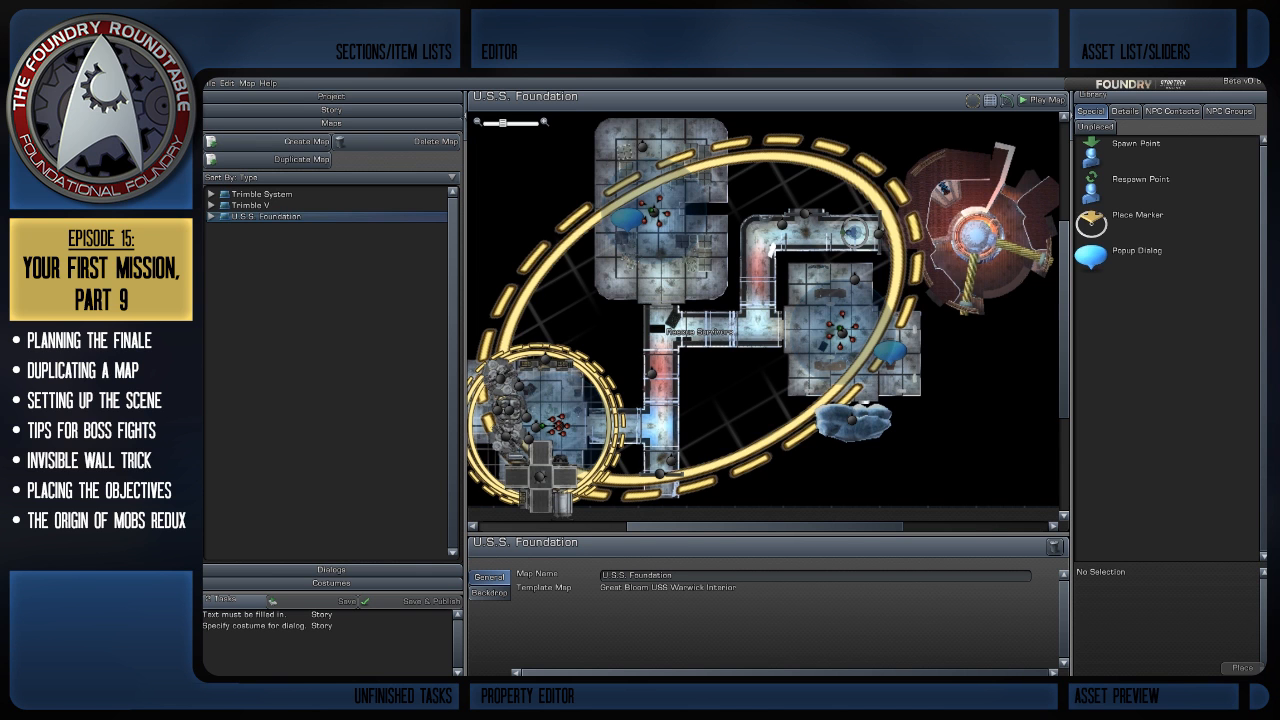
mouse_move(790, 330)
right_mouse_down()
mouse_move(778, 339)
mouse_move(796, 317)
right_mouse_up()
scroll(763, 320, "up", 2)
scroll(763, 320, "down", 2)
scroll(763, 320, "down", 1)
scroll(791, 318, "up", 3)
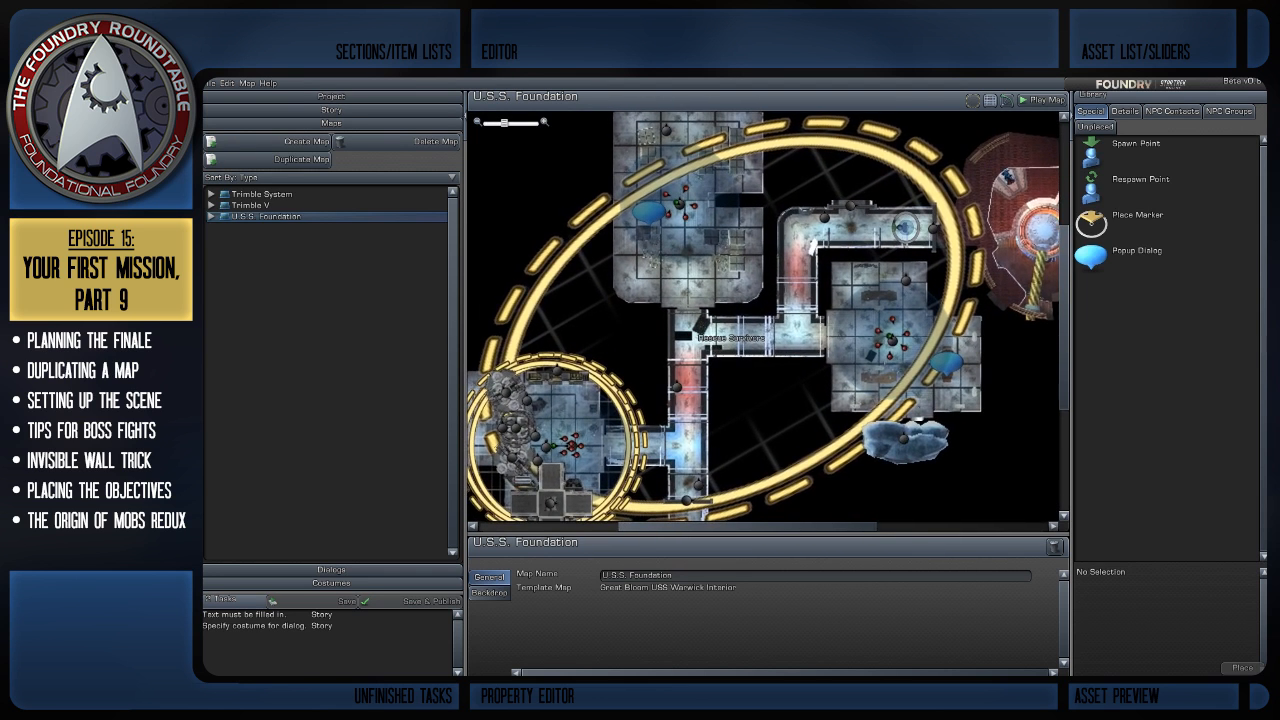
scroll(796, 317, "down", 2)
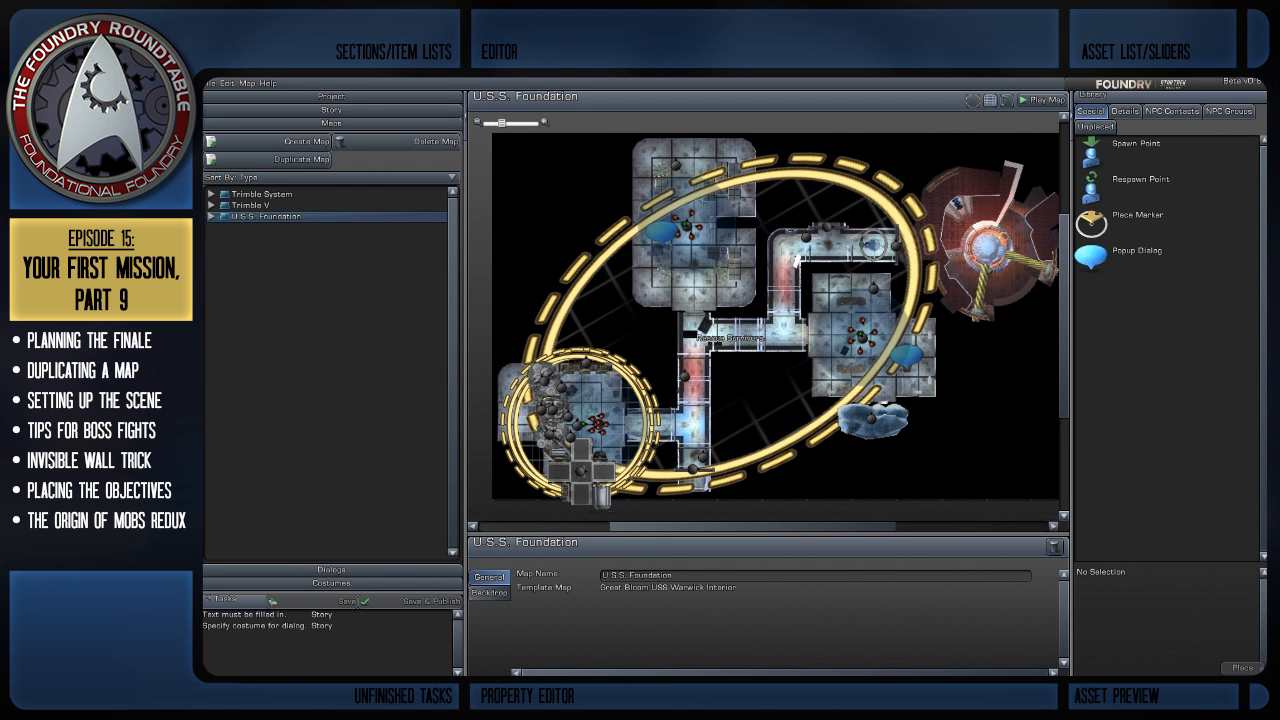
mouse_move(796, 317)
right_mouse_down()
mouse_move(762, 329)
mouse_move(827, 217)
mouse_move(810, 317)
mouse_move(773, 322)
right_mouse_up()
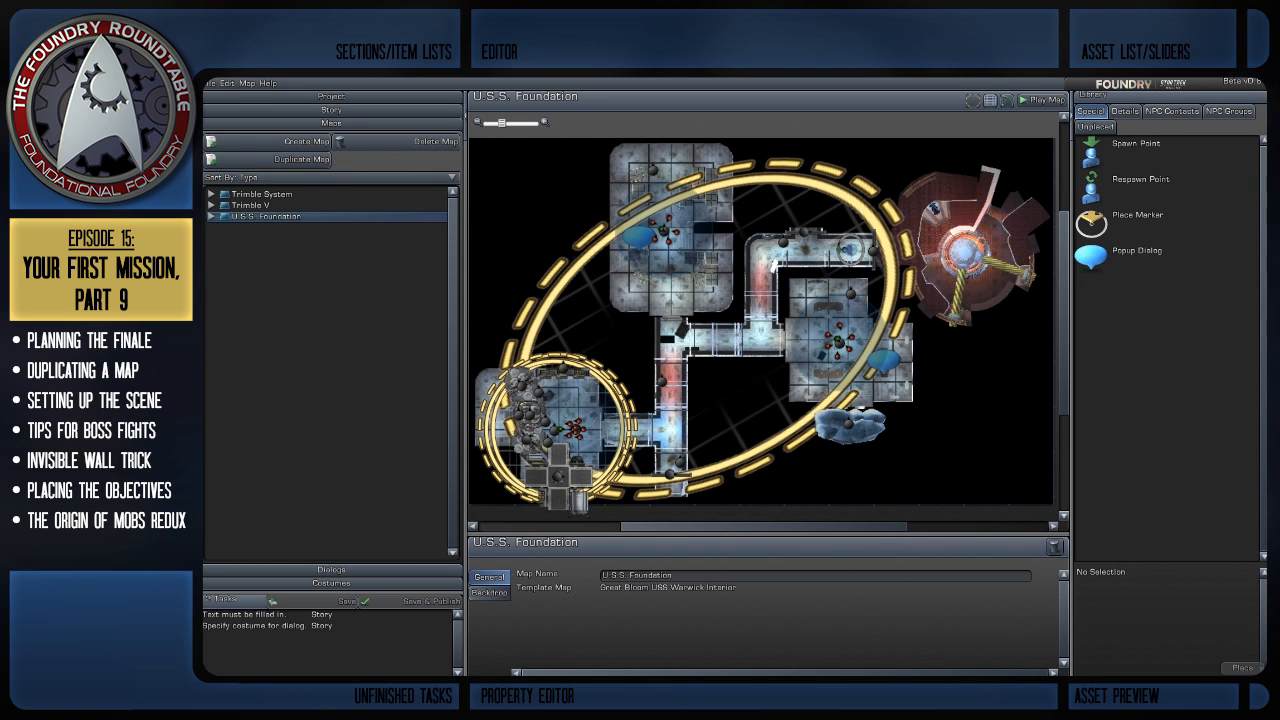
Duplicate the Trimble V map together with all objects placed on it
left_click(250, 205)
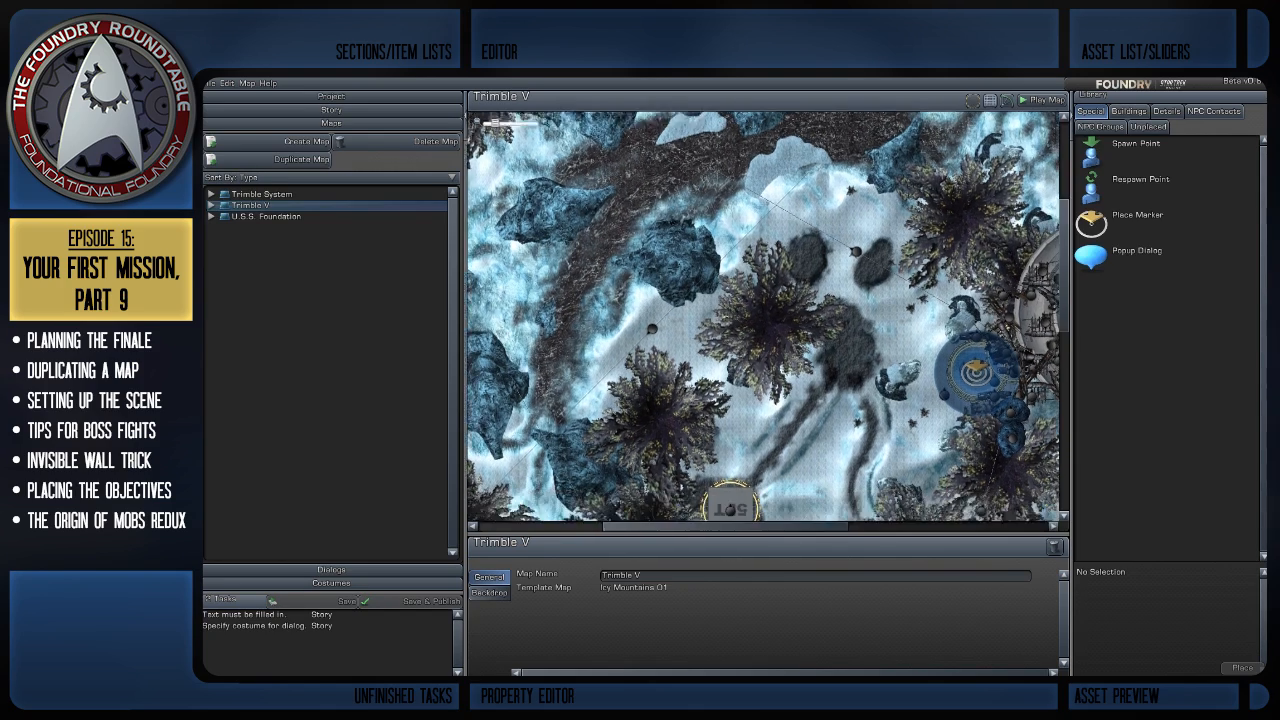
scroll(765, 317, "down", 4)
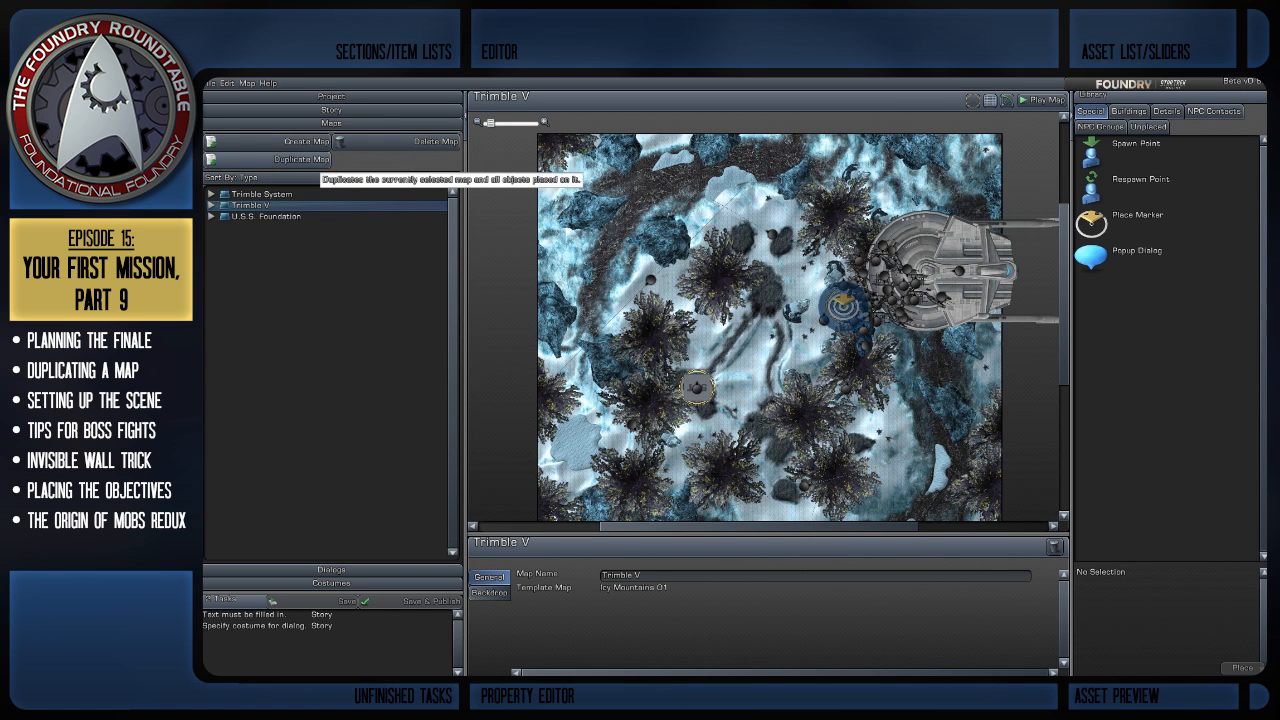
left_click(300, 159)
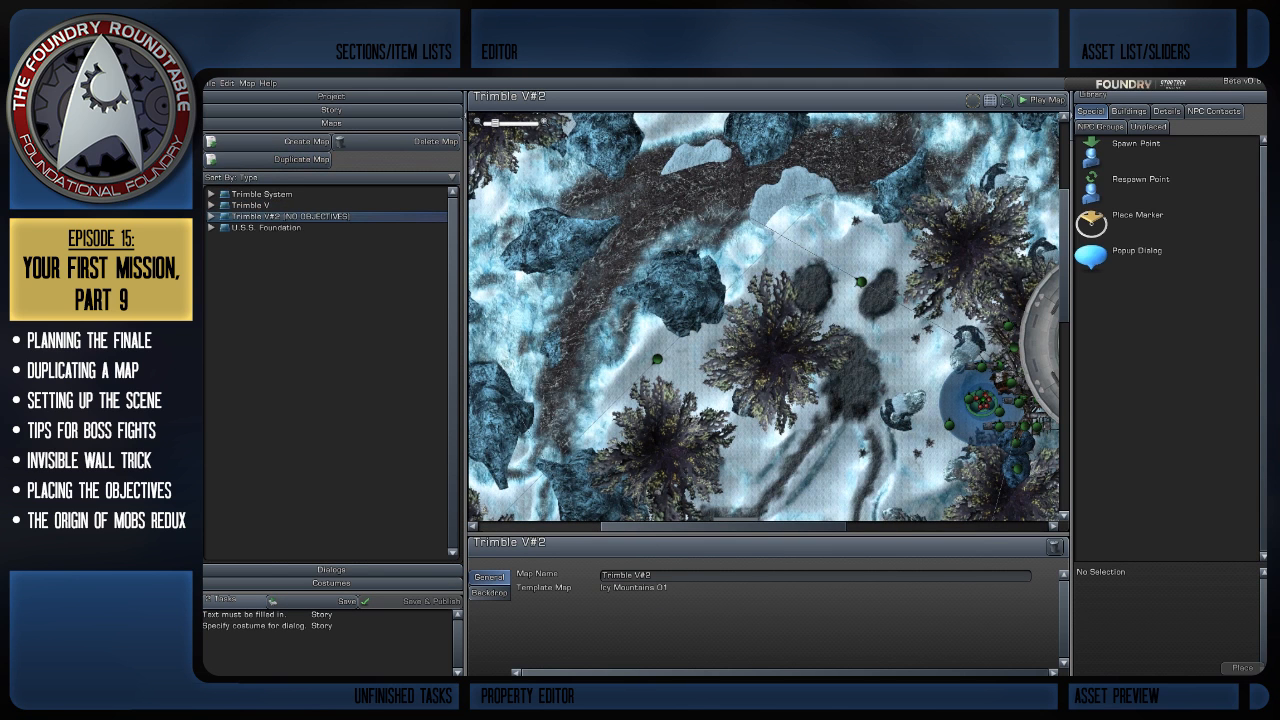
Rename the duplicated map as Trimble V
left_click(654, 575)
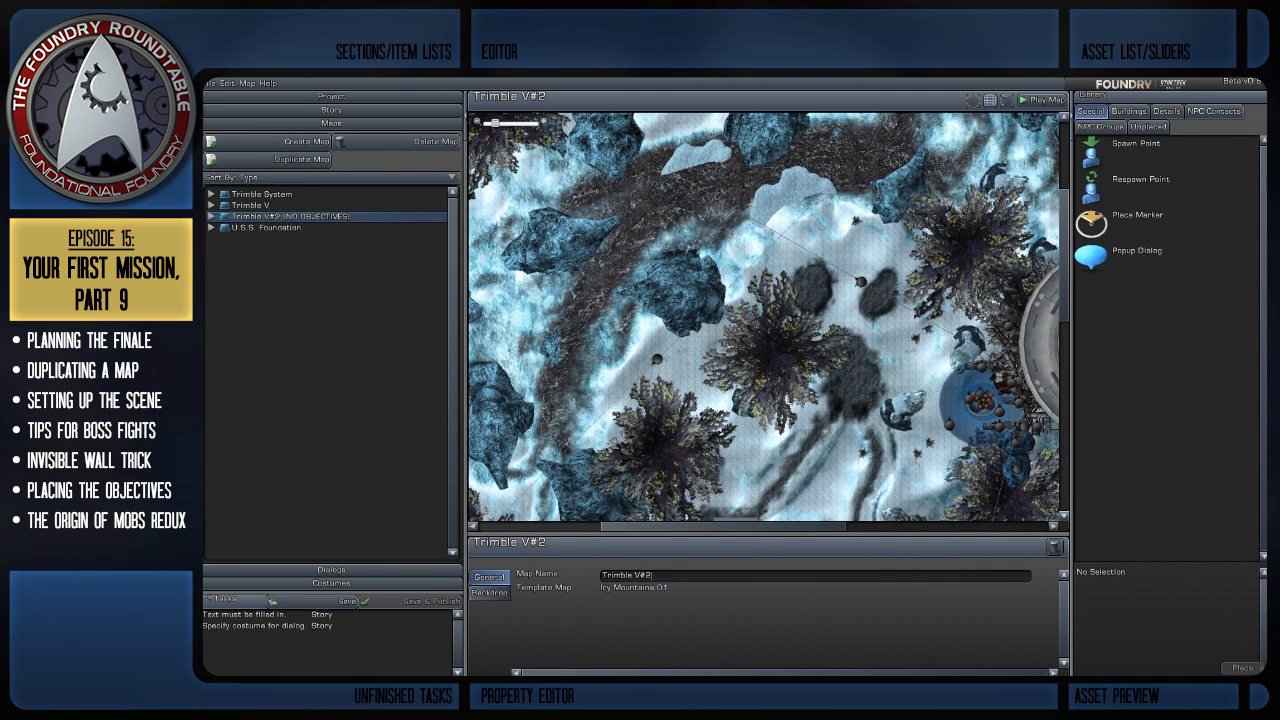
key("BackSpace")
key("BackSpace")
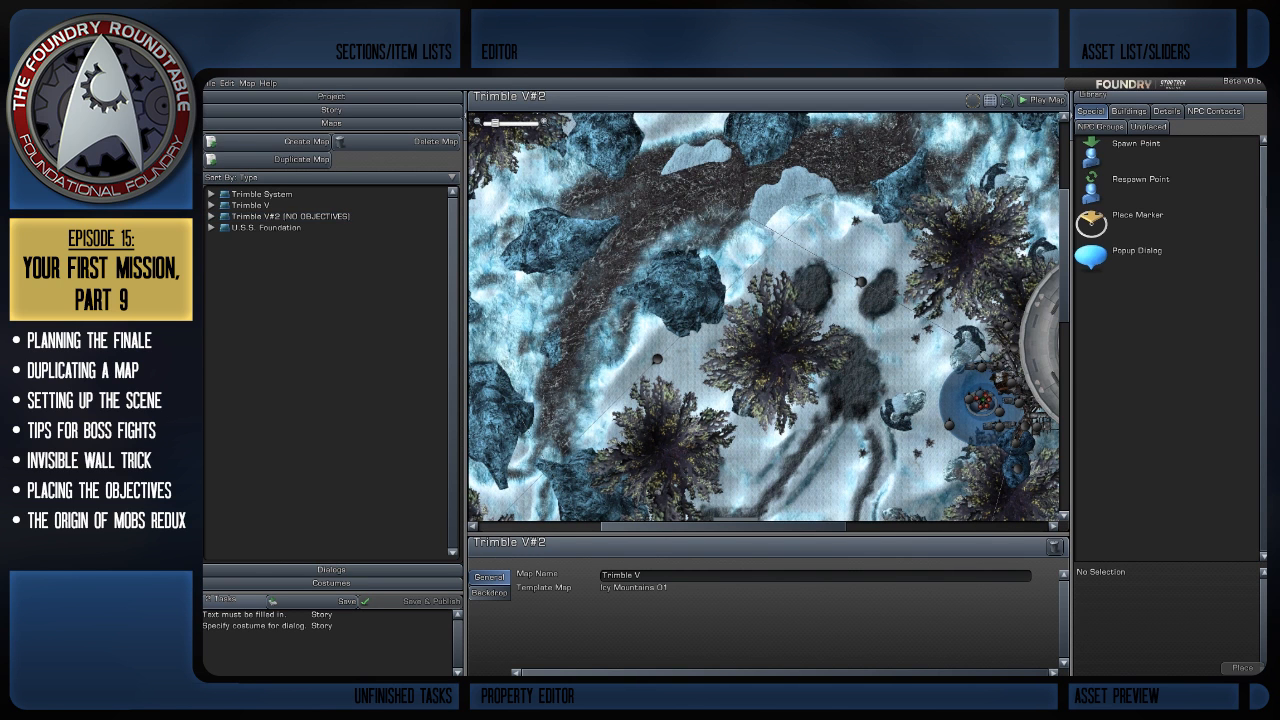
key("Return")
Delete the Orion squad - Ens Lt Cmd 01 encounter beside the place marker on the duplicated Trimble V map
scroll(765, 340, "down", 3)
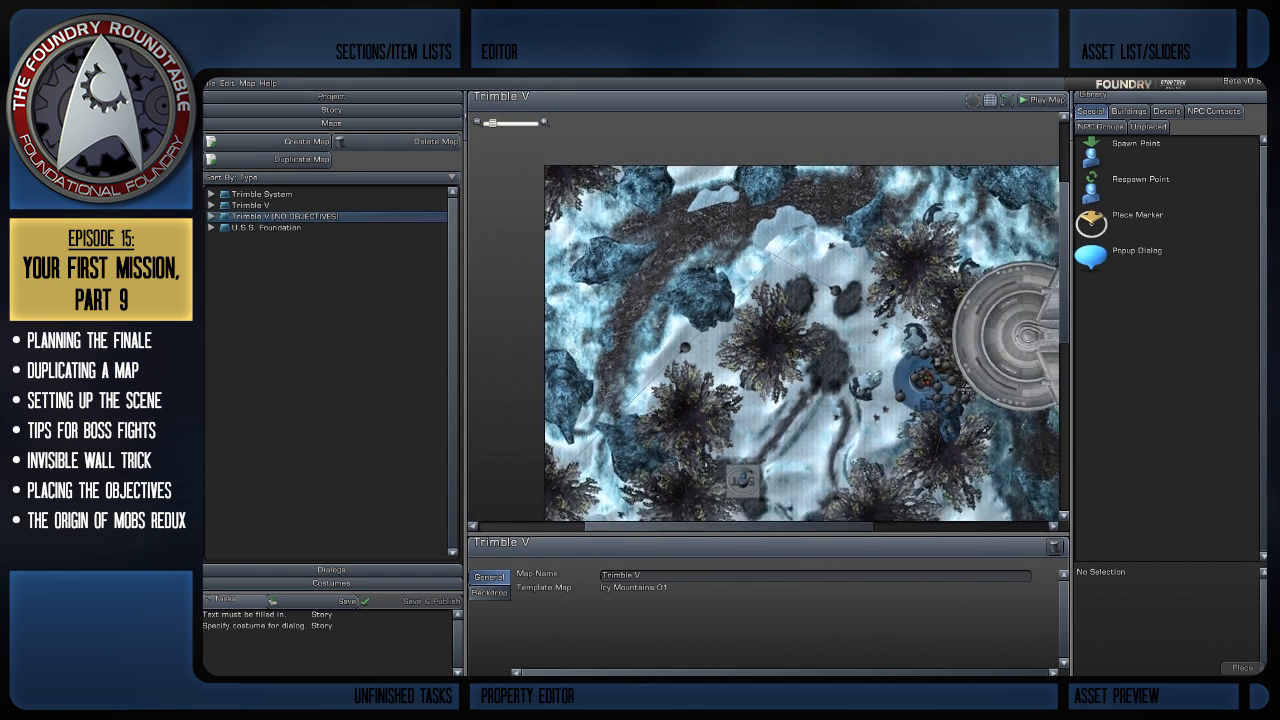
right_click_drag(765, 340, 622, 275)
scroll(760, 318, "up", 5)
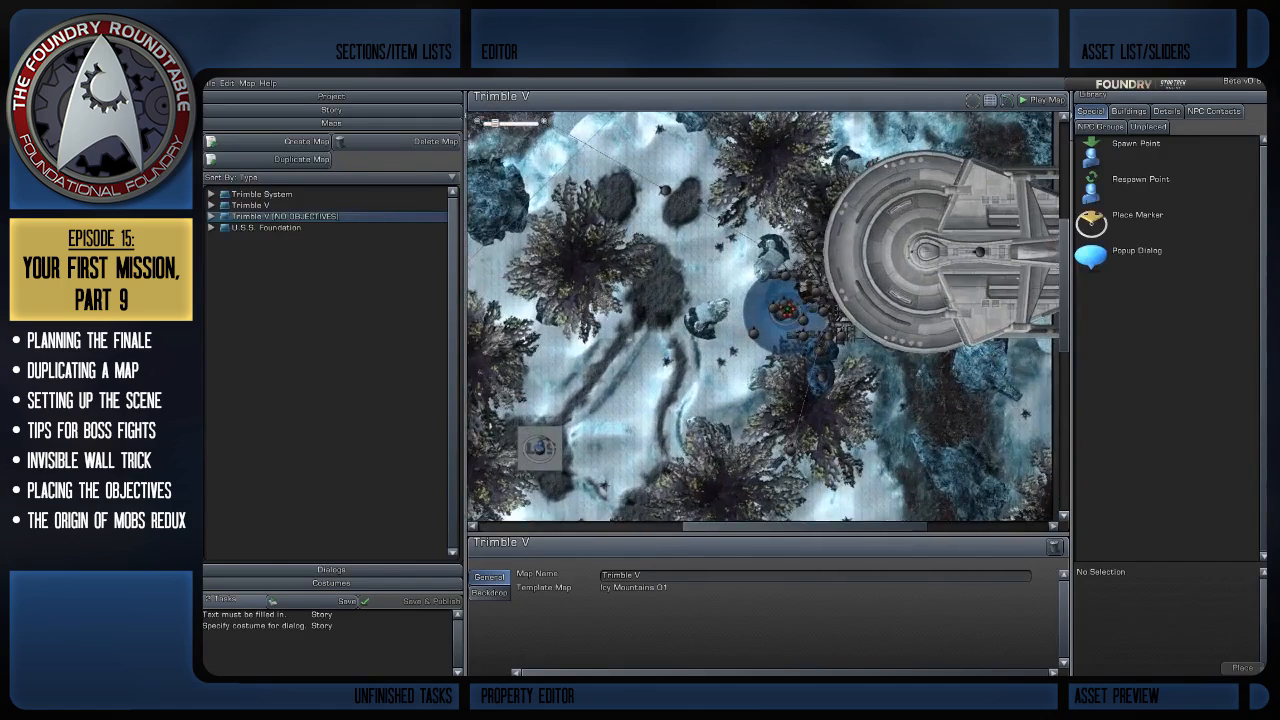
scroll(760, 318, "up", 4)
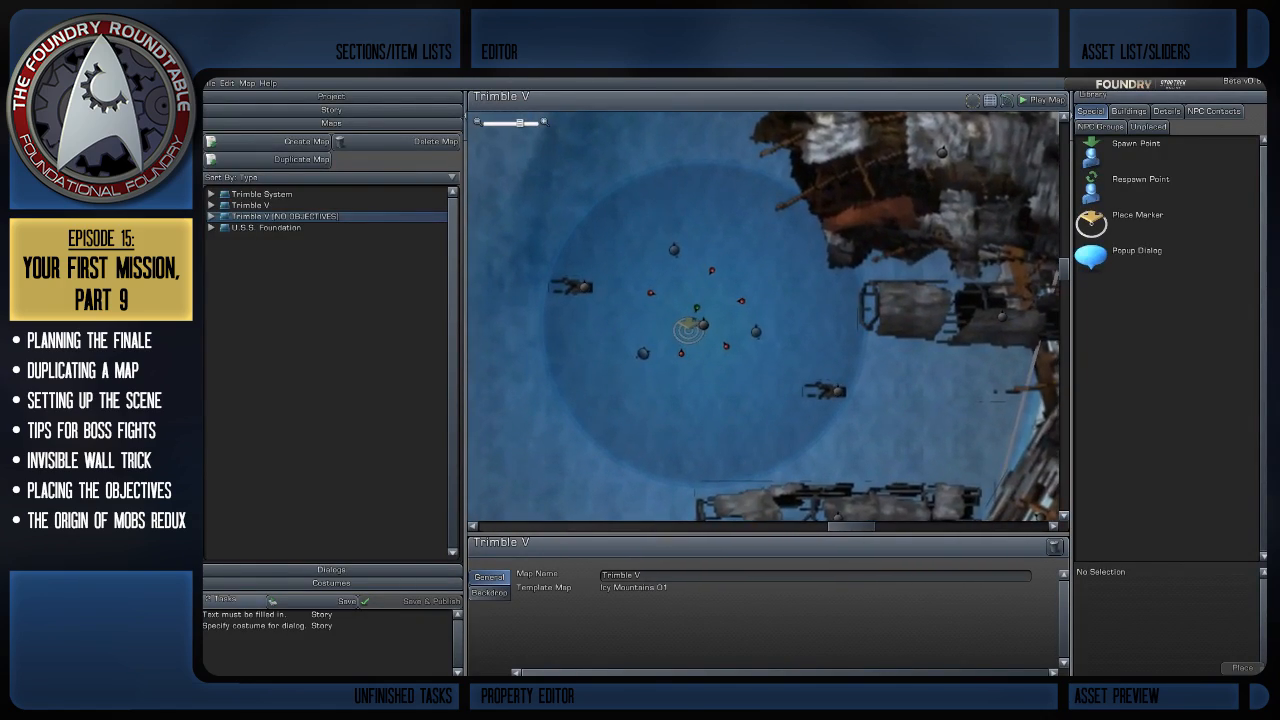
left_click(643, 355)
left_click(632, 372)
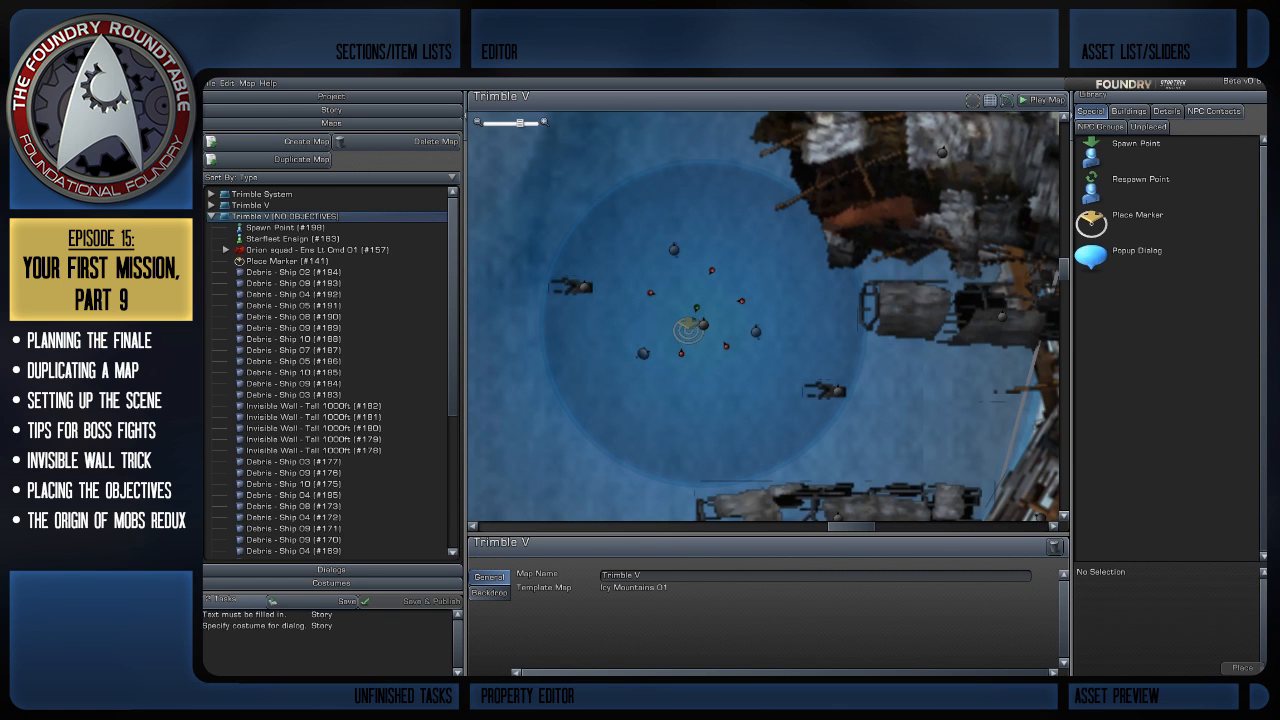
scroll(640, 372, "up", 2)
left_click_drag(650, 366, 692, 344)
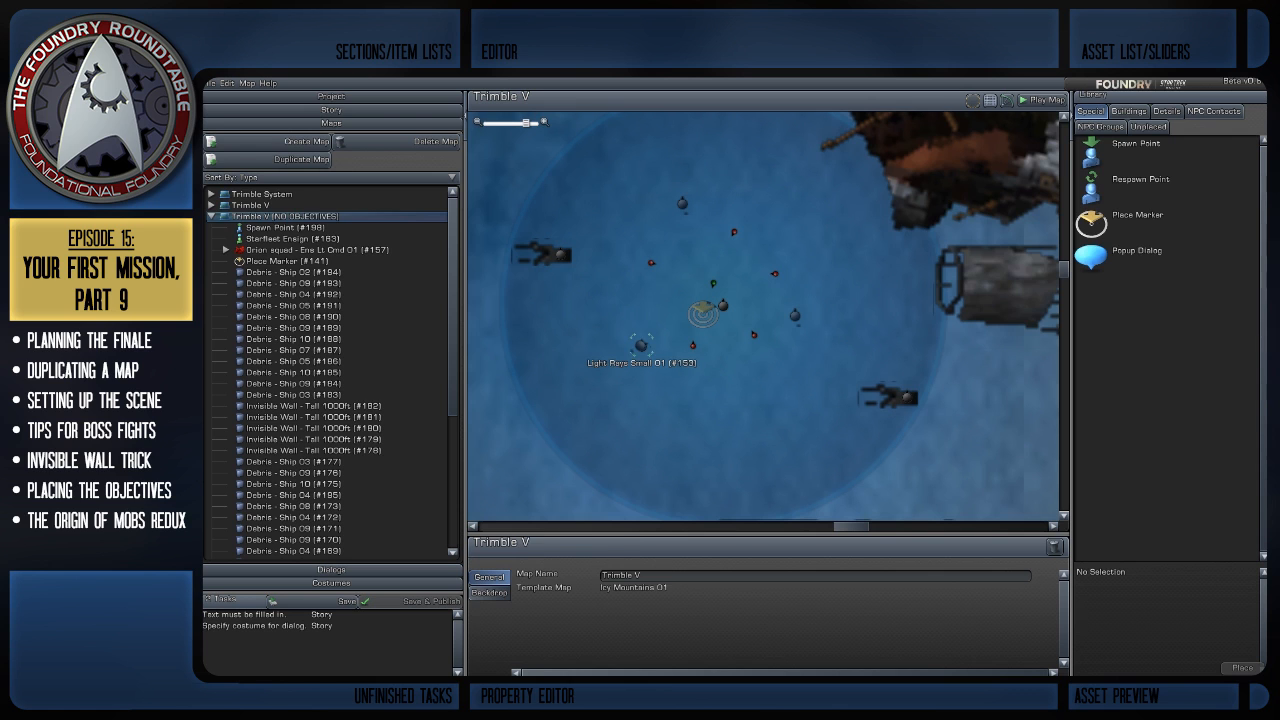
left_click(641, 345)
left_click(722, 305)
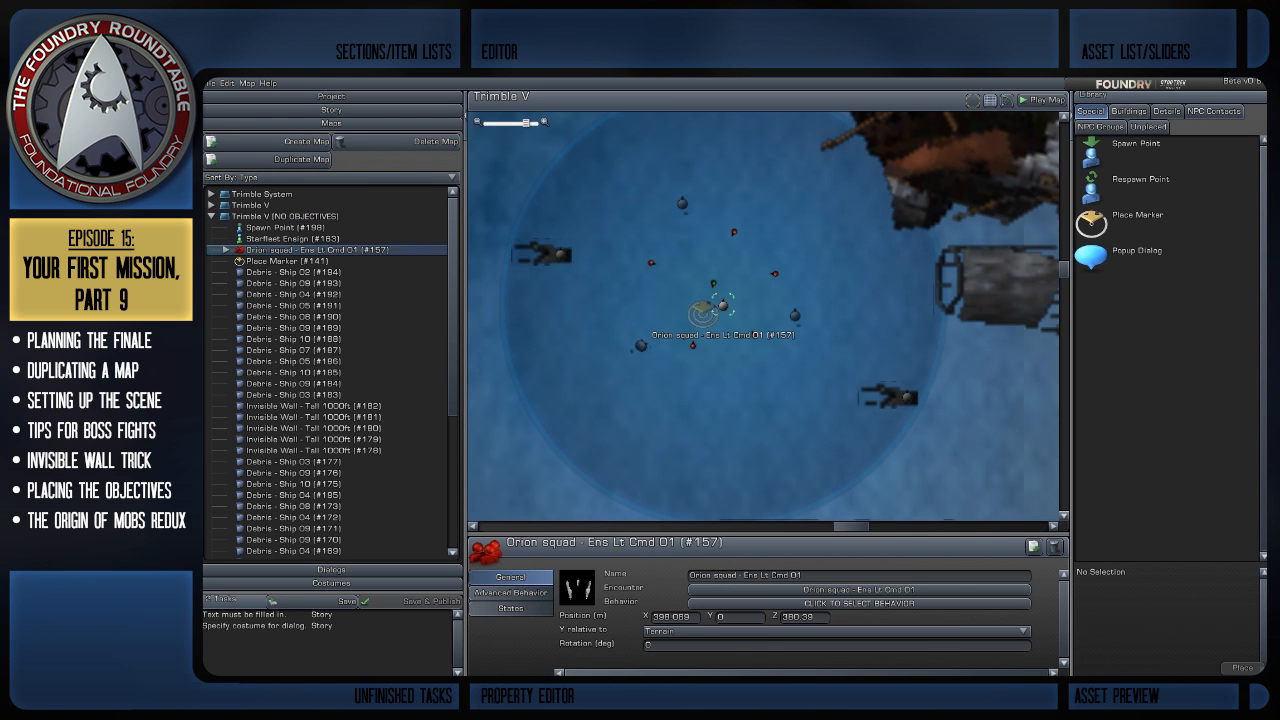
key("Delete")
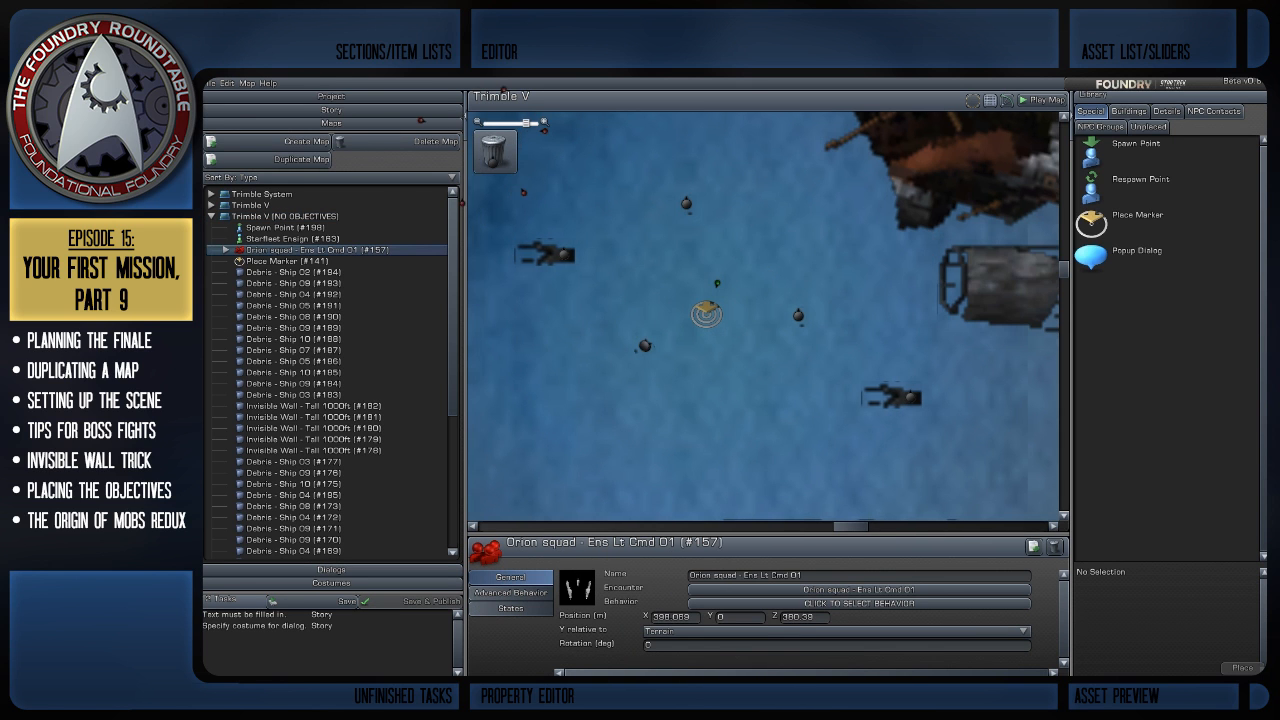
scroll(764, 316, "down", 4)
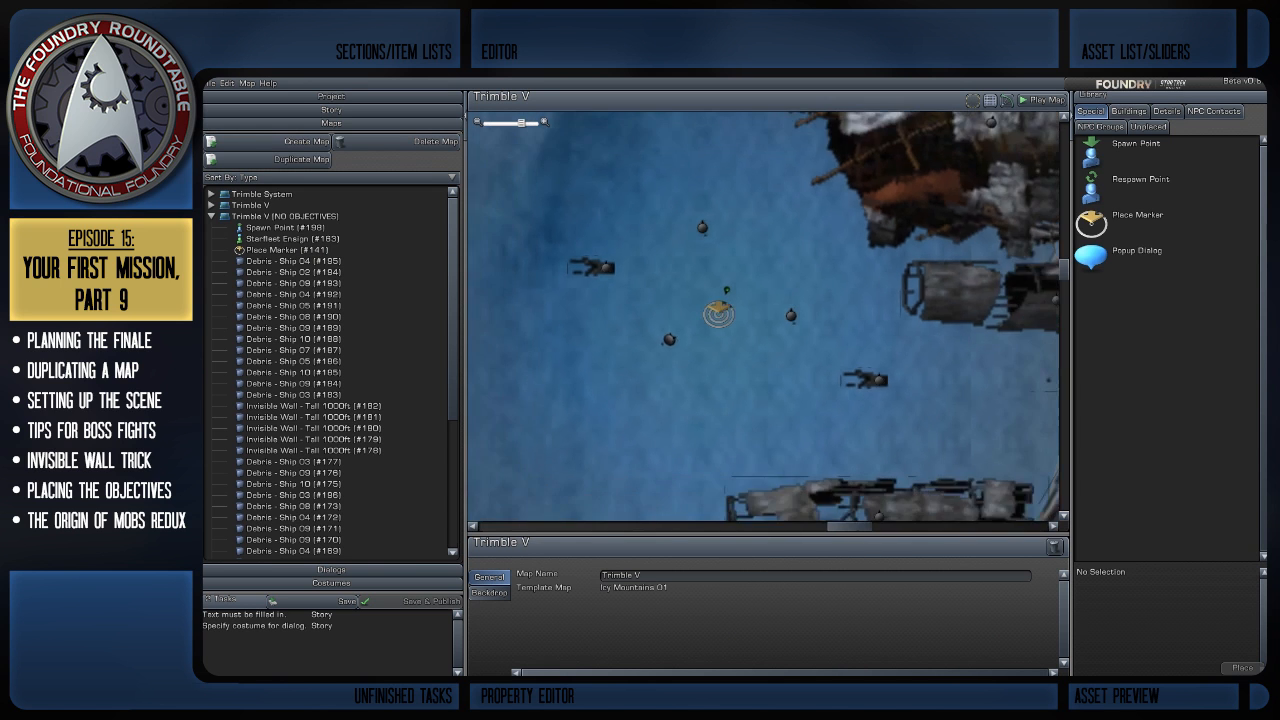
Delete the Light Rays Small 01 effects from the pattern enhancers around the place marker on the duplicated Trimble V map
scroll(764, 316, "up", 5)
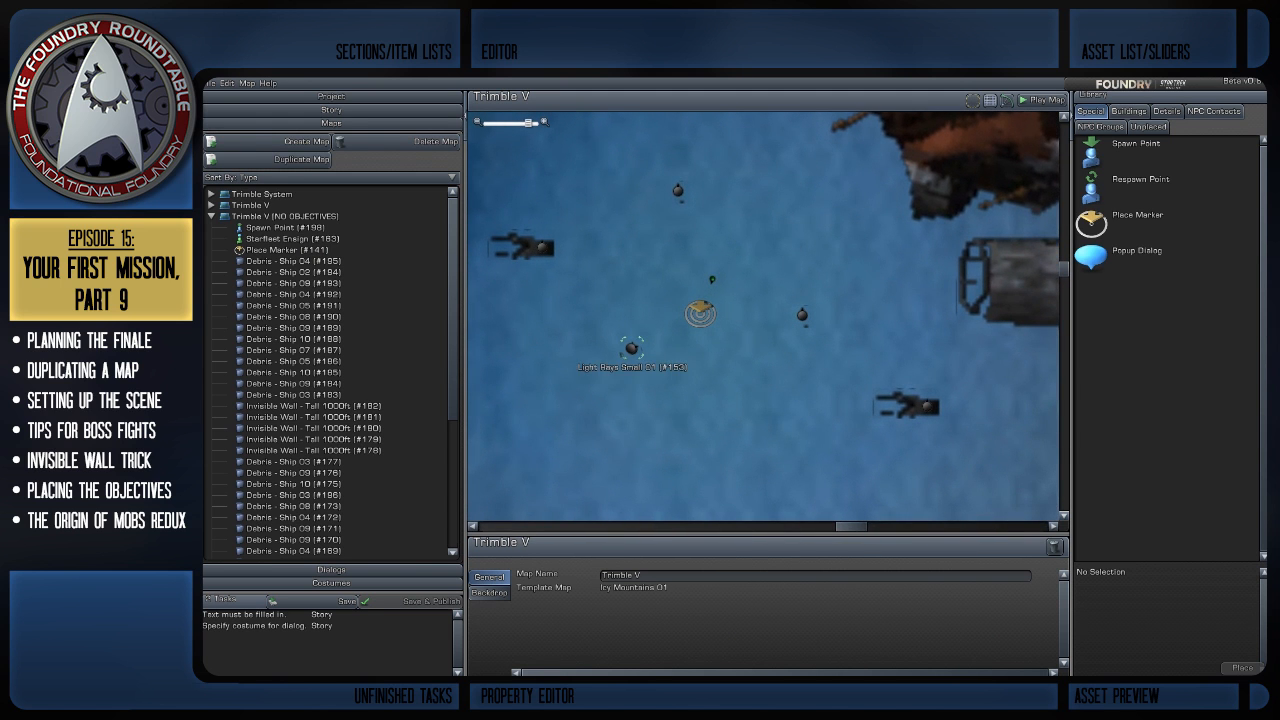
left_click_drag(632, 348, 493, 151)
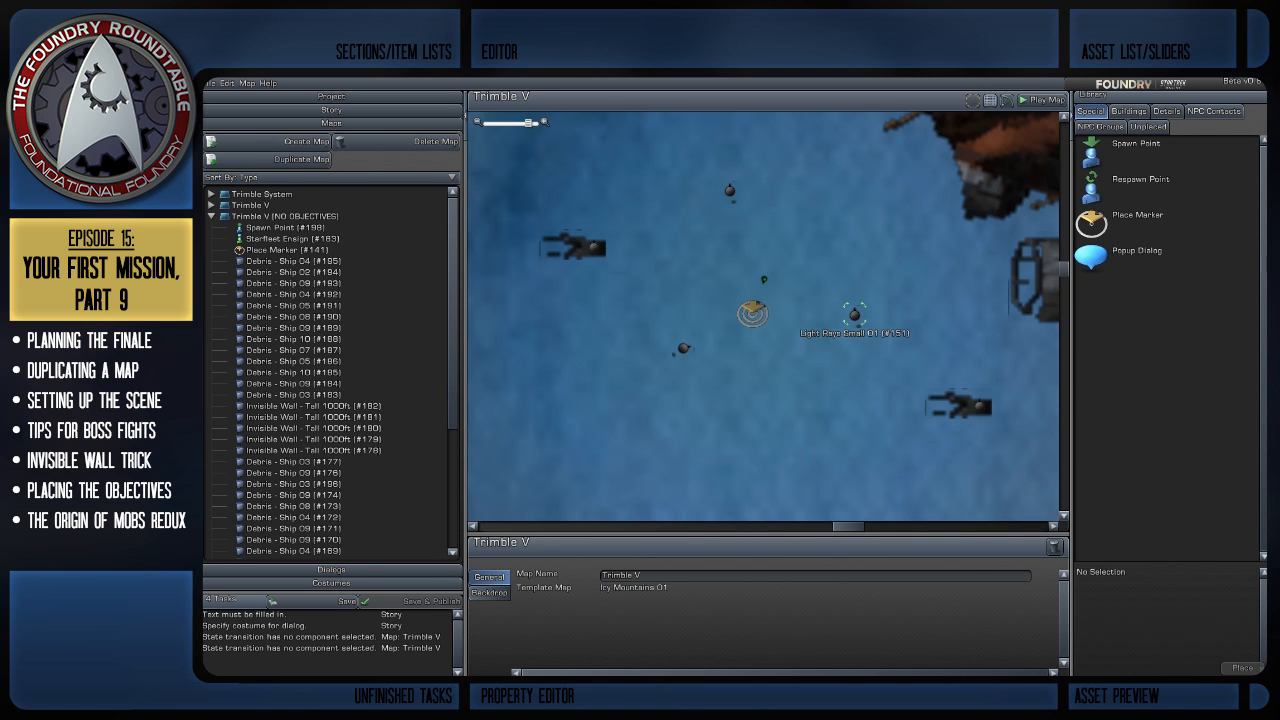
left_click_drag(854, 315, 498, 150)
scroll(498, 150, "down", 1)
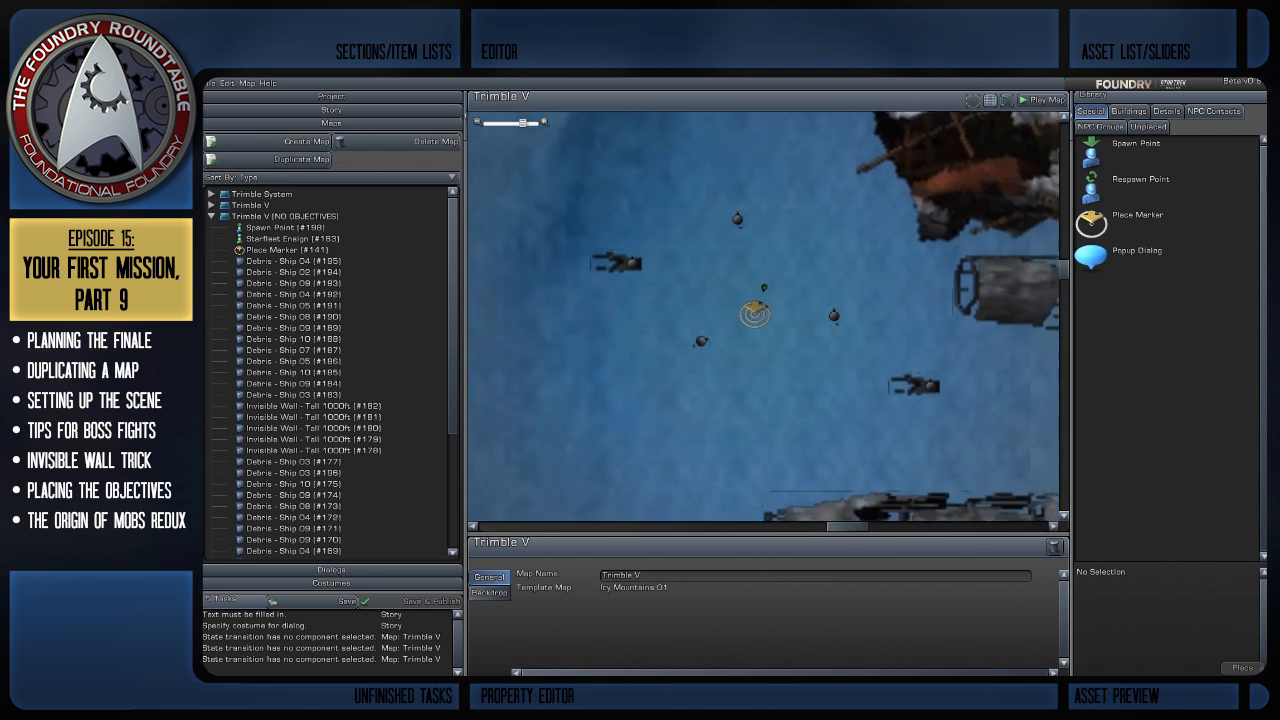
Move the spawn point from the snowfield to beside the blue circle at the saucer wreck, about X 382, Z 405
scroll(765, 316, "down", 3)
right_click_drag(765, 316, 928, 213)
scroll(928, 213, "down", 3)
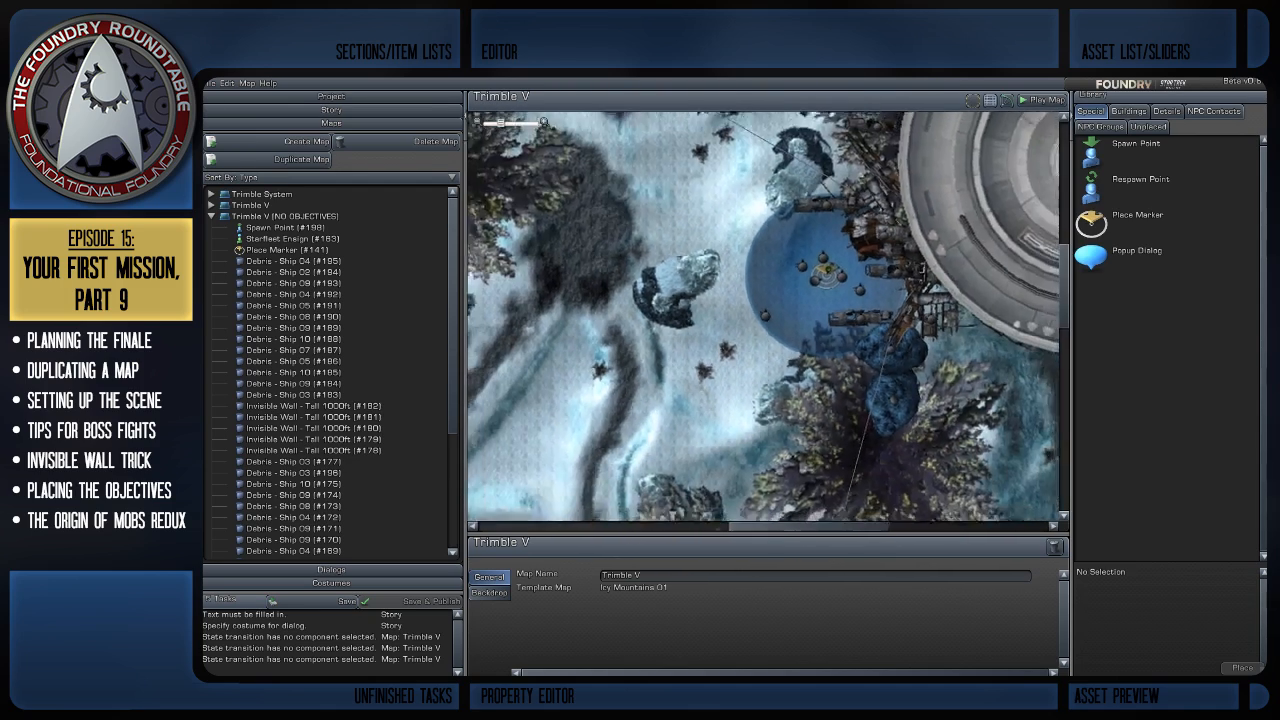
right_click_drag(540, 456, 786, 289)
scroll(650, 348, "down", 2)
left_click(740, 271)
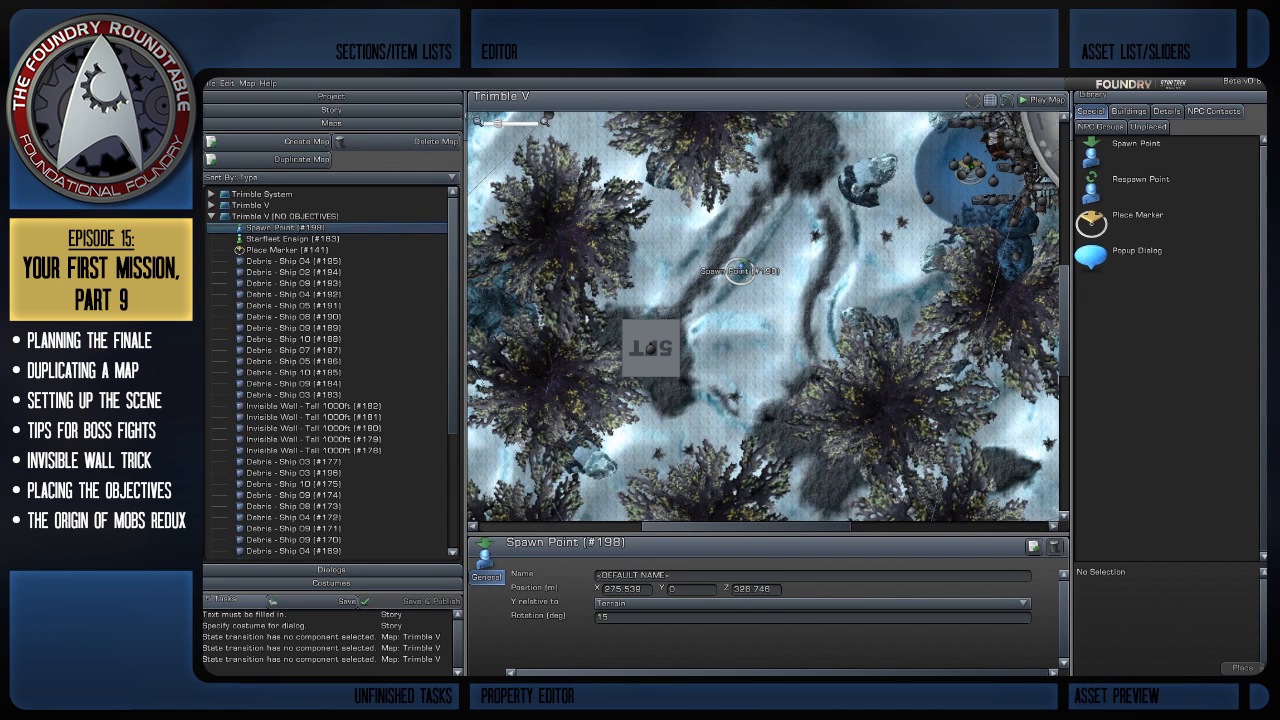
right_click_drag(650, 348, 568, 412)
left_click_drag(568, 412, 494, 150)
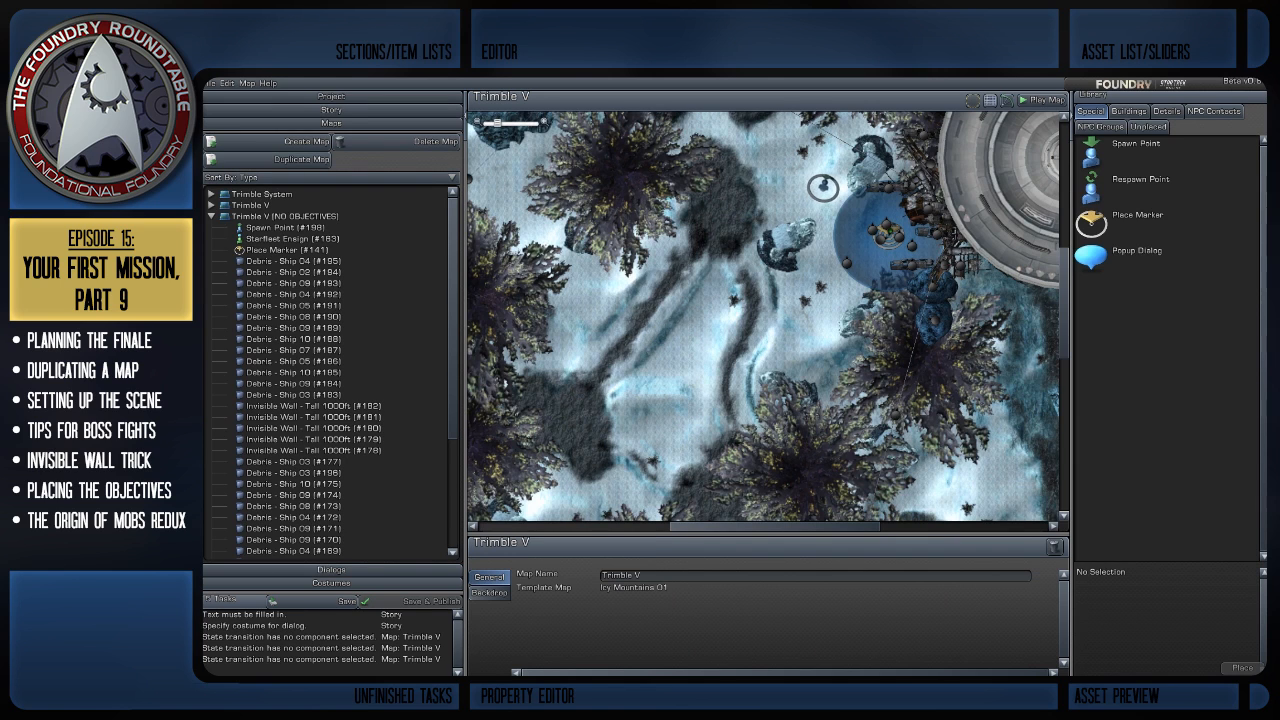
Reposition the spawn point at the brown hull debris near the pattern enhancers, about X 409, Z 393, and rotate it to -105 degrees
left_click(823, 188)
right_click_drag(823, 188, 700, 316)
scroll(674, 251, "up", 3)
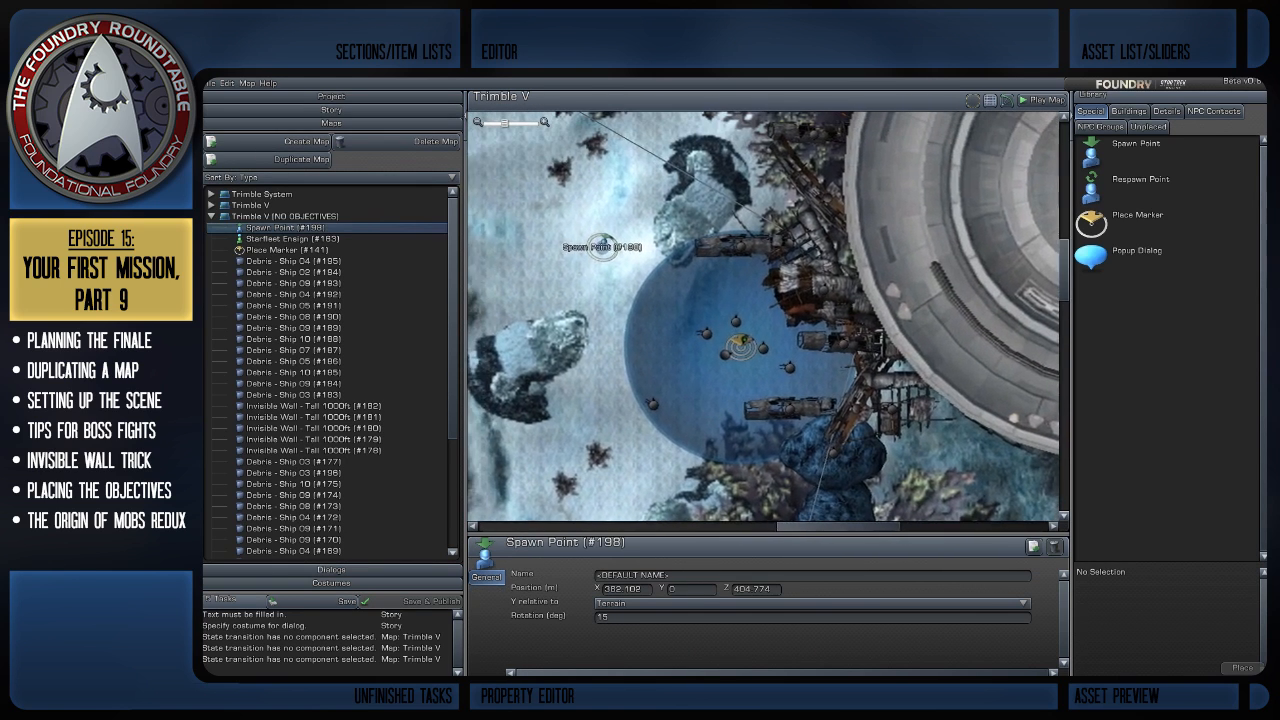
left_click_drag(601, 246, 726, 302)
scroll(713, 301, "up", 2)
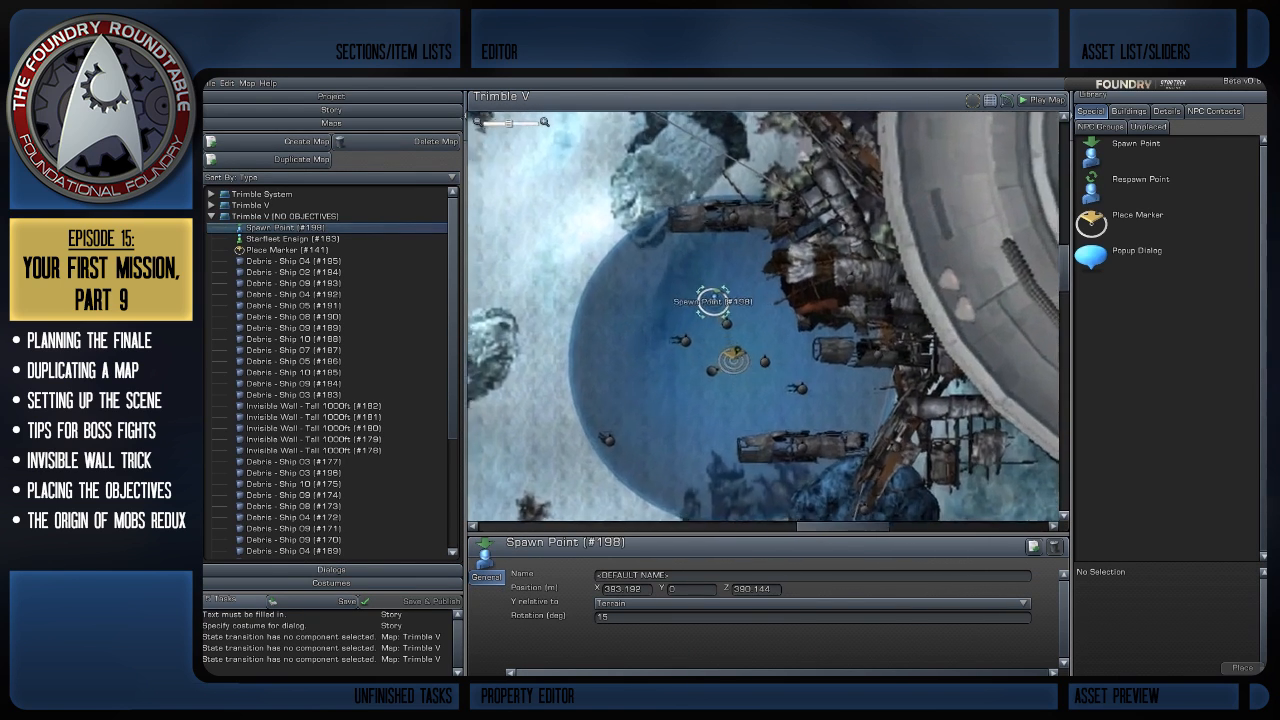
scroll(764, 316, "up", 2)
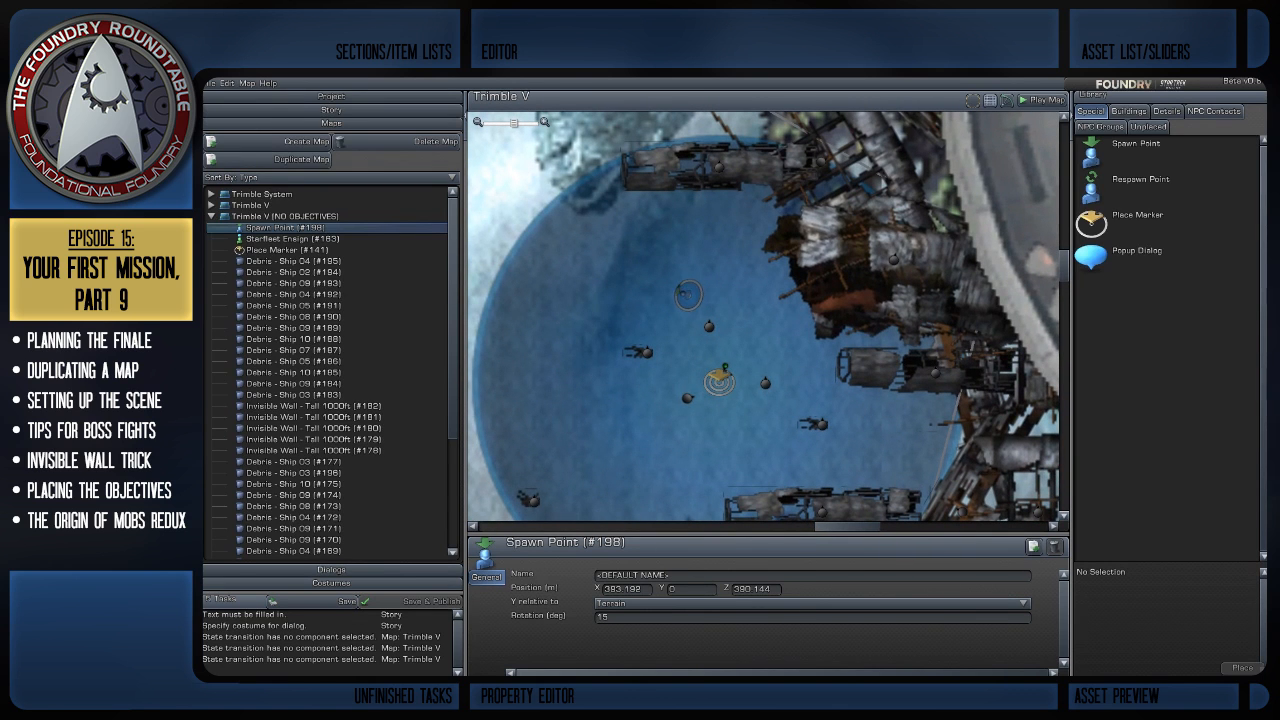
mouse_move(679, 294)
left_mouse_down()
mouse_move(846, 268)
mouse_move(822, 269)
left_mouse_up()
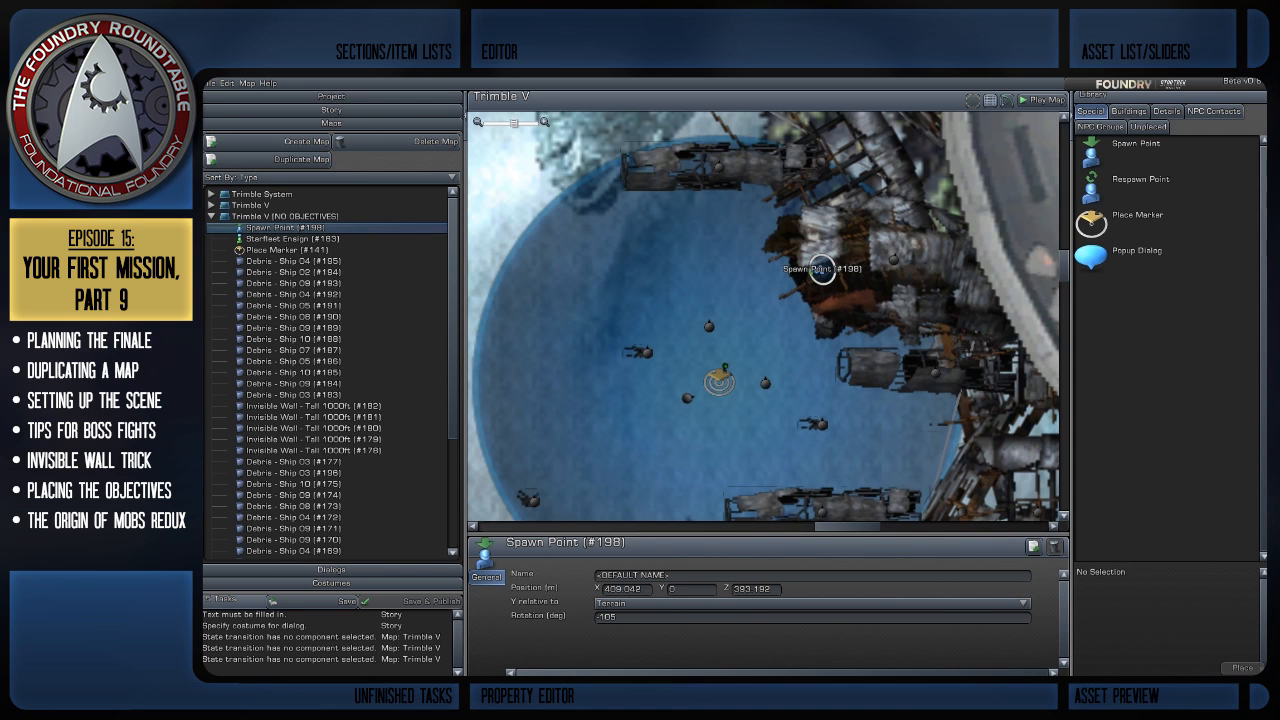
Set Pattern Enhancer 01 (#154) to change from hidden to visible Immediately
right_click_drag(750, 330, 762, 268)
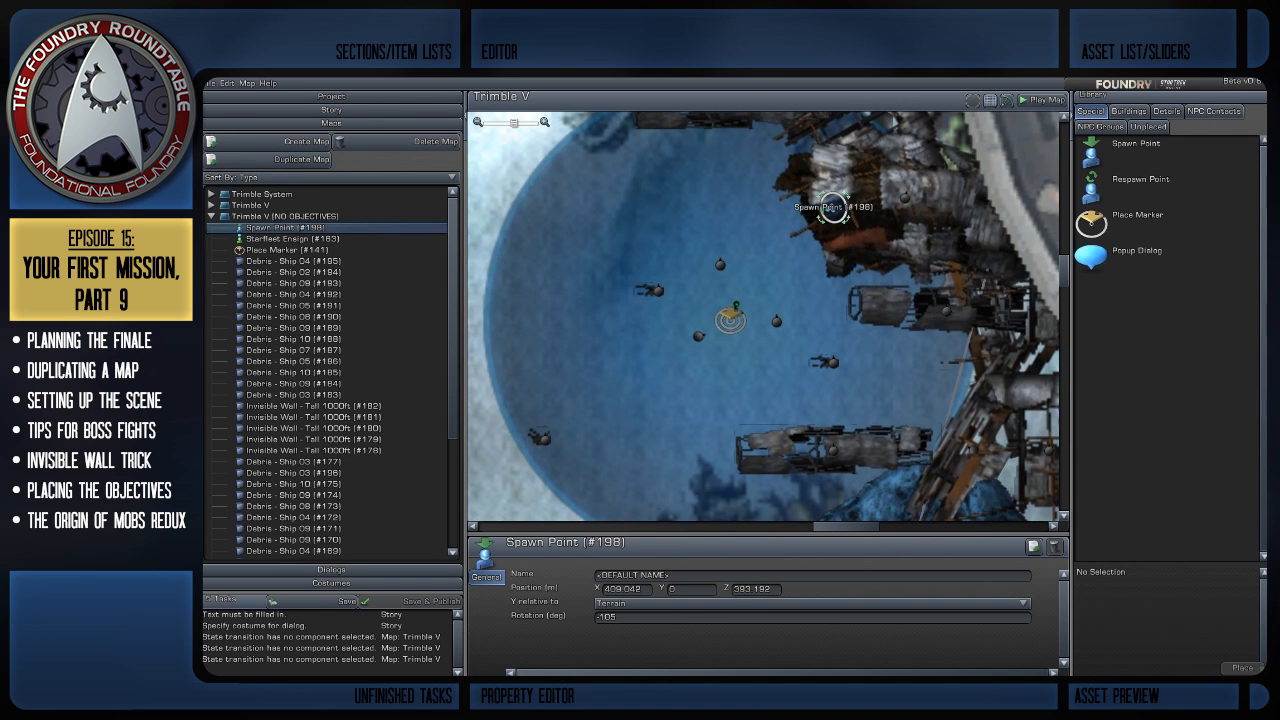
left_click(698, 334)
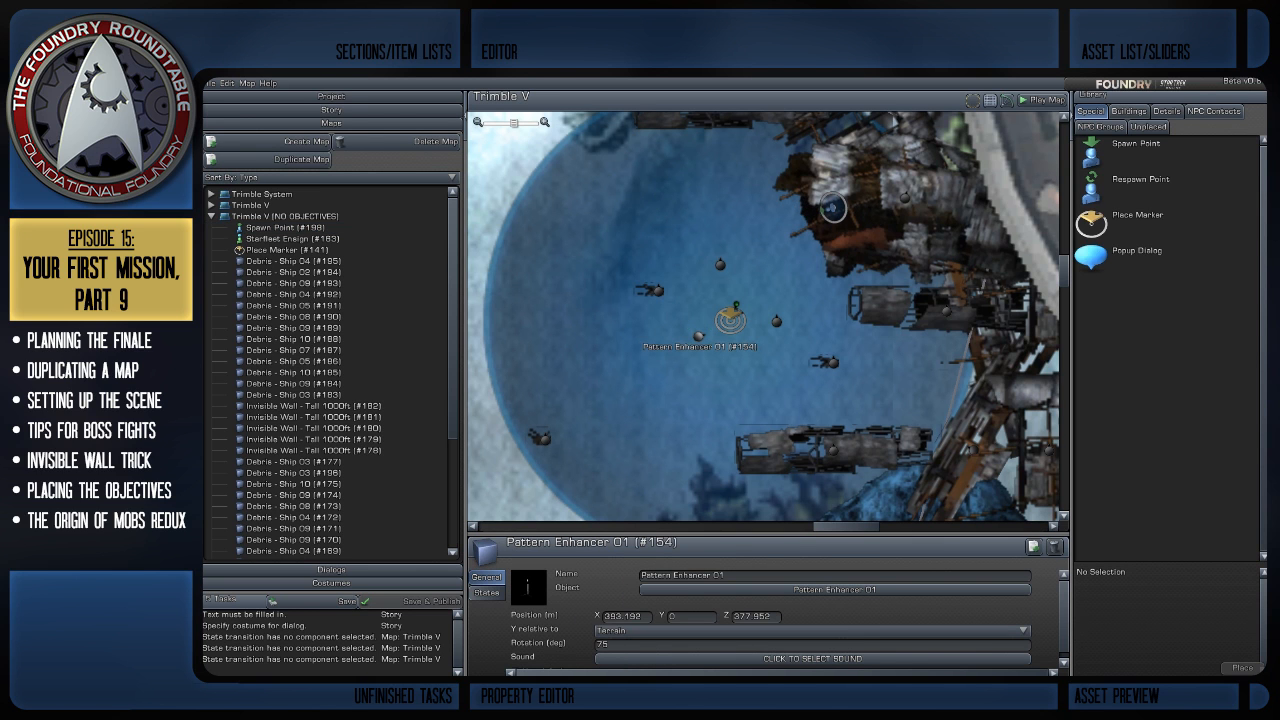
left_click(486, 592)
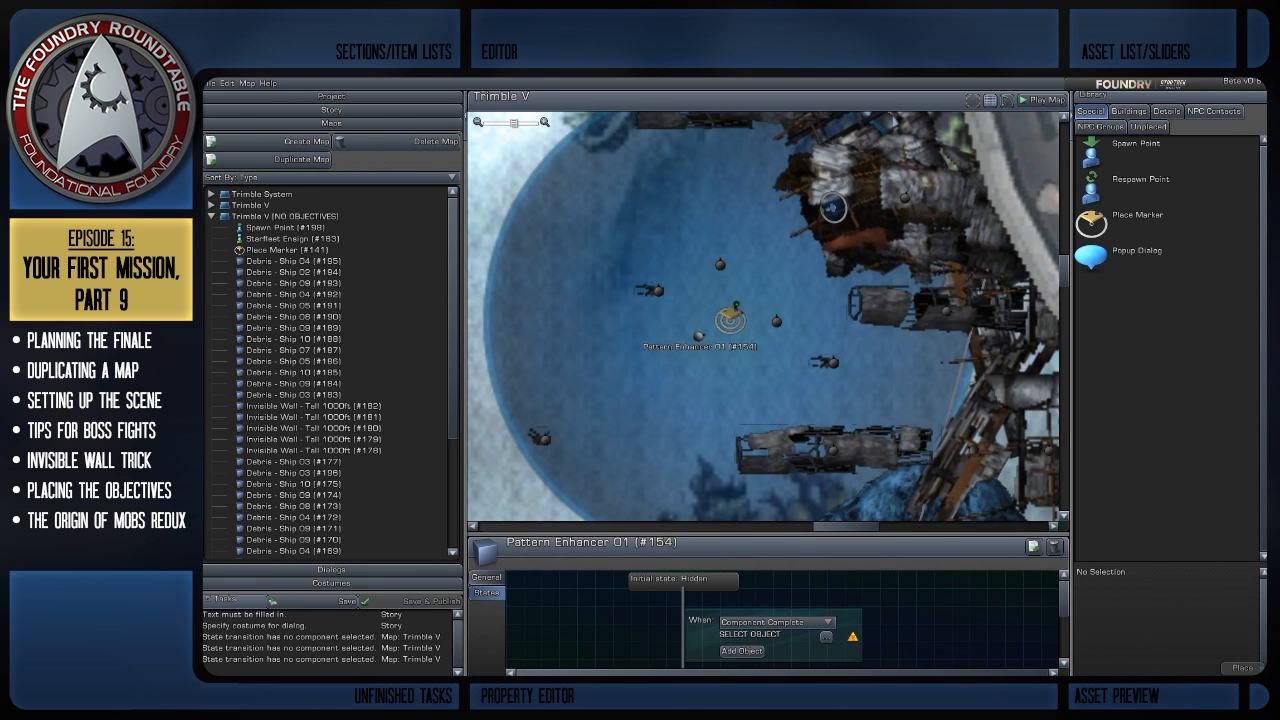
scroll(764, 318, "down", 6)
scroll(764, 318, "up", 7)
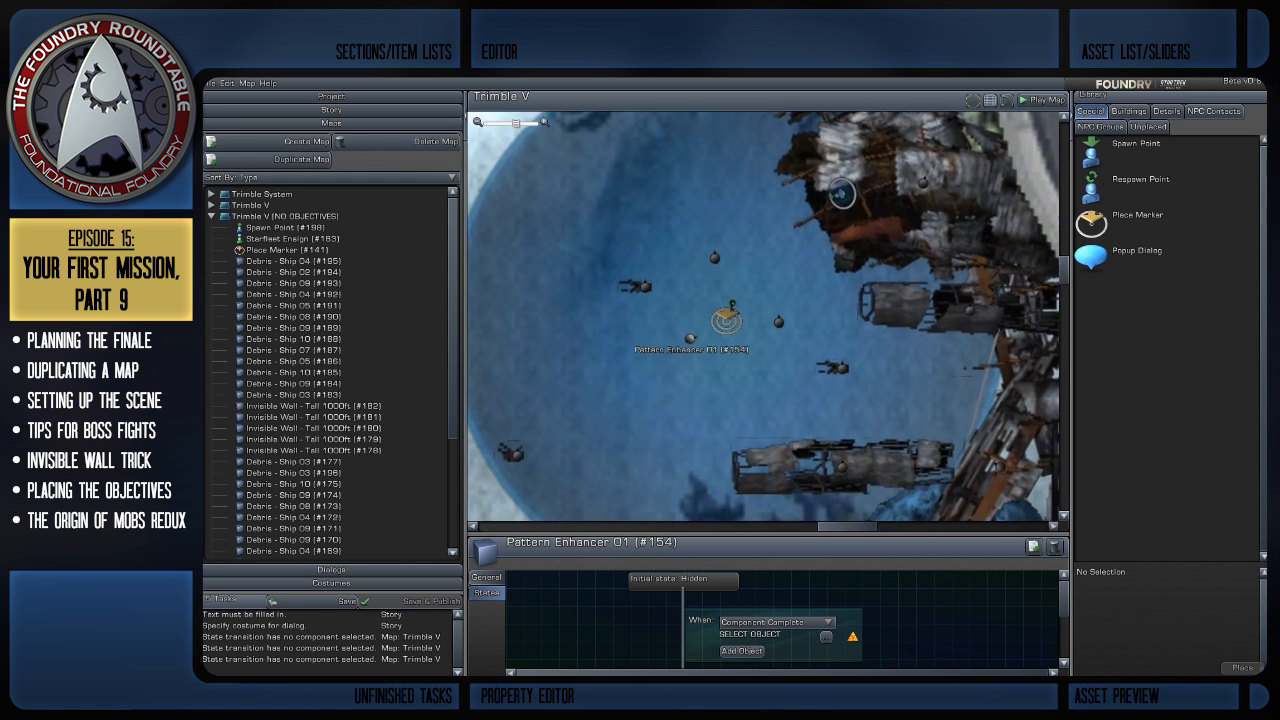
right_click_drag(764, 318, 756, 332)
scroll(764, 318, "down", 4)
scroll(764, 318, "up", 5)
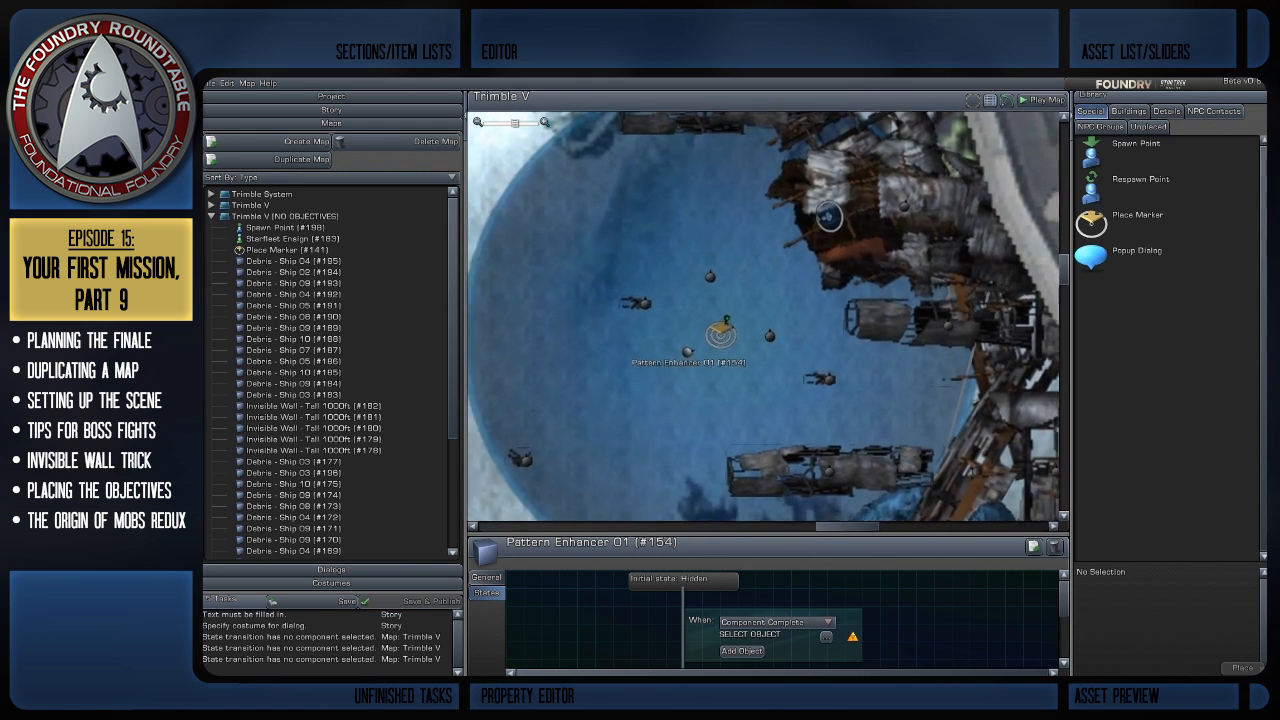
right_click_drag(764, 318, 772, 256)
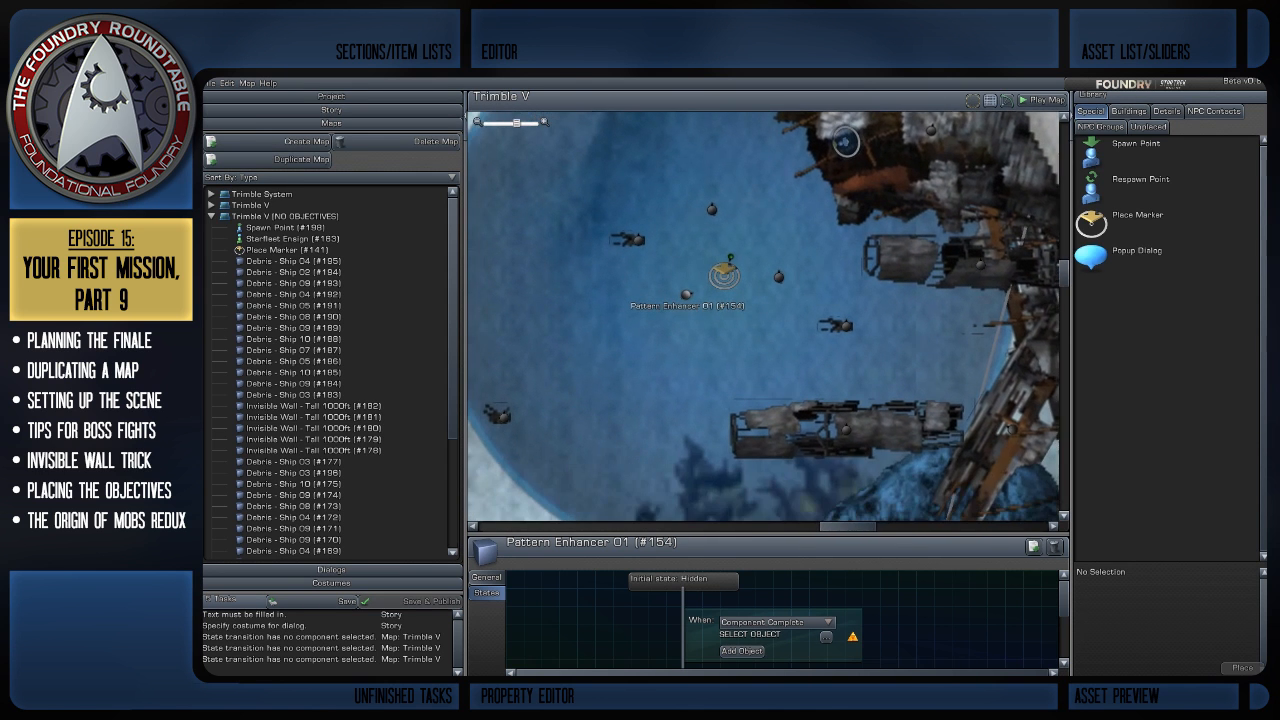
left_click(777, 622)
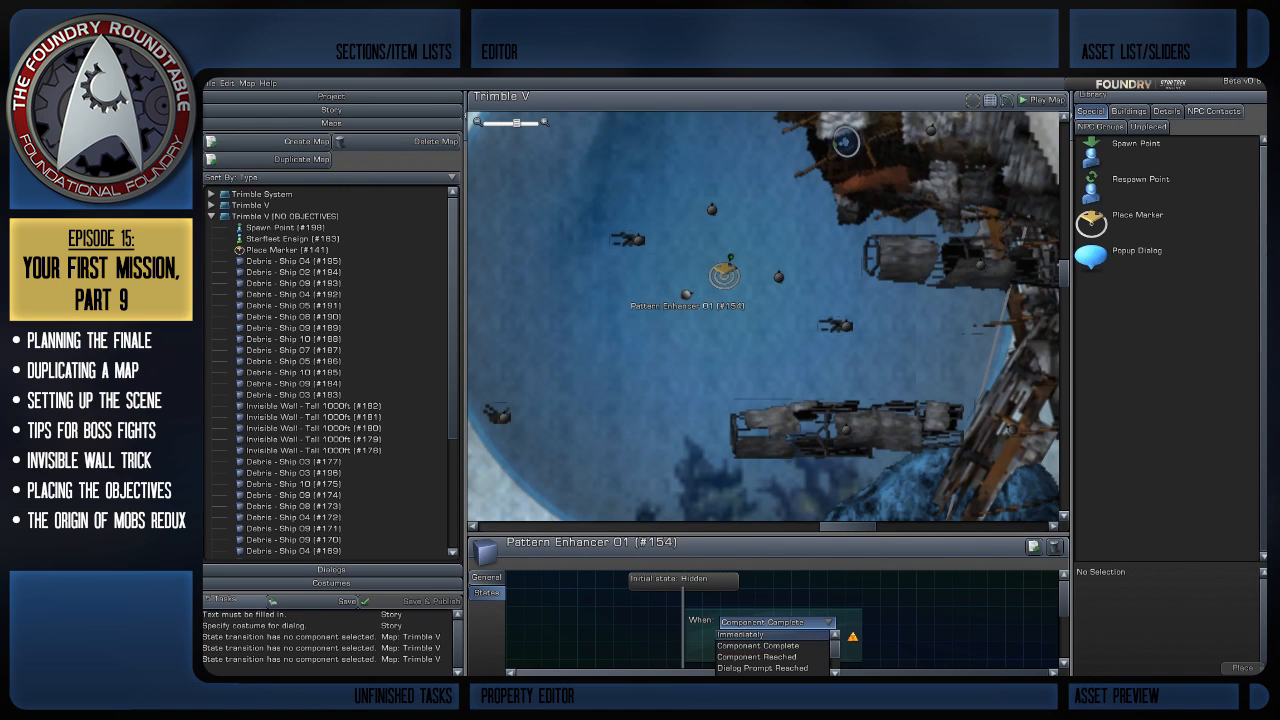
left_click(745, 634)
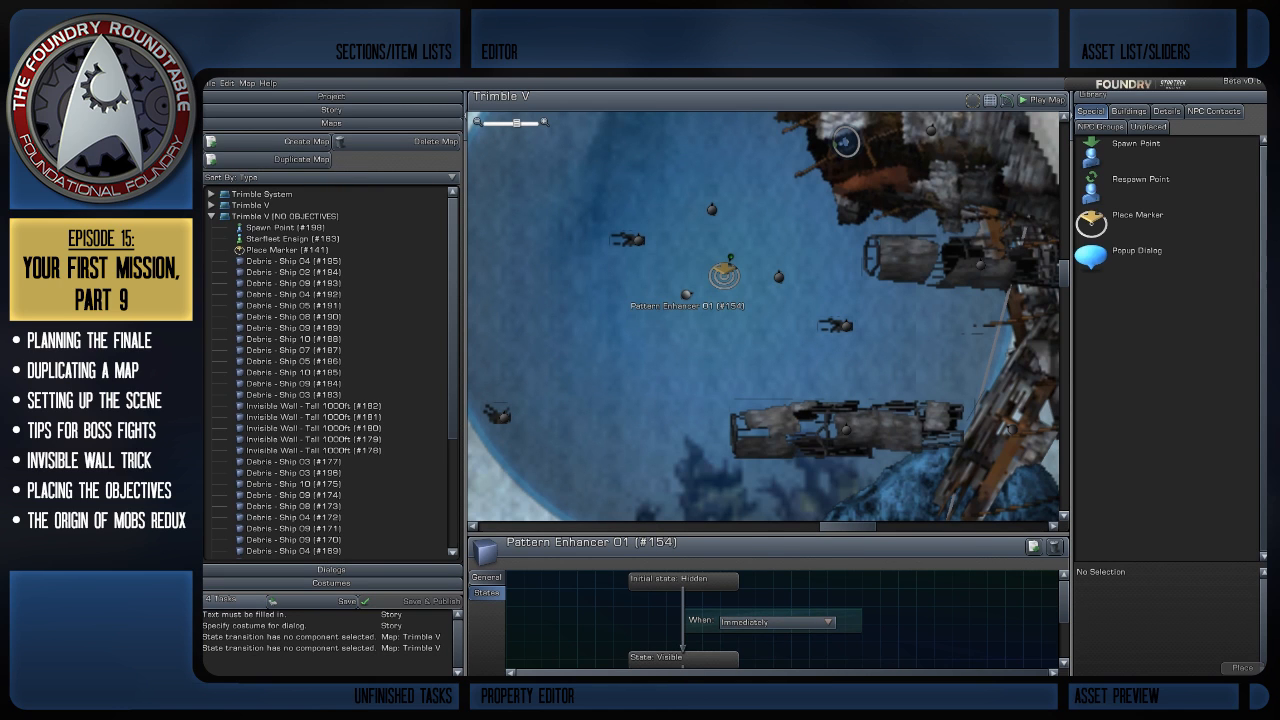
Set the other two pattern enhancers around the place marker, #155 and #156, to become visible Immediately
left_click(779, 277)
left_click(777, 622)
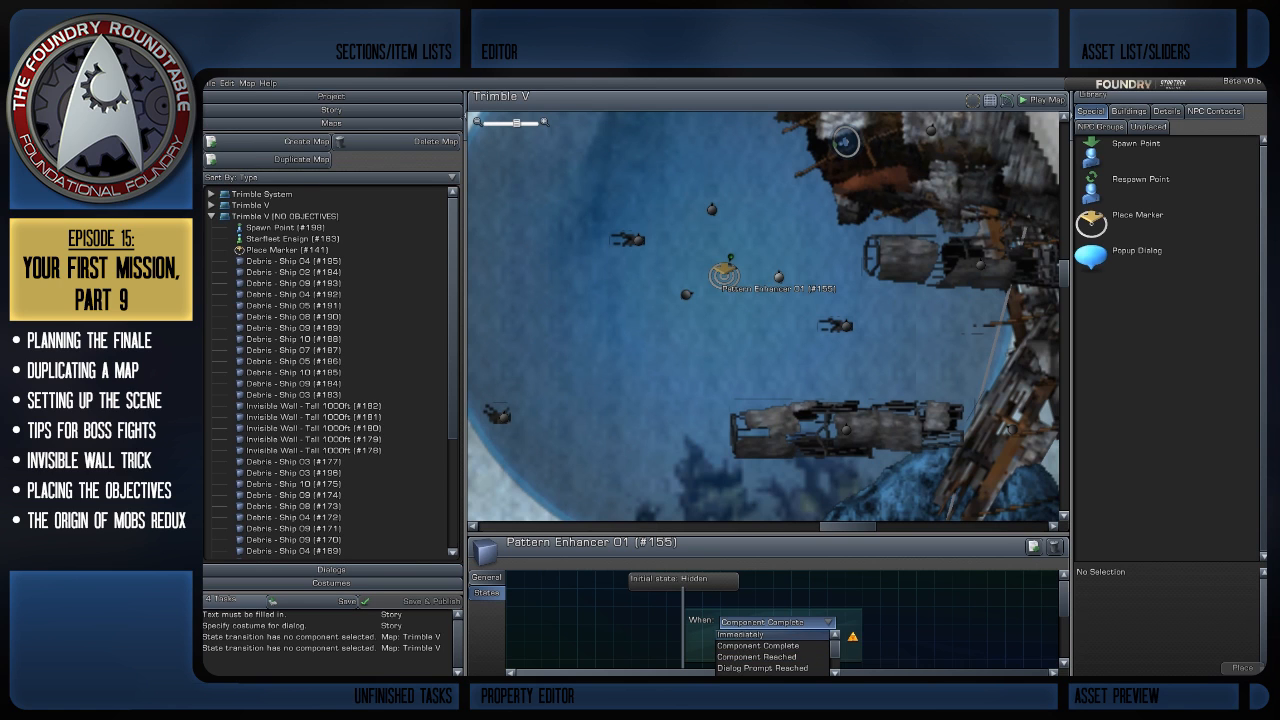
left_click(745, 634)
left_click(712, 210)
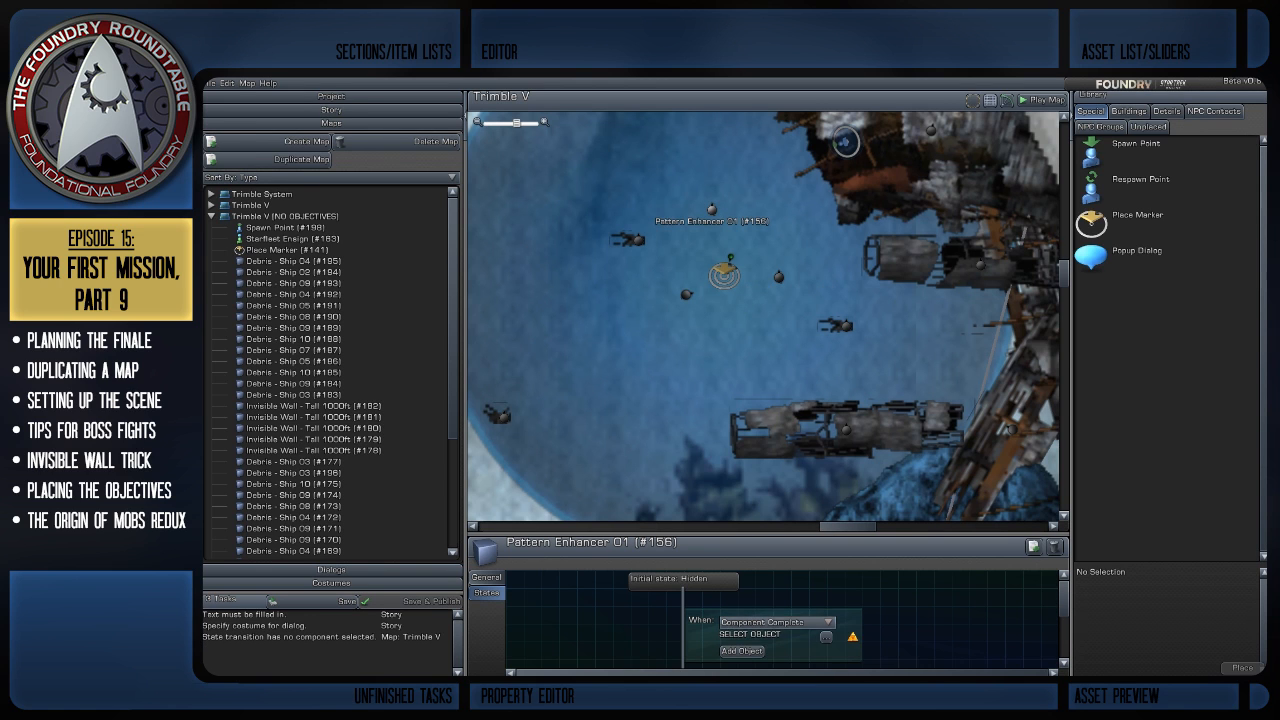
left_click(777, 622)
left_click(745, 634)
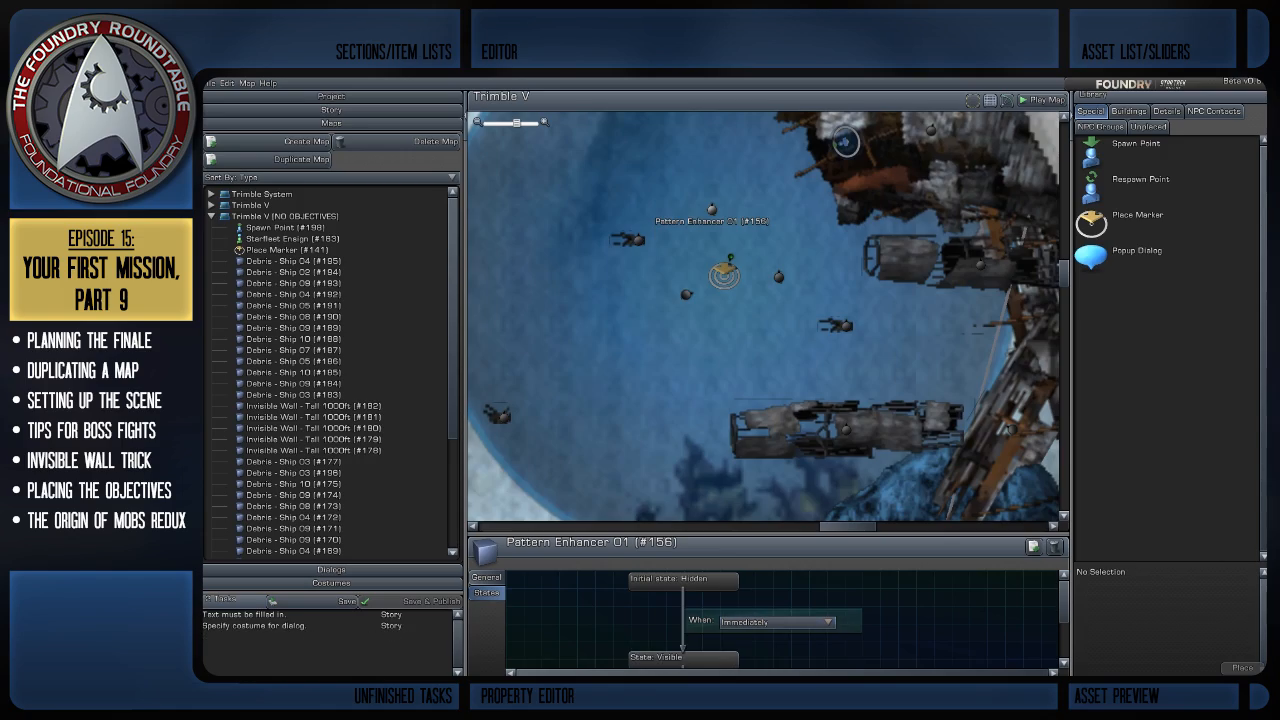
Survey the terrain around the crash site, then check the state settings of the three pattern enhancers
scroll(763, 316, "down", 3)
scroll(763, 316, "down", 3)
right_click_drag(763, 316, 780, 345)
scroll(797, 270, "down", 2)
scroll(763, 316, "up", 1)
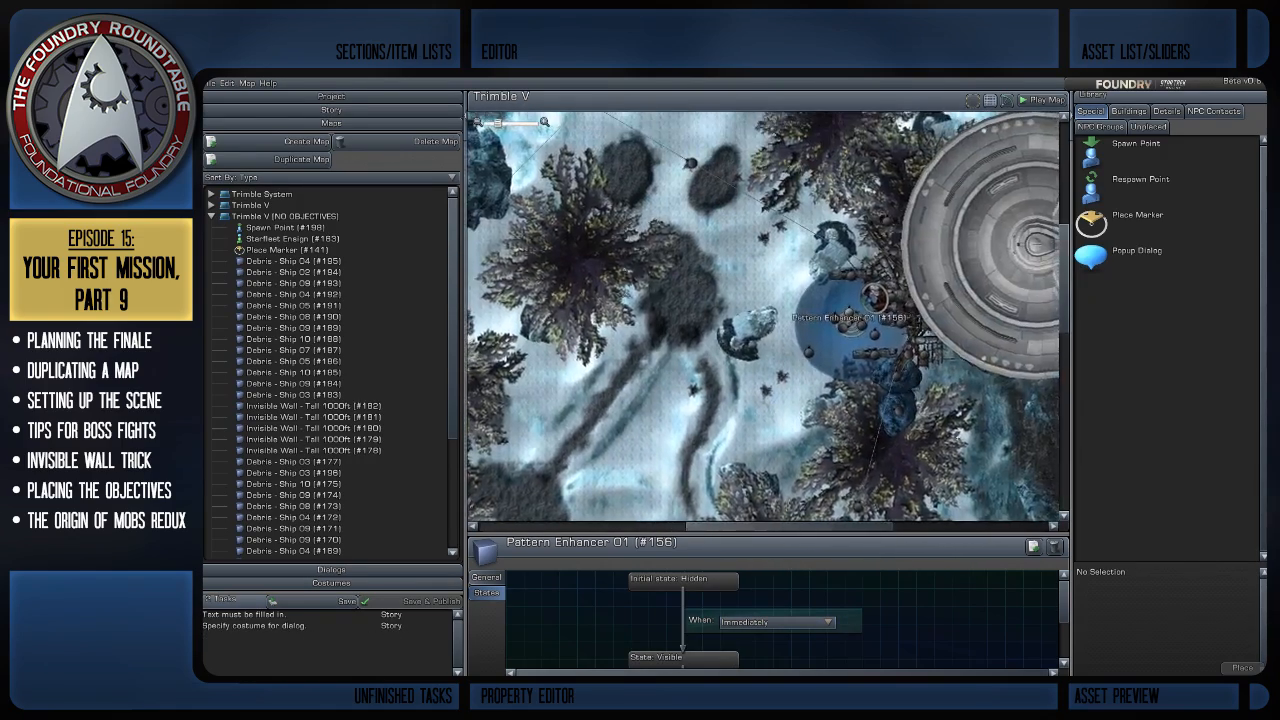
scroll(780, 340, "up", 1)
right_click_drag(850, 325, 768, 345)
right_click_drag(822, 432, 712, 353)
scroll(708, 462, "up", 2)
scroll(712, 353, "up", 1)
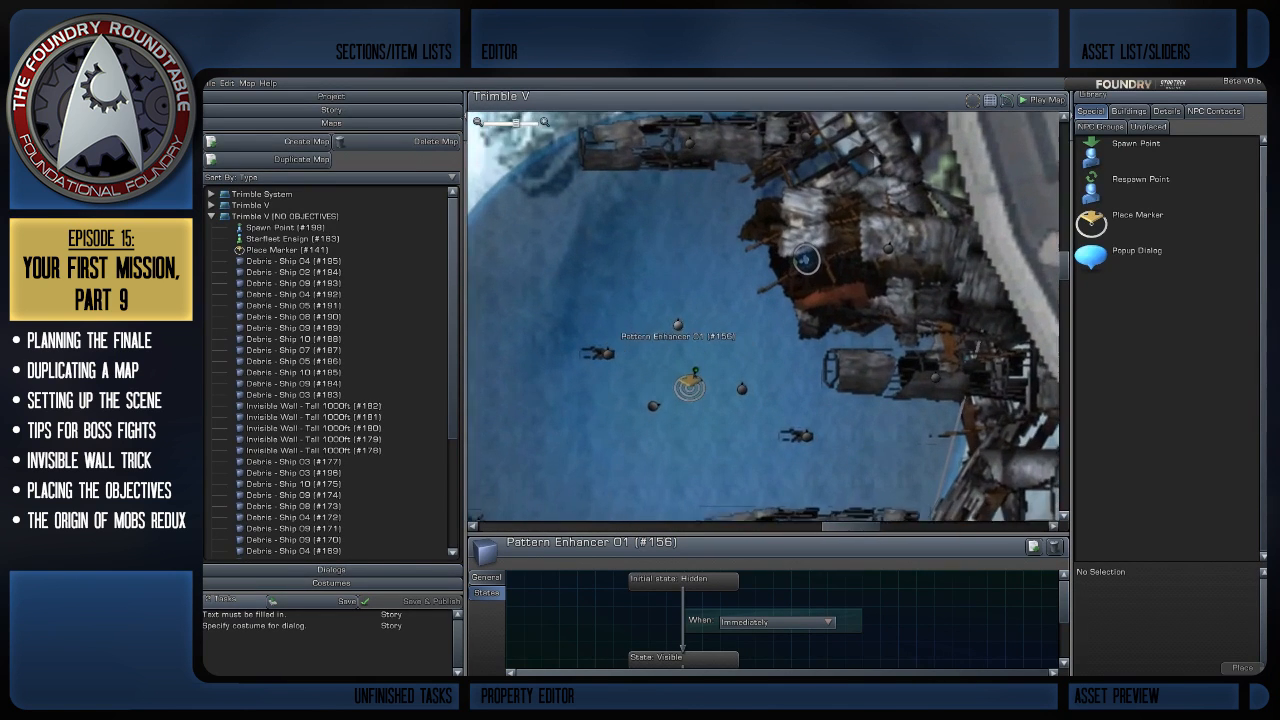
left_click(741, 393)
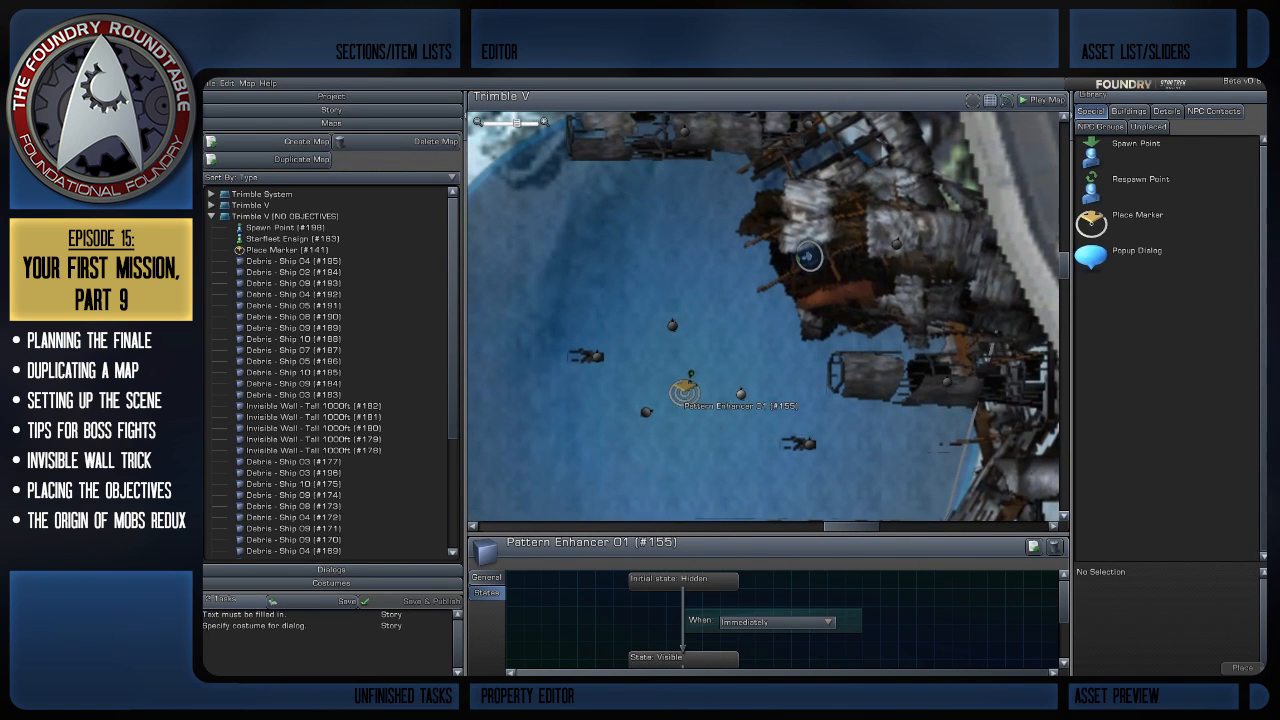
left_click(672, 325)
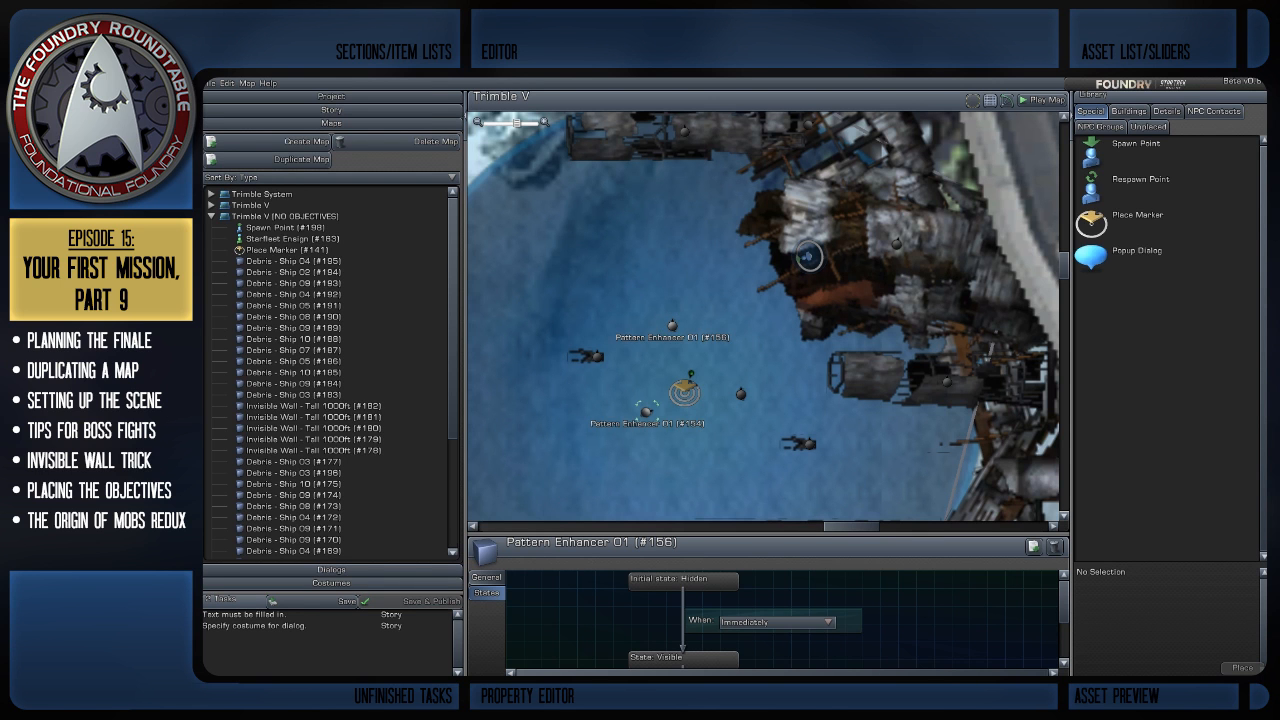
left_click(646, 412)
right_click_drag(760, 400, 655, 392)
Move the Starfleet Ensign off the place marker to about X 396, Z 383, and rotate the contact to -270 degrees
left_click(690, 400)
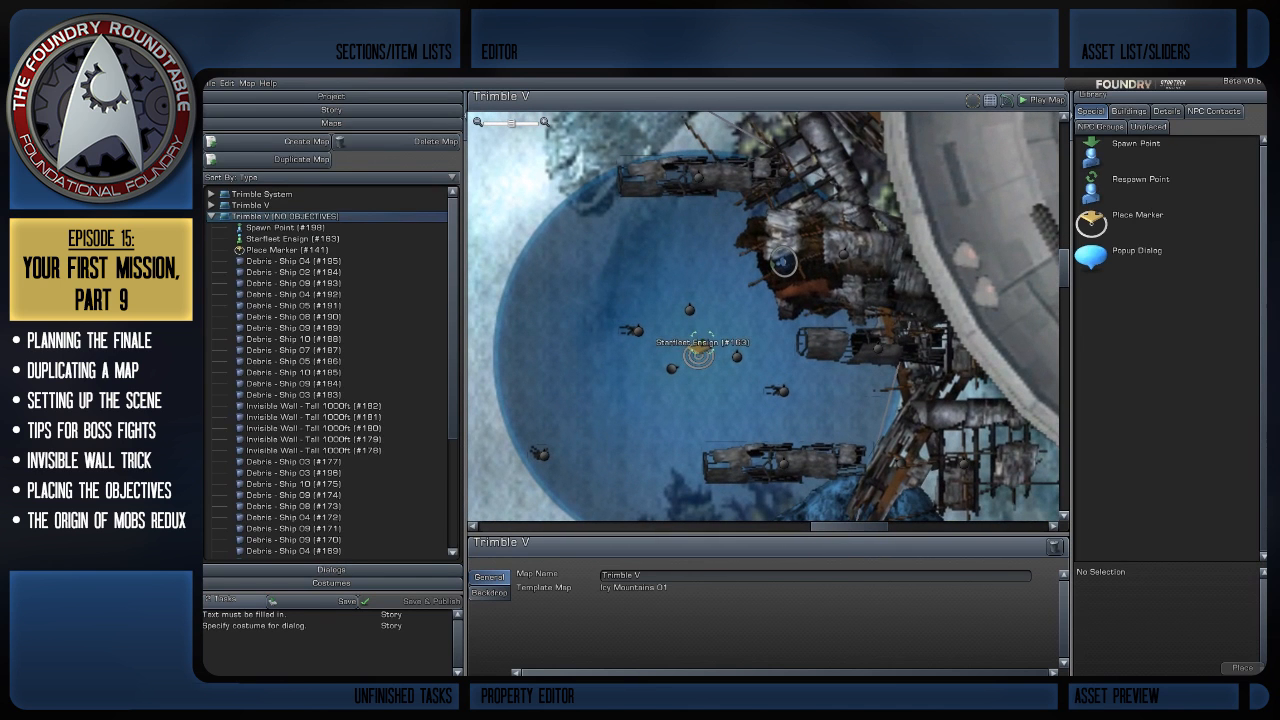
left_click(698, 352)
scroll(698, 352, "up", 3)
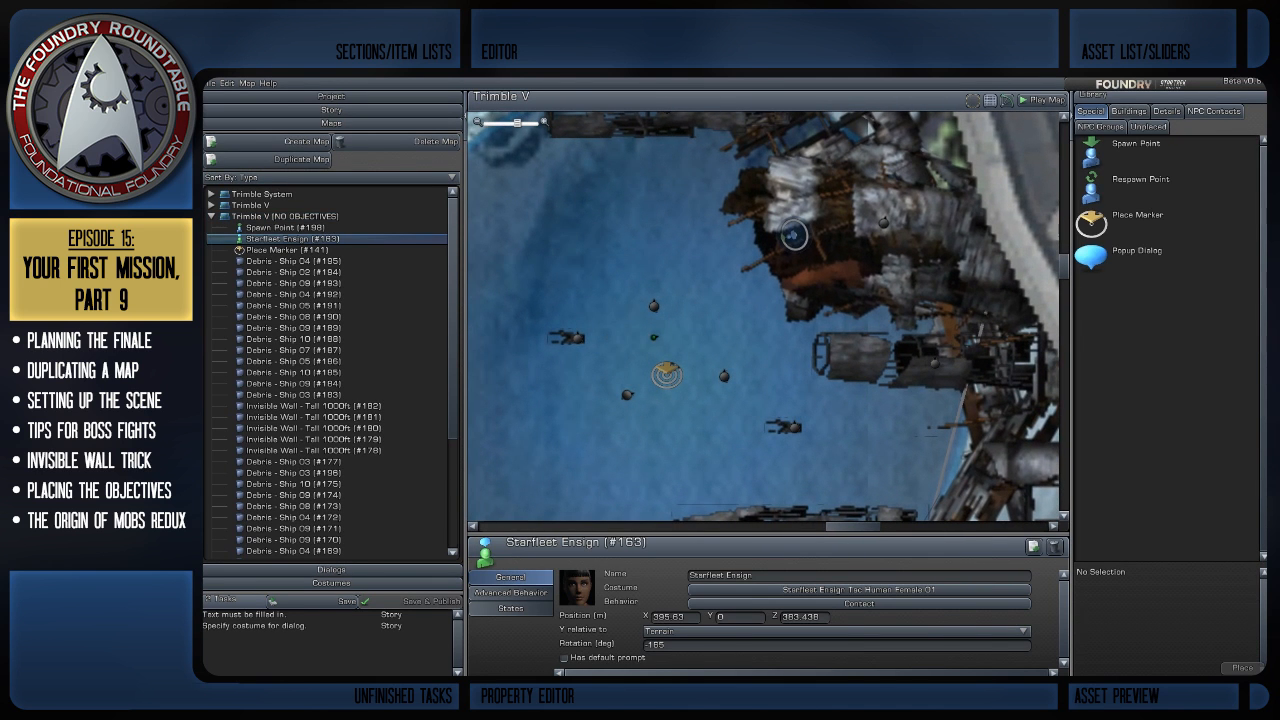
left_click_drag(676, 335, 659, 377)
scroll(659, 377, "up", 2)
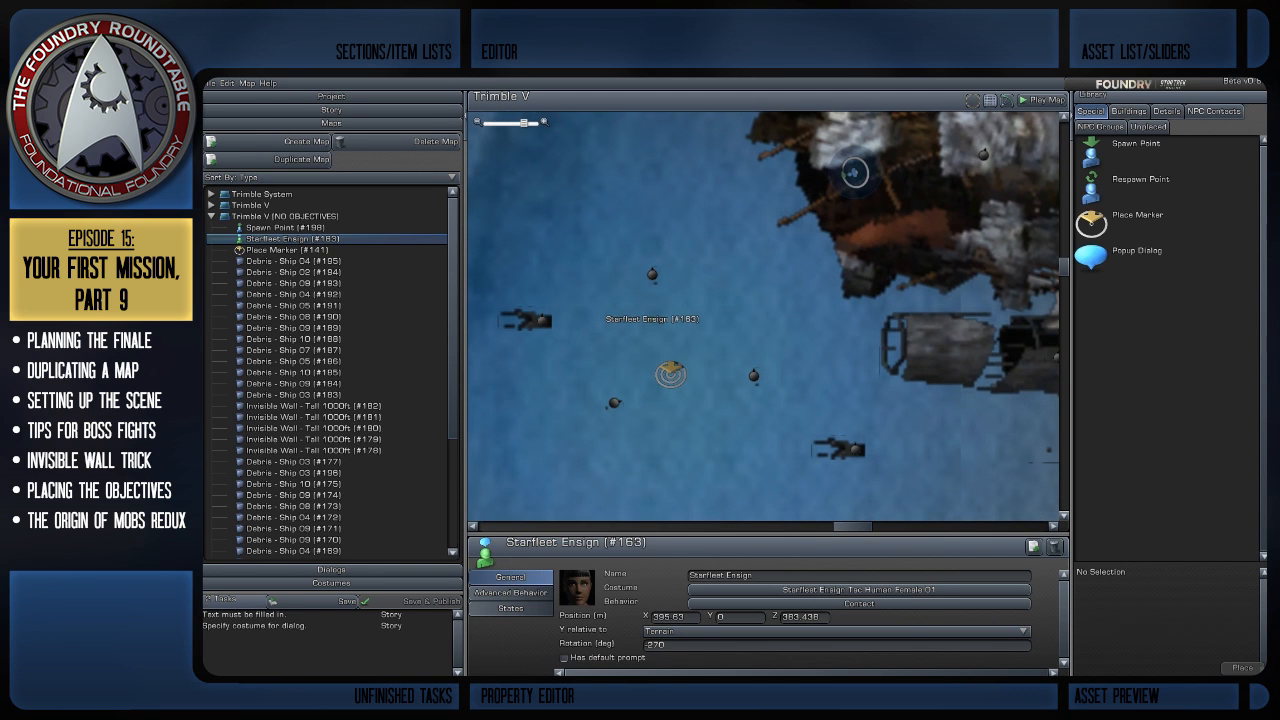
Set the Starfleet Ensign's (#163) animation to Alert
left_click(511, 593)
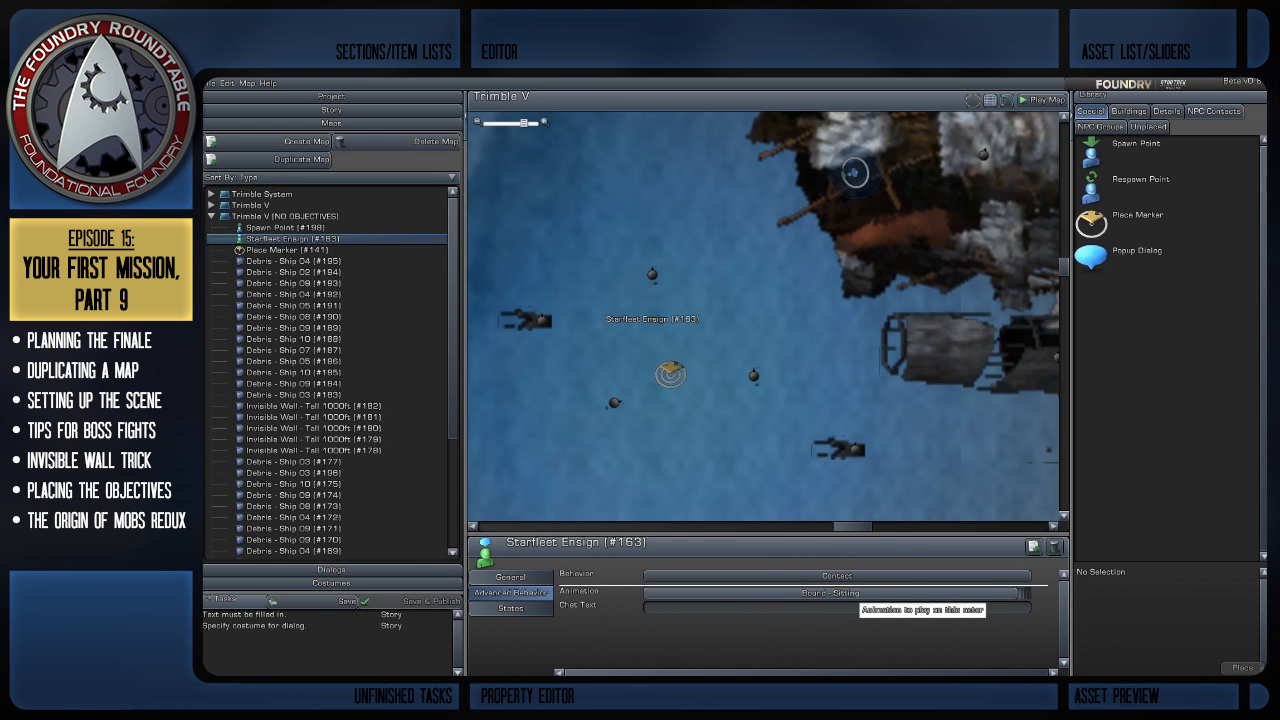
left_click(850, 593)
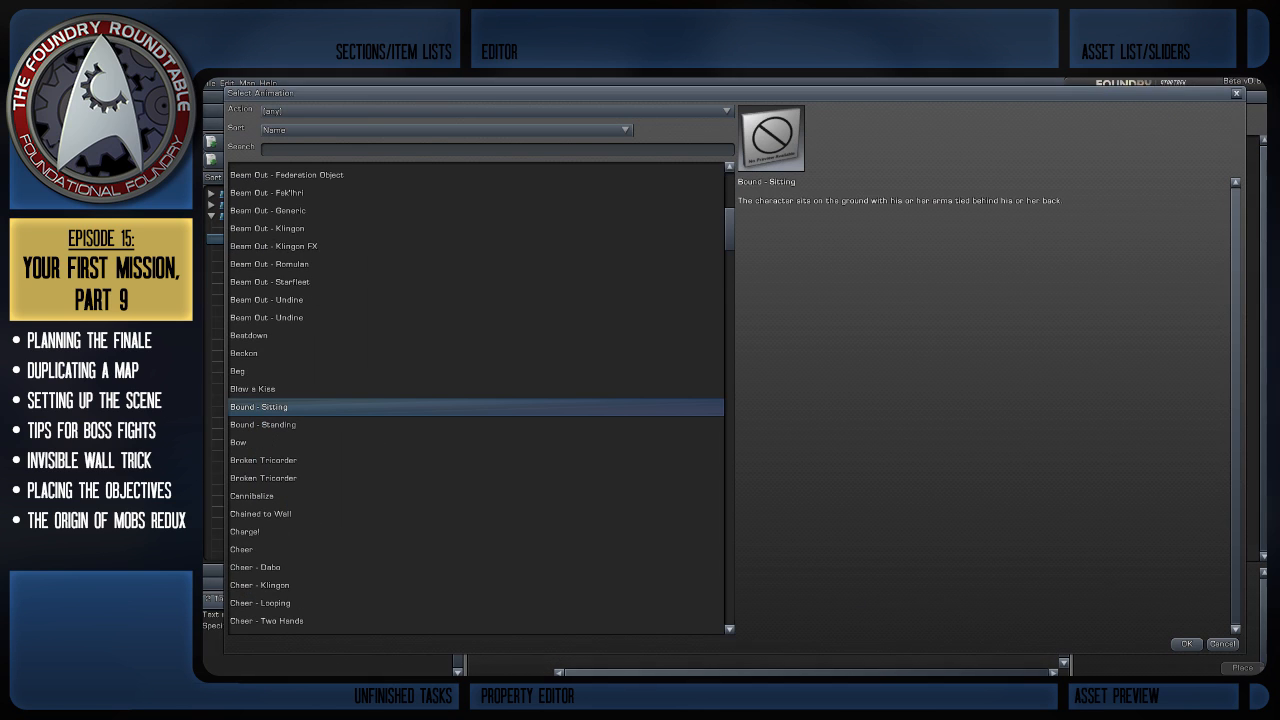
left_click(476, 371)
scroll(476, 398, "up", 7)
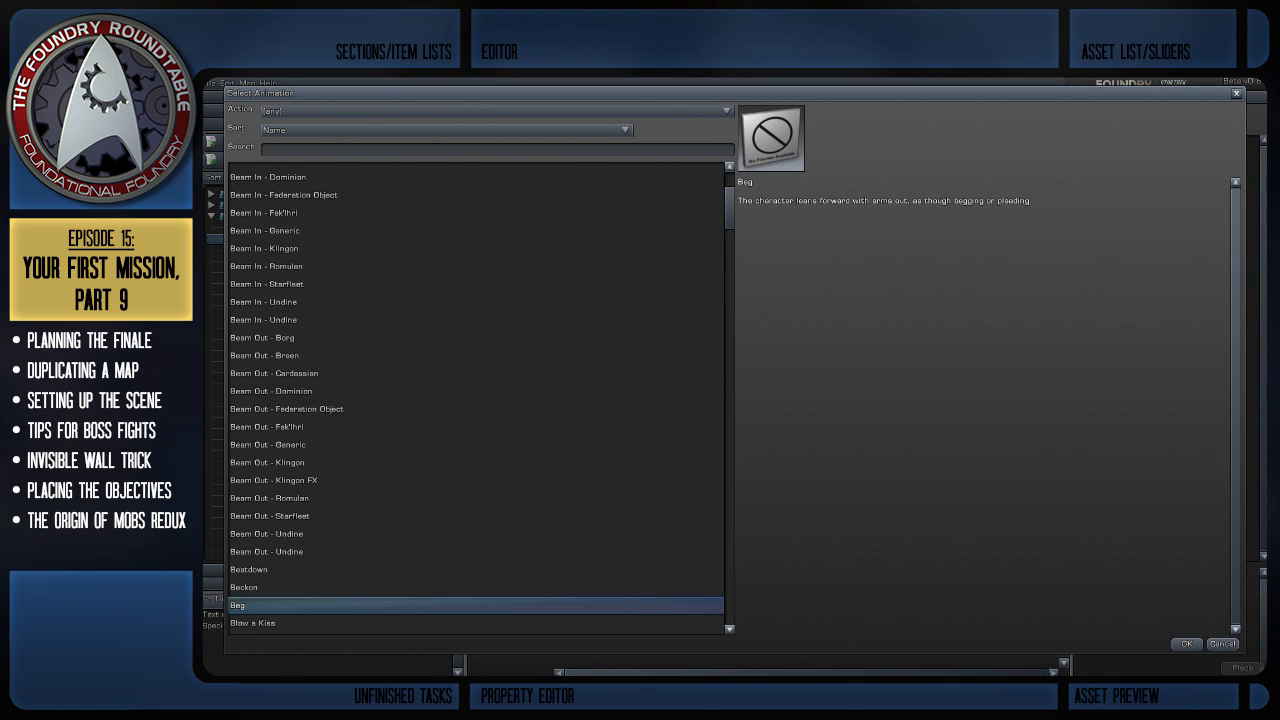
scroll(476, 398, "down", 3)
scroll(476, 398, "up", 3)
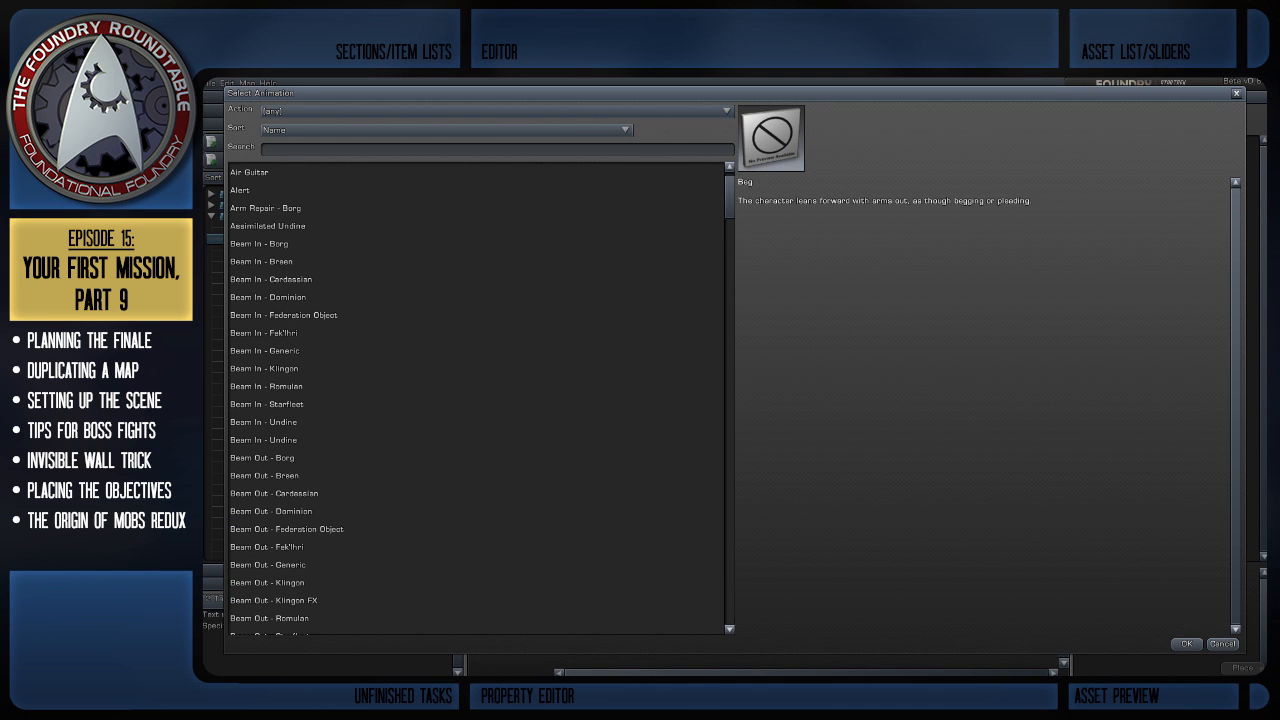
scroll(476, 398, "down", 10)
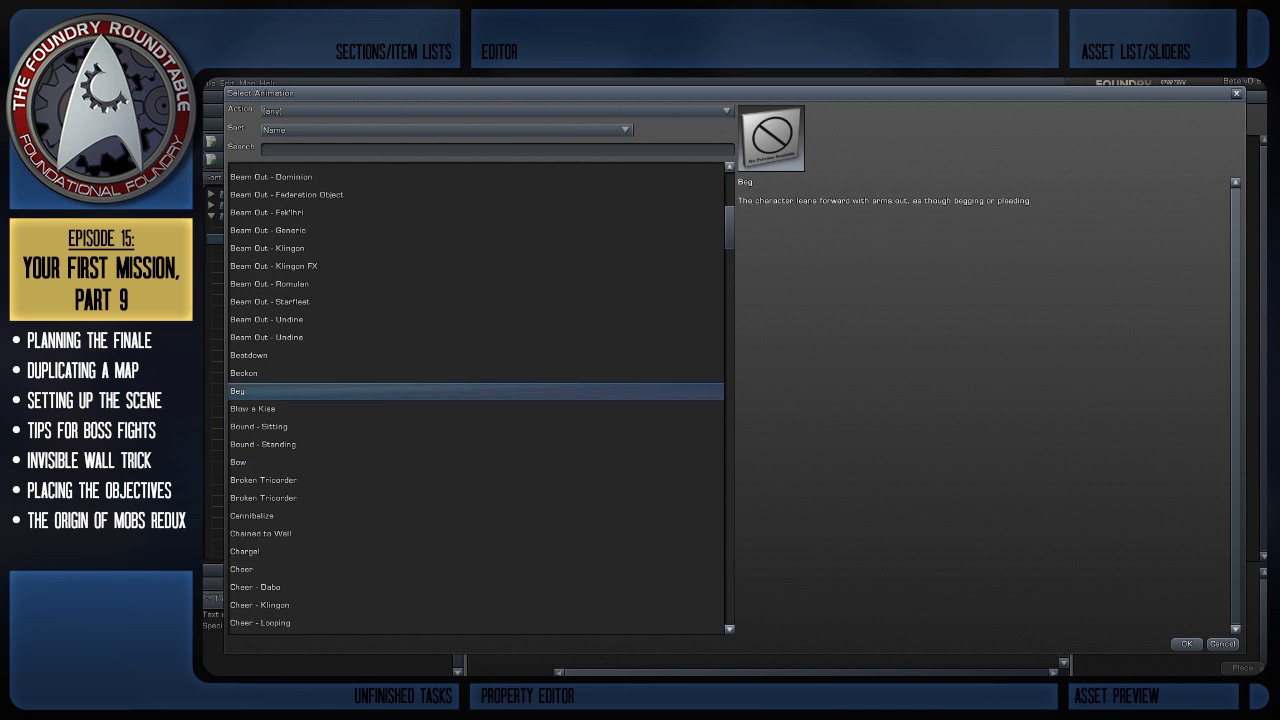
scroll(476, 398, "down", 3)
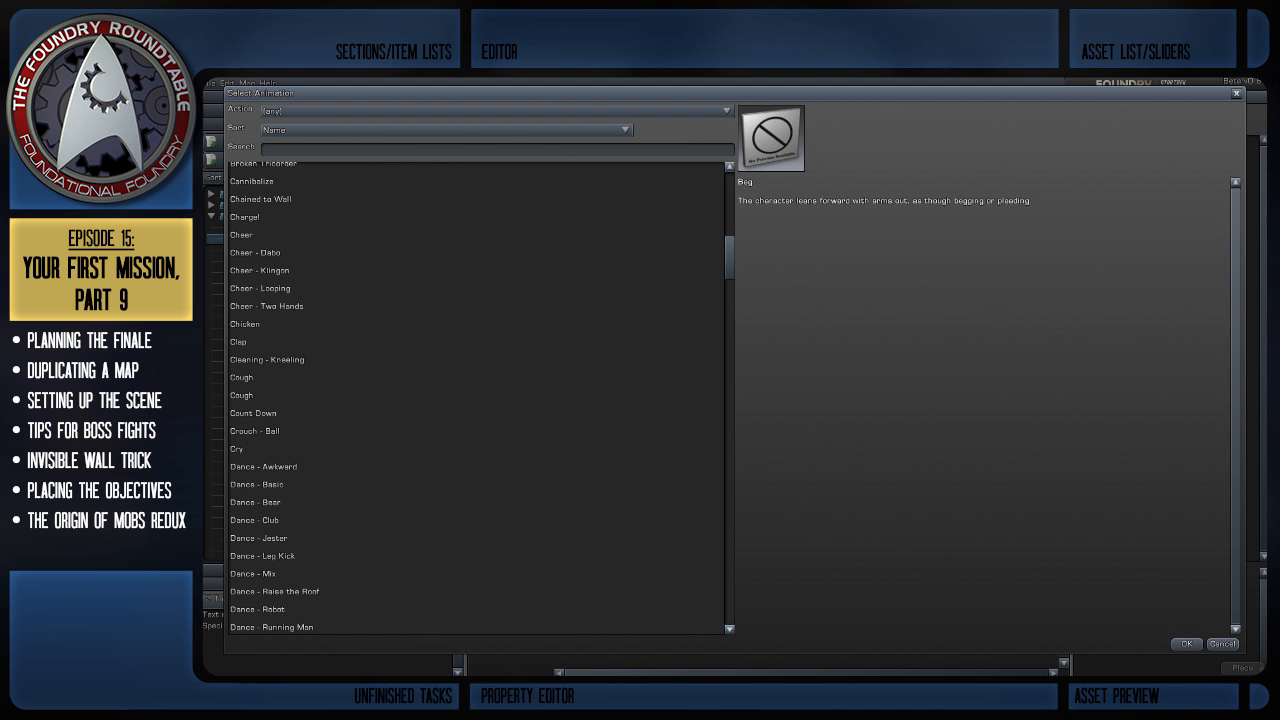
scroll(476, 398, "down", 3)
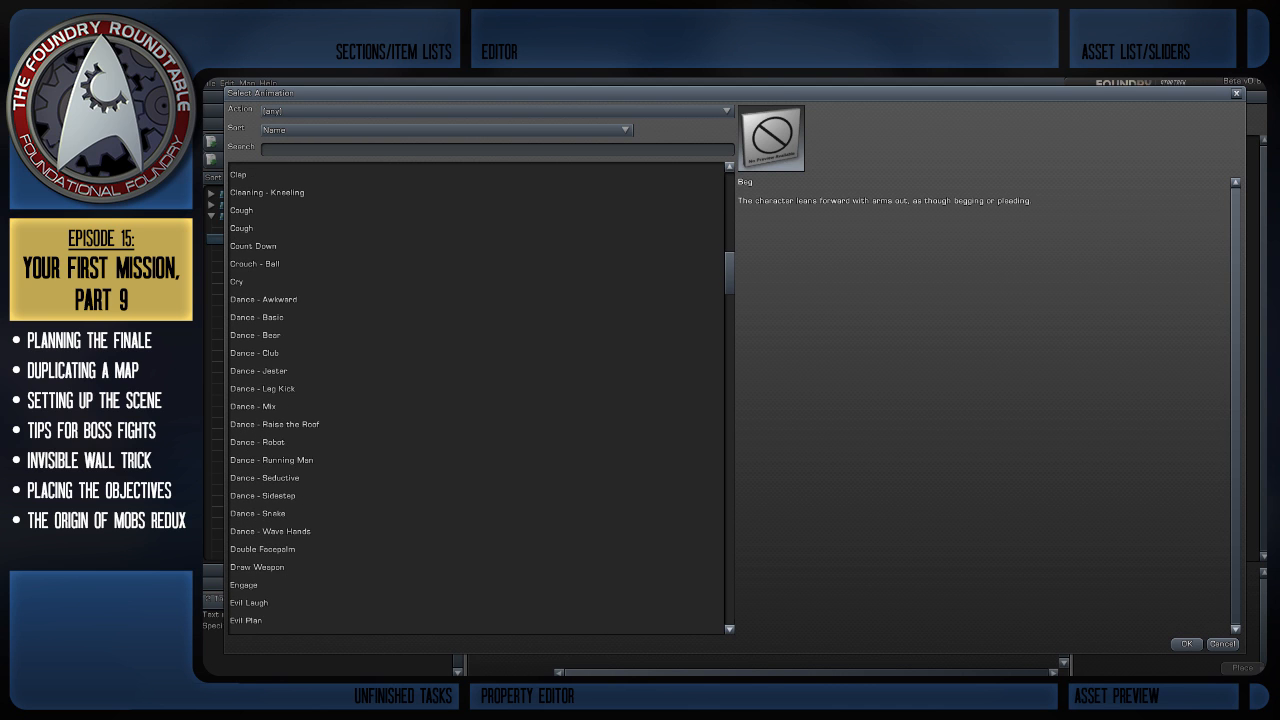
scroll(476, 398, "down", 1)
scroll(476, 398, "down", 8)
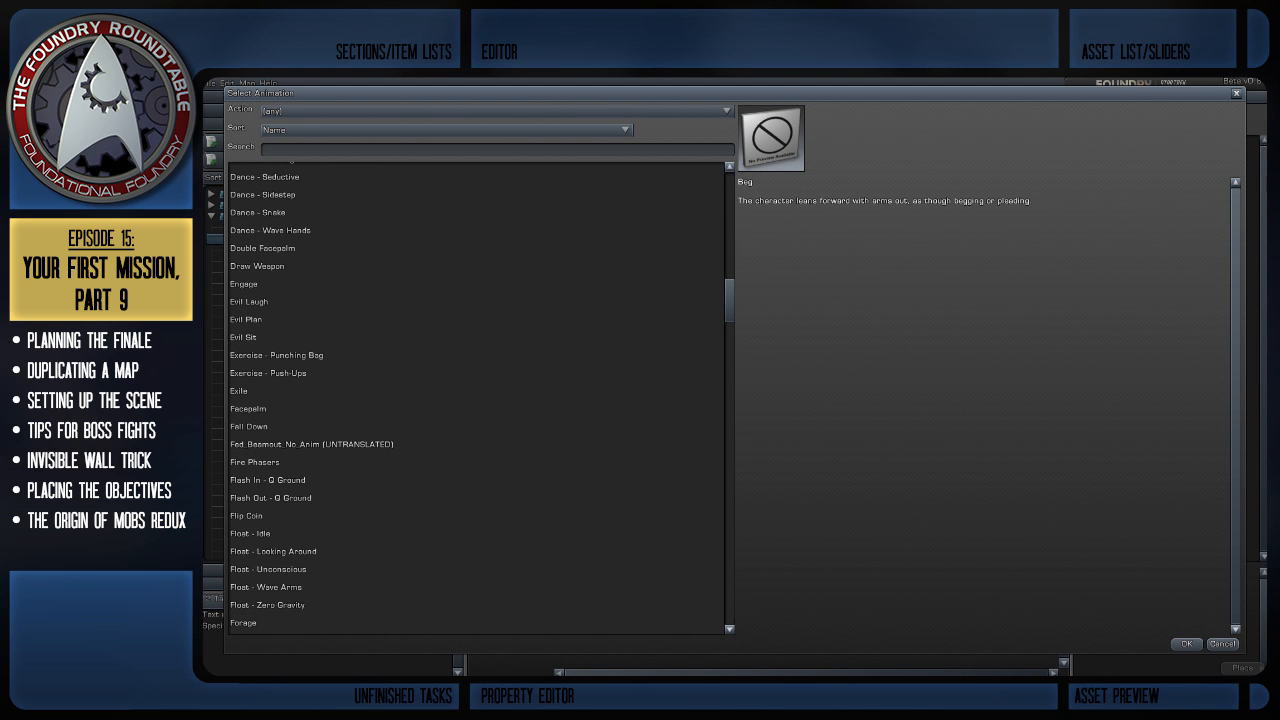
scroll(476, 398, "down", 2)
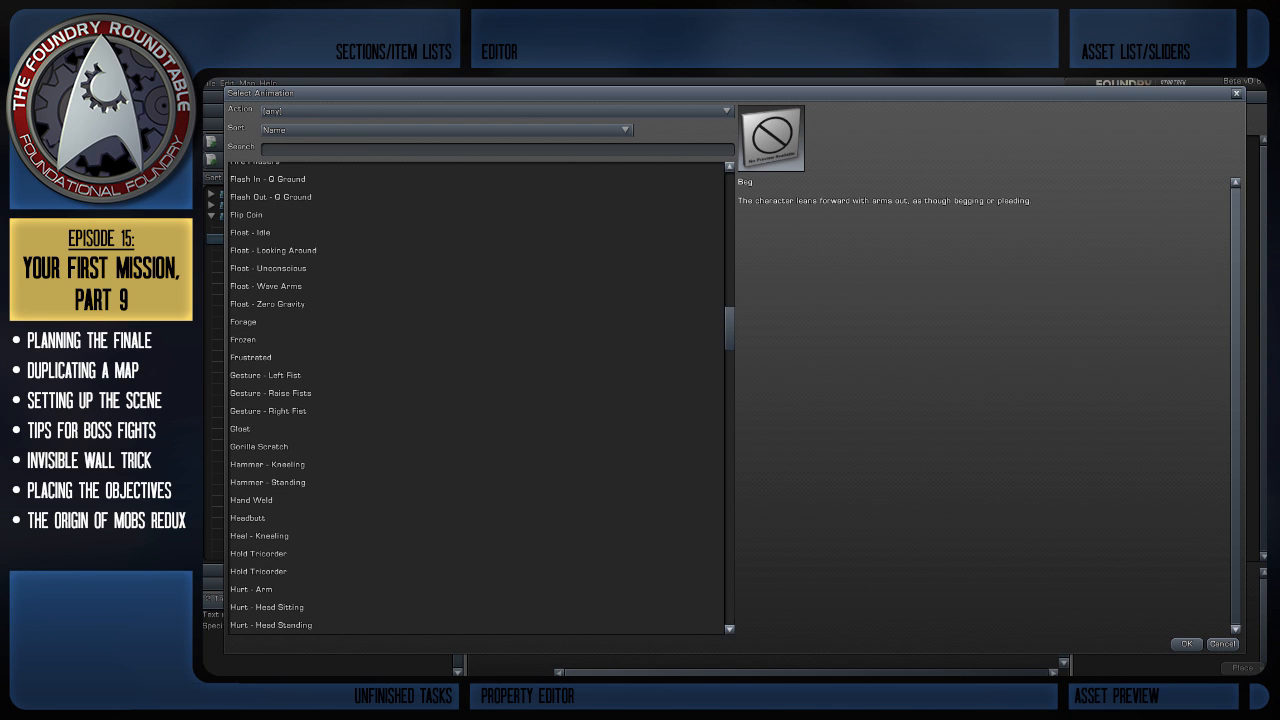
scroll(476, 398, "up", 20)
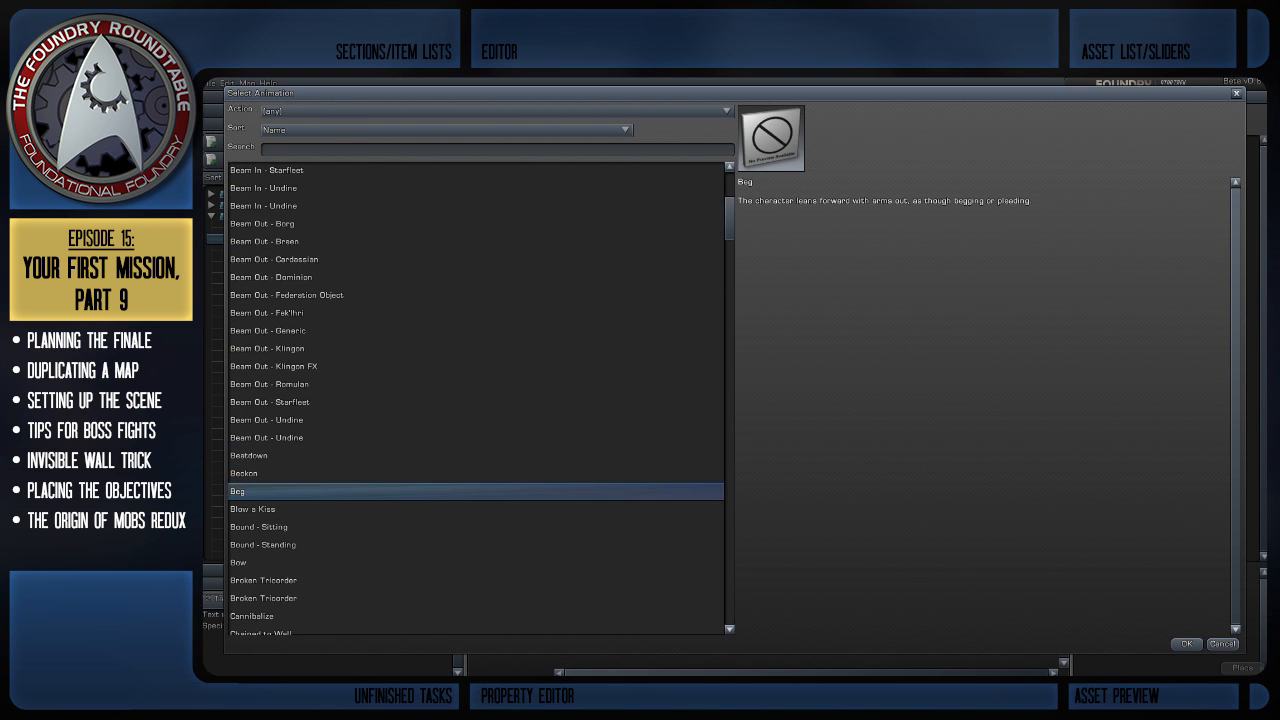
left_click(242, 224)
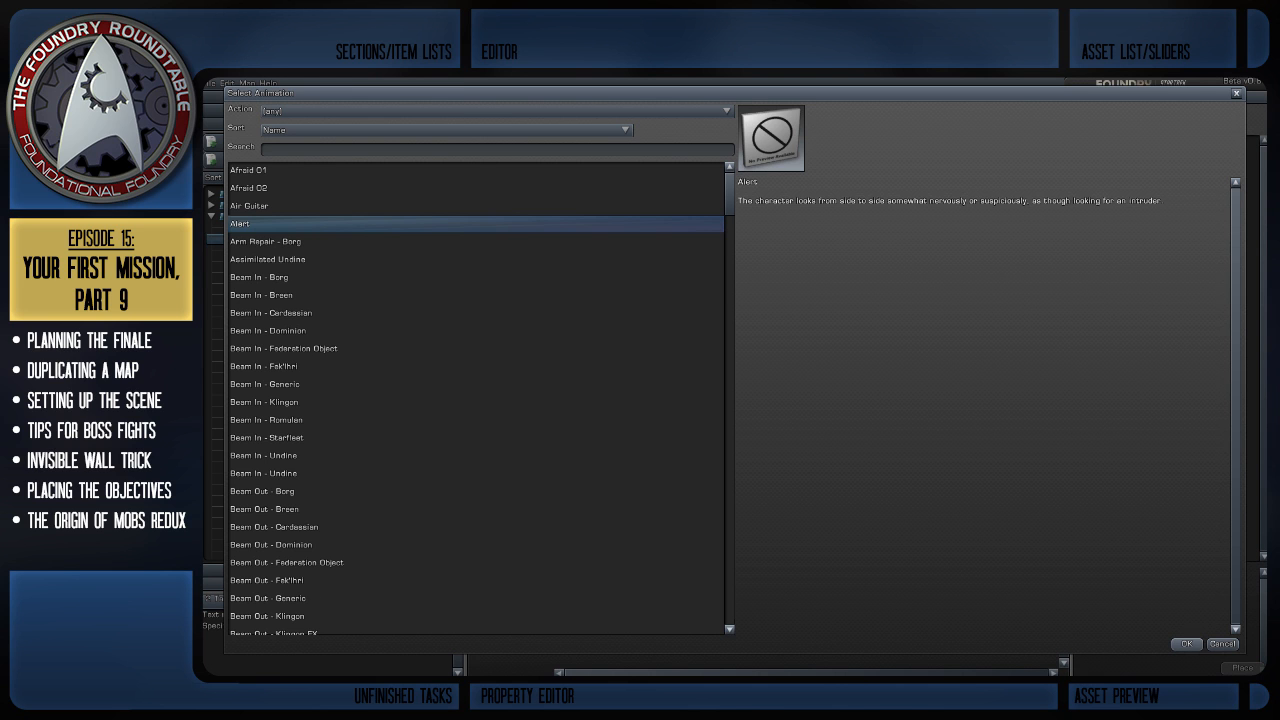
left_click(1186, 644)
Copy the captain contact (#130), Starfleet Ensign #132 and Orion squad #110 together from the U.S.S. Foundation map
left_click(285, 216)
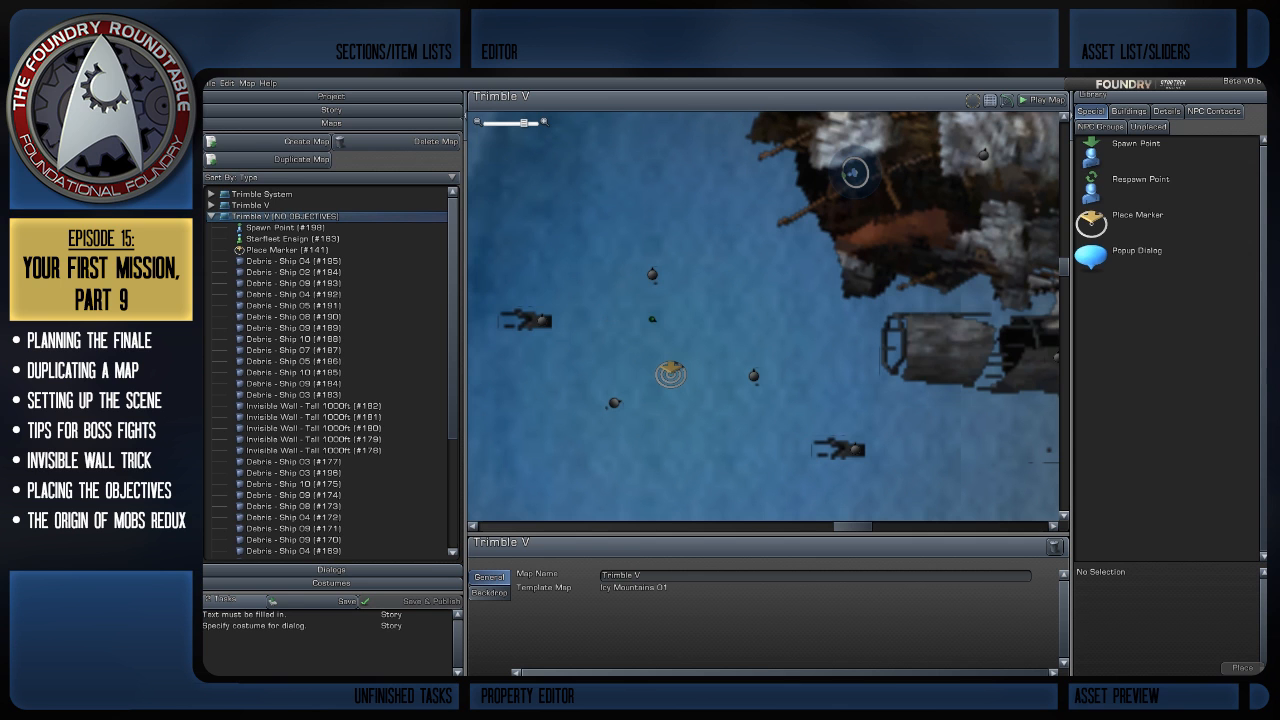
scroll(778, 304, "down", 4)
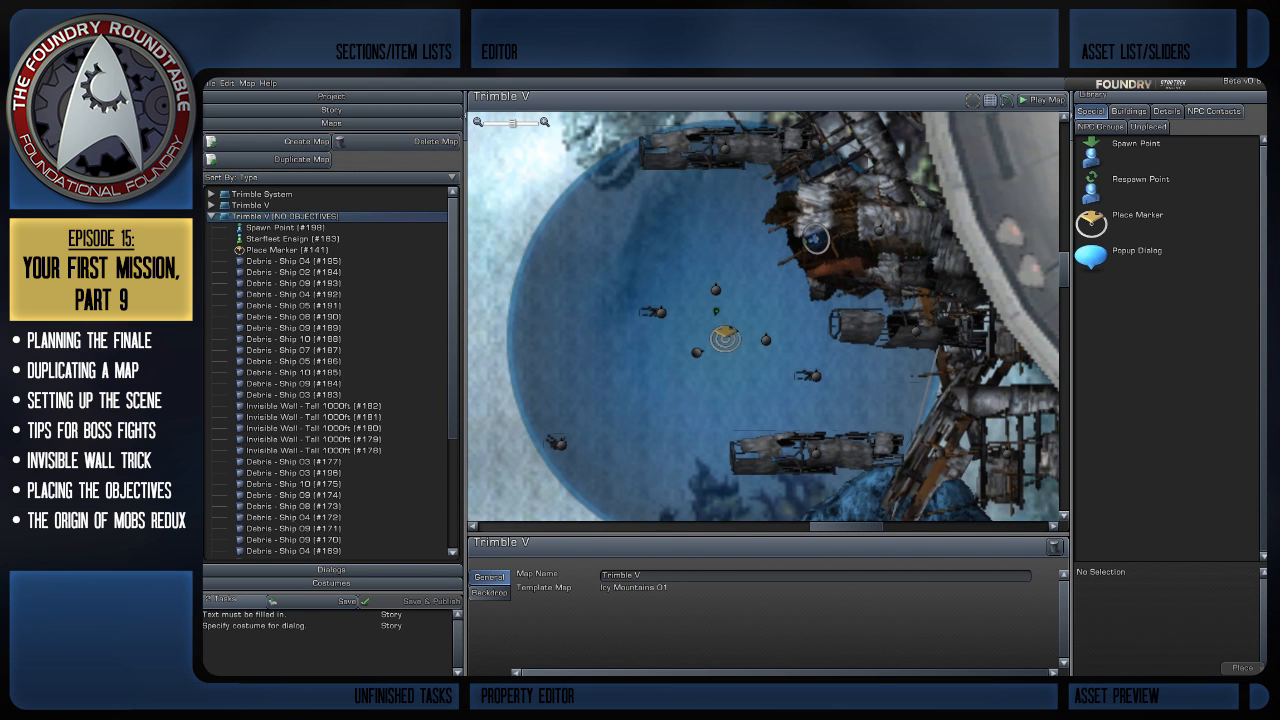
left_click(211, 216)
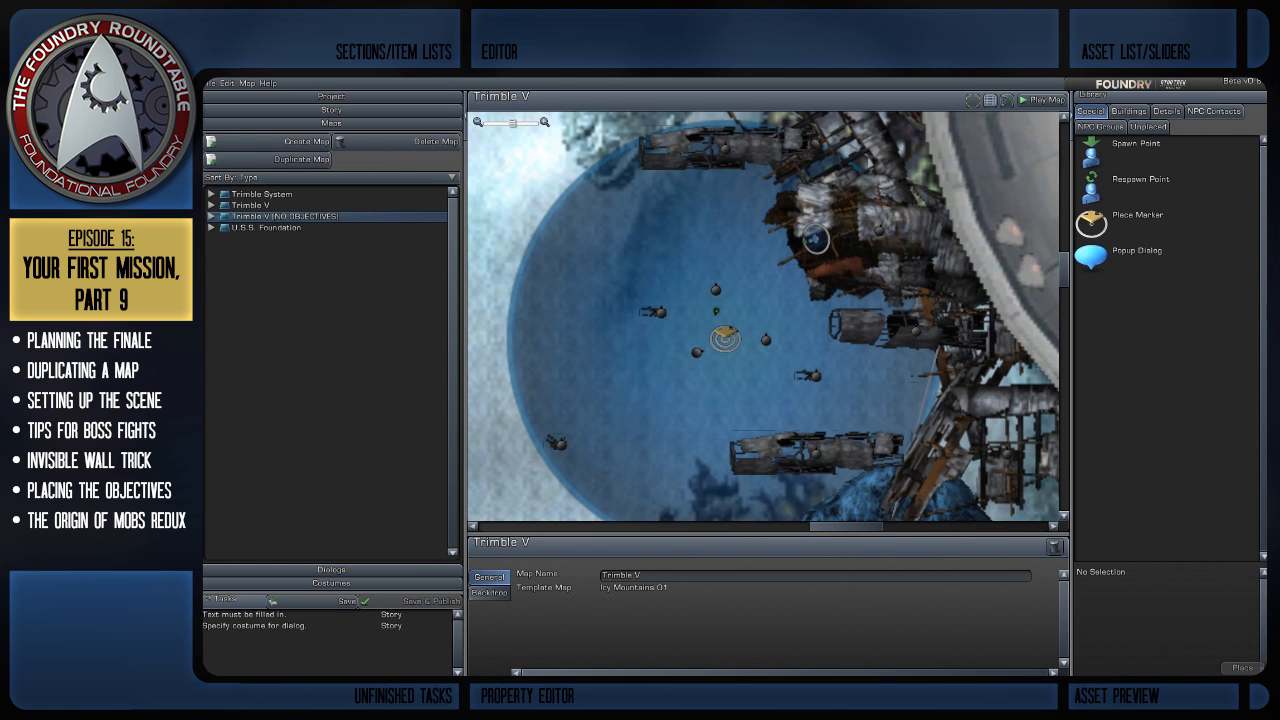
left_click(266, 228)
scroll(760, 320, "up", 2)
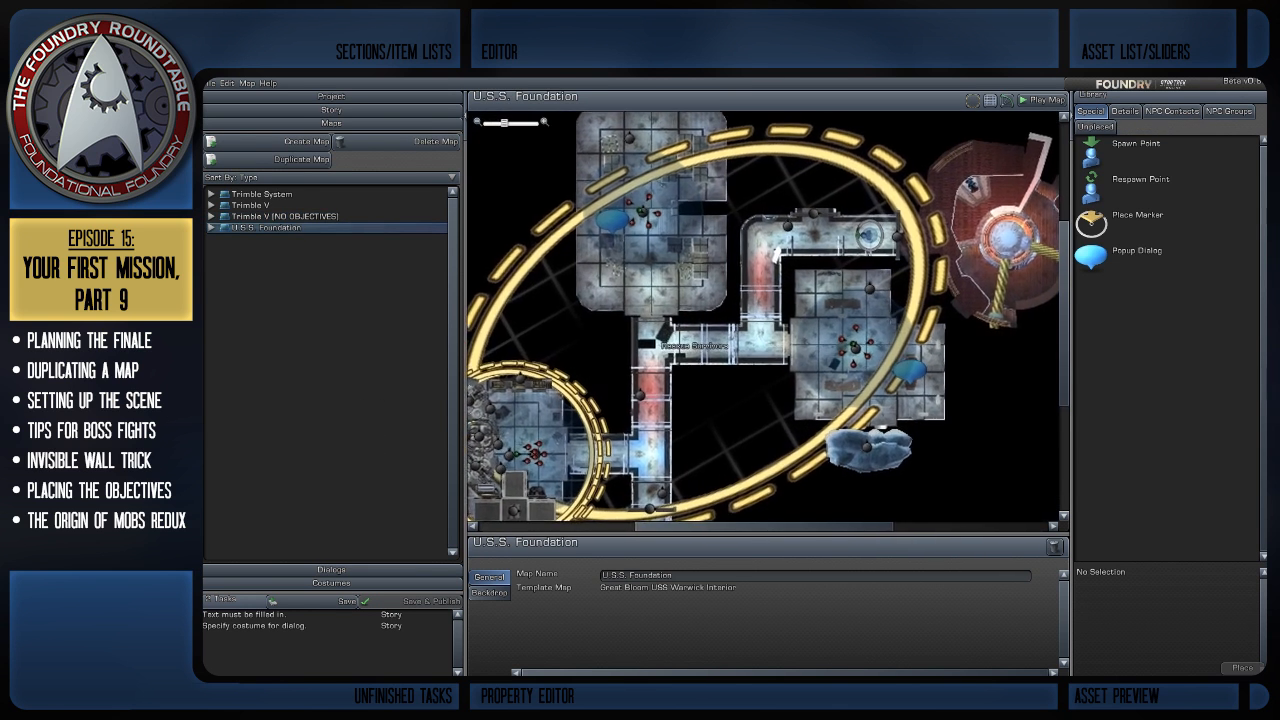
left_click(608, 392)
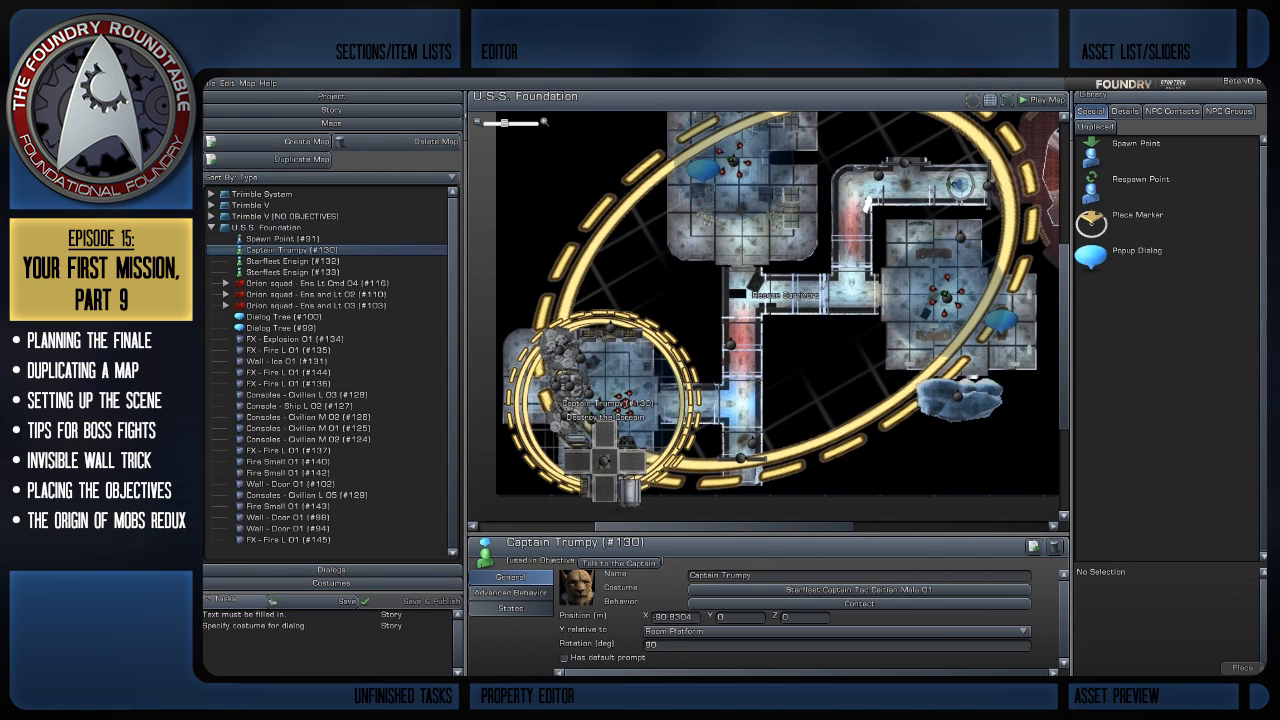
right_click_drag(720, 300, 660, 405)
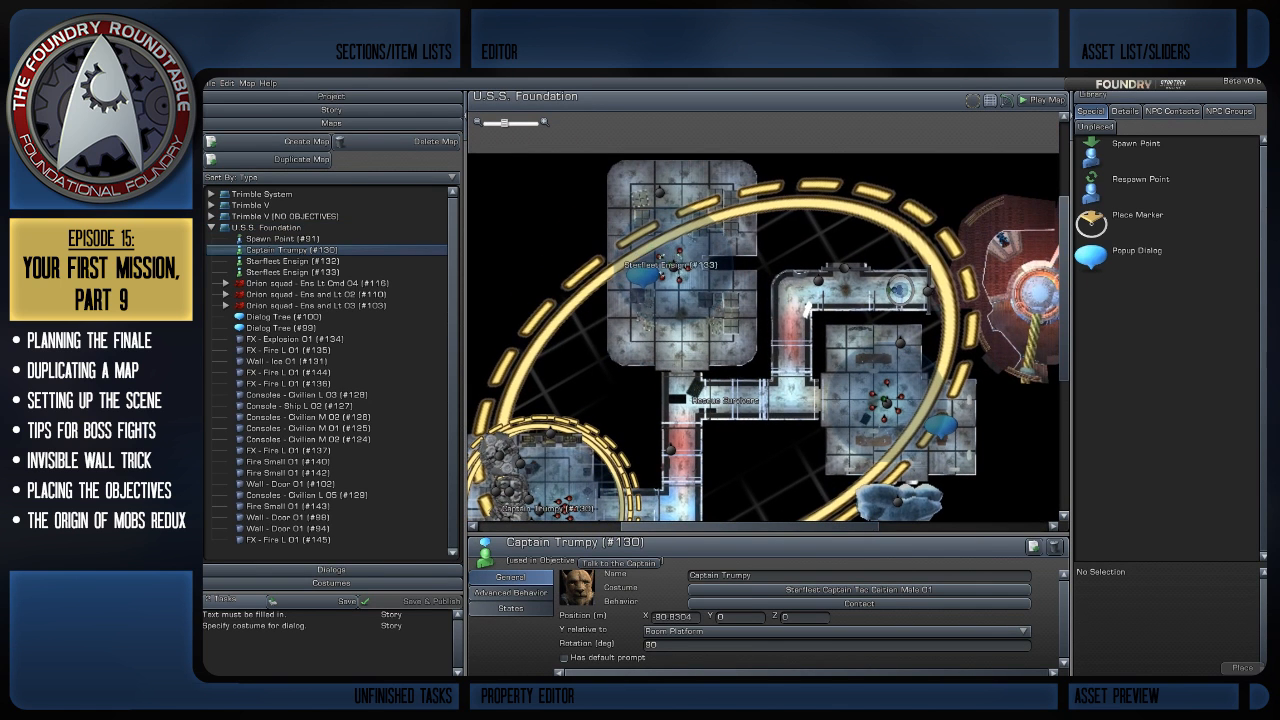
left_click(673, 267, "ctrl")
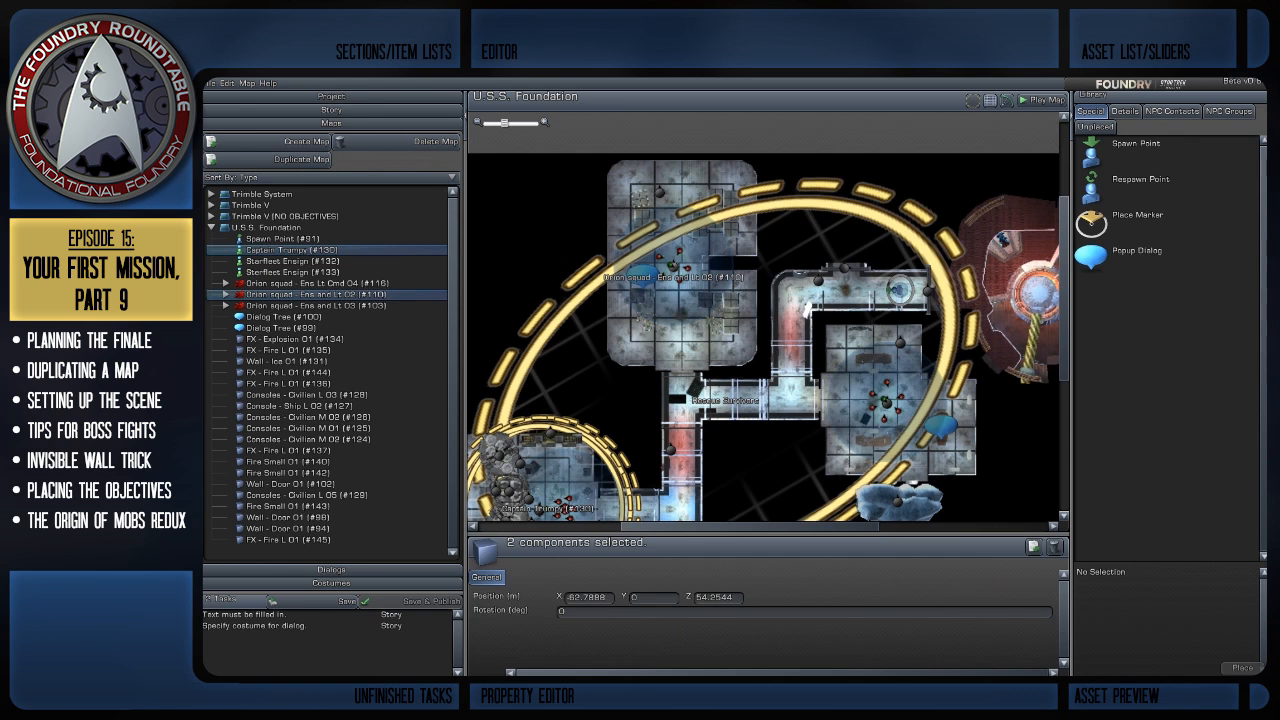
right_click_drag(770, 330, 699, 311)
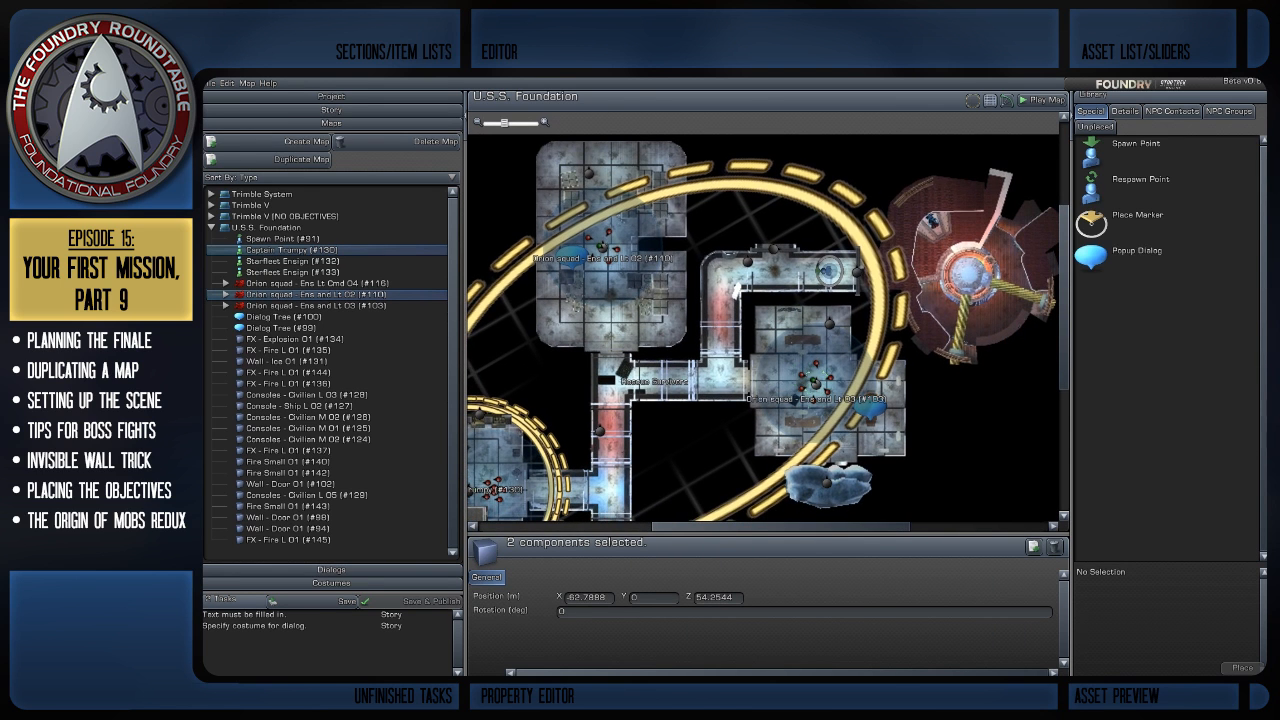
left_click(275, 261, "ctrl")
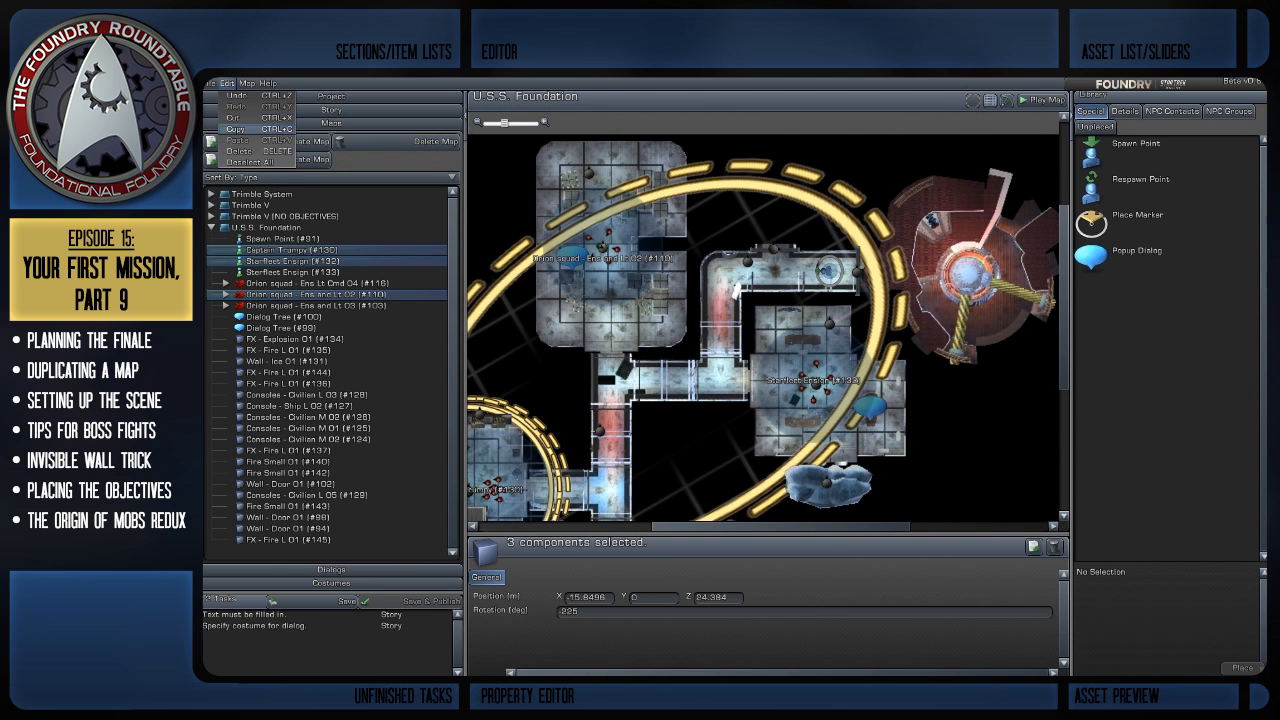
right_click_drag(650, 370, 728, 262)
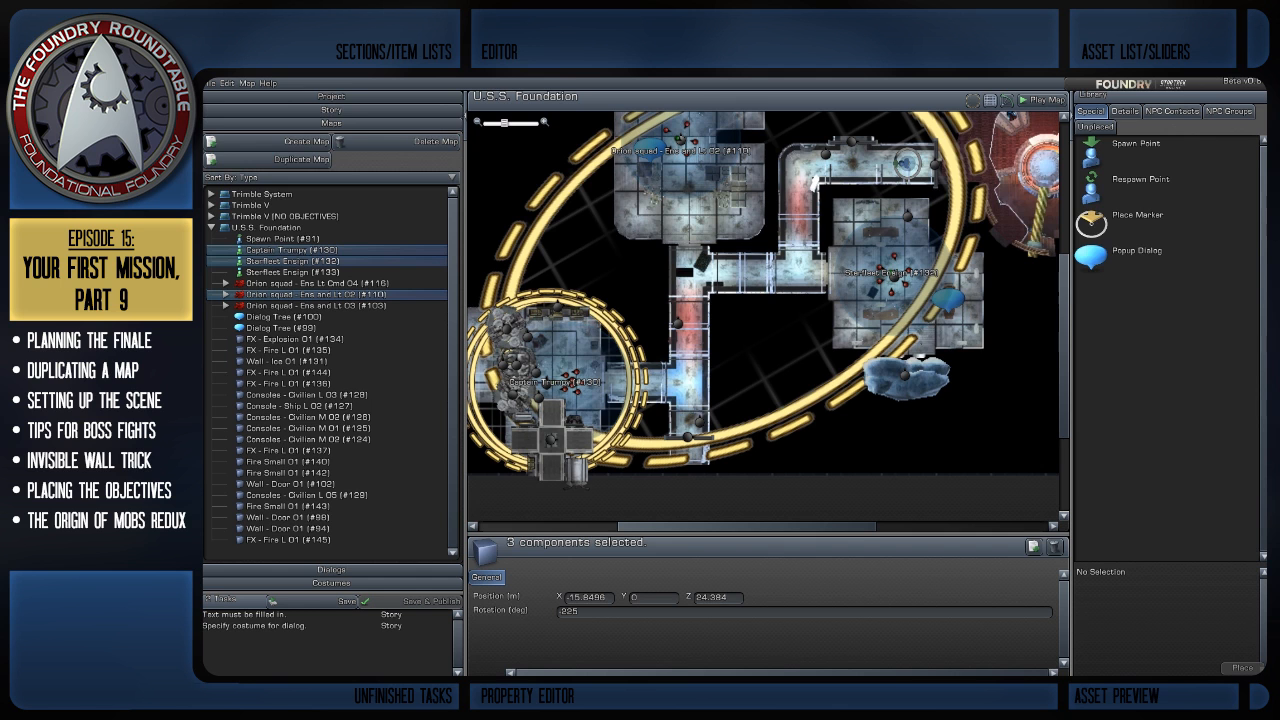
Paste the copied captain, ensign and Orion squad into the Trimble V (NO OBJECTIVES) map
left_click(285, 216)
scroll(738, 338, "down", 3)
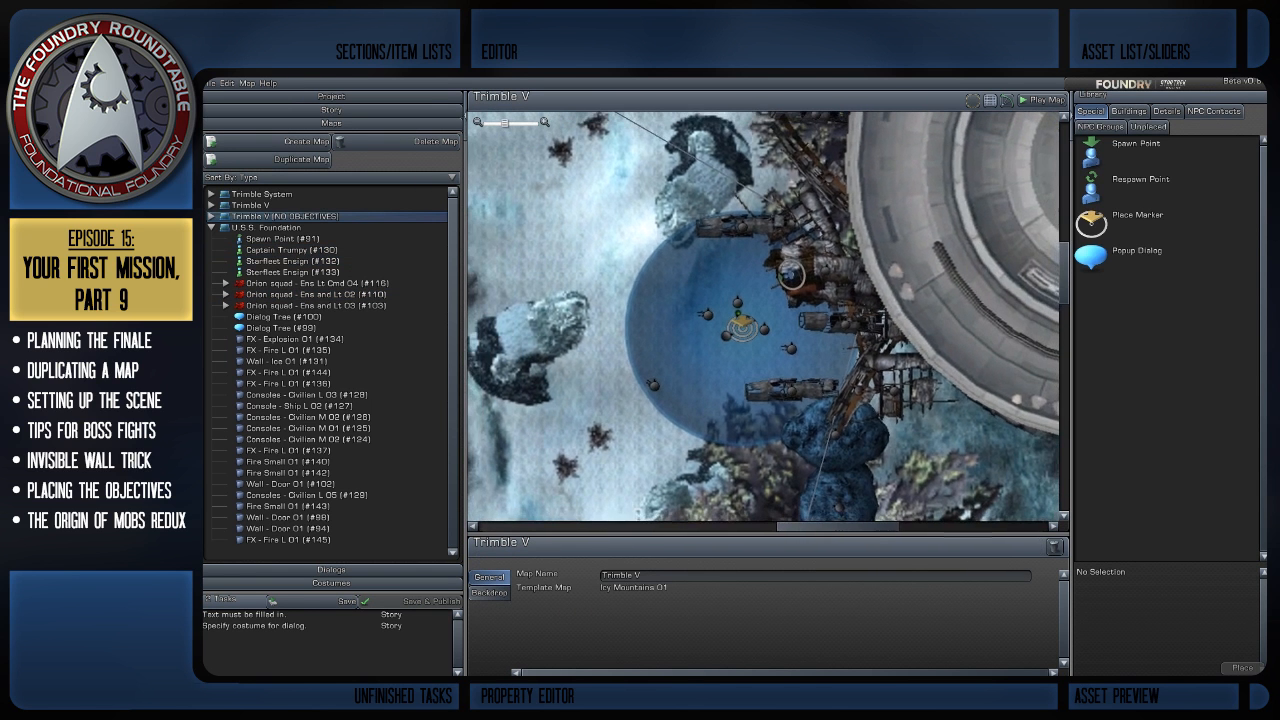
left_click(227, 84)
left_click(238, 140)
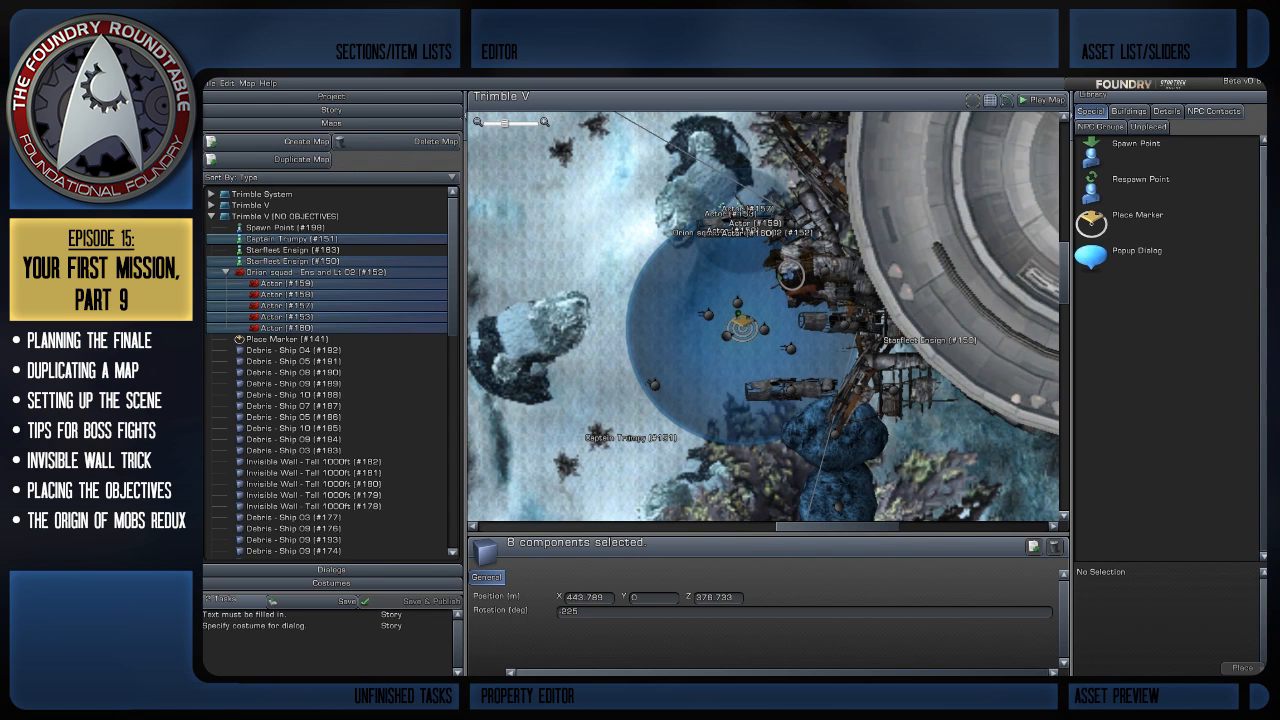
Shift the pasted group west of the crash site and remove the Orion squad from the map
left_click_drag(740, 225, 539, 258)
right_click_drag(539, 258, 648, 229)
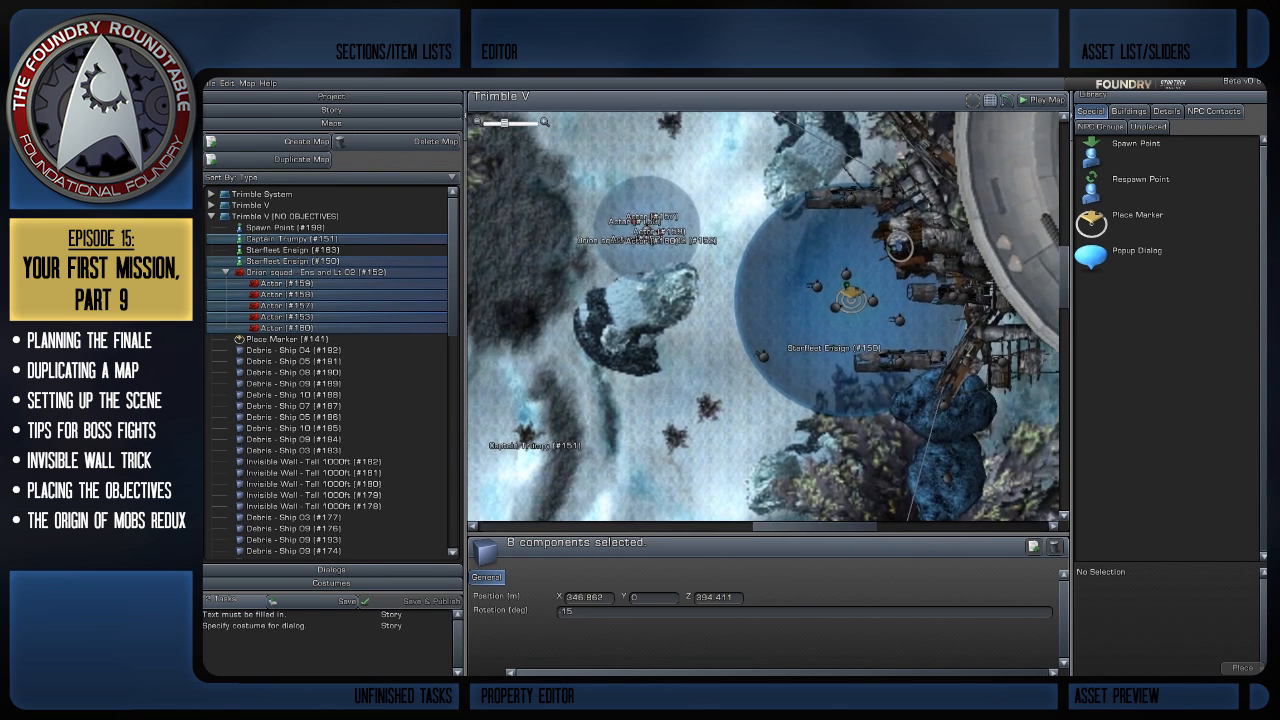
left_click(700, 285)
left_click_drag(646, 230, 460, 125)
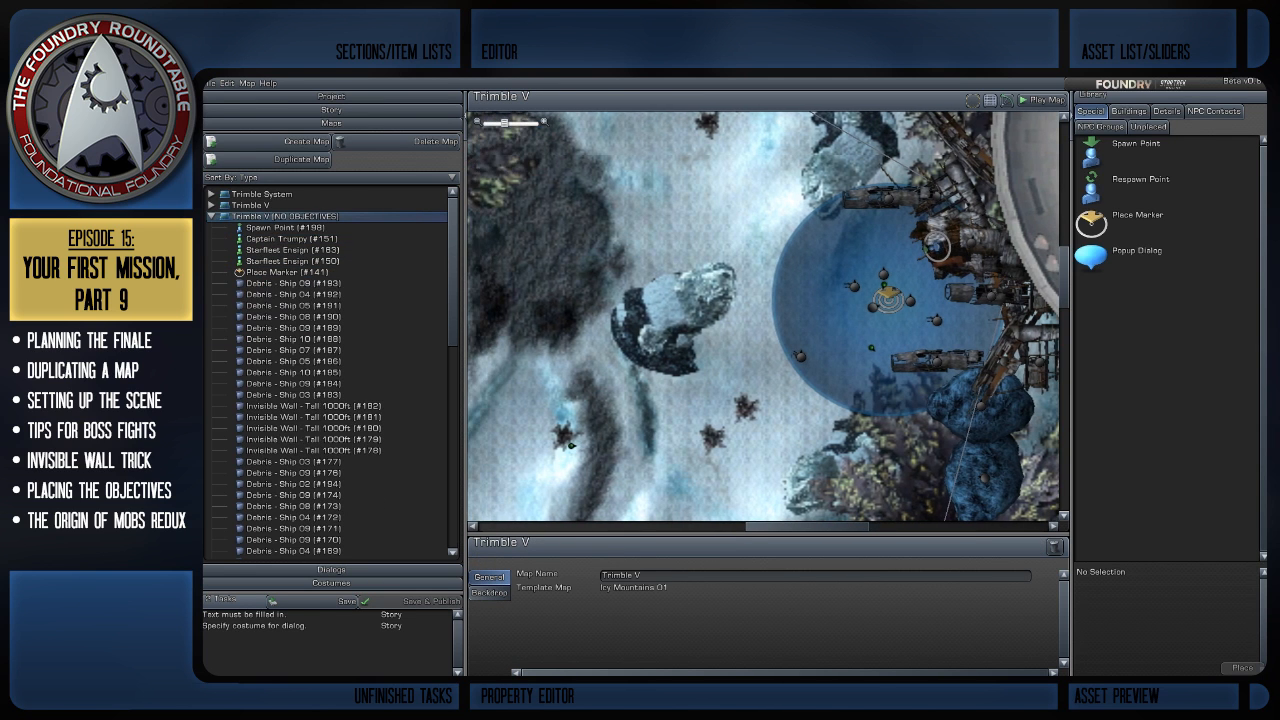
Bring the pasted Starfleet Ensign (#150) to about X 388, Z 379, and place the captain just south of that ensign
right_click_drag(871, 348, 800, 342)
left_click_drag(800, 342, 816, 296)
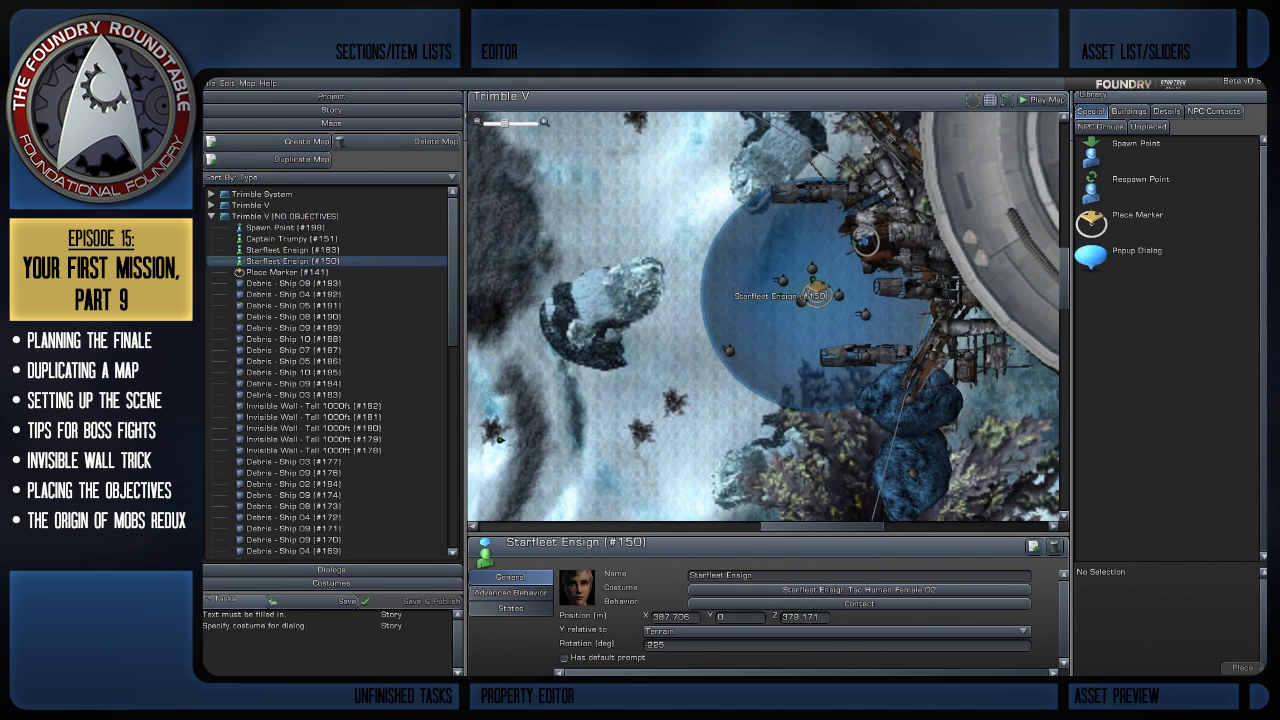
left_click_drag(497, 432, 779, 304)
left_click(781, 296)
left_click(779, 304)
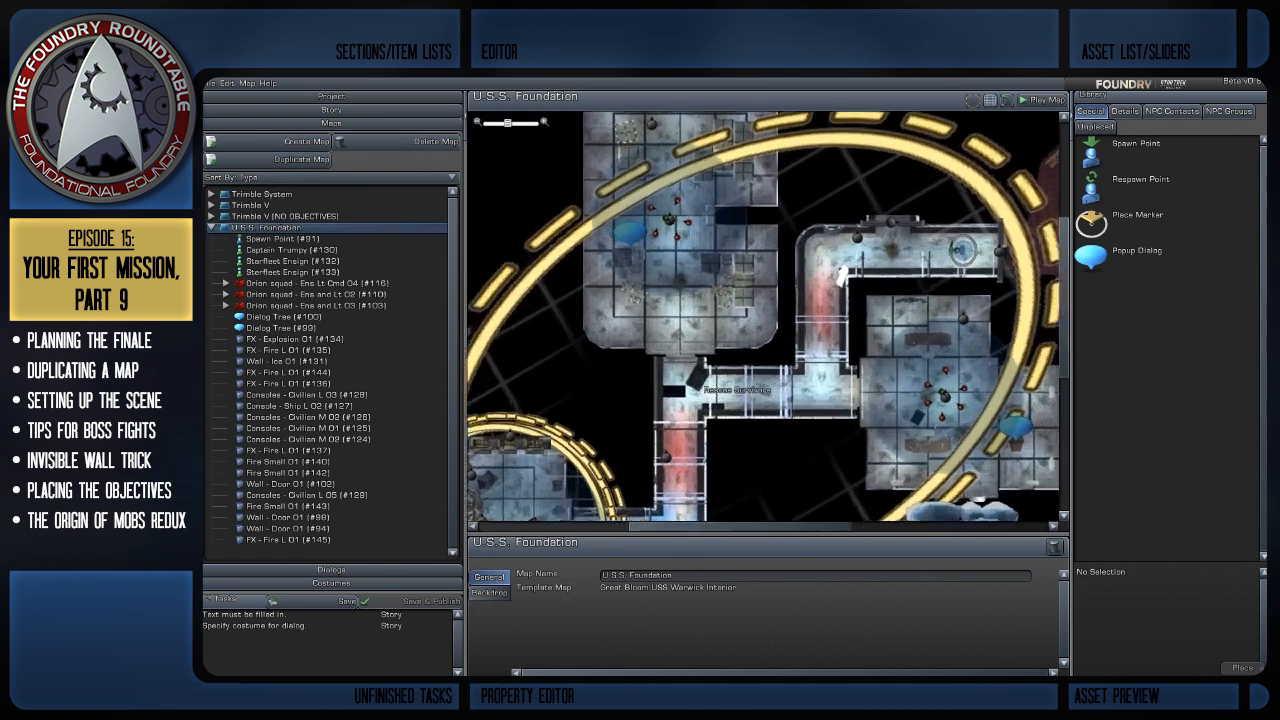
Copy Starfleet Ensign #133 from the U.S.S. Foundation map and paste the contact into the Trimble V (NO OBJECTIVES) map
scroll(720, 304, "up", 2)
left_click(720, 304)
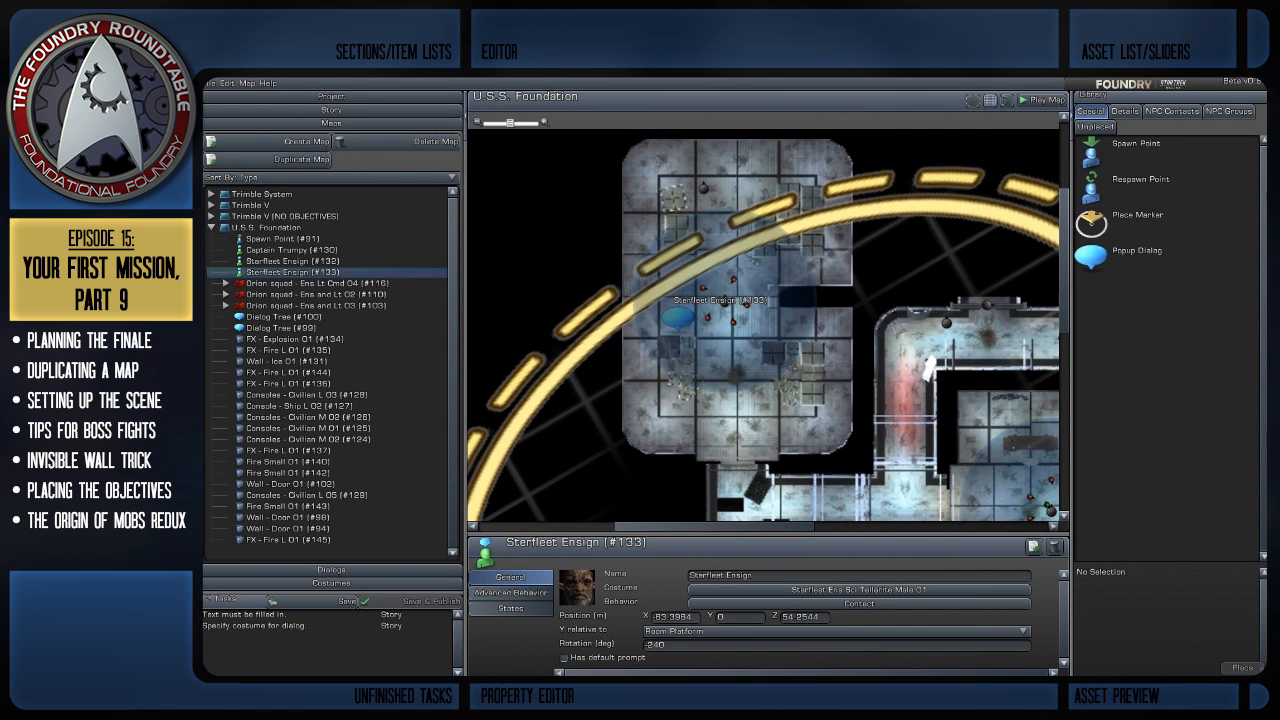
left_click(227, 83)
left_click(285, 216)
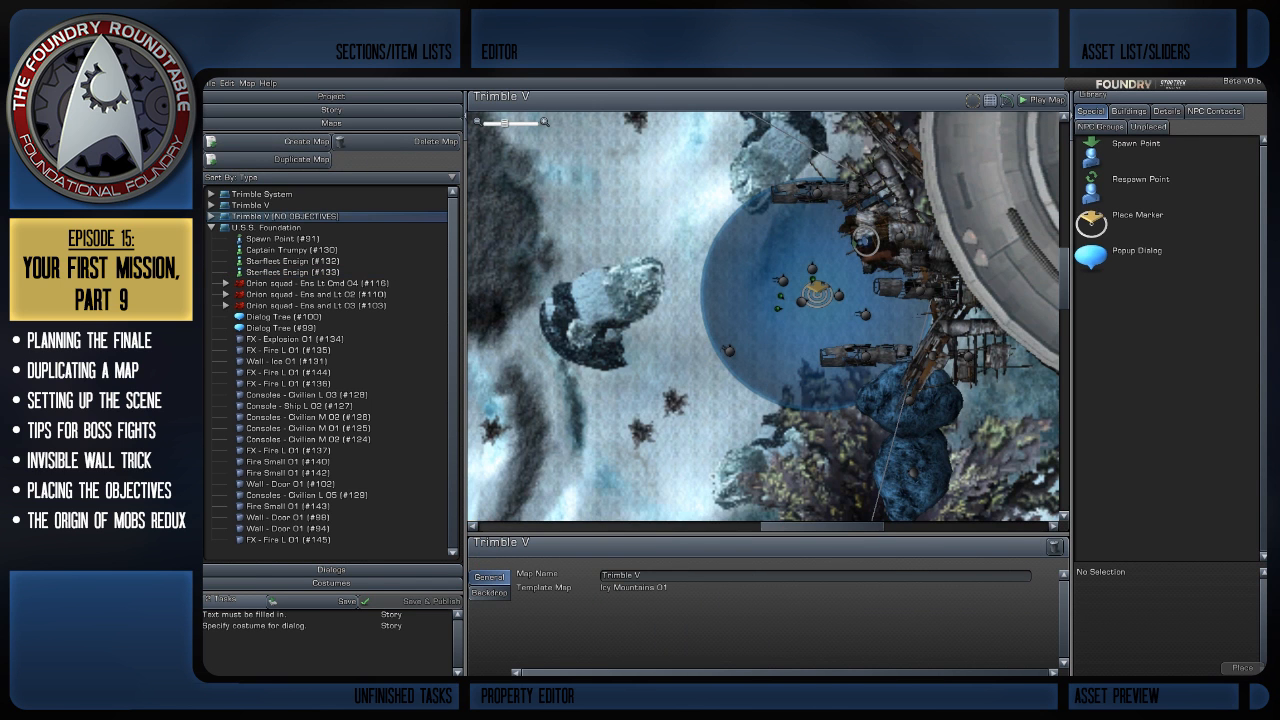
scroll(766, 316, "down", 3)
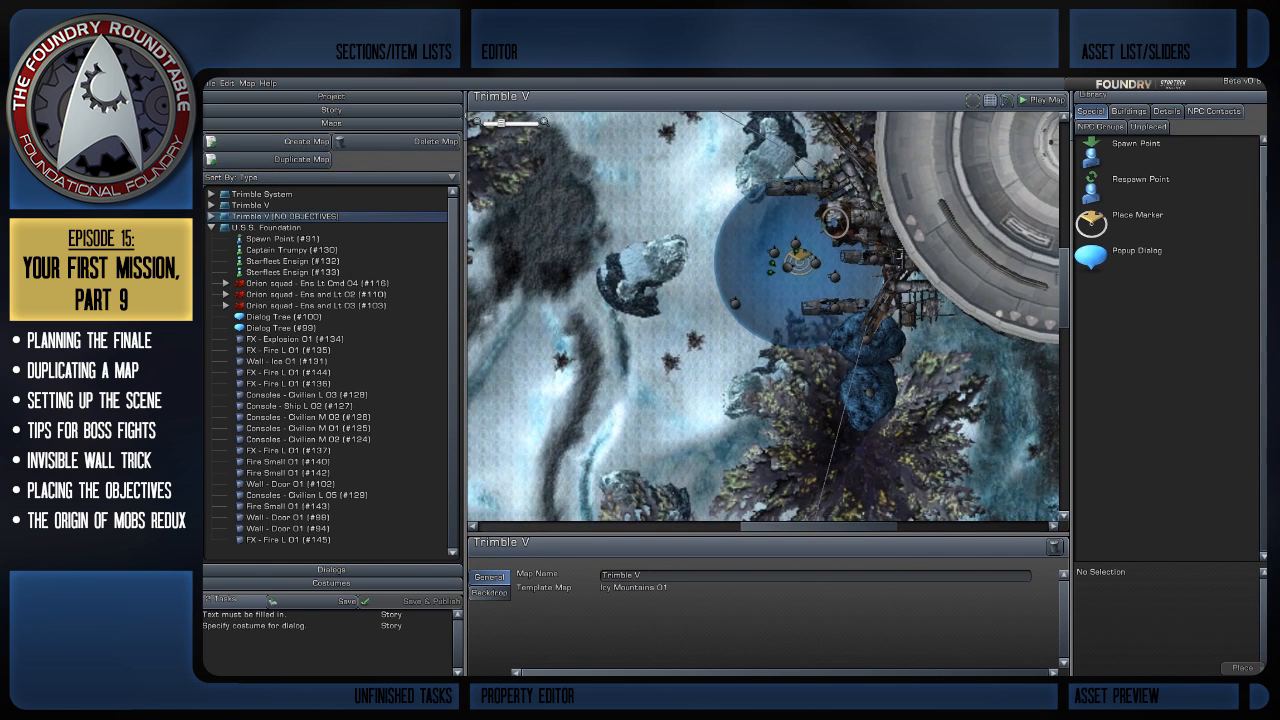
left_click(227, 83)
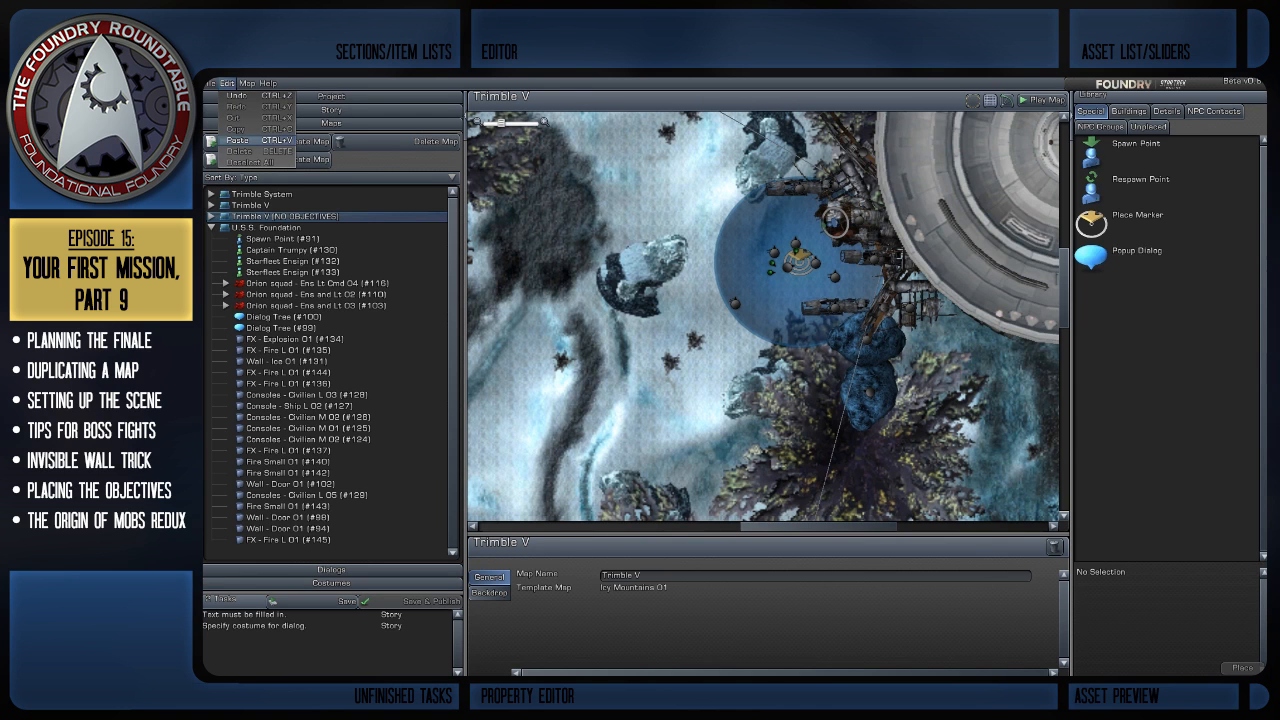
left_click(238, 140)
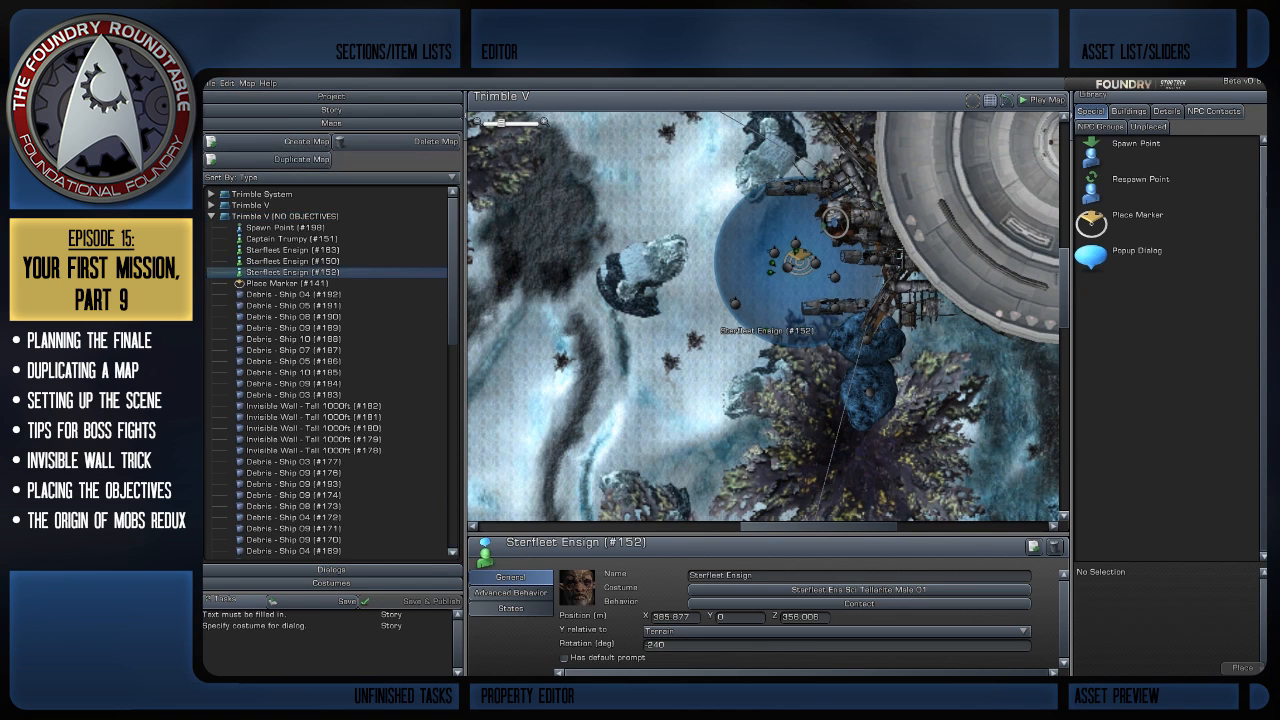
Move the newly pasted Starfleet Ensign (#152) to about X 387, Z 372, southwest of the place marker
left_click_drag(770, 330, 772, 274)
scroll(772, 274, "up", 3)
right_click_drag(775, 270, 704, 367)
scroll(704, 367, "up", 3)
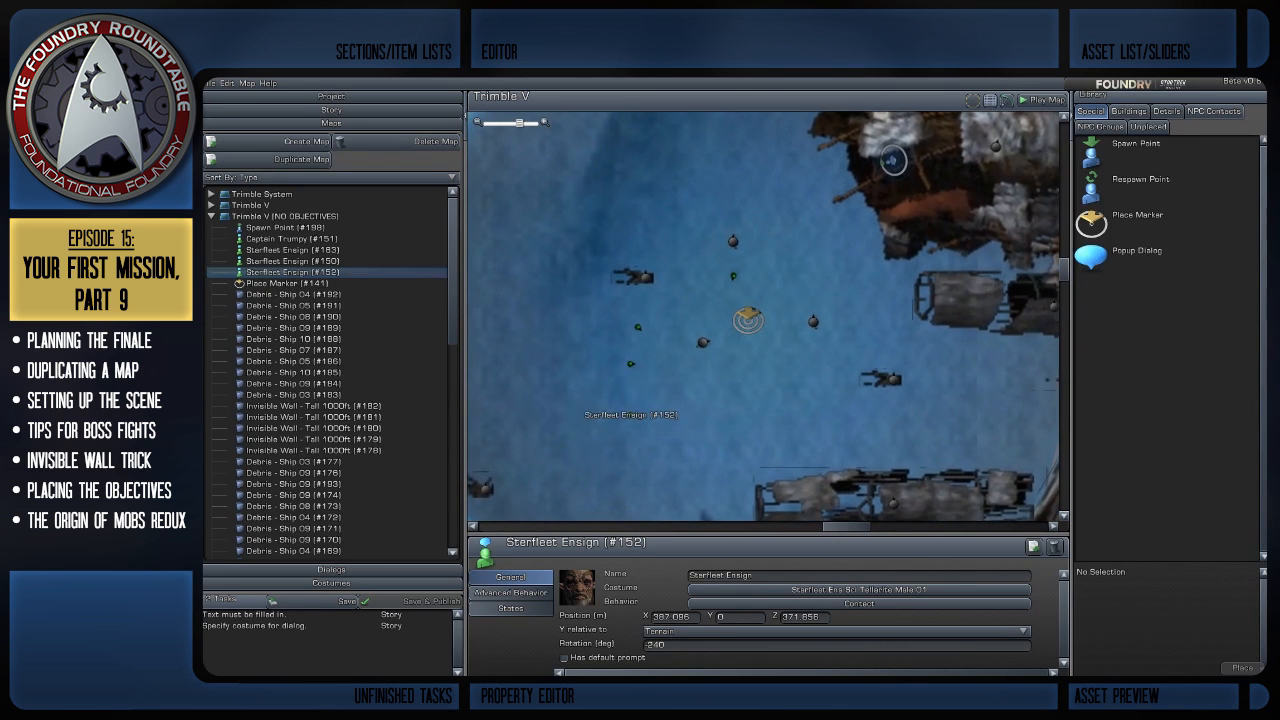
Place the captain just southeast of the place marker and Starfleet Ensign #150 on its west side, at about X 394, Z 381
left_click_drag(631, 365, 718, 350)
left_click(769, 348)
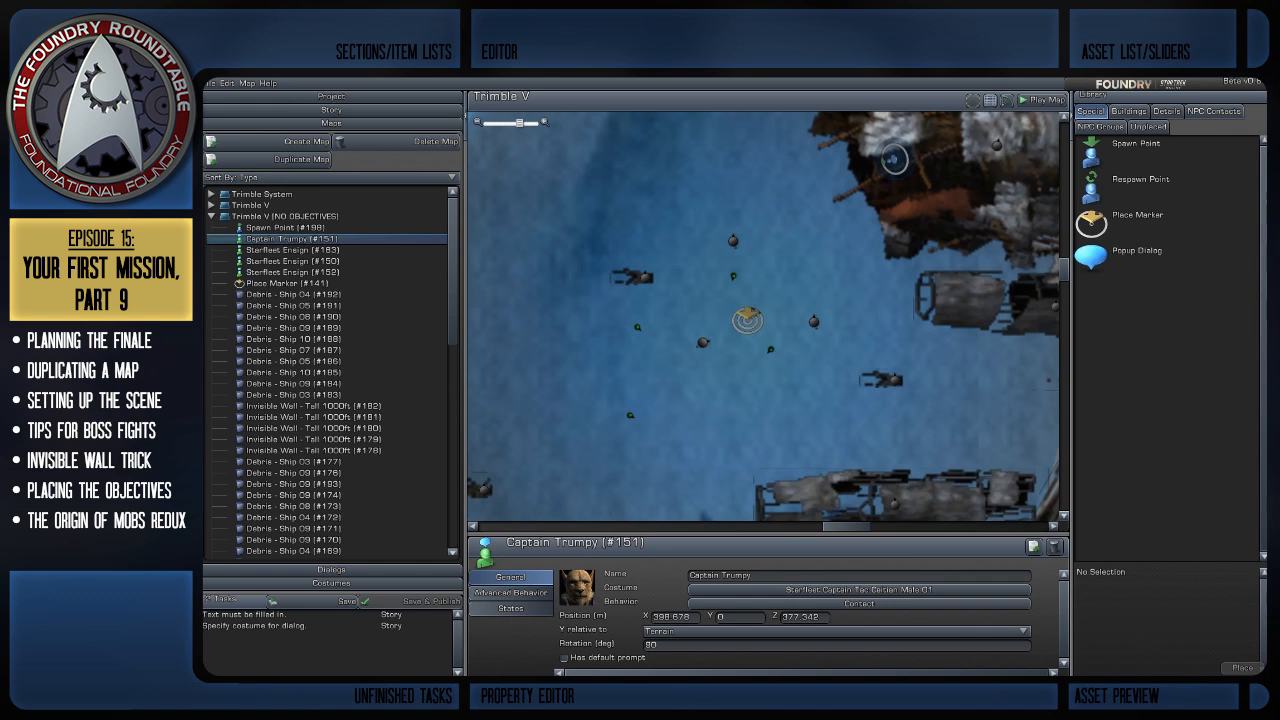
left_click_drag(770, 348, 770, 334)
left_click(638, 328)
left_click_drag(638, 328, 719, 307)
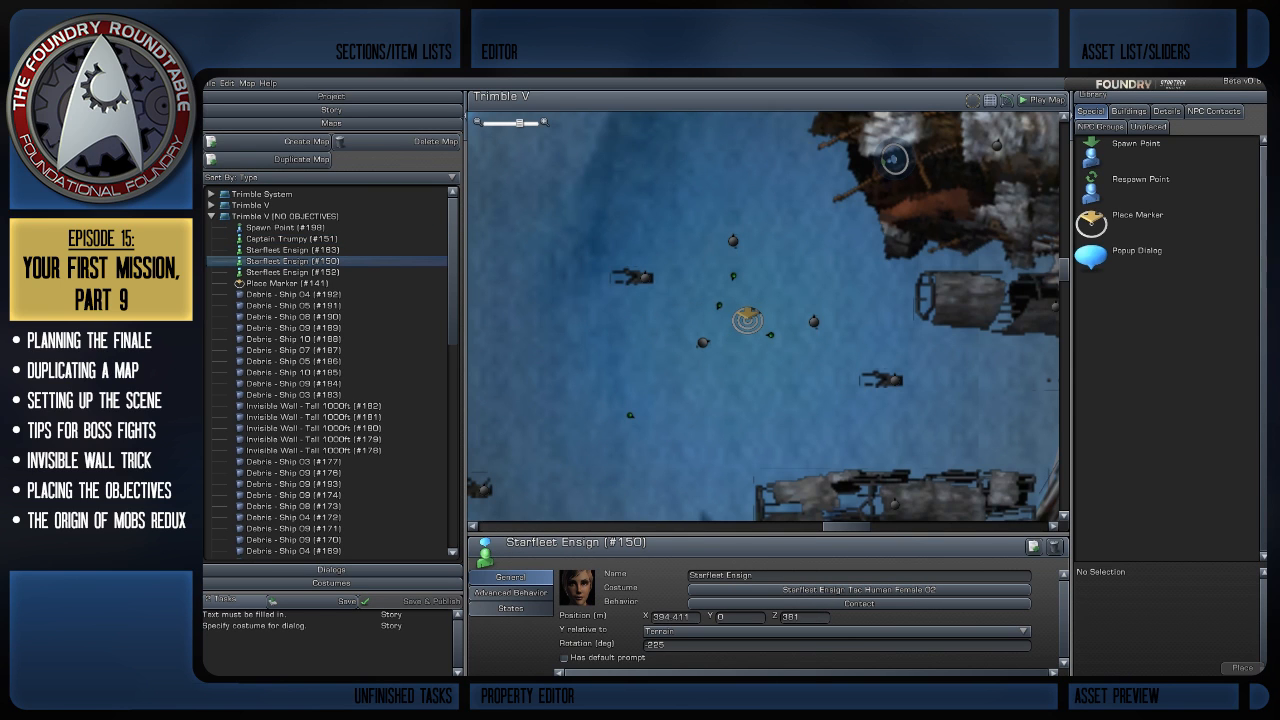
Place Starfleet Ensign #152 just northeast of the place marker, at about X 398, Z 382, with a rotation of -90 degrees
left_click(630, 416)
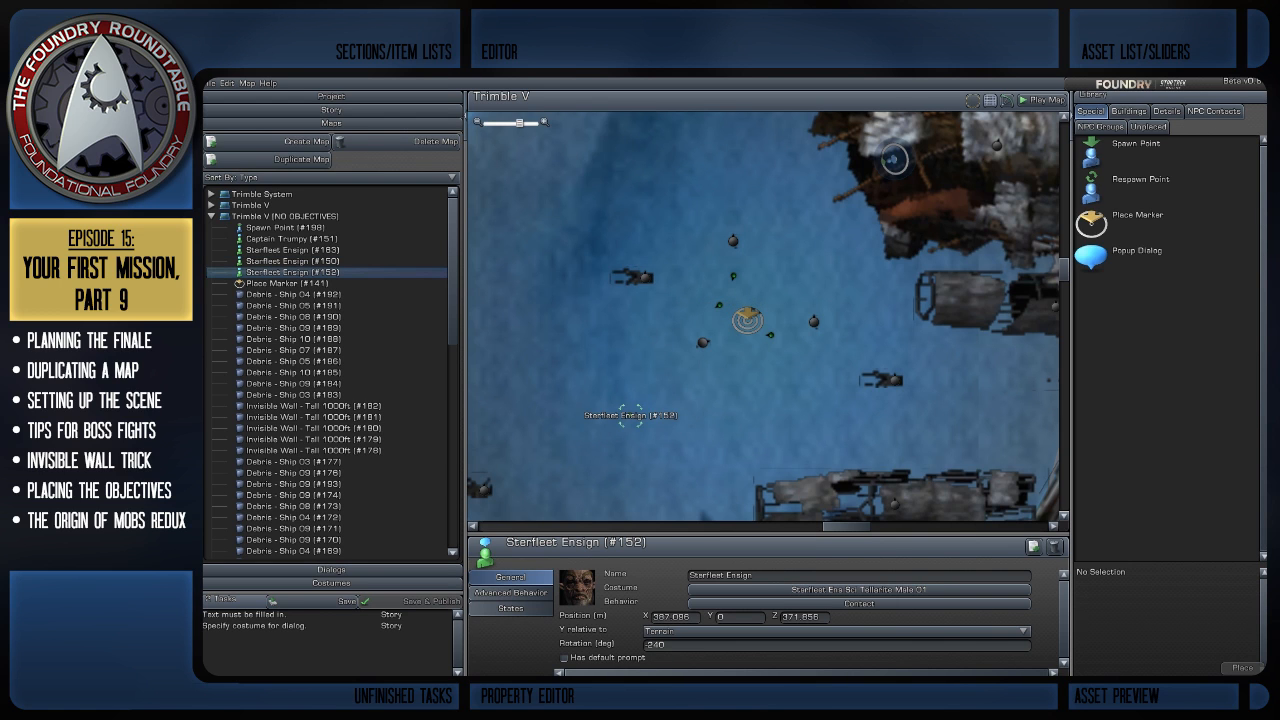
left_click_drag(630, 416, 765, 303)
left_click(782, 318)
Swap the captain and Starfleet Ensign #150: captain to about X 395, Z 380, ensign to about X 398, Z 379, both rotated to -120 degrees
left_click_drag(770, 335, 748, 318)
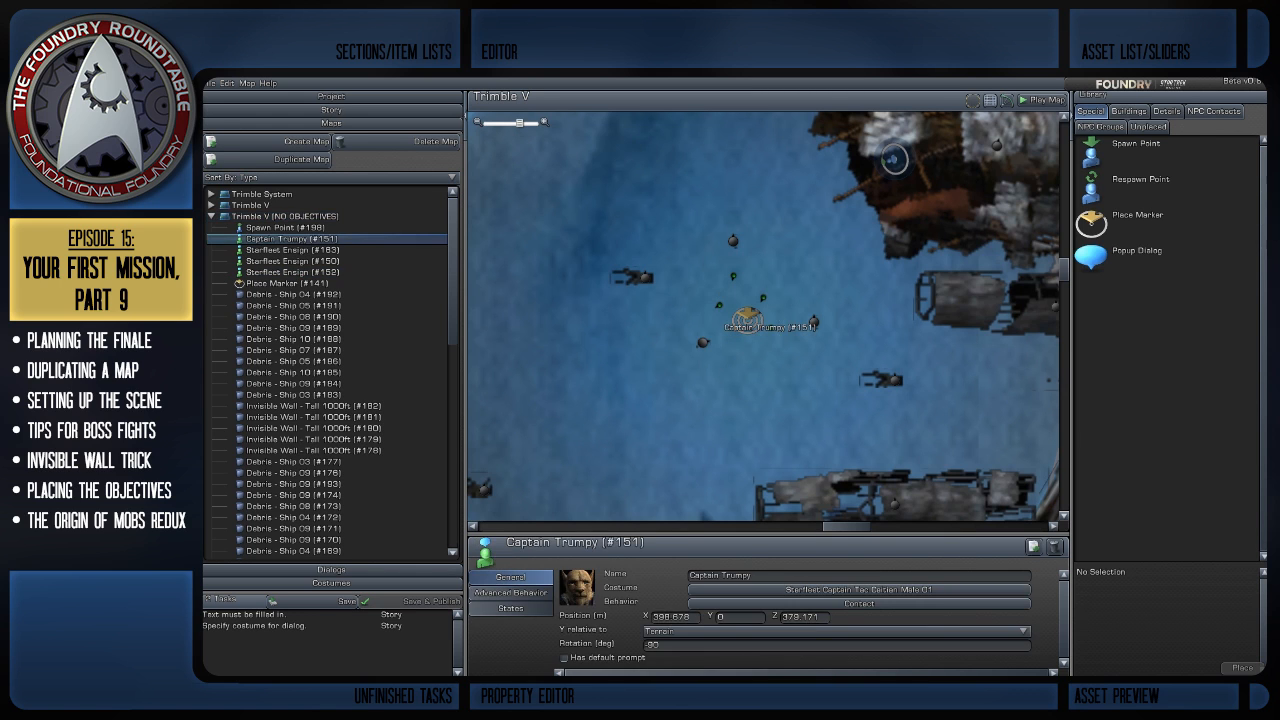
left_click(719, 305)
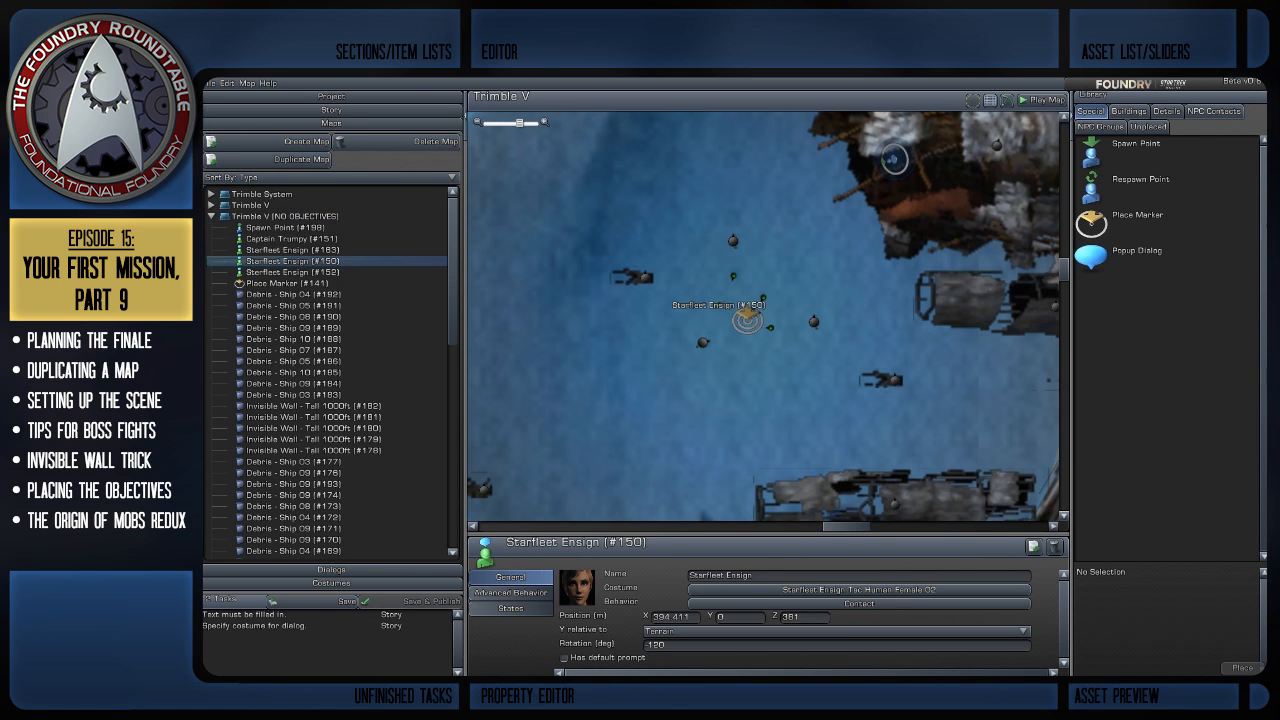
left_click(766, 328)
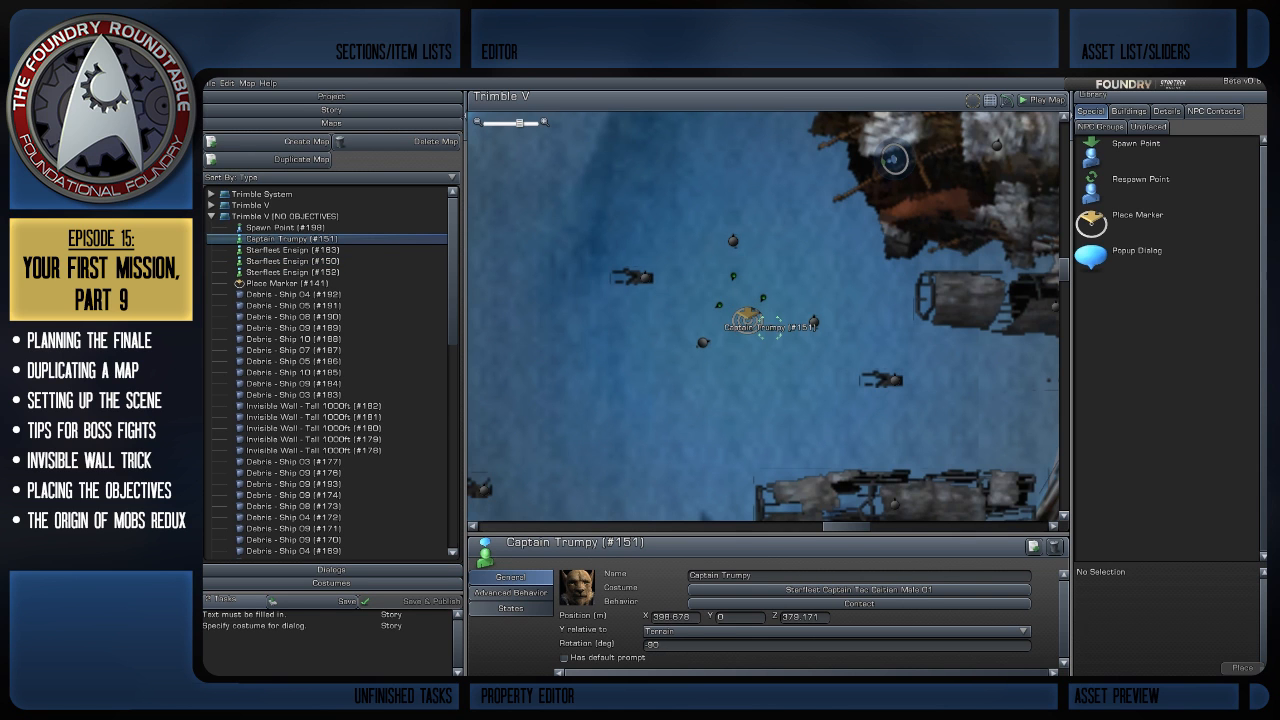
left_click_drag(766, 328, 763, 331)
scroll(759, 320, "up", 2)
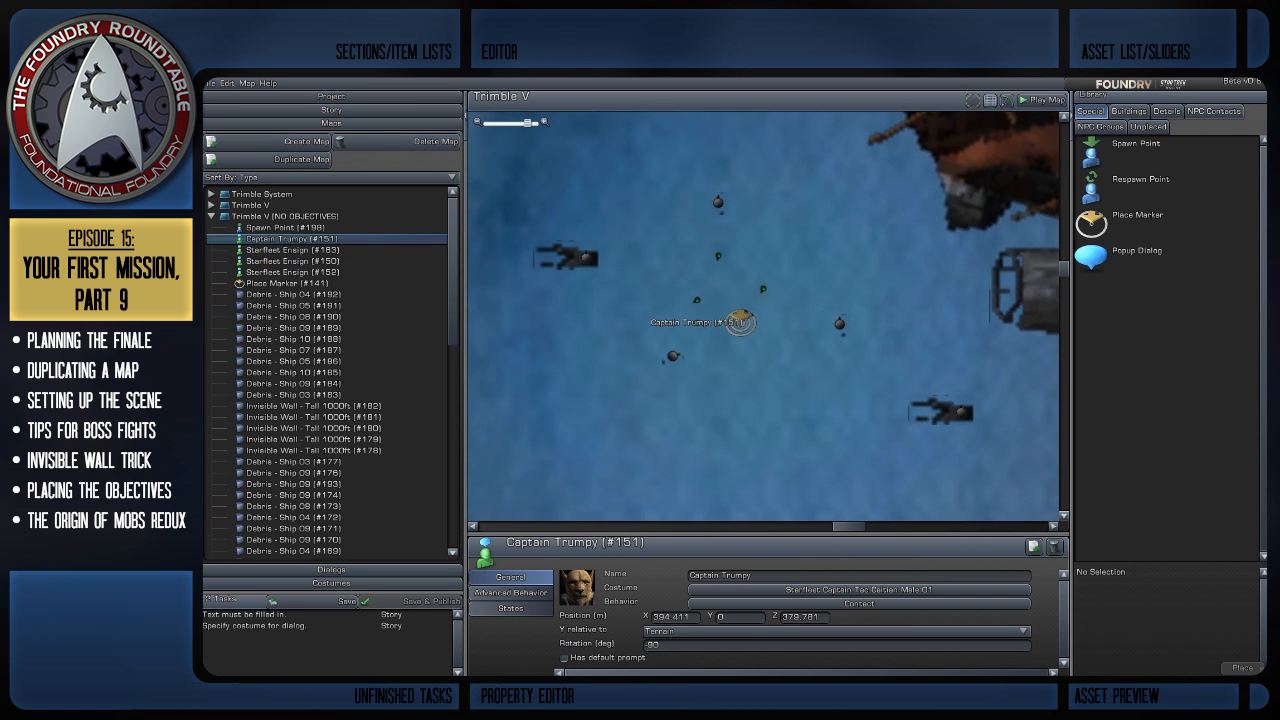
left_click(763, 334)
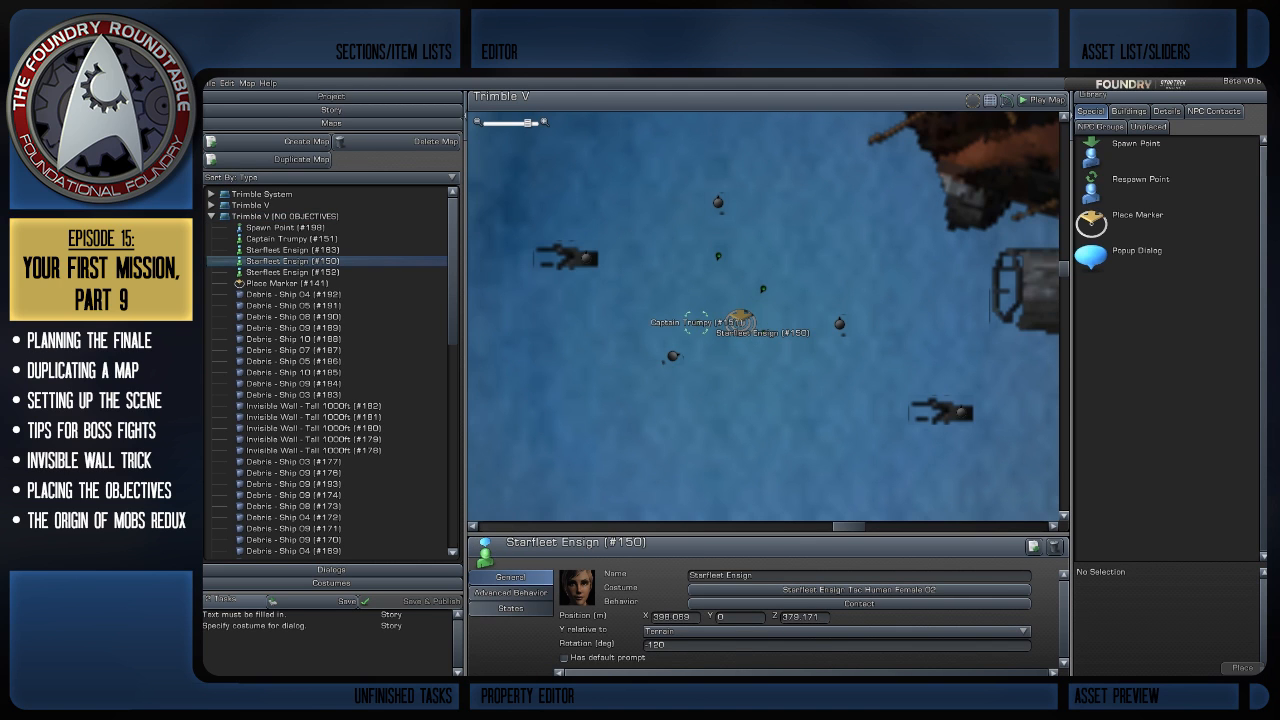
left_click_drag(697, 321, 740, 322)
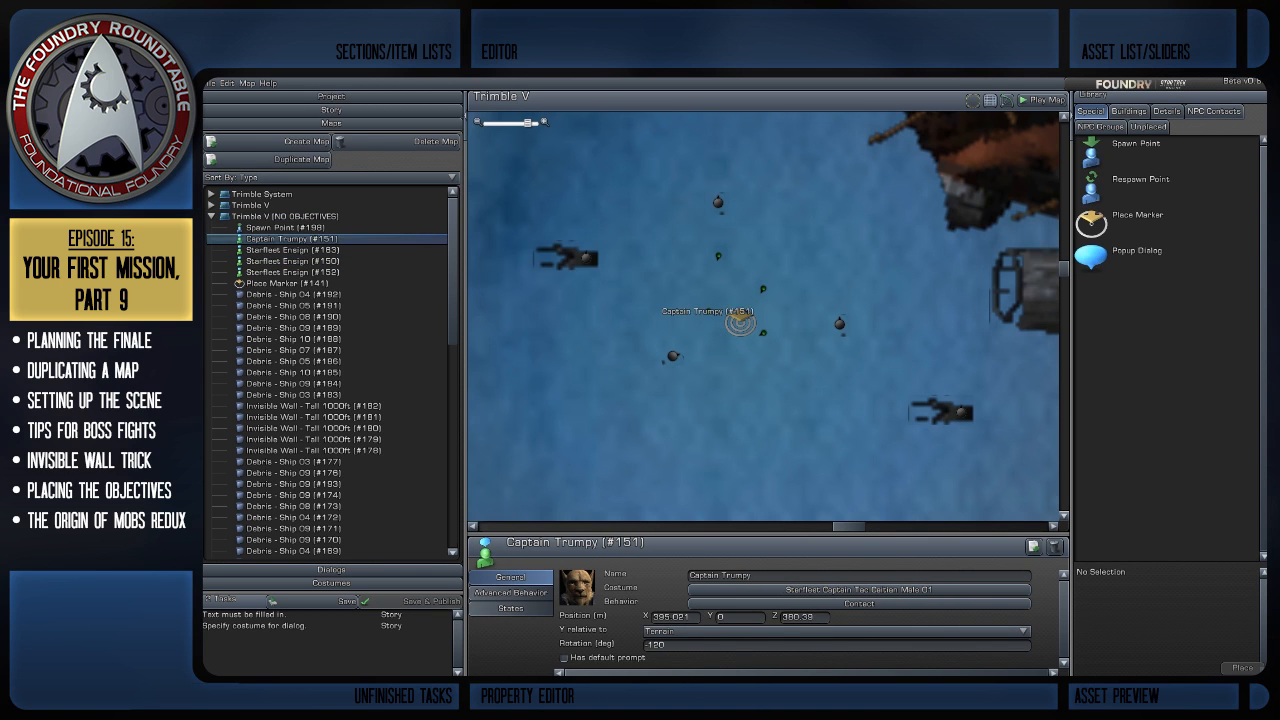
key("Escape")
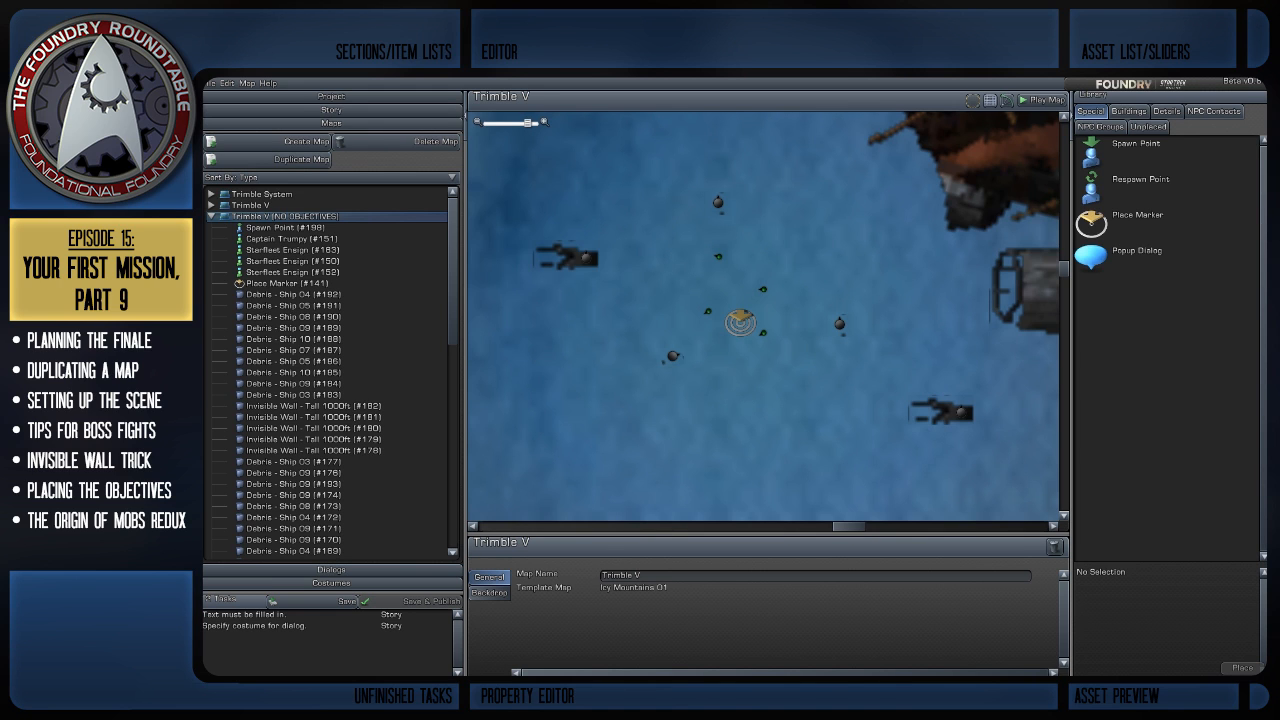
Move Starfleet Ensign #163 slightly closer to the place marker, to about X 396, Z 383
left_click_drag(718, 256, 718, 278)
left_click_drag(718, 278, 718, 268)
left_click(762, 289)
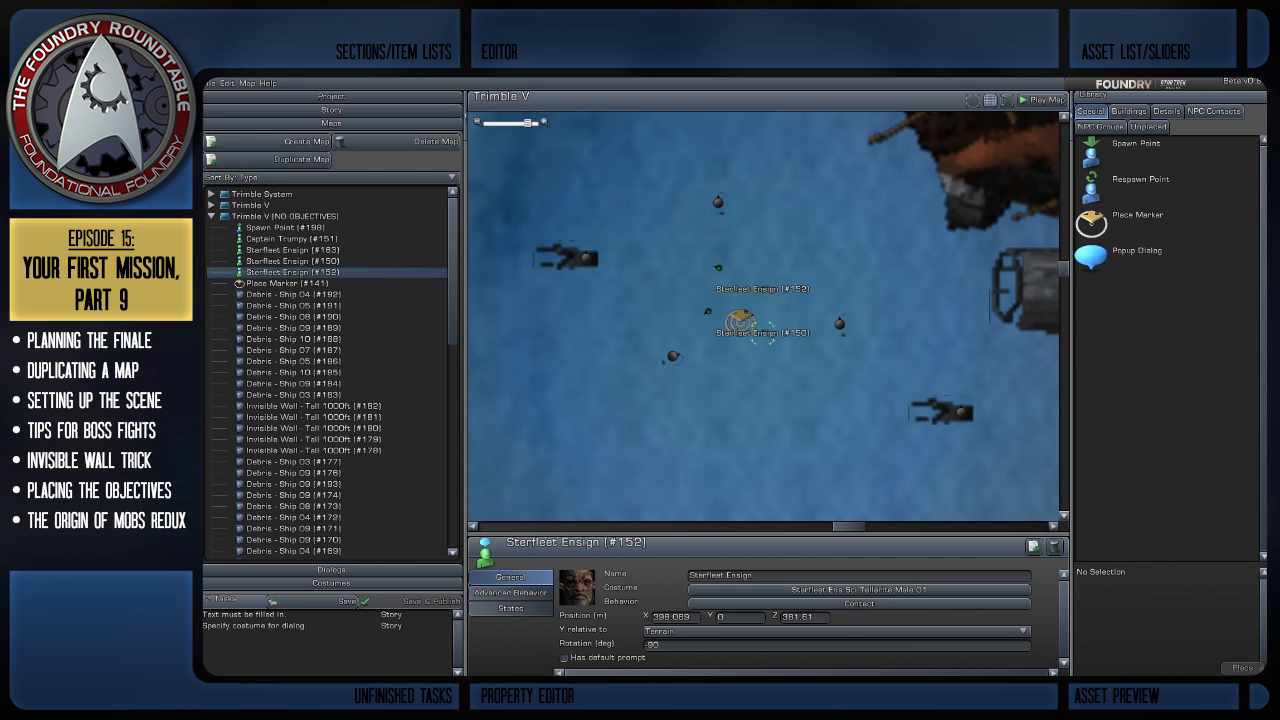
scroll(760, 320, "up", 2)
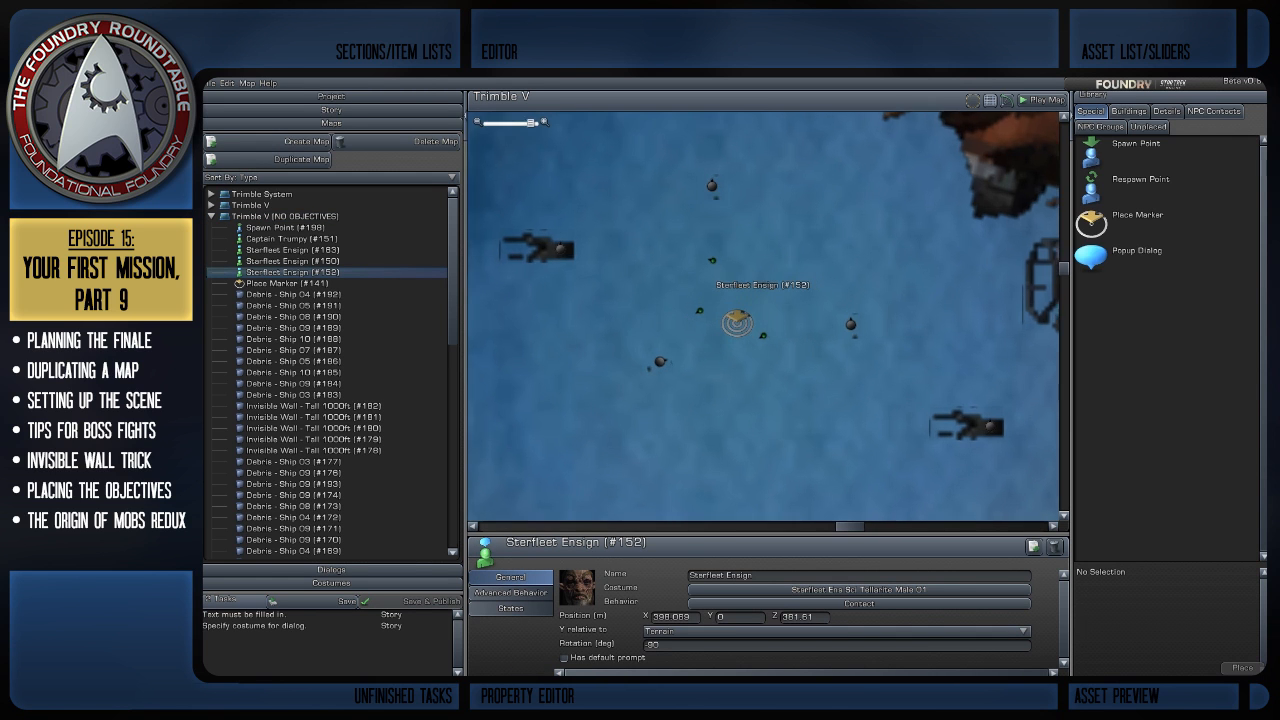
Check the animations assigned to the captain and Starfleet Ensign #163 in their advanced behavior settings
left_click(733, 318)
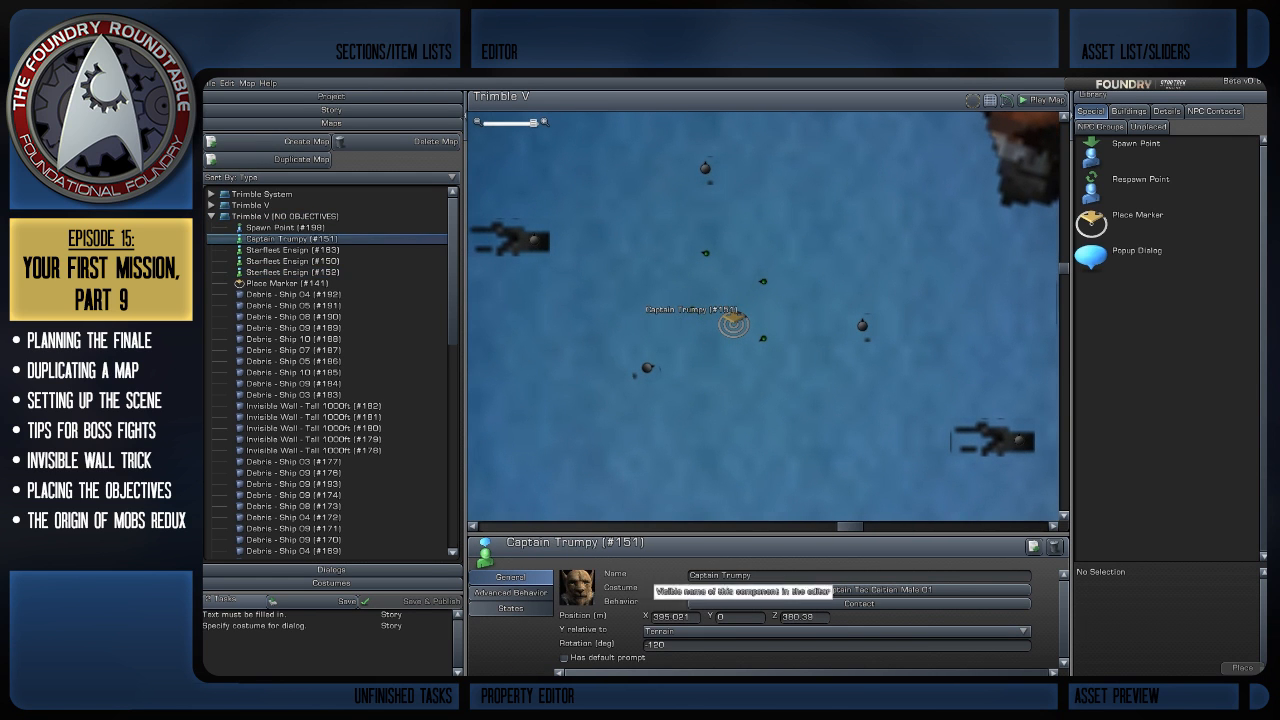
left_click(510, 592)
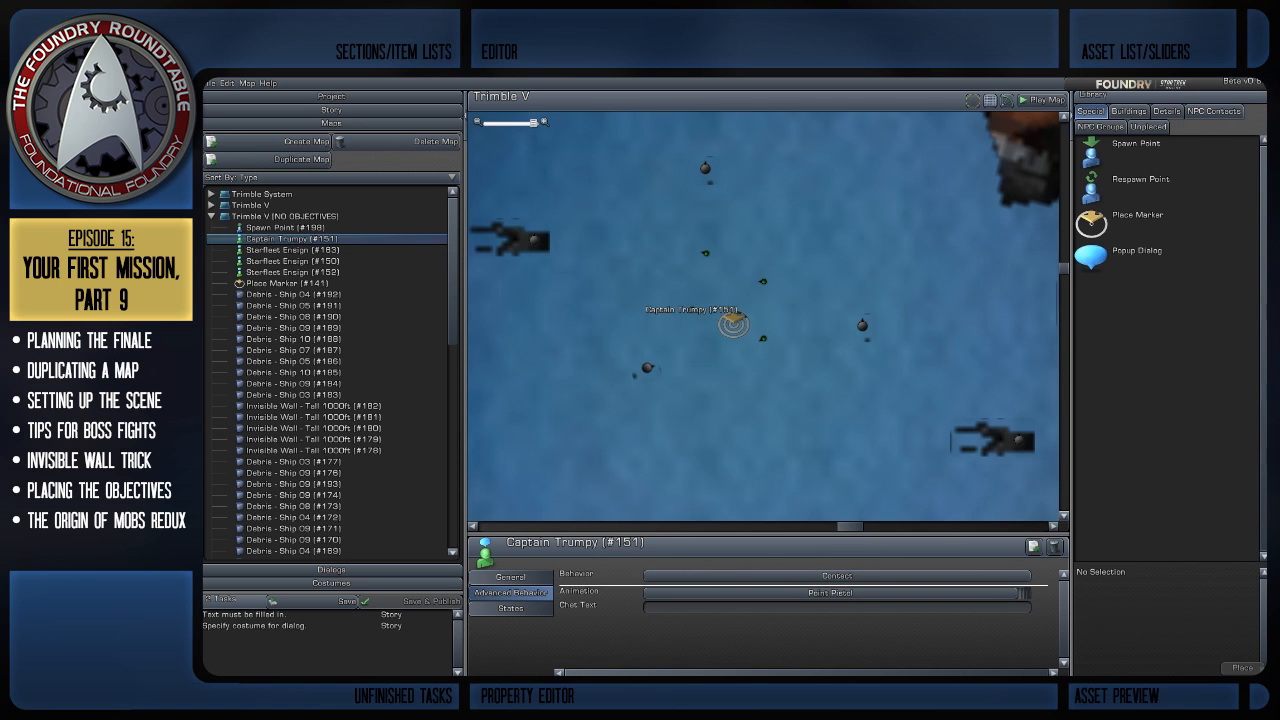
left_click(705, 248)
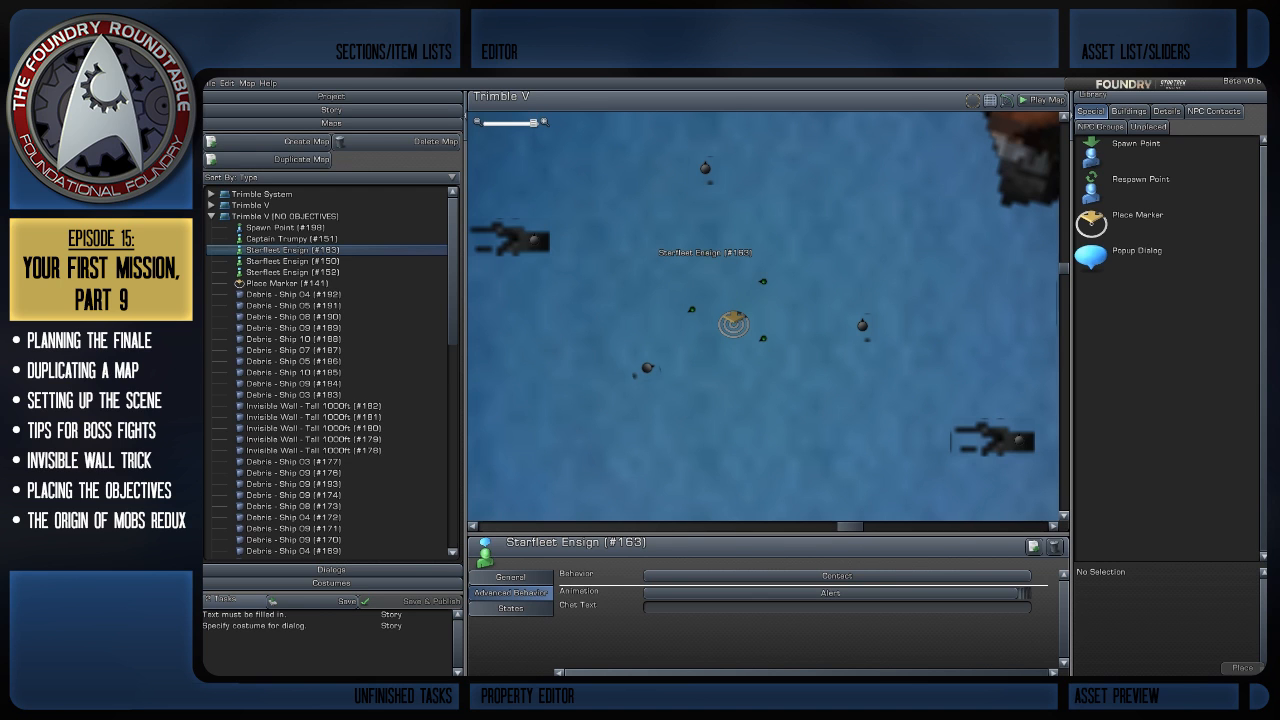
left_click(285, 216)
left_click(705, 253)
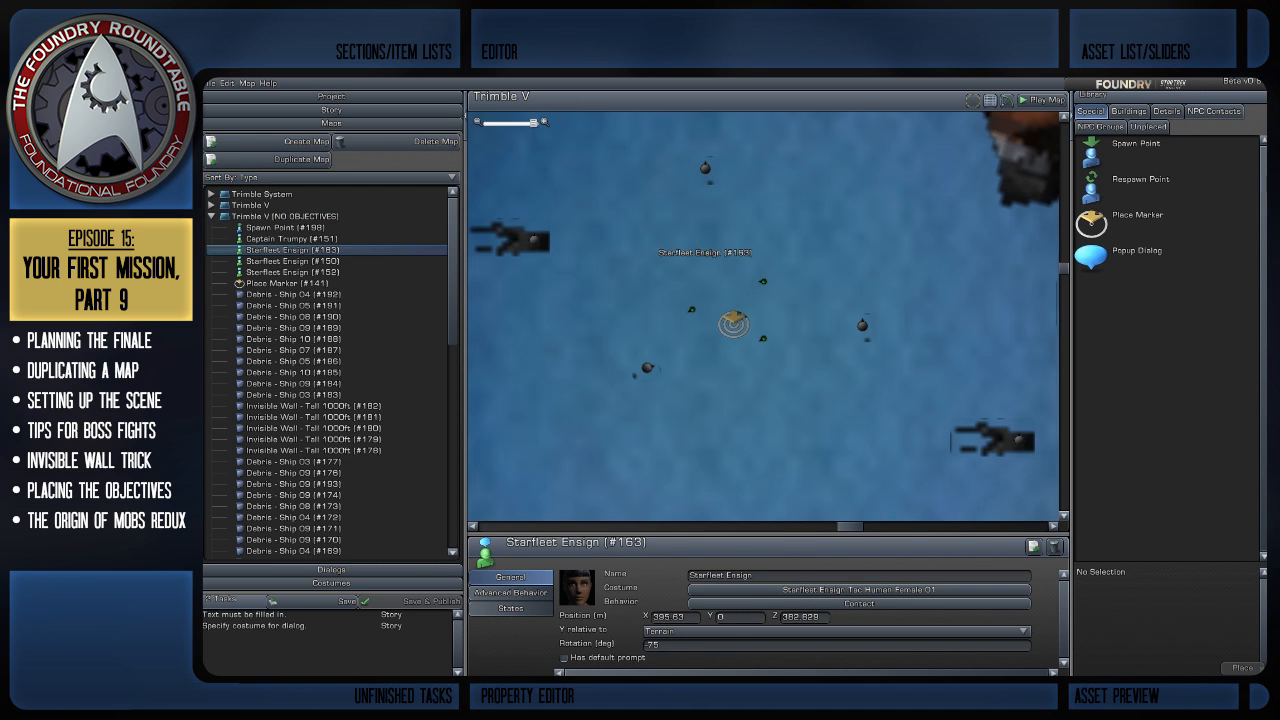
Review the costumes, positions and rotations of the other two ensigns and the captain around the place marker
scroll(764, 320, "down", 2)
scroll(764, 320, "up", 2)
left_click(735, 267)
left_click(763, 281)
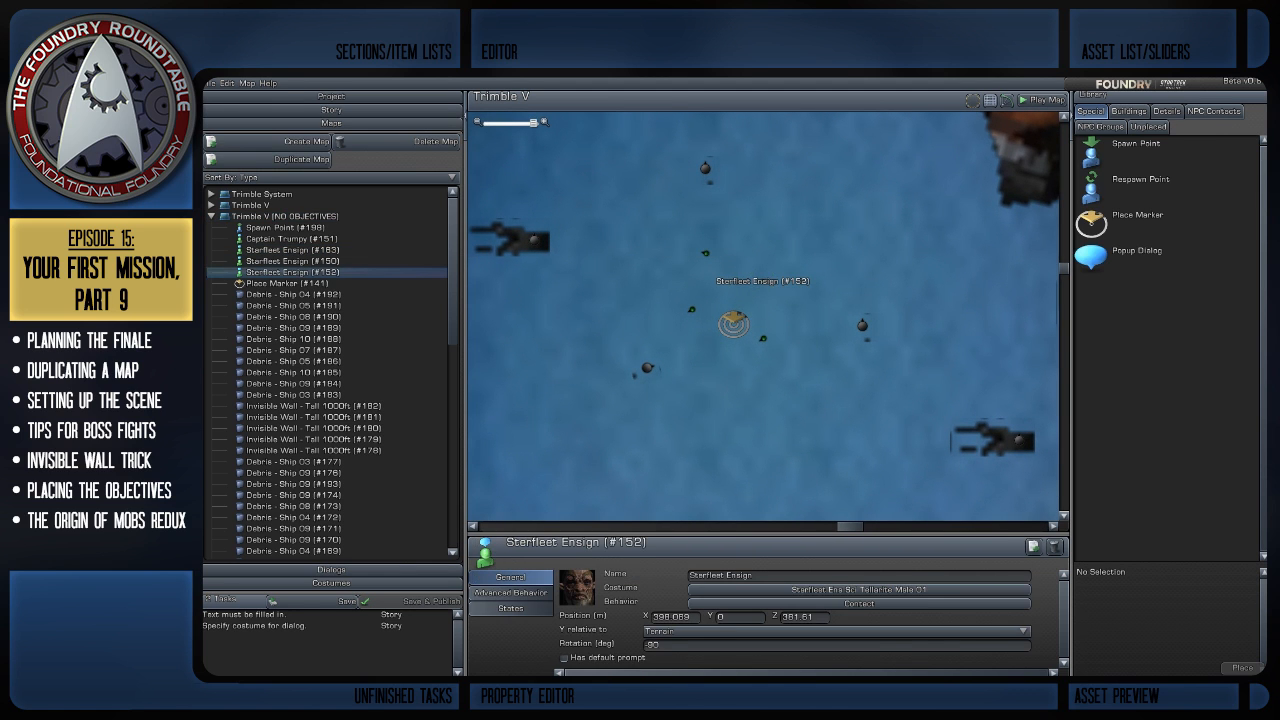
left_click(763, 338)
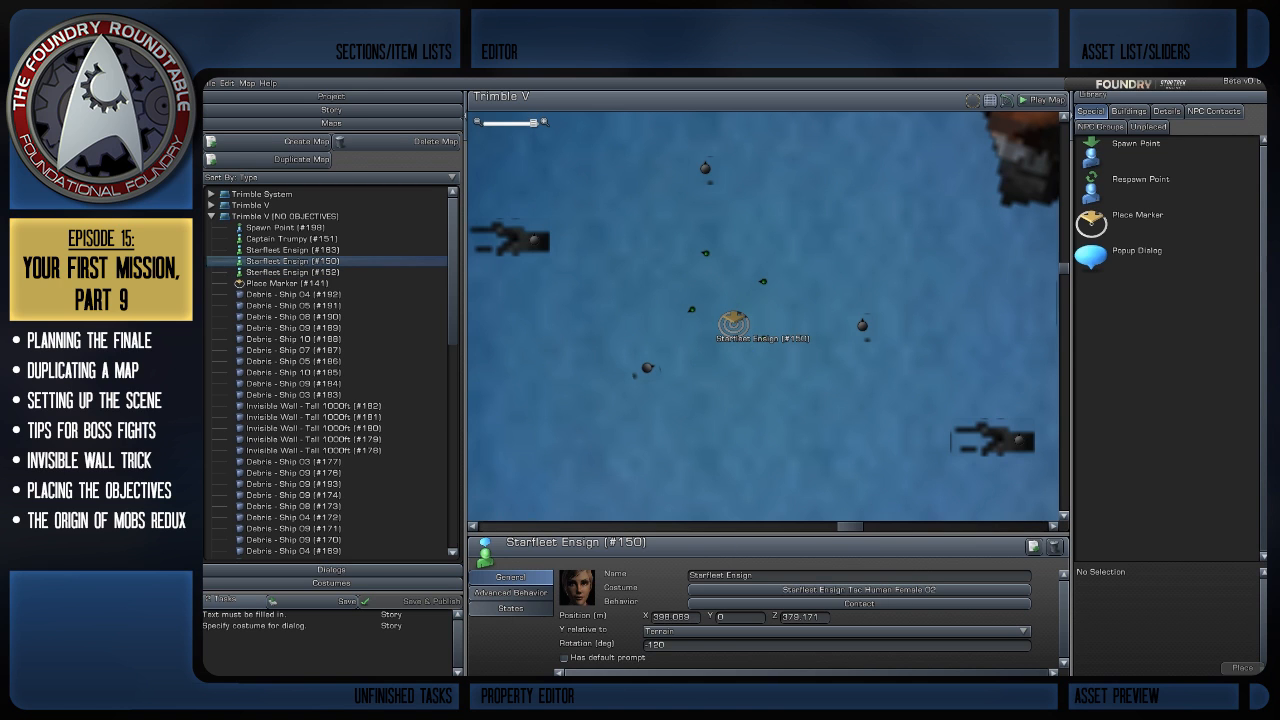
left_click(762, 334)
left_click(763, 281)
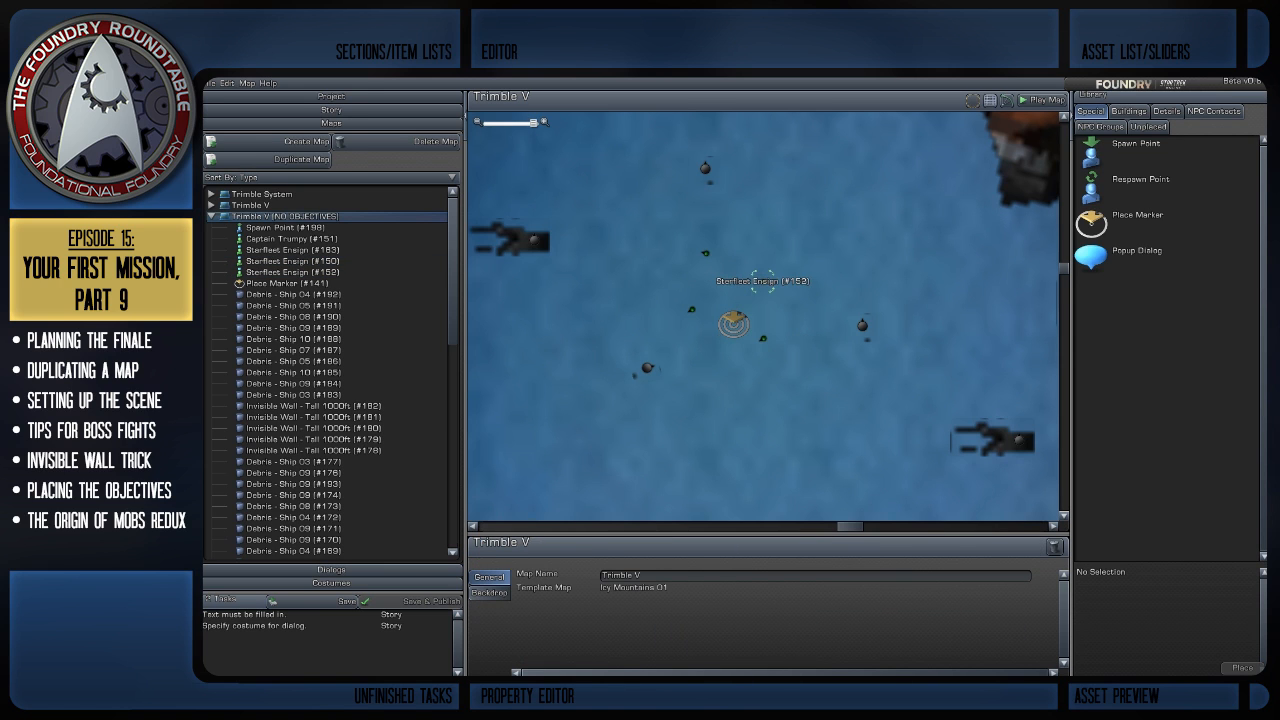
left_click(705, 253)
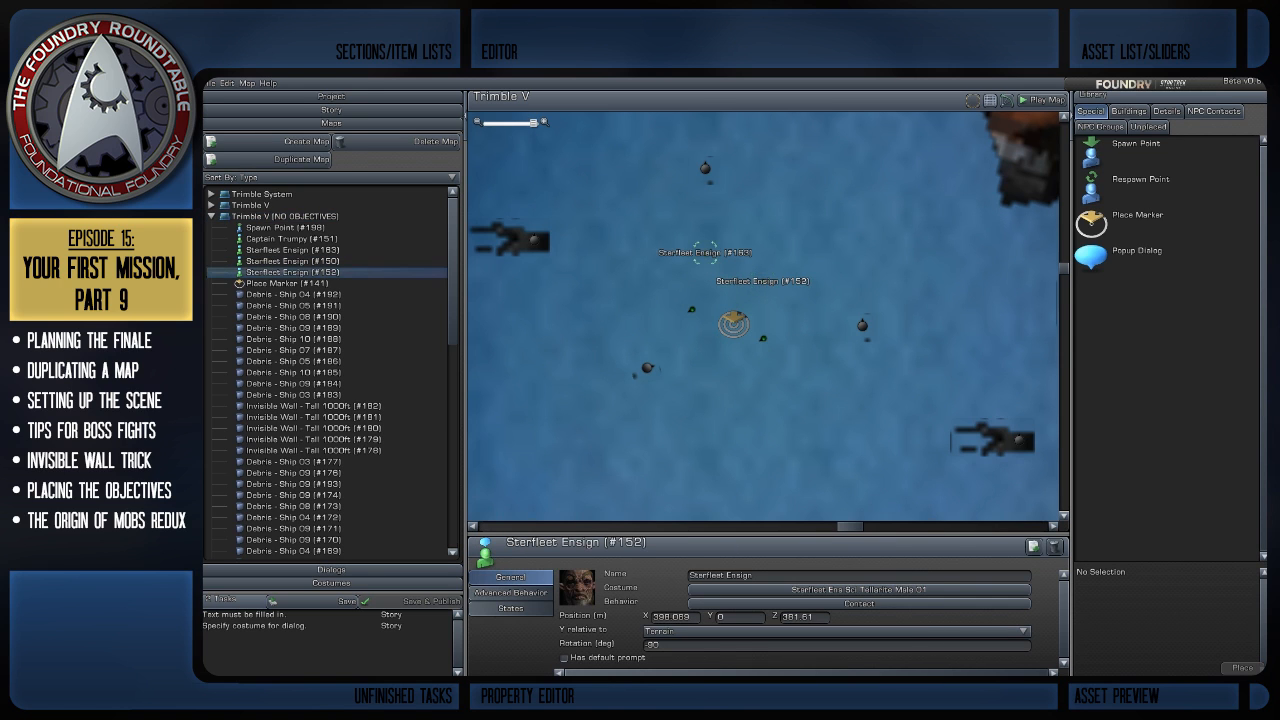
left_click(691, 305)
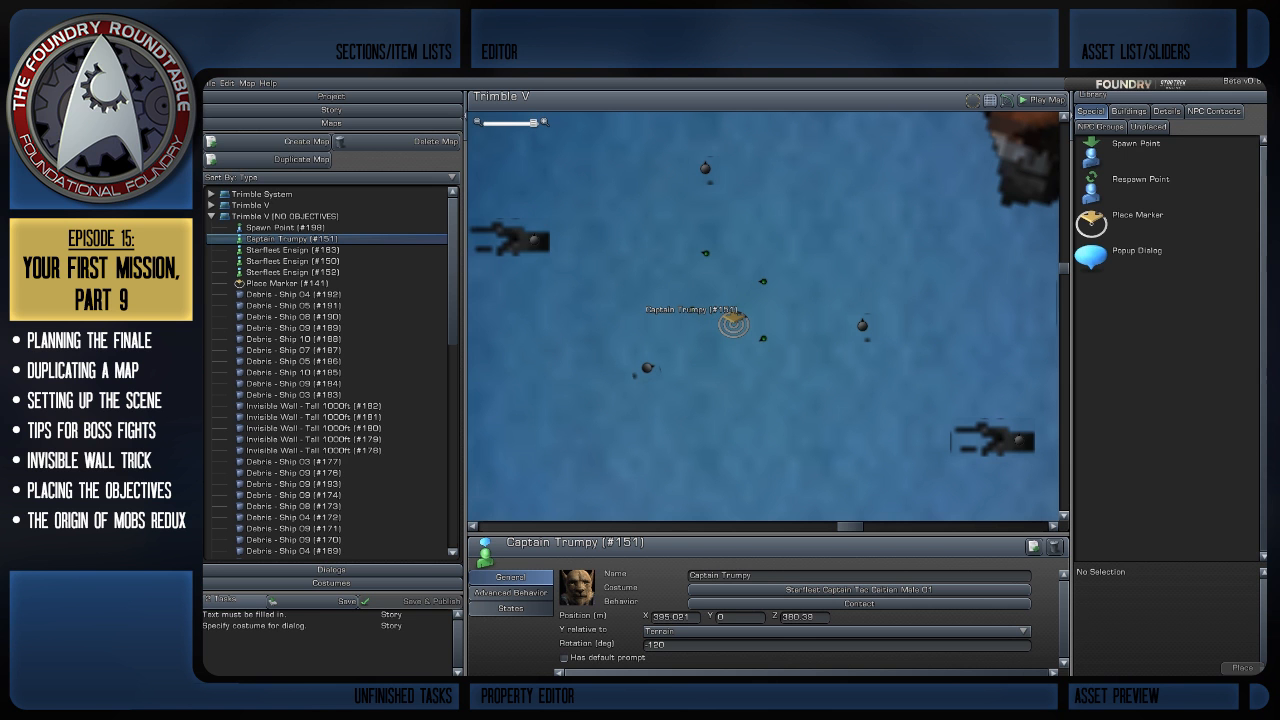
Examine how the rescued crew is arranged between the pattern enhancers and how the group lies relative to the spawn point
scroll(763, 318, "down", 5)
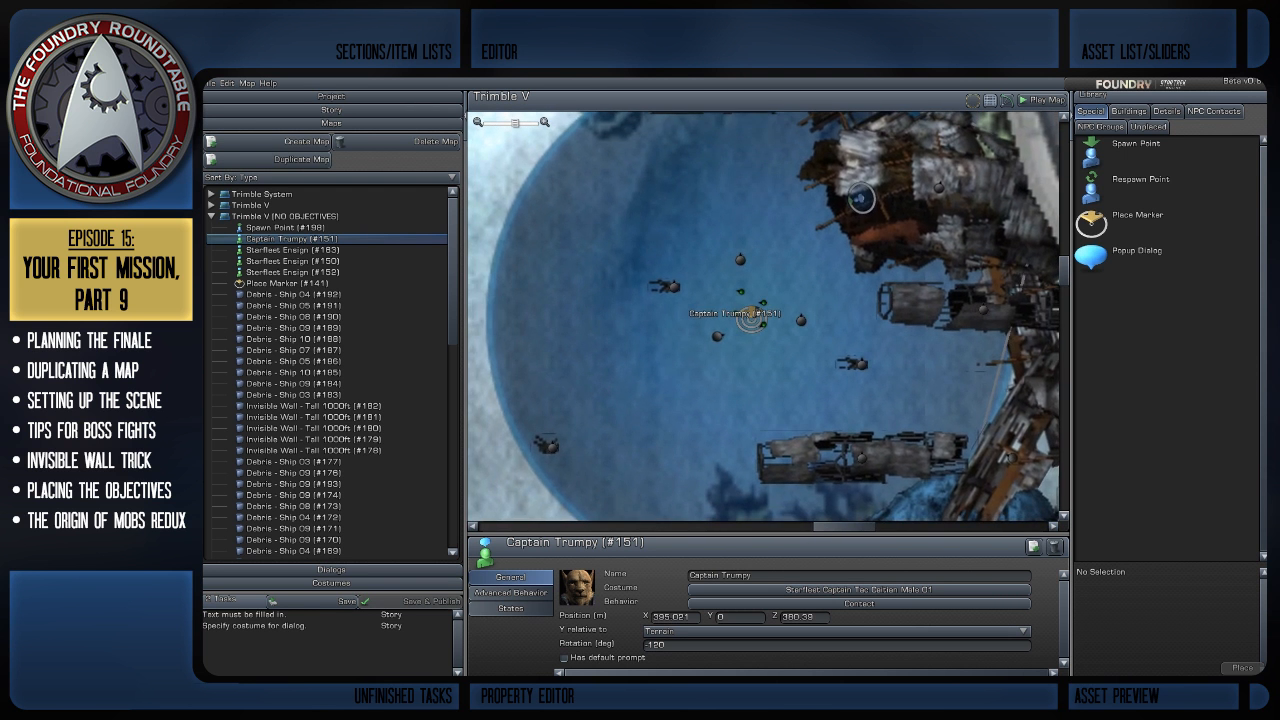
scroll(763, 318, "up", 3)
scroll(763, 318, "up", 2)
scroll(763, 318, "down", 5)
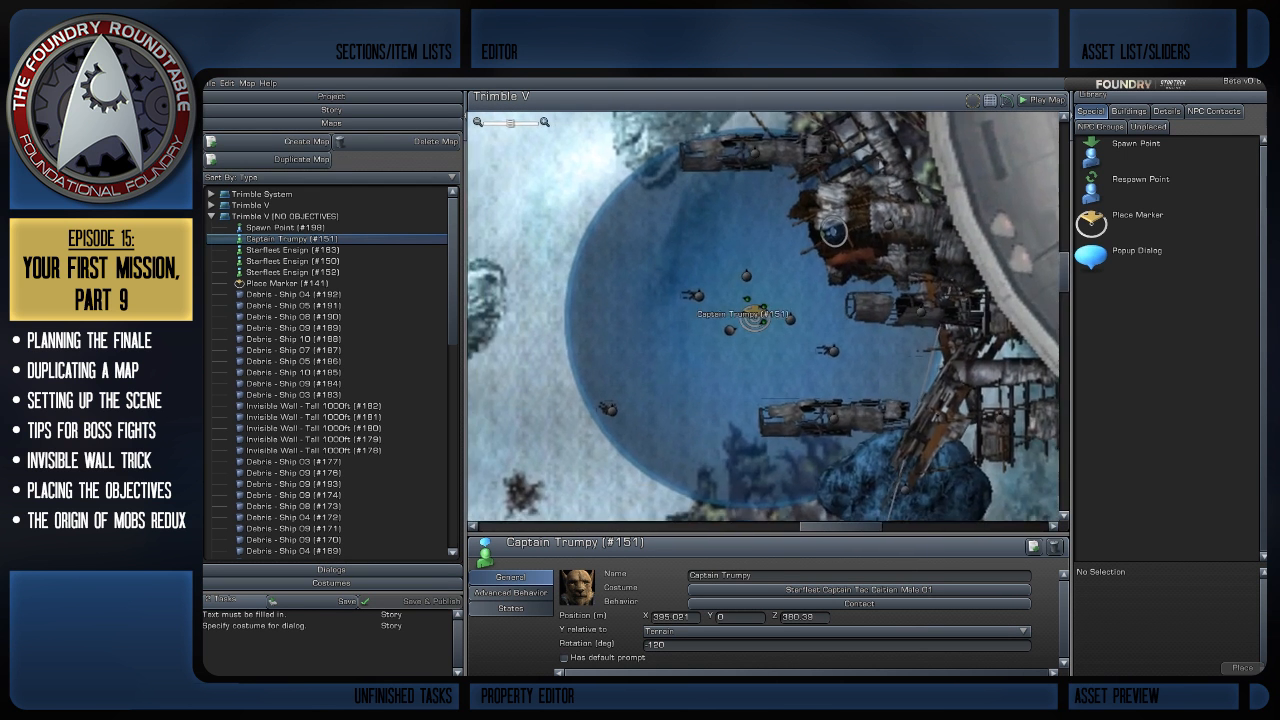
scroll(763, 318, "up", 3)
left_click(765, 345)
scroll(765, 345, "up", 3)
right_click_drag(761, 340, 745, 378)
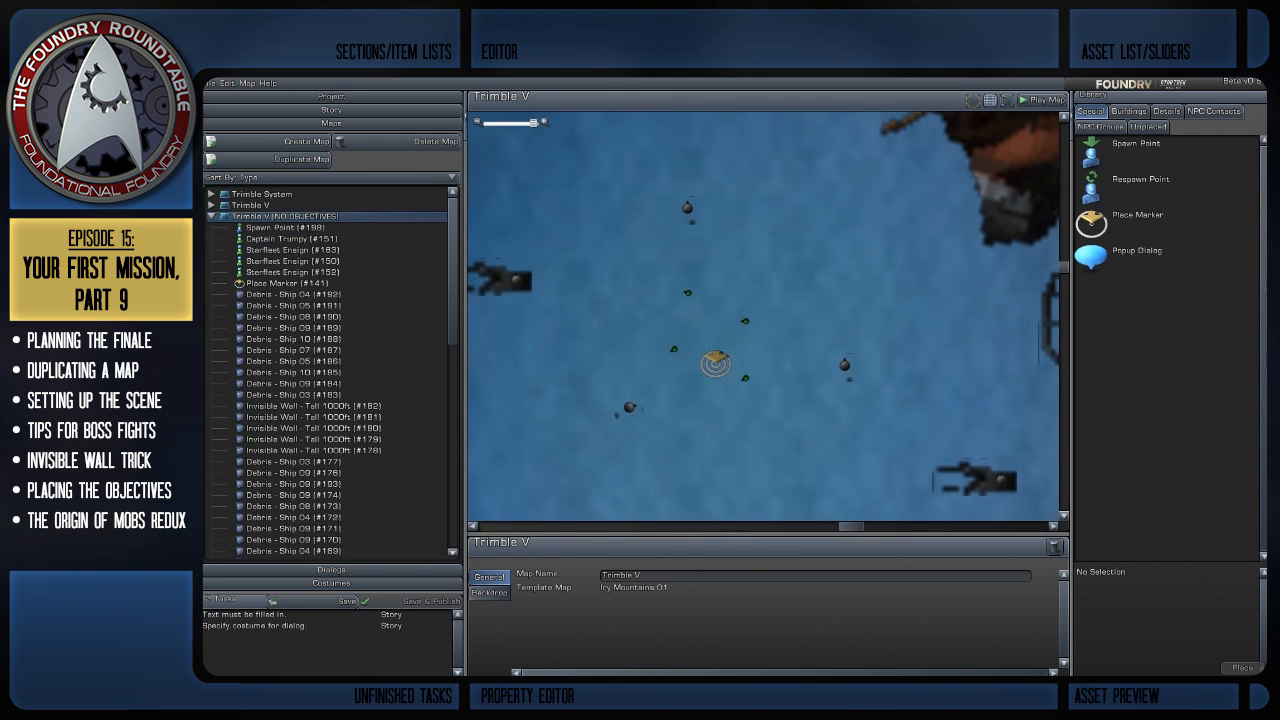
left_click(745, 378)
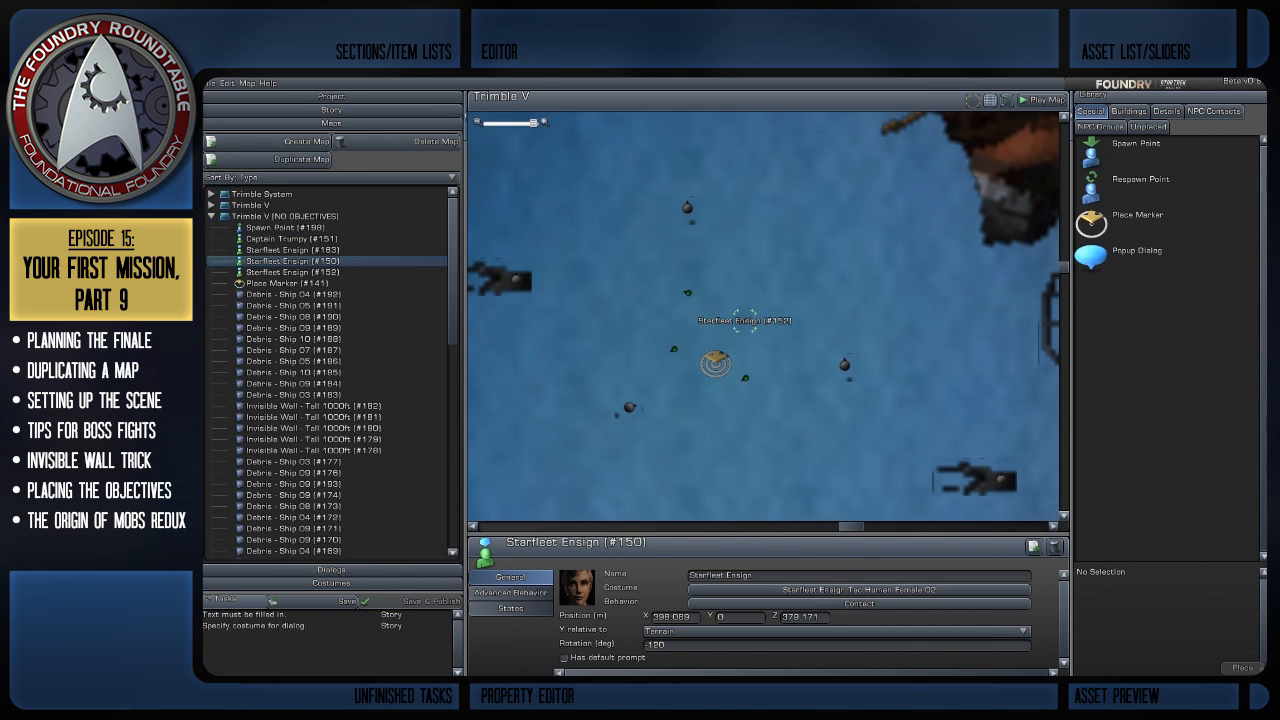
left_click(745, 321)
left_click(687, 293)
key("Escape")
scroll(710, 360, "down", 3)
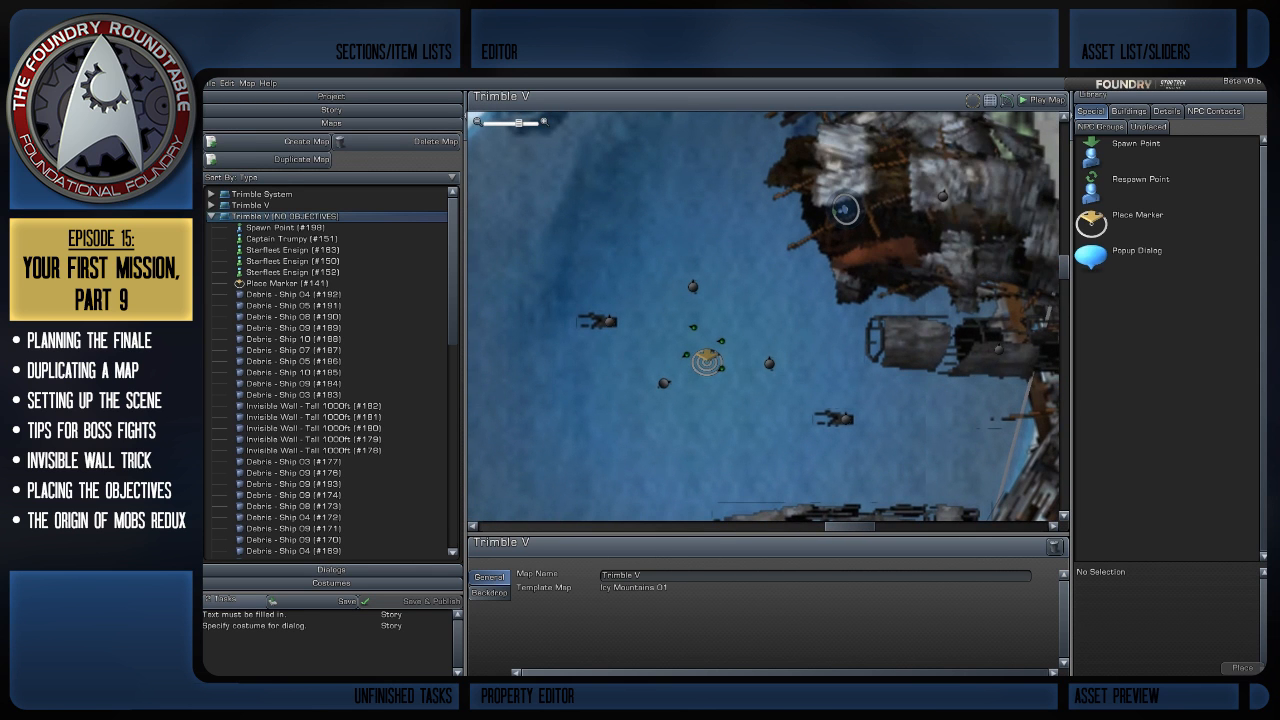
scroll(763, 316, "up", 3)
scroll(763, 316, "up", 1)
mouse_move(647, 410)
left_mouse_down()
mouse_move(825, 348)
mouse_move(762, 358)
left_mouse_up()
left_click(791, 316)
left_click(822, 298)
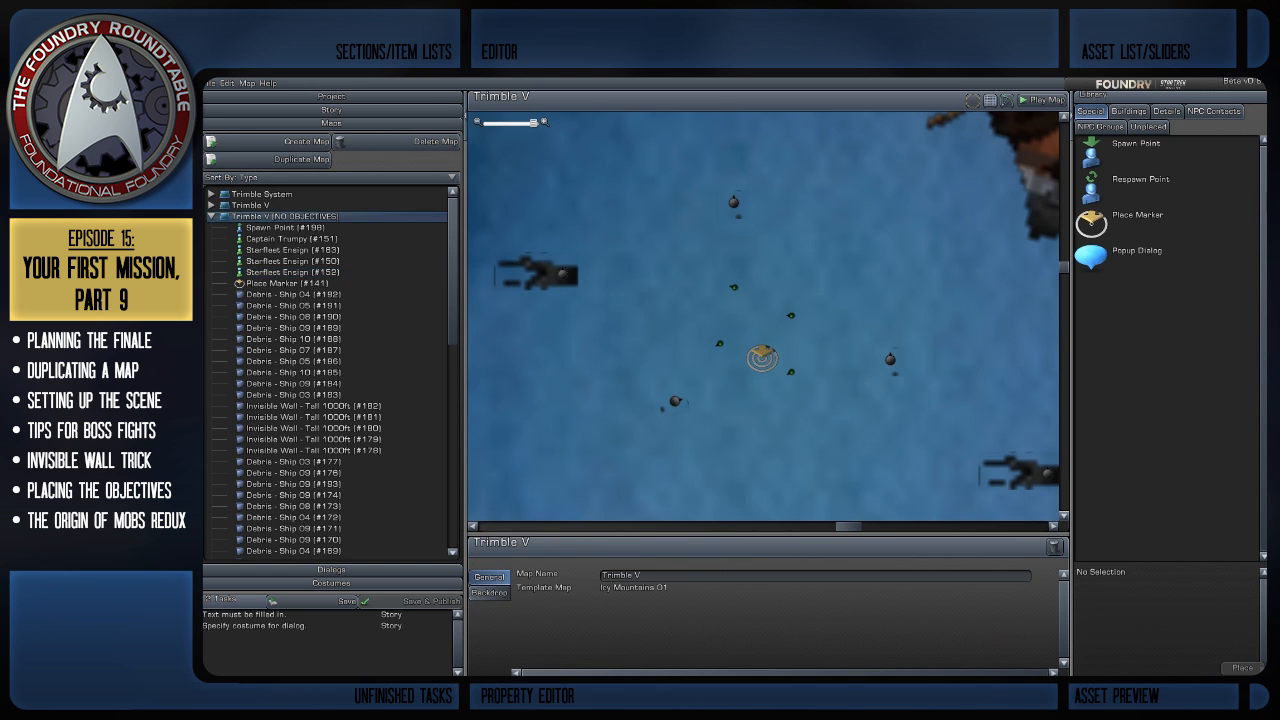
left_click(791, 372)
left_click(806, 396)
scroll(762, 318, "down", 1)
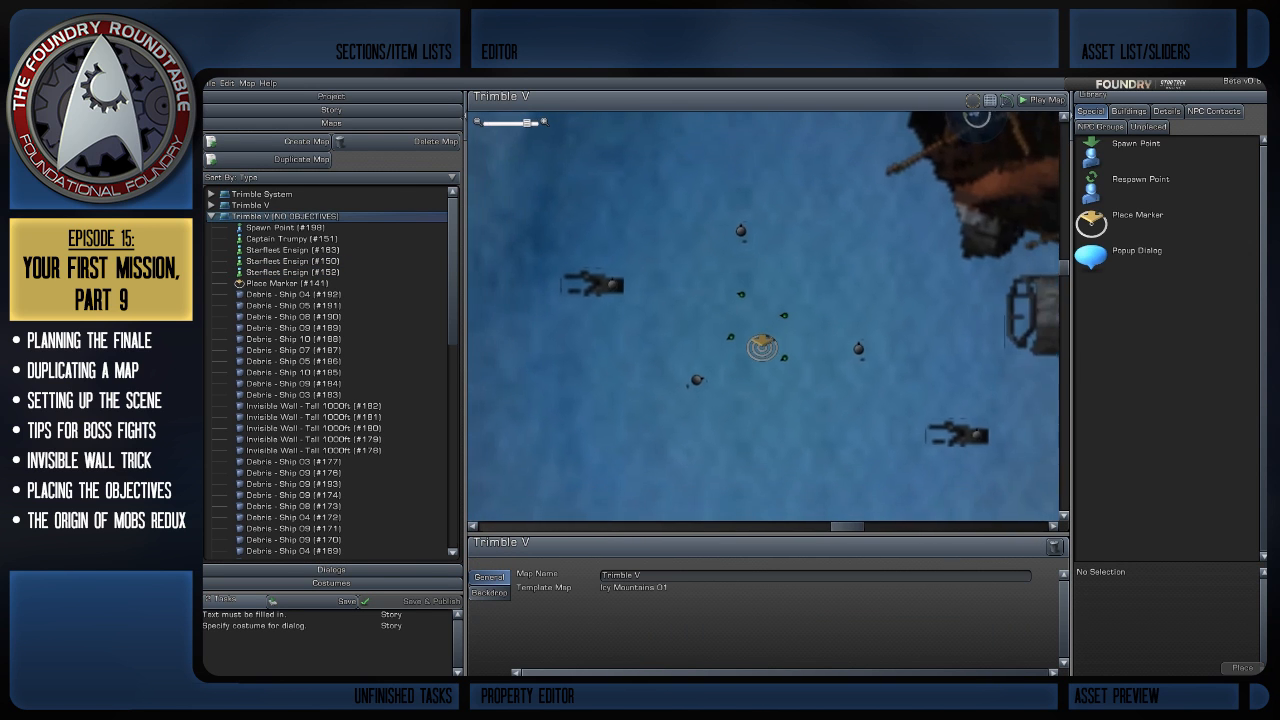
scroll(762, 317, "down", 1)
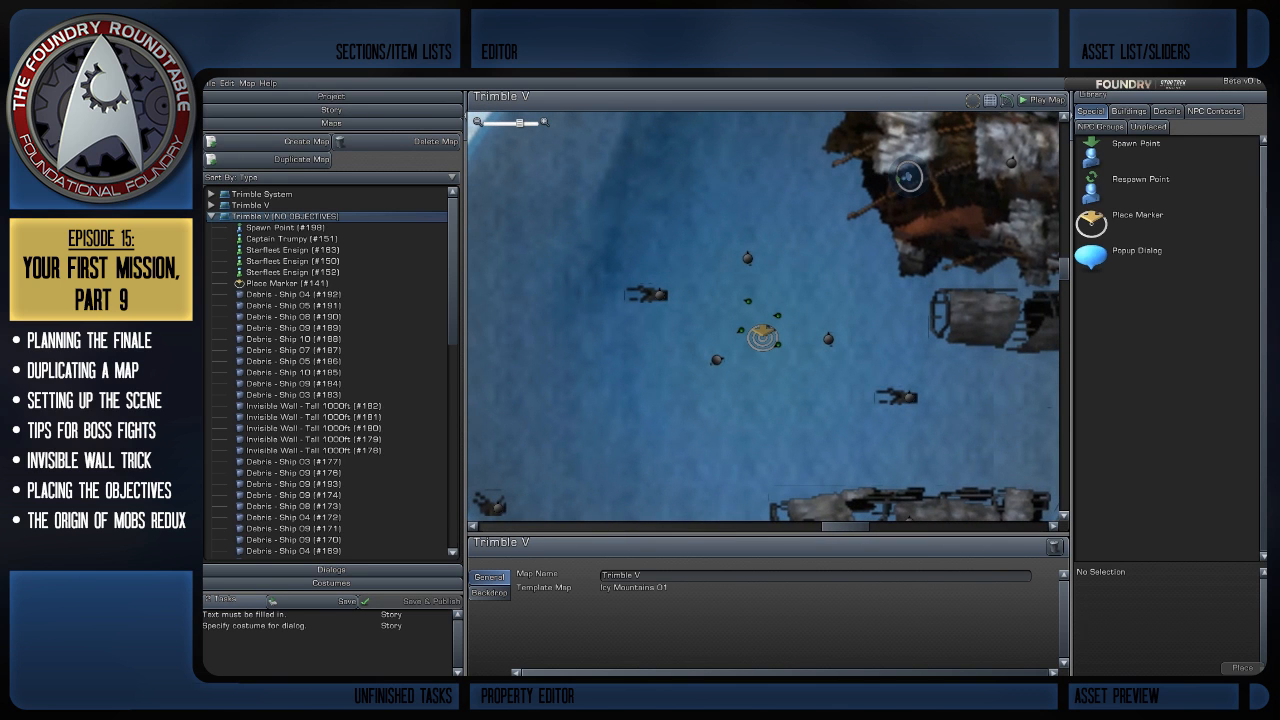
left_click(908, 176)
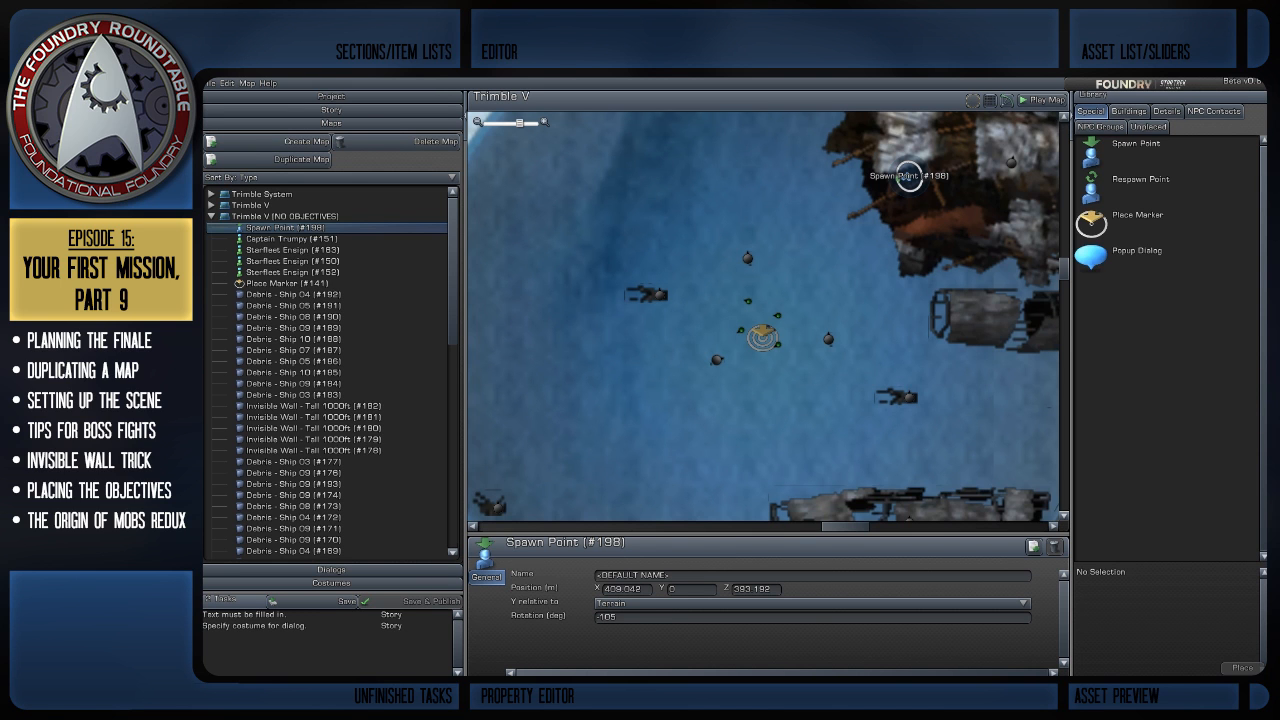
scroll(835, 155, "up", 1)
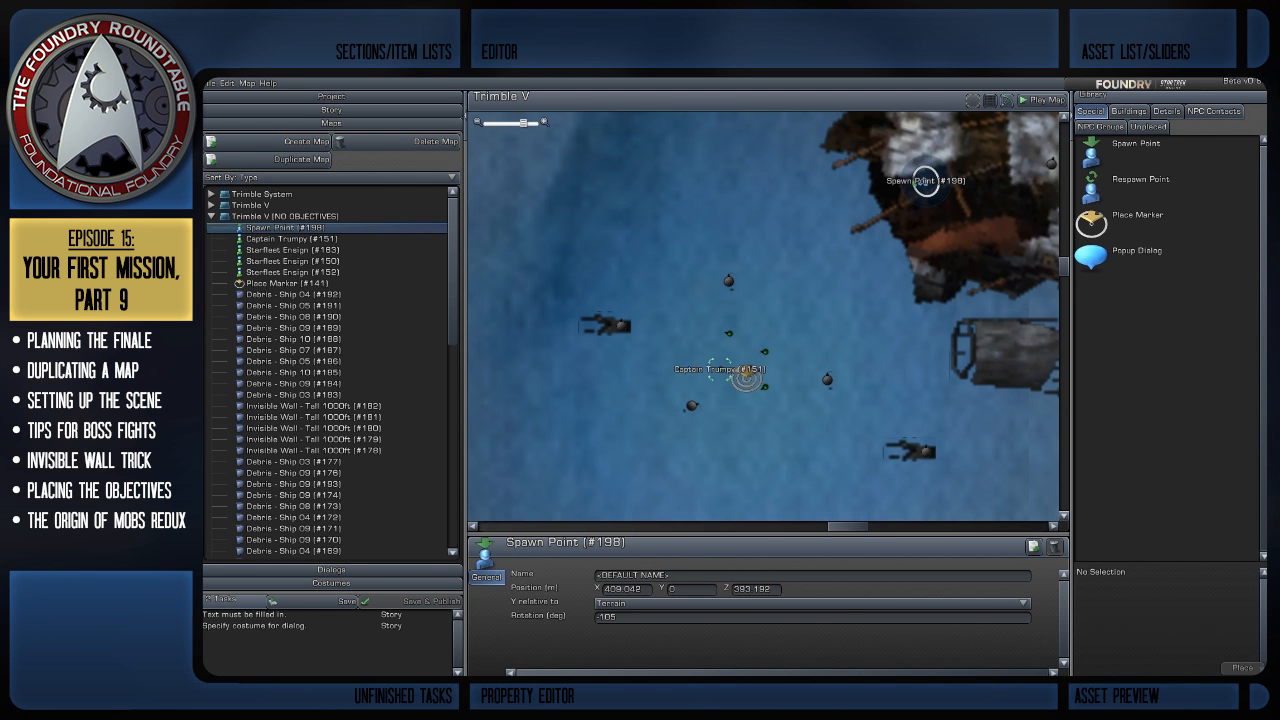
Play-test the Trimble V finale map and walk the character up to the captain and ensigns
left_click(1043, 100)
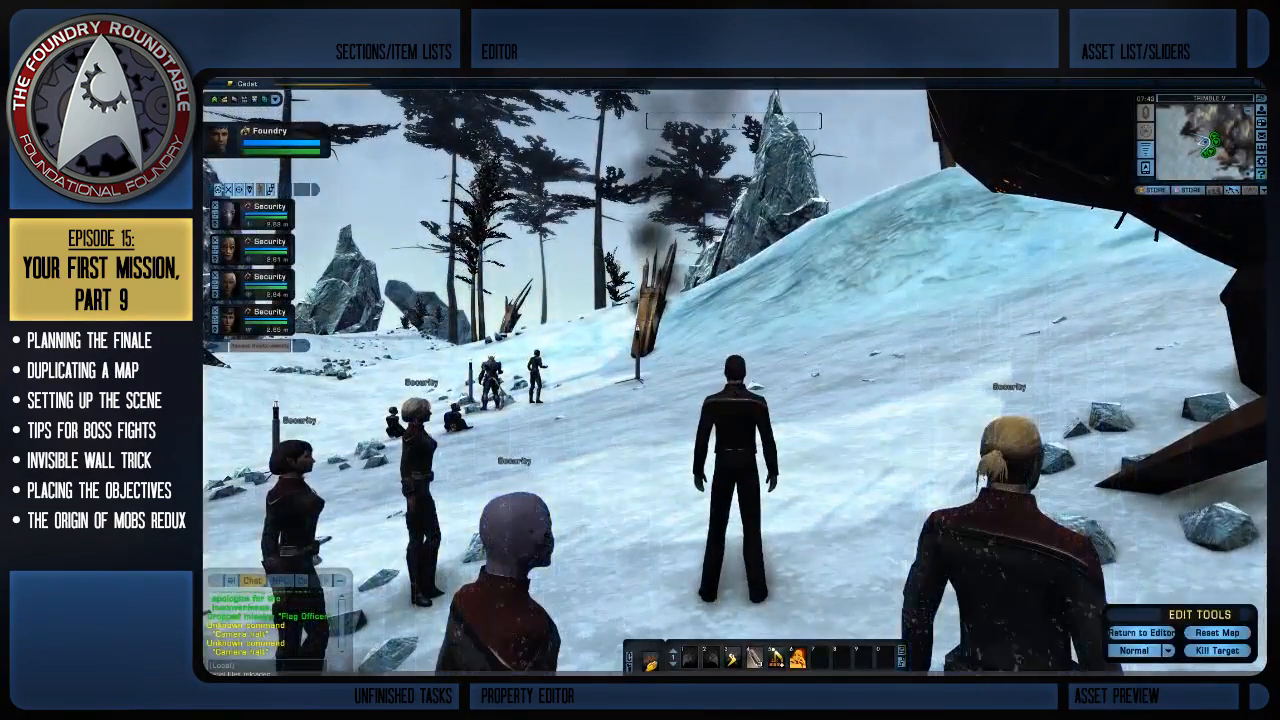
mouse_move(735, 376)
right_mouse_down()
mouse_move(470, 376)
mouse_move(430, 440)
mouse_move(466, 376)
mouse_move(640, 380)
mouse_move(440, 378)
mouse_move(780, 376)
mouse_move(600, 378)
mouse_move(740, 400)
mouse_move(760, 360)
mouse_move(752, 378)
mouse_move(874, 378)
mouse_move(720, 384)
mouse_move(785, 350)
right_mouse_up()
key("w")
key("w")
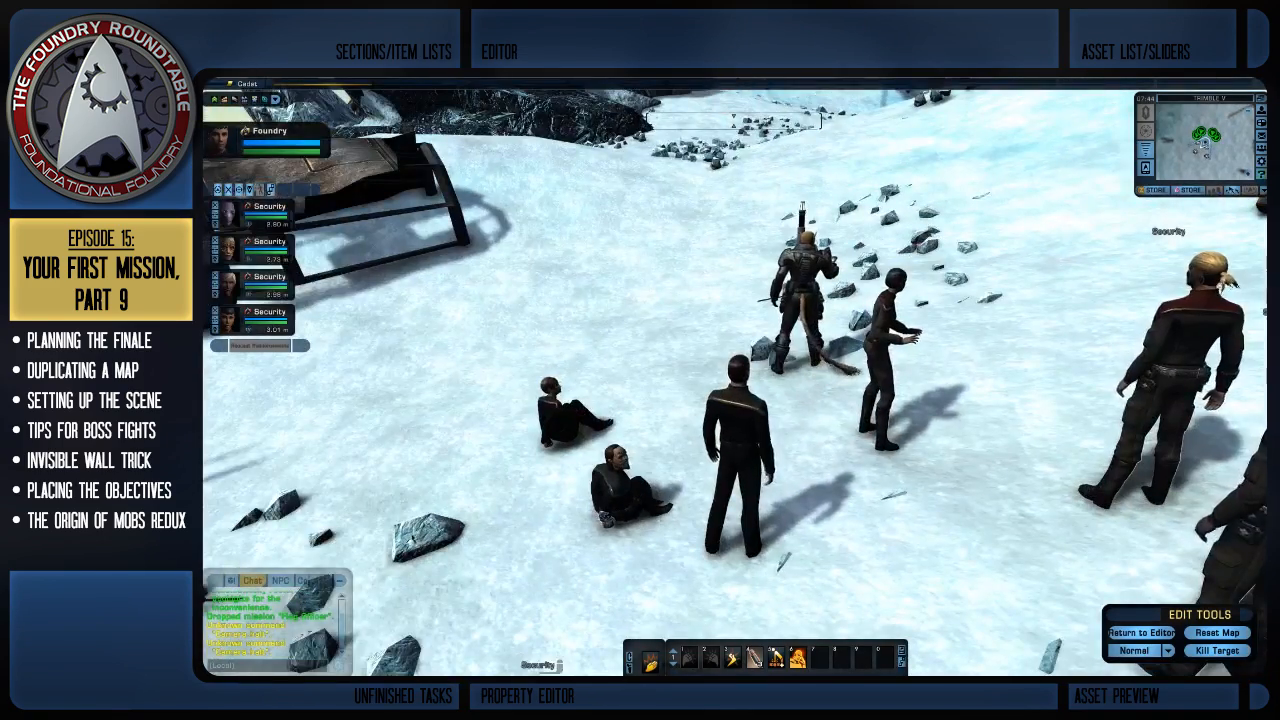
key("w")
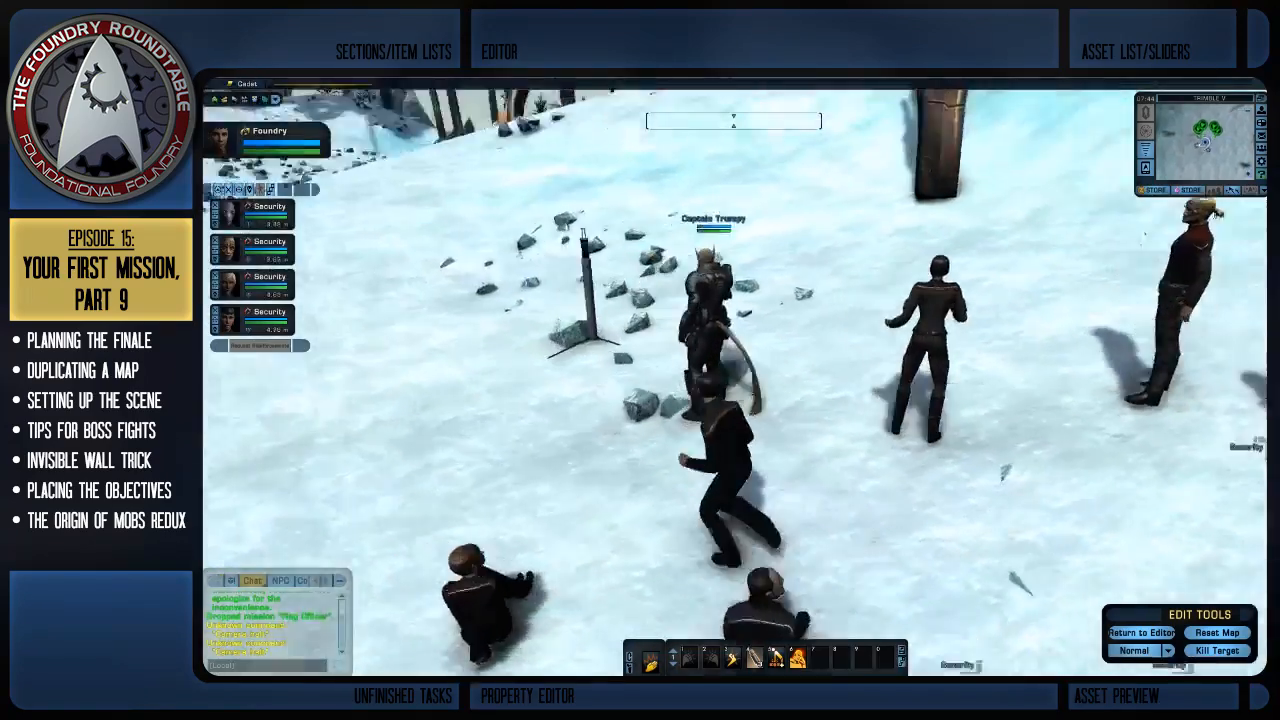
Walk away from the rescued crew and inspect the whole scene with its pattern enhancers from a distance
key("w")
key("w")
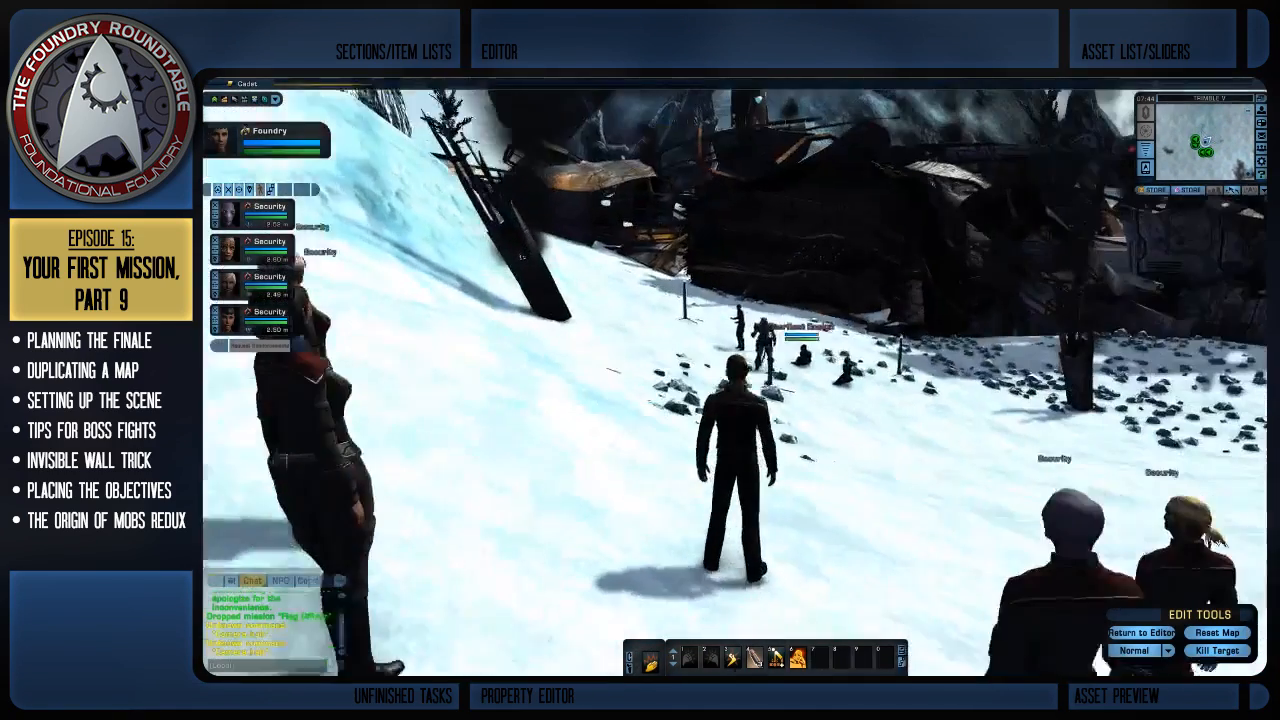
right_click_drag(735, 378, 765, 376)
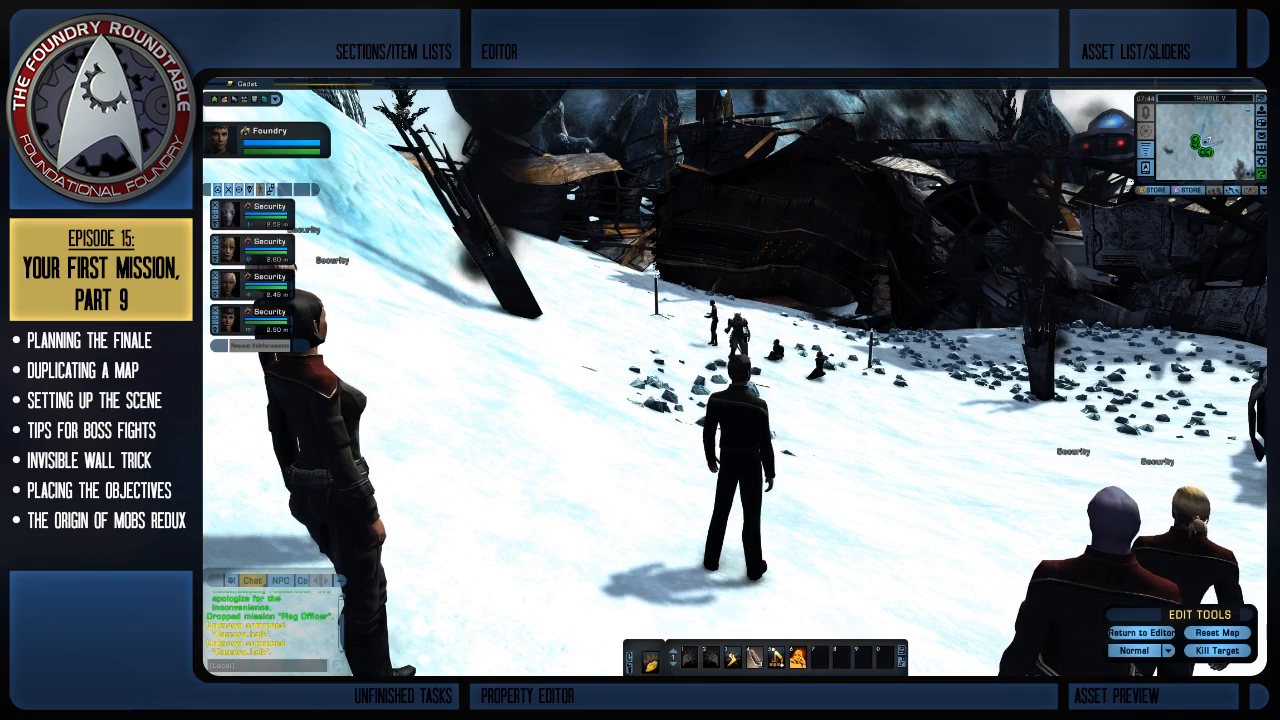
right_click_drag(735, 378, 360, 400)
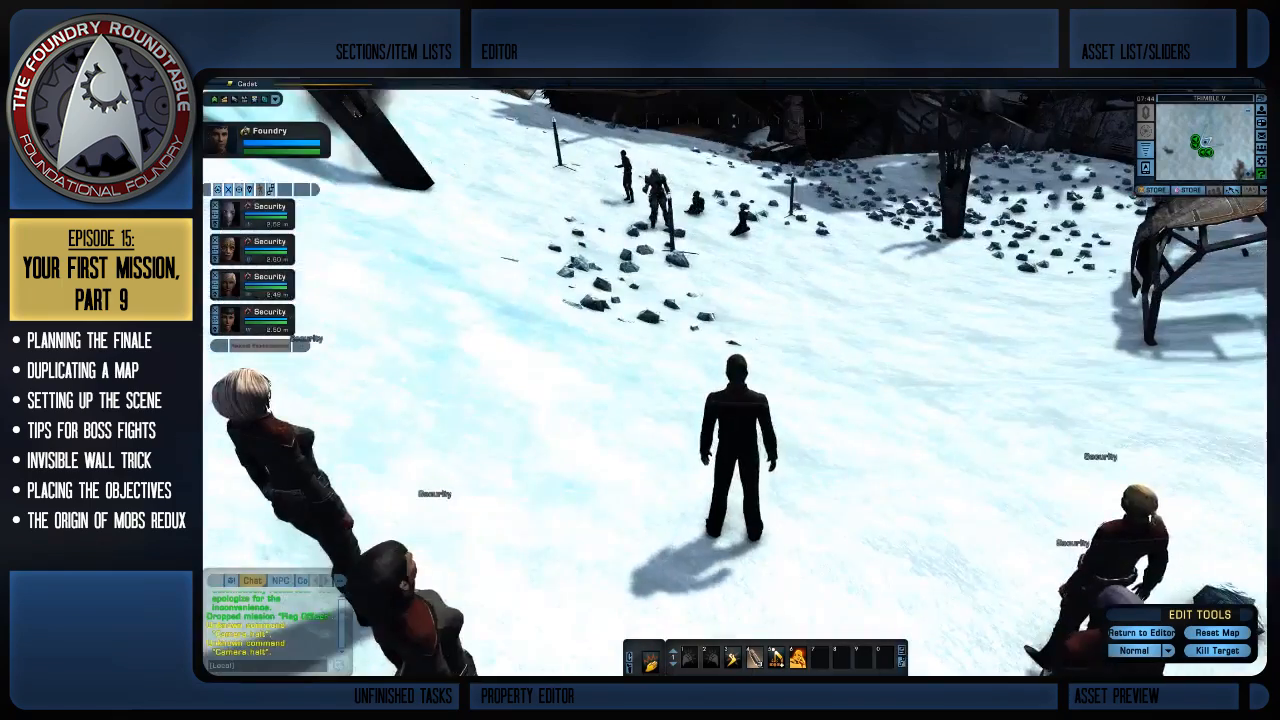
Walk the character up to the rescued crew and target the captain, clearing the target again
key("w")
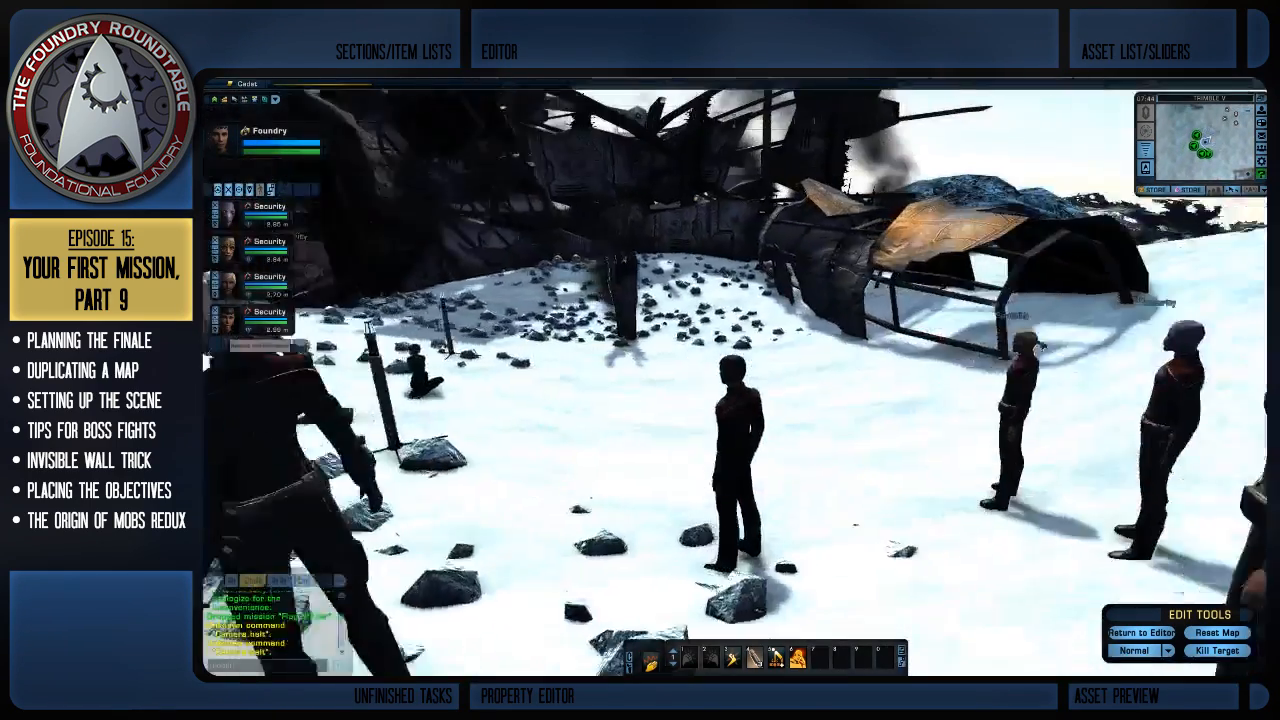
key("w")
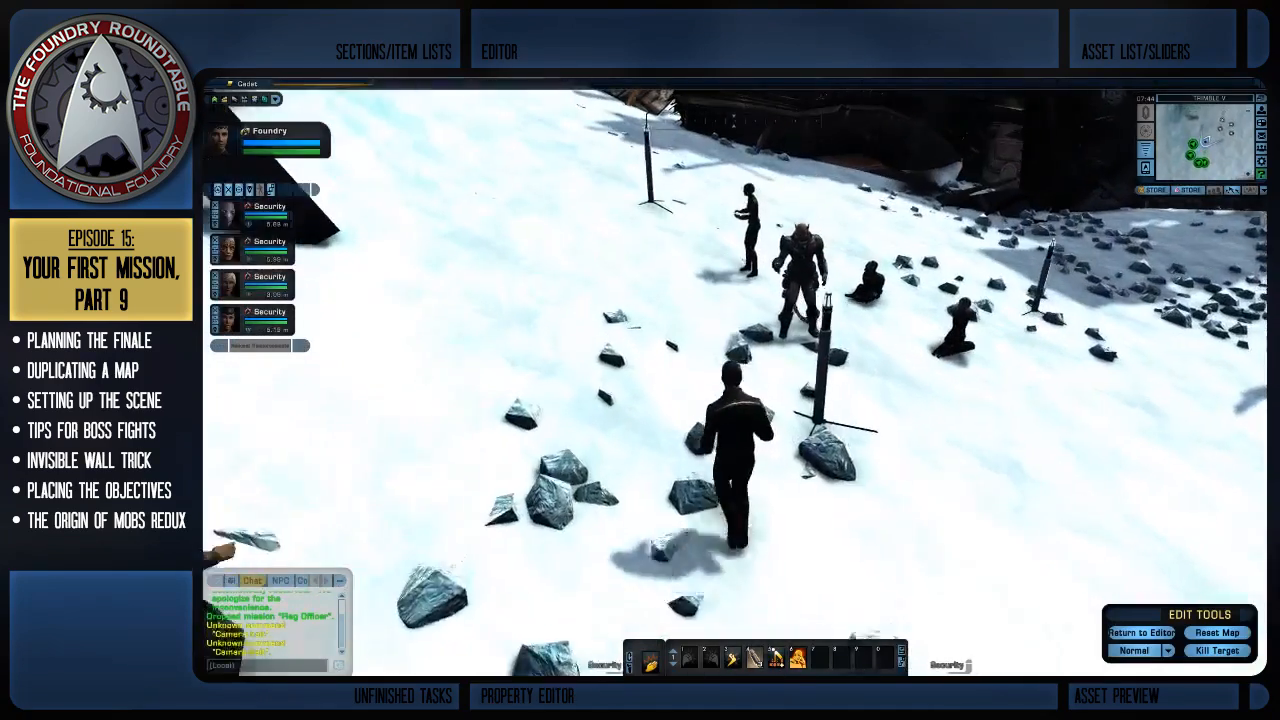
left_click(797, 320)
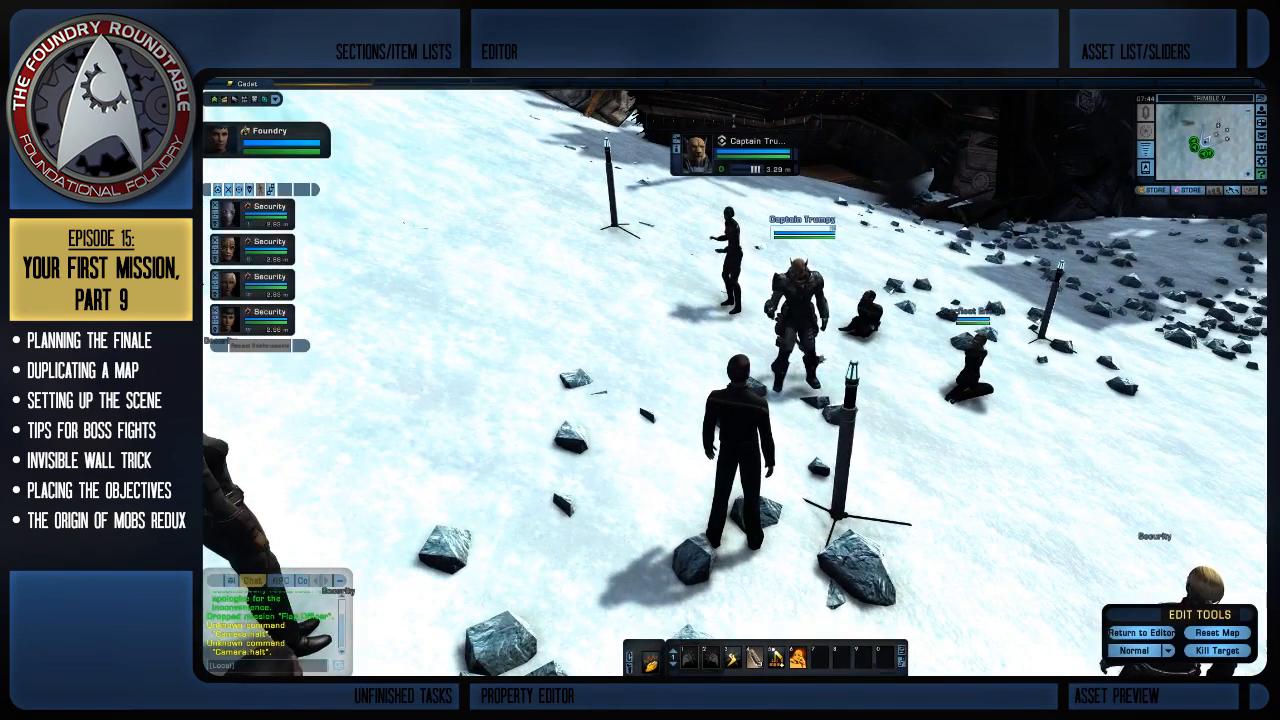
key("Escape")
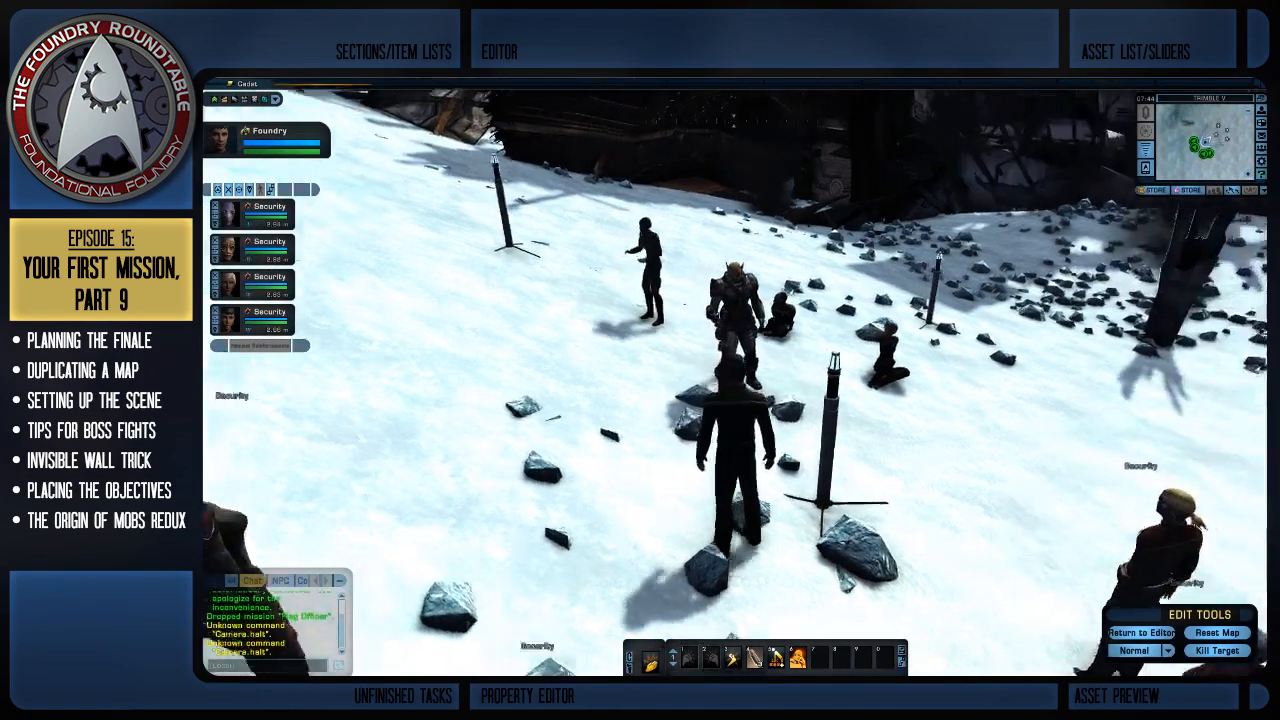
Walk in among the captain and ensigns and inspect their poses and facing from several angles
key("w")
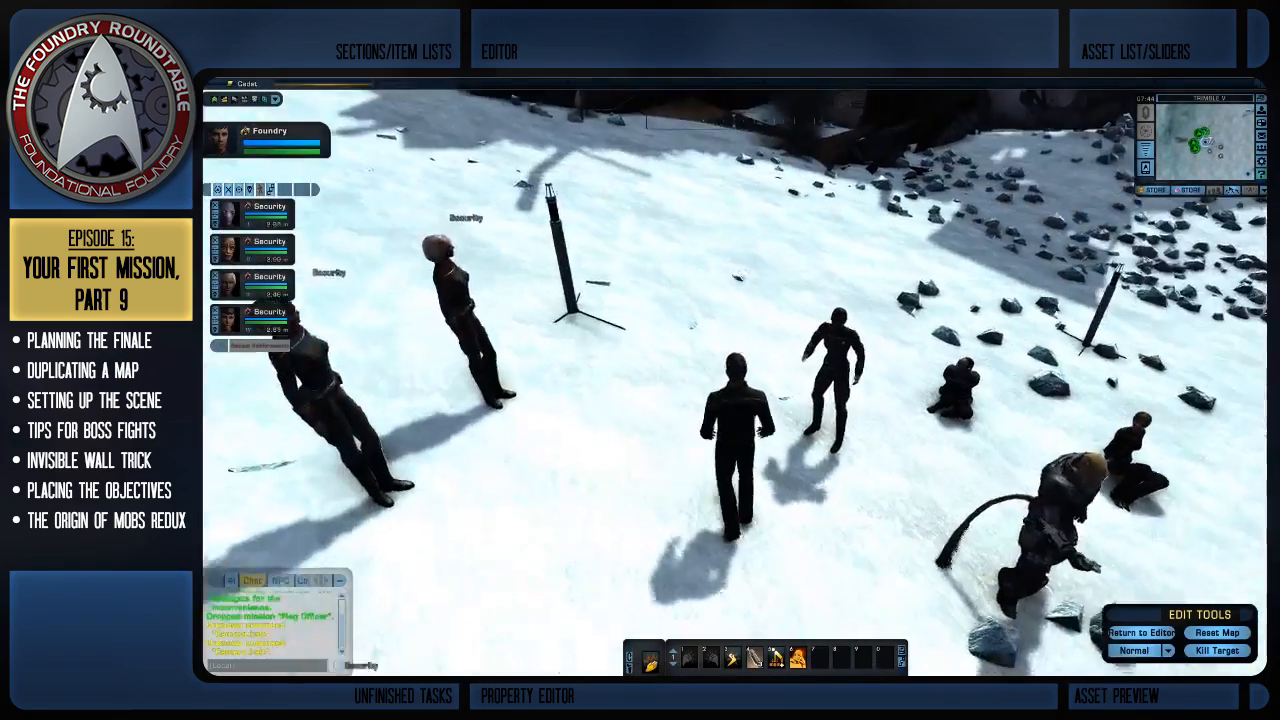
key("w")
key("w")
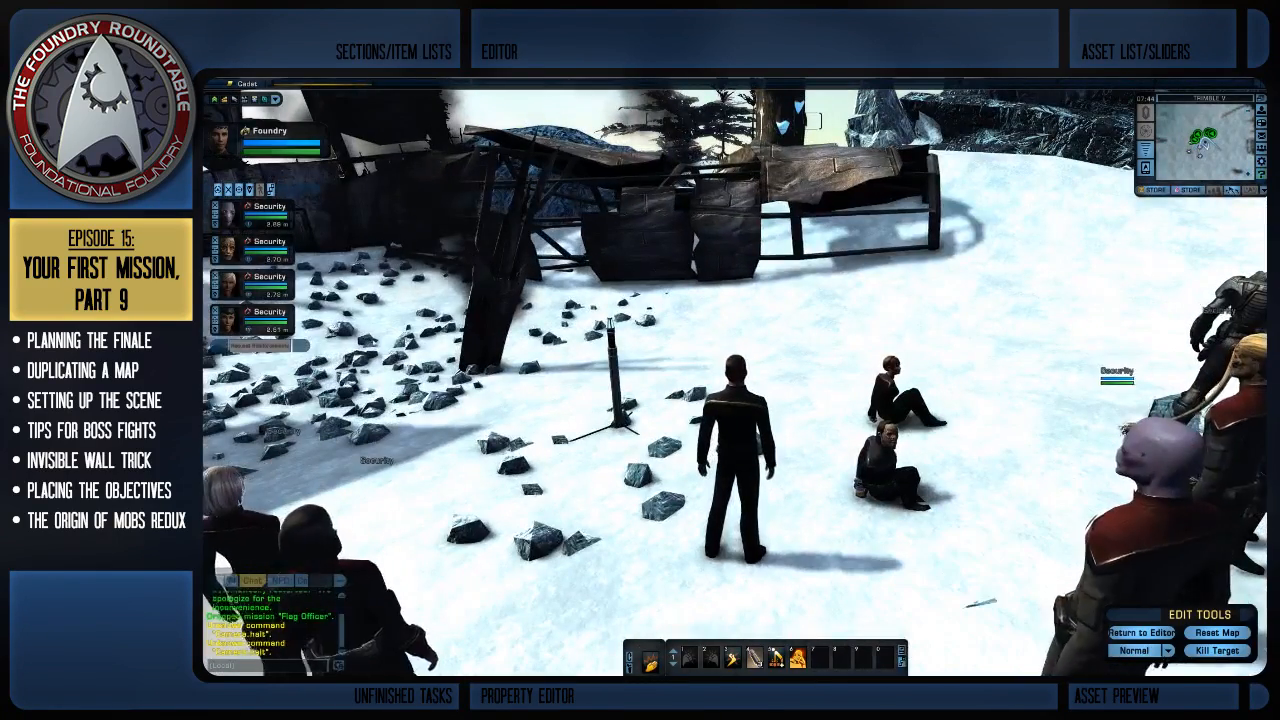
key("d")
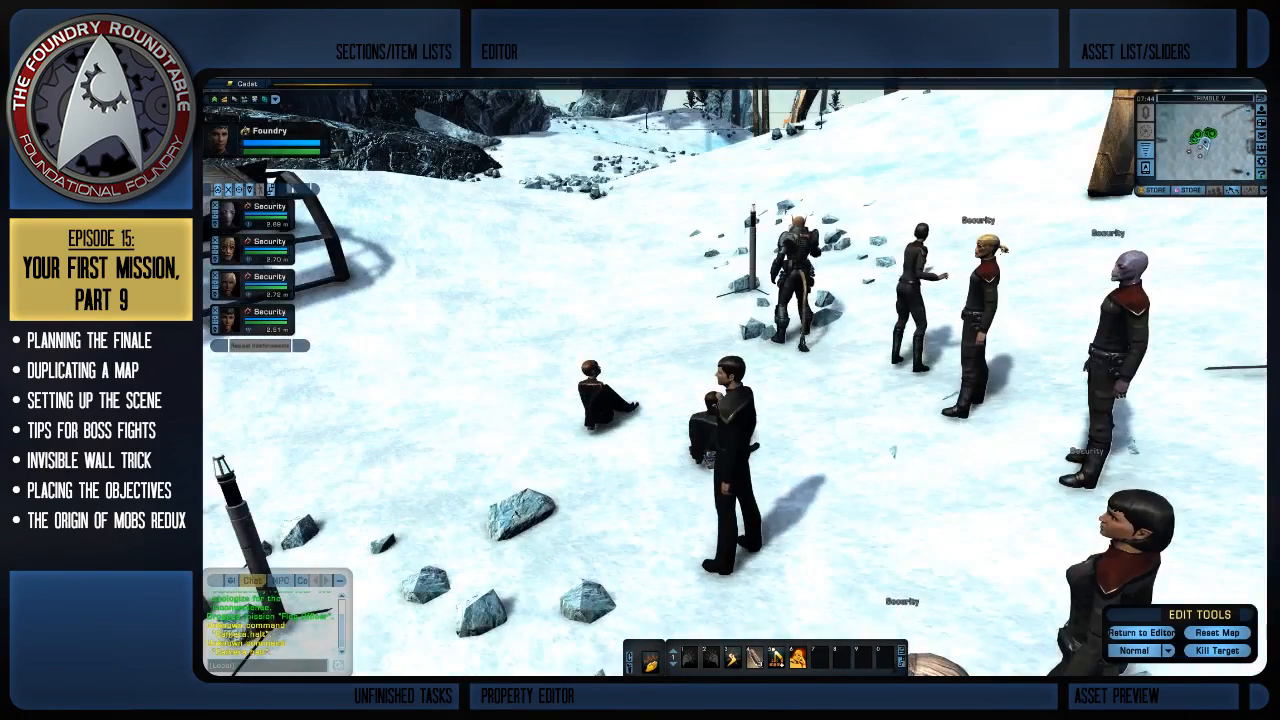
key("a")
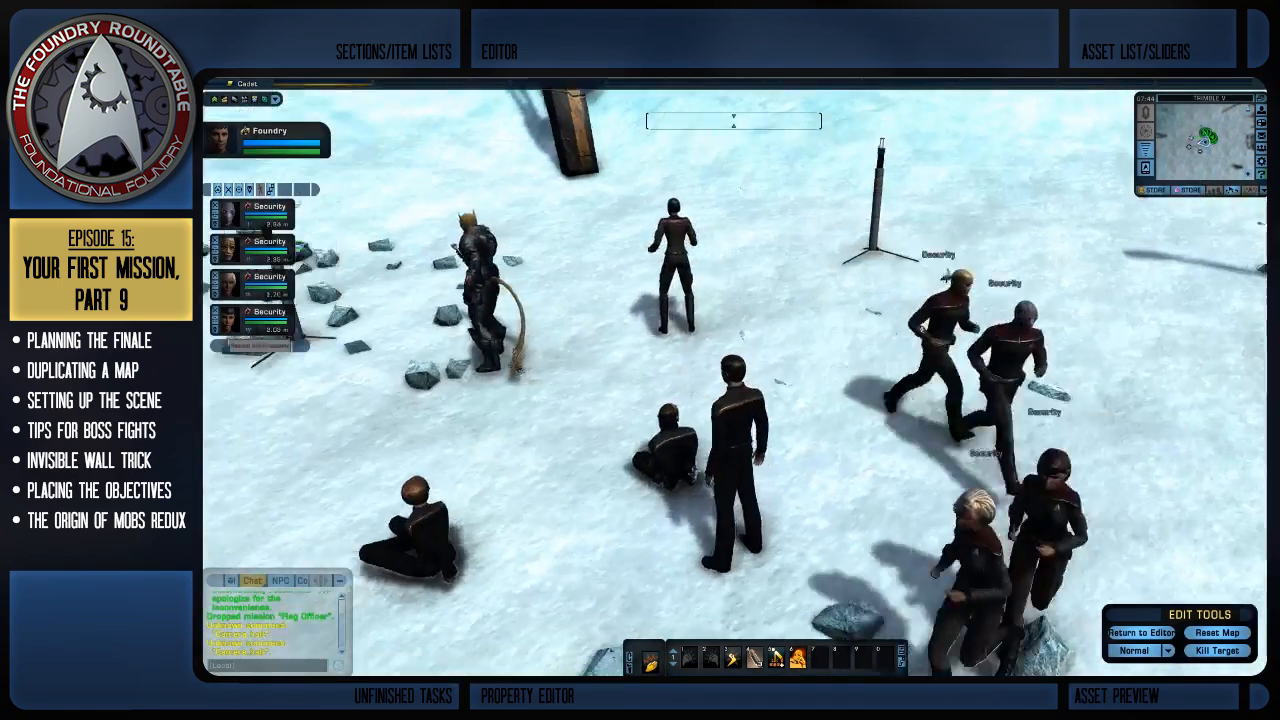
right_click_drag(934, 450, 760, 395)
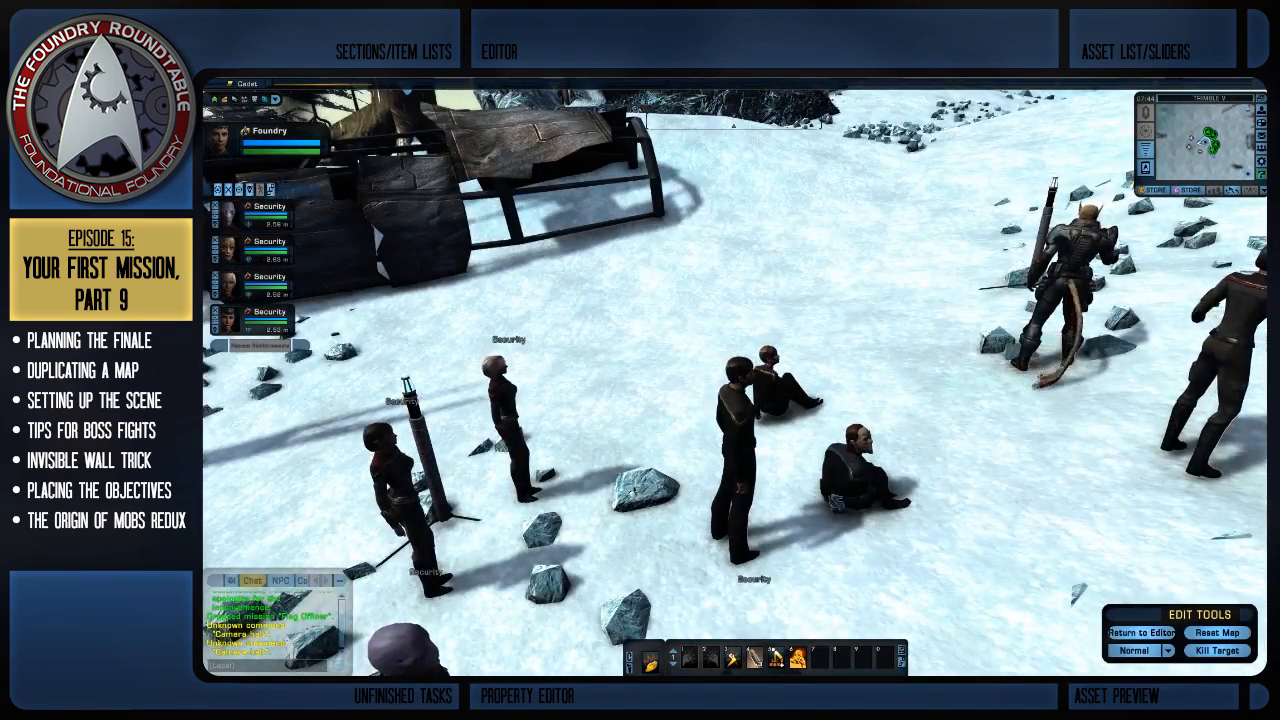
right_click_drag(900, 450, 930, 450)
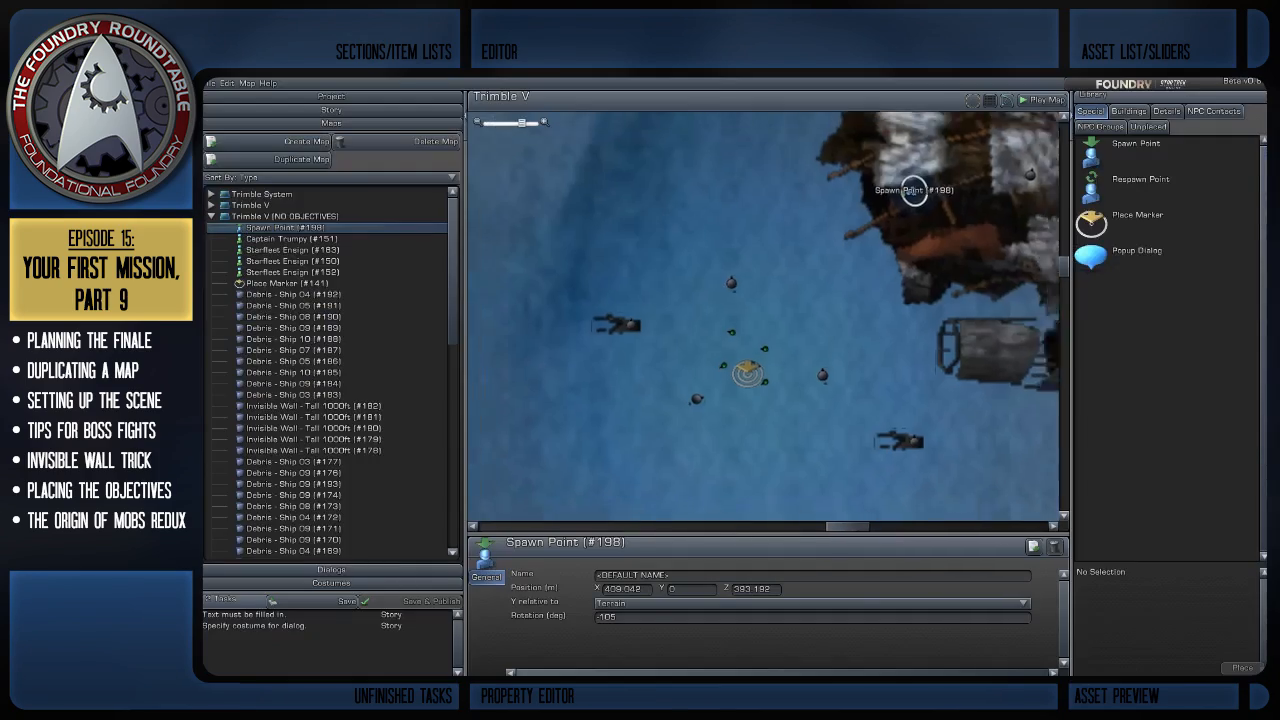
Frame the area around the place marker in the map editor and show the NPC groups in the asset library
scroll(763, 318, "up", 3)
right_click_drag(763, 380, 763, 257)
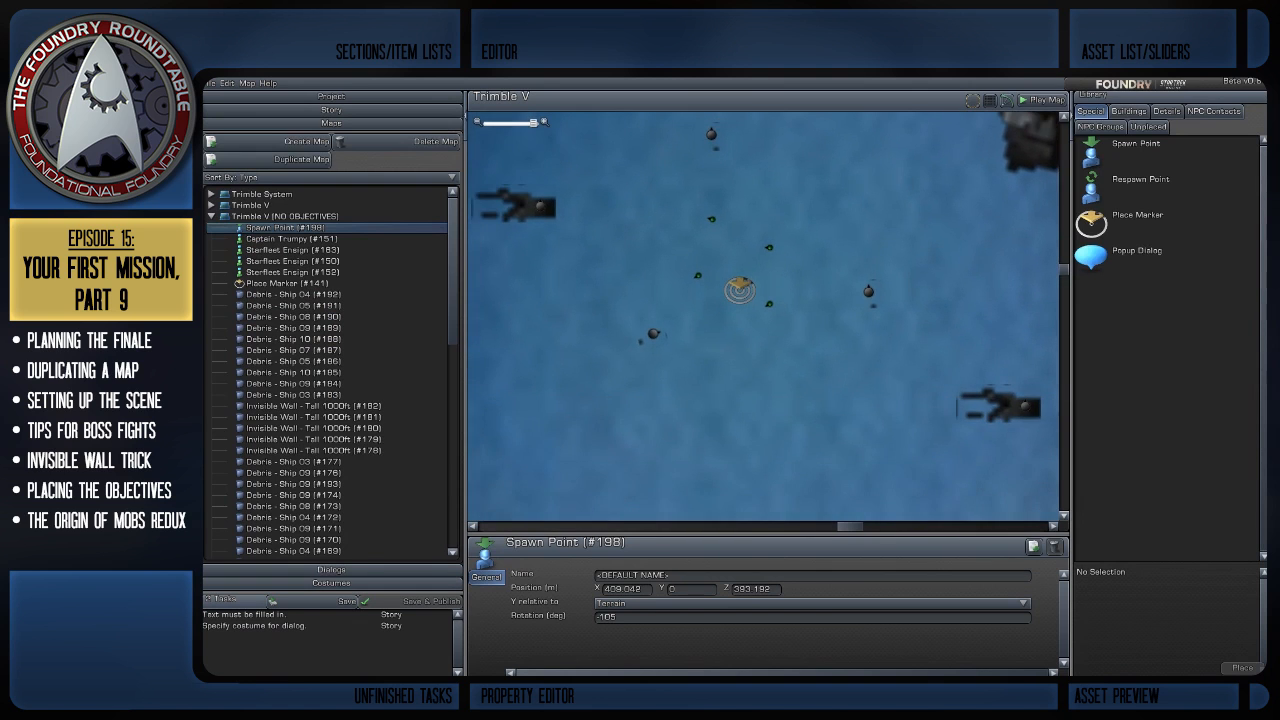
left_click(1167, 112)
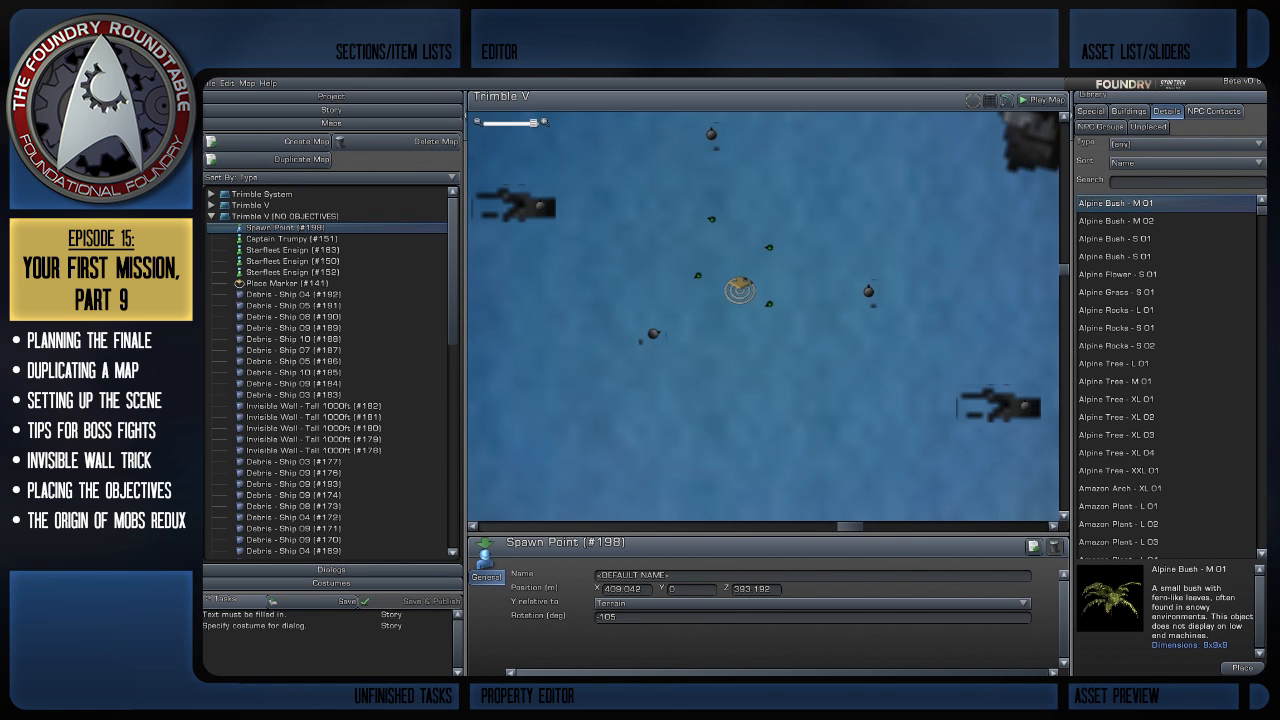
left_click(1214, 112)
left_click(1101, 128)
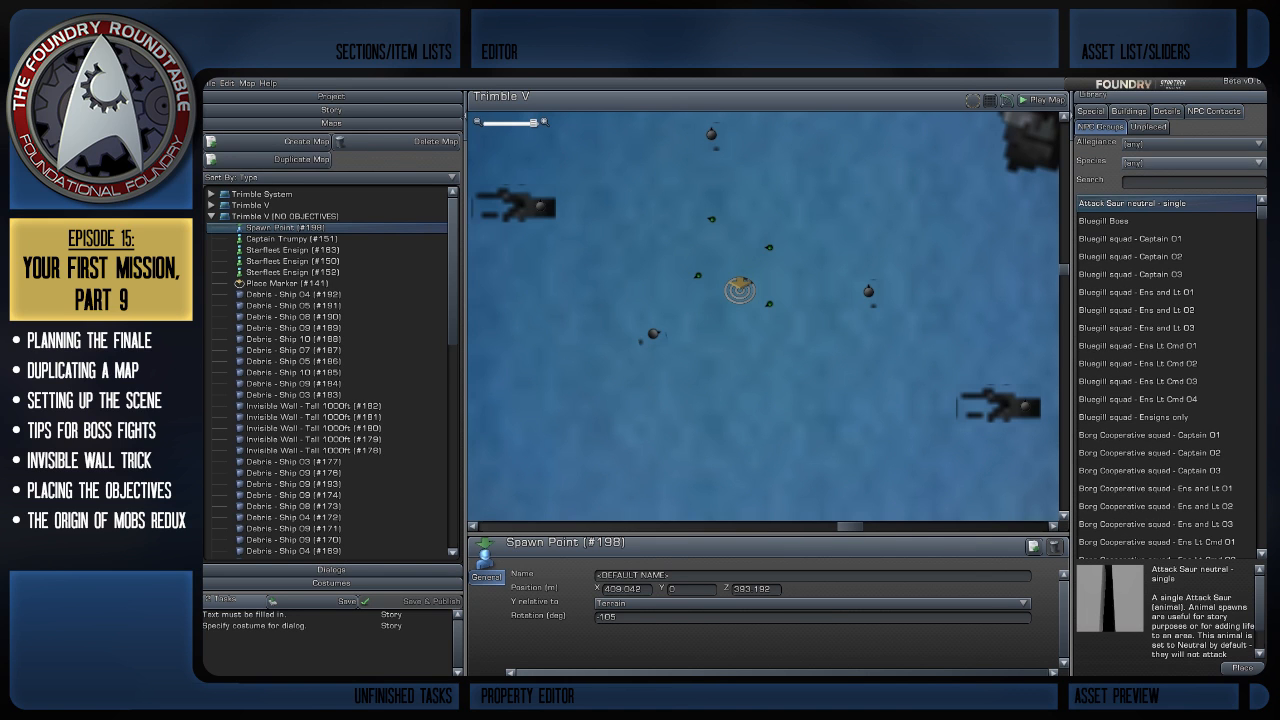
type("S")
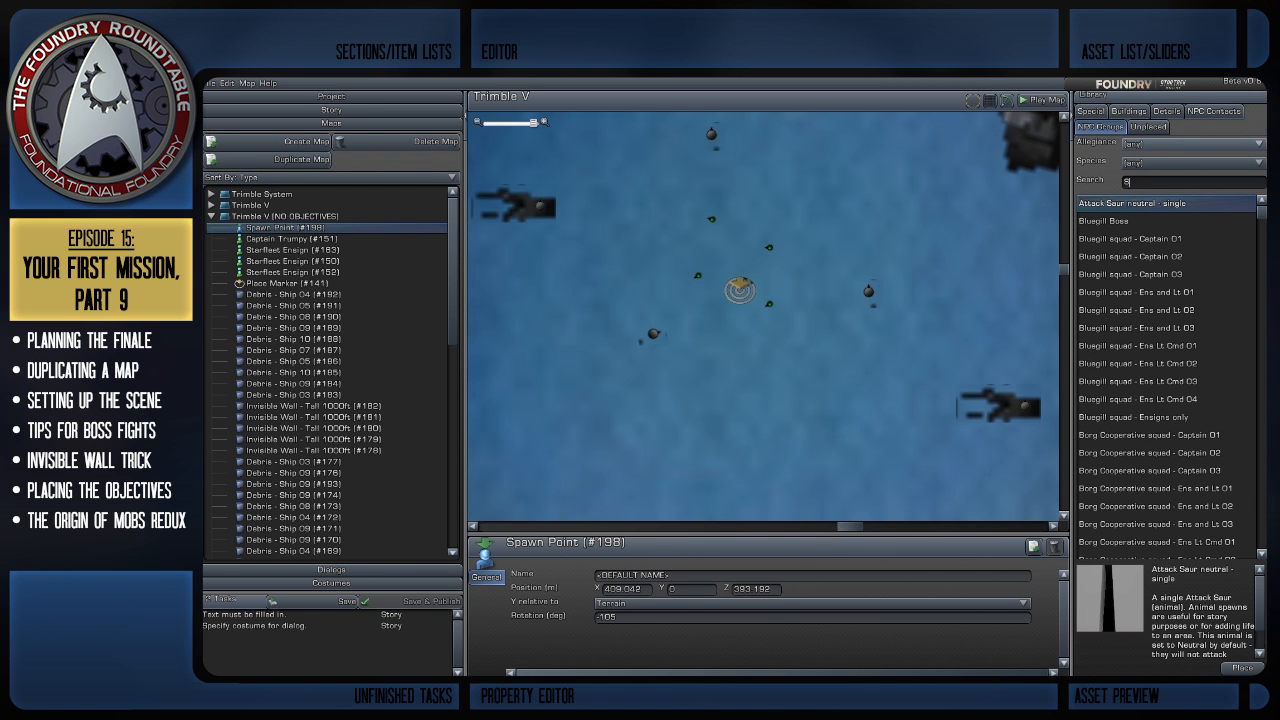
type("TAr")
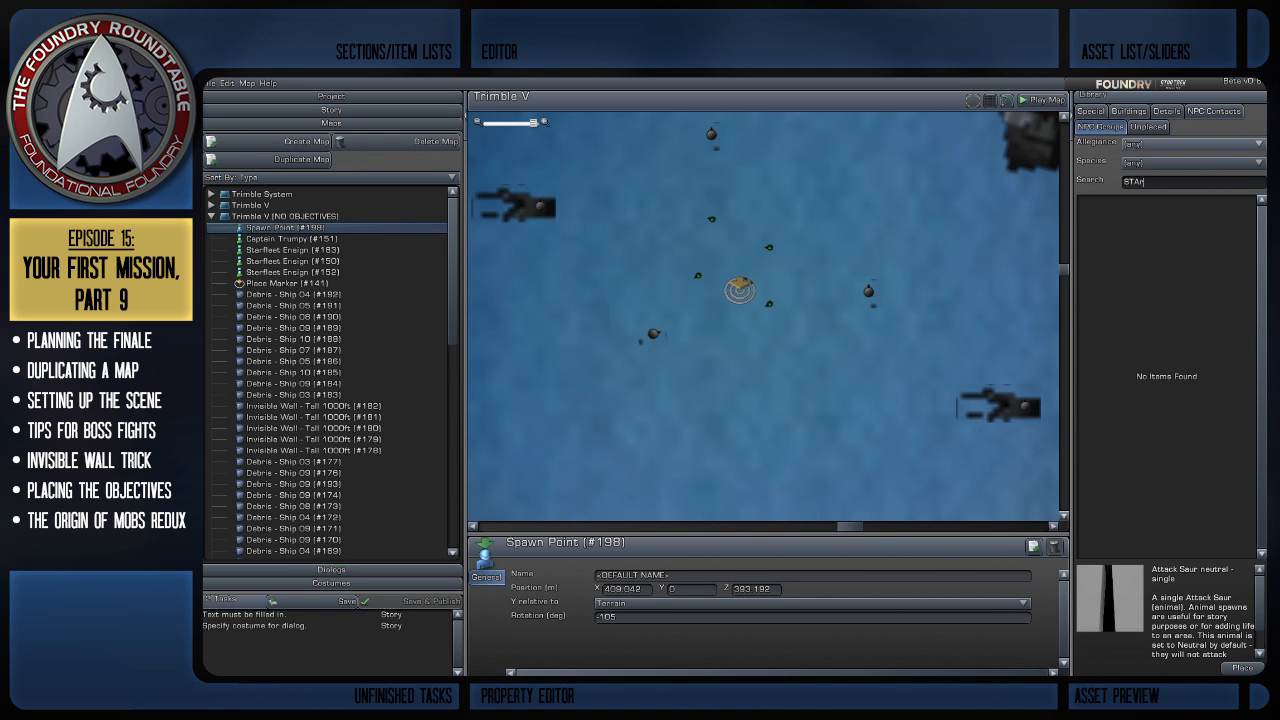
key("BackSpace")
key("BackSpace")
key("BackSpace")
Search the NPC groups for "fed" and review the Federation squads Captain 01, Ens Lt Cmd 04 and Ensigns only
type("fe")
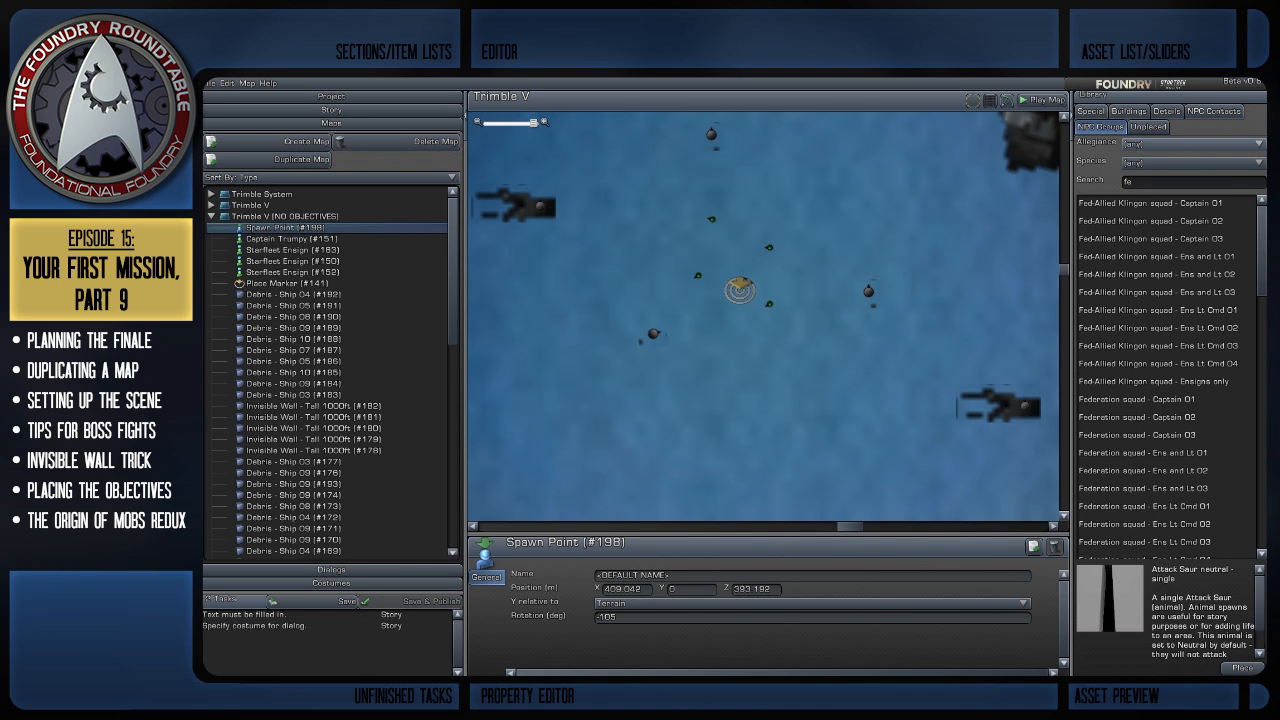
type("d")
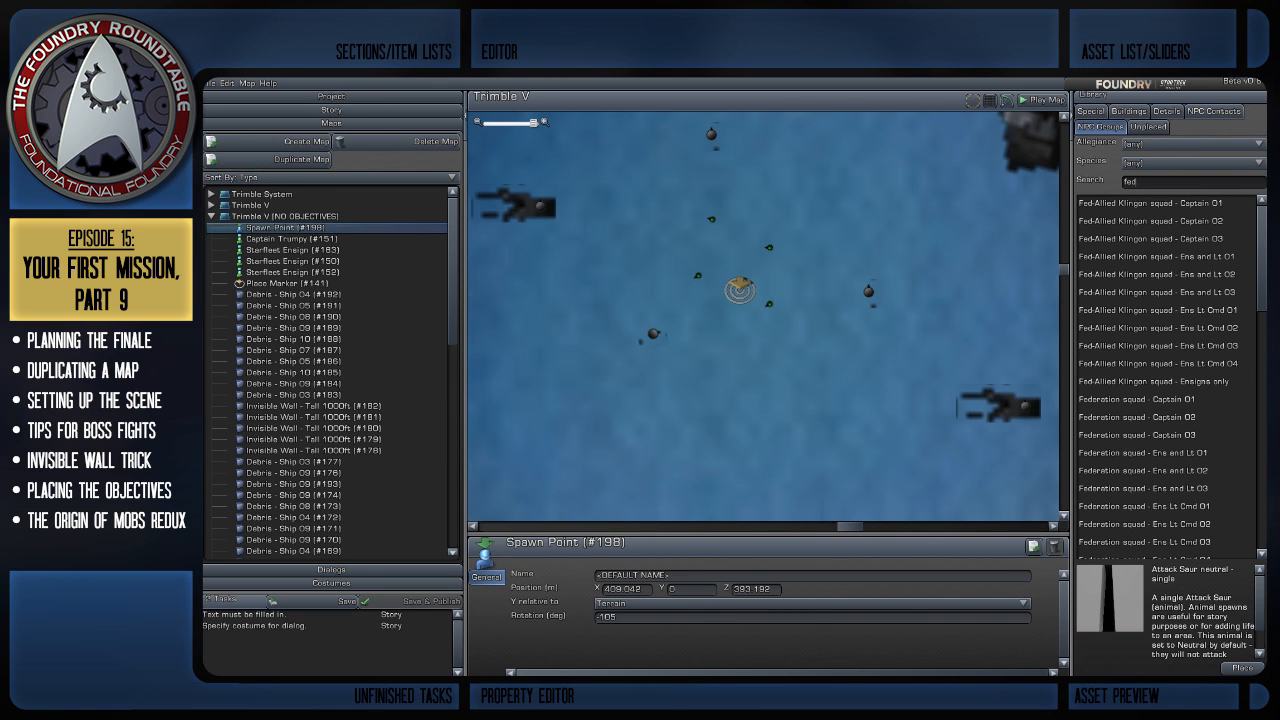
left_click(1137, 400)
scroll(1165, 380, "down", 3)
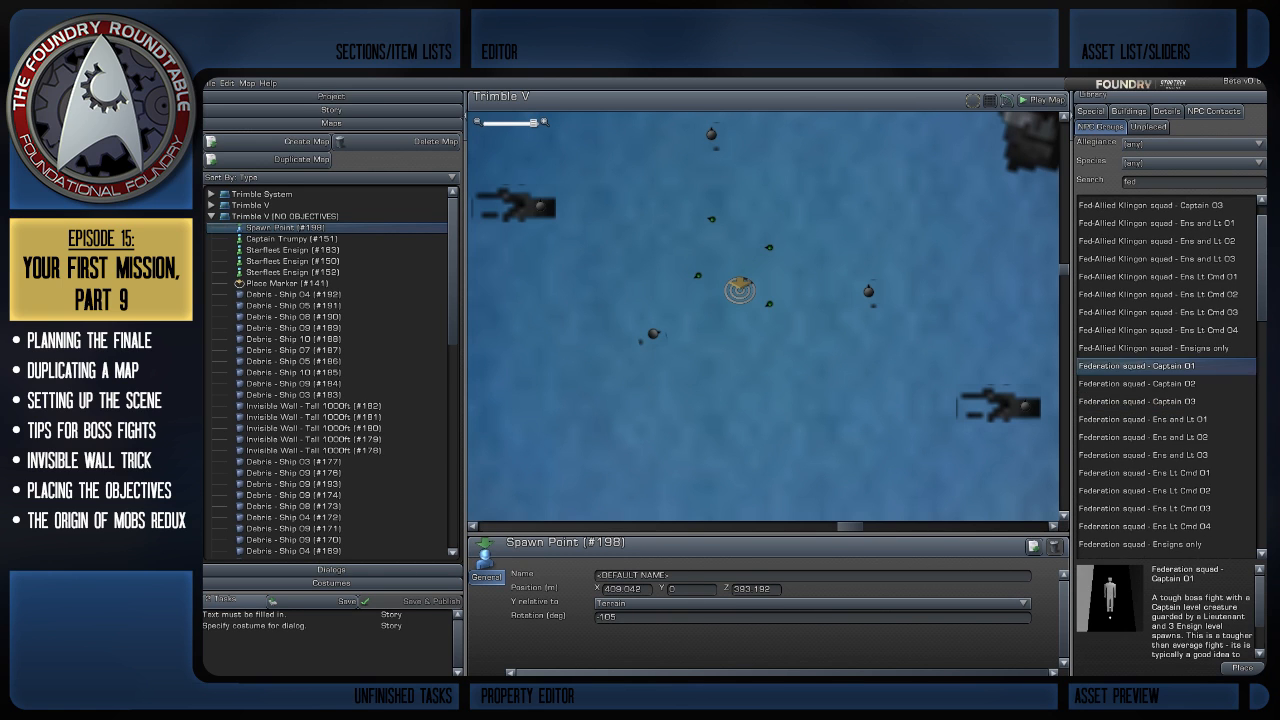
left_click(1144, 406)
left_click(1144, 460)
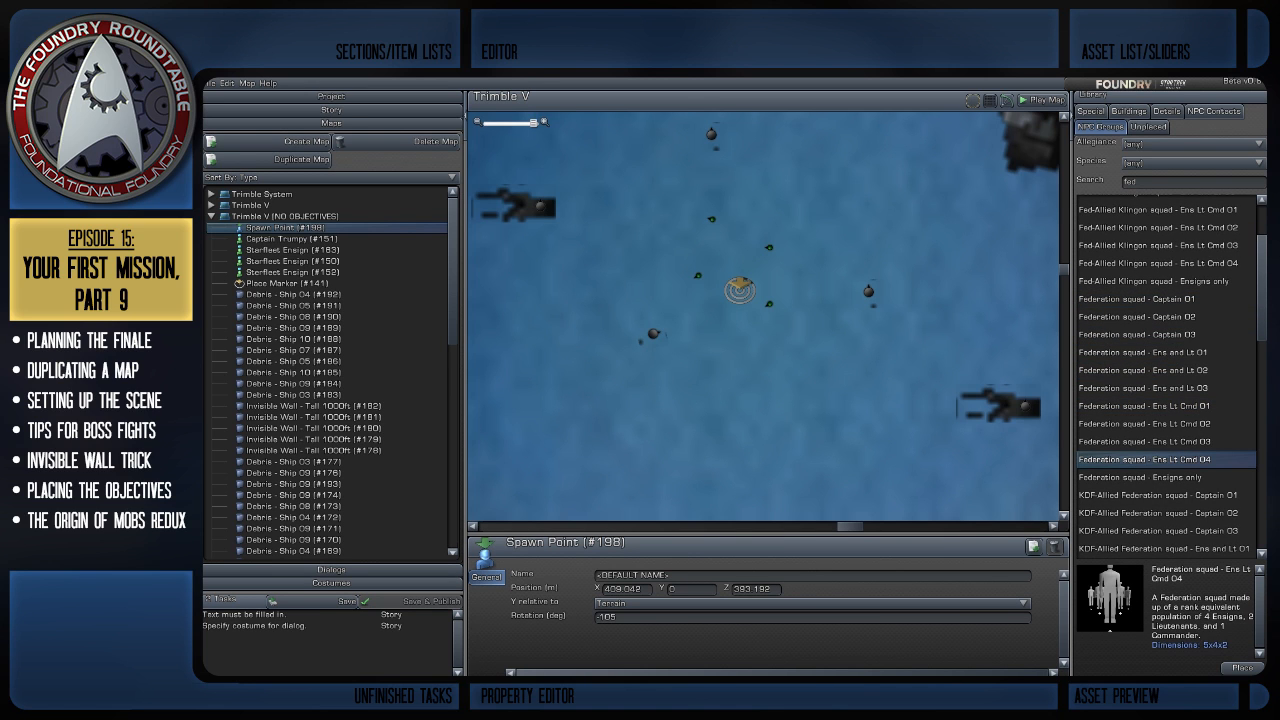
mouse_move(1110, 598)
left_click_drag(1110, 598, 1078, 626)
left_click(1140, 477)
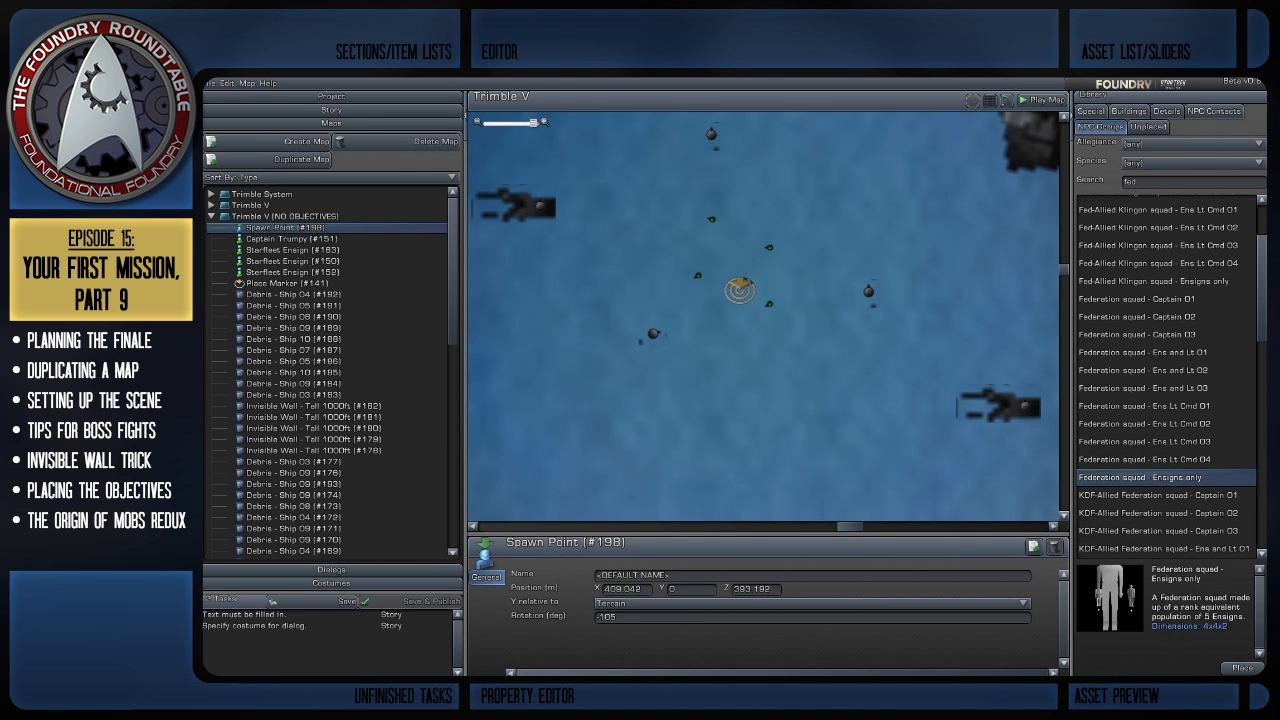
Compare the formation previews of the Federation squads from Ens Lt Cmd 04 down to Ens Lt Cmd 01
left_click(1144, 442)
left_click(1144, 460)
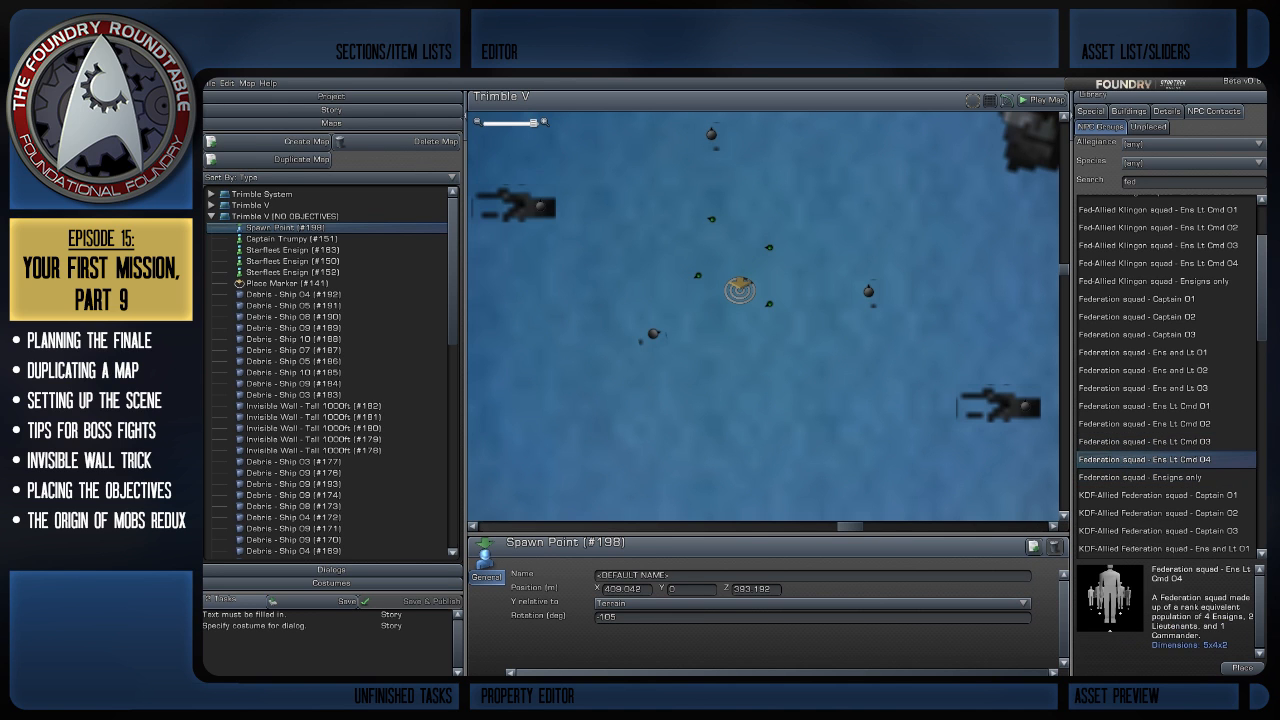
mouse_move(1110, 598)
left_click_drag(1110, 598, 1096, 634)
left_click(1144, 442)
left_click(1144, 424)
mouse_move(1110, 598)
left_click(1144, 406)
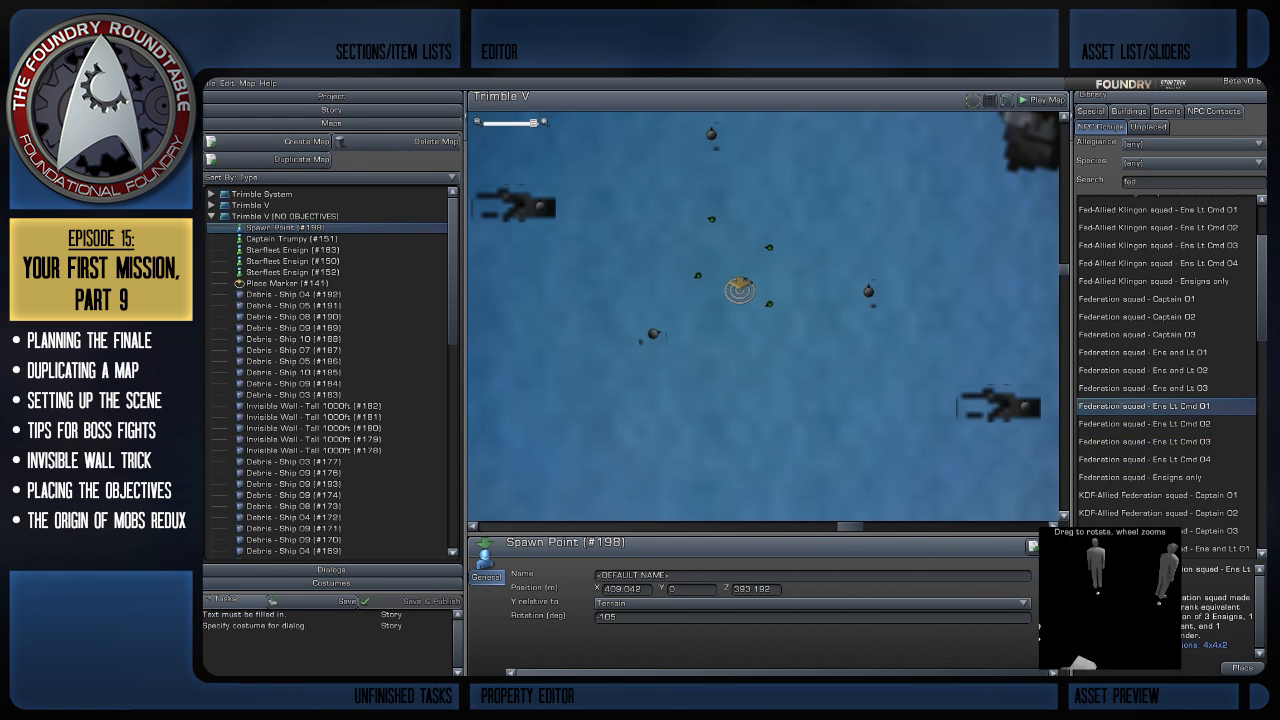
left_click_drag(1110, 598, 1102, 630)
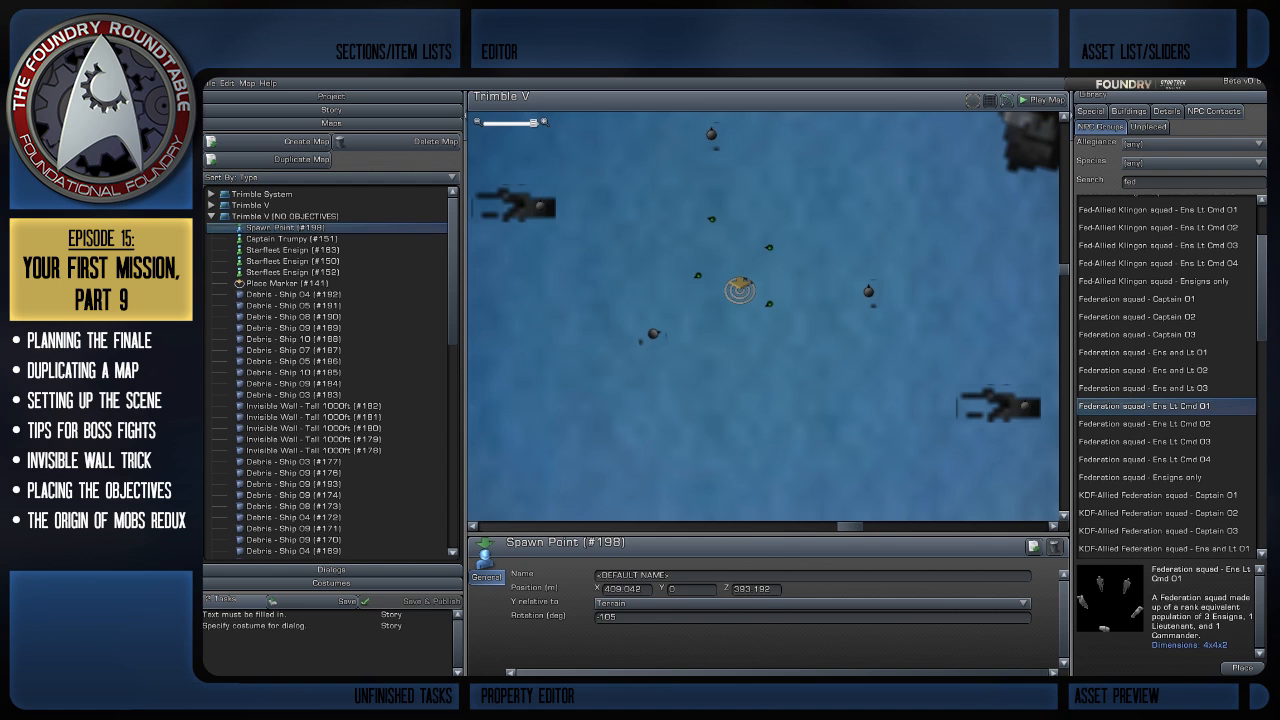
Place the Federation squad - Captain 03 group on the map just below the place marker, at about X 396, Z 376
left_click(1144, 370)
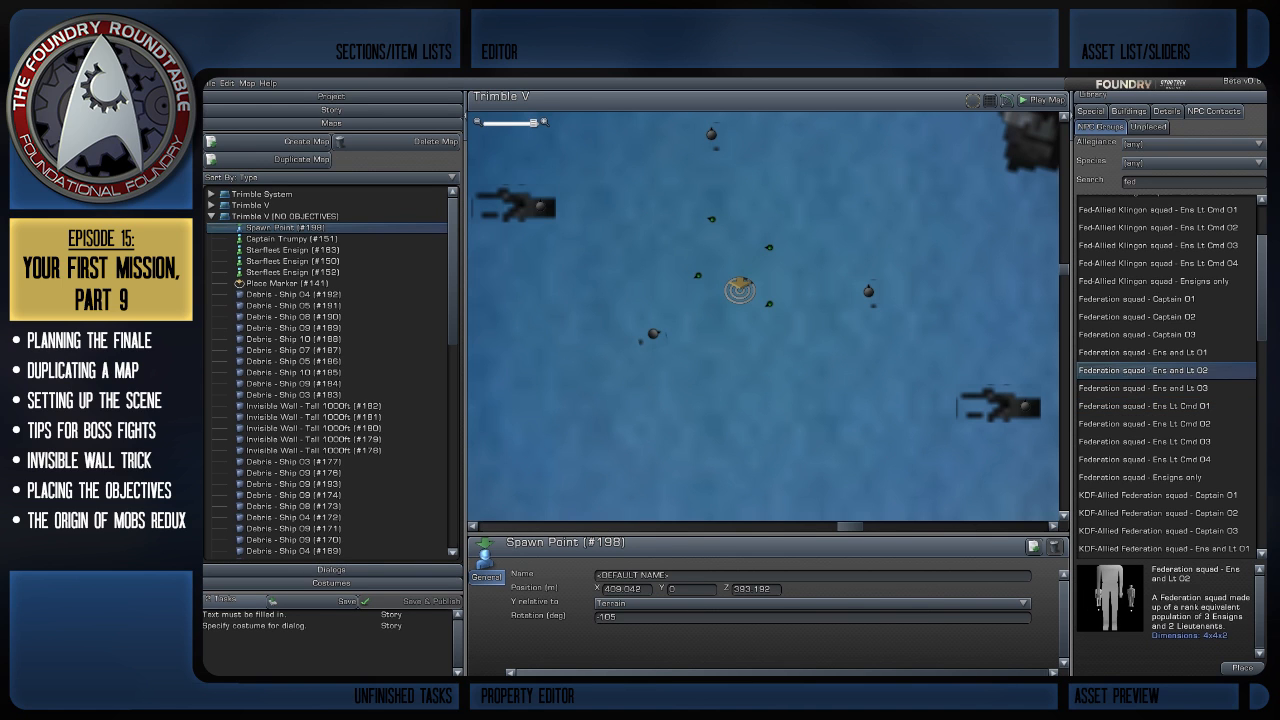
left_click(1144, 316)
left_click(1144, 334)
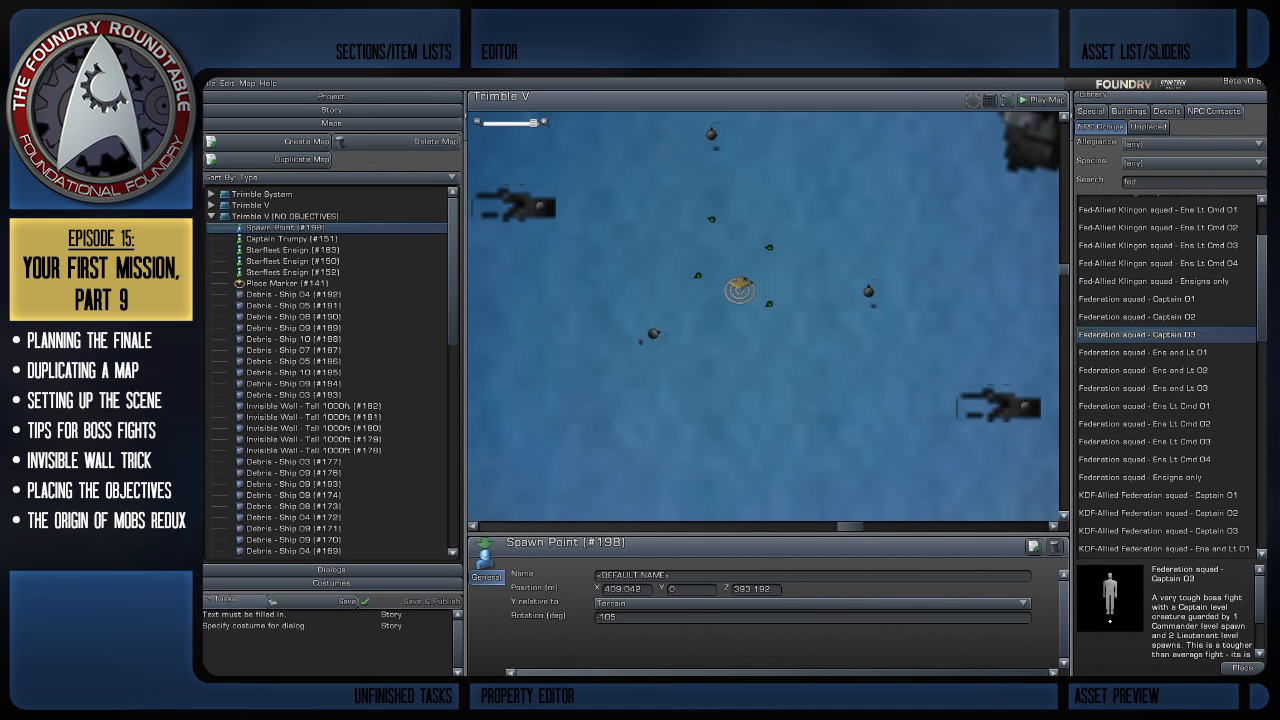
mouse_move(1109, 597)
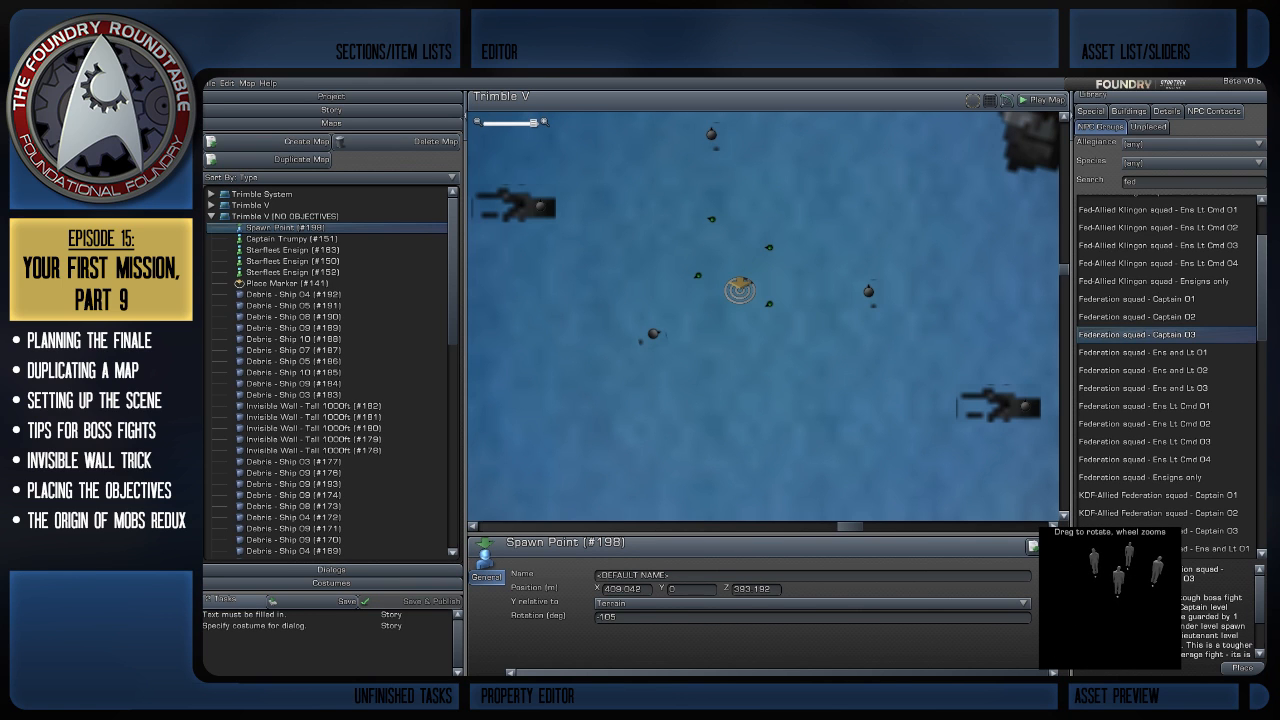
left_click_drag(1137, 334, 728, 374)
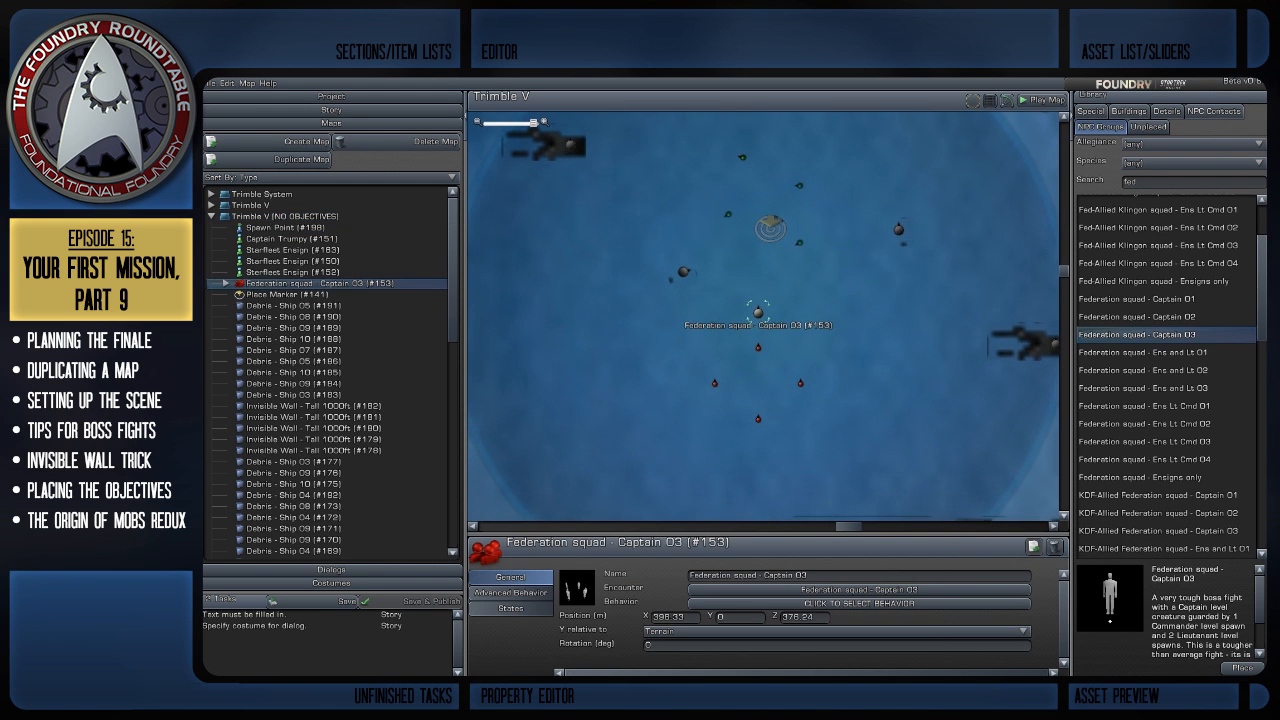
Rotate the Federation squad to -120 degrees and reposition it at about X 397.6, Z 376.6
left_click_drag(758, 303, 748, 318)
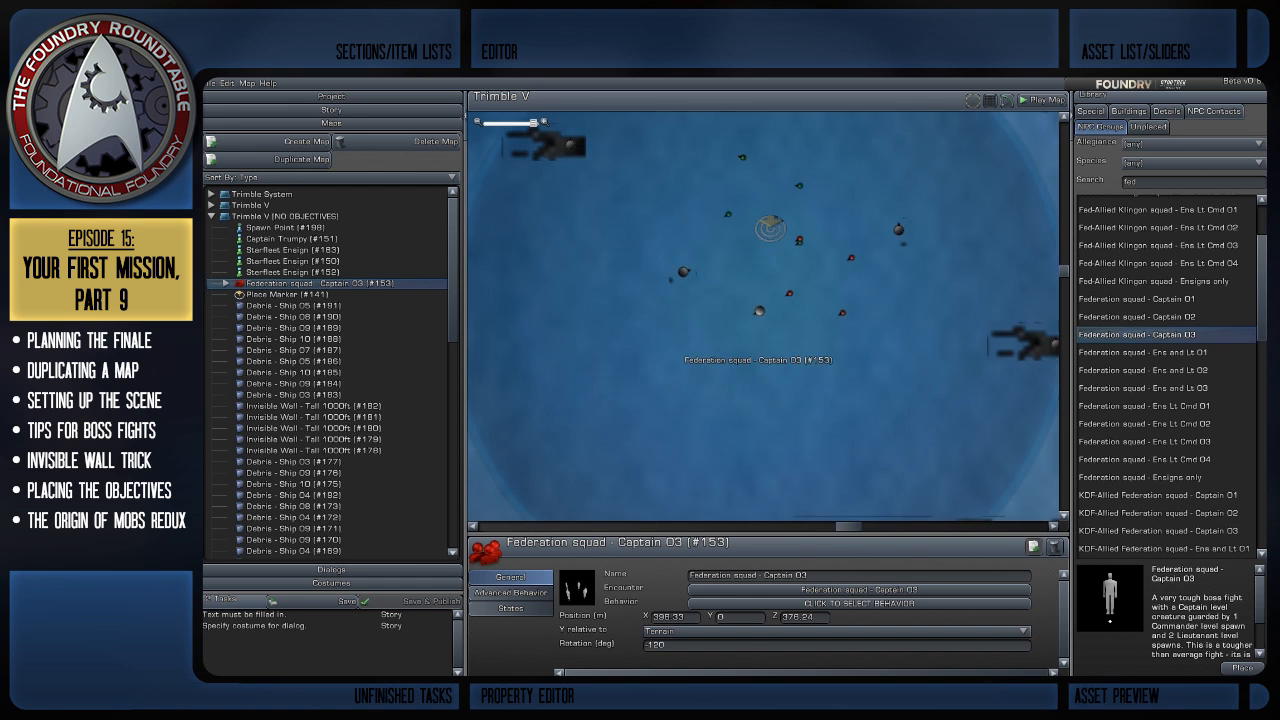
right_click_drag(830, 315, 800, 436)
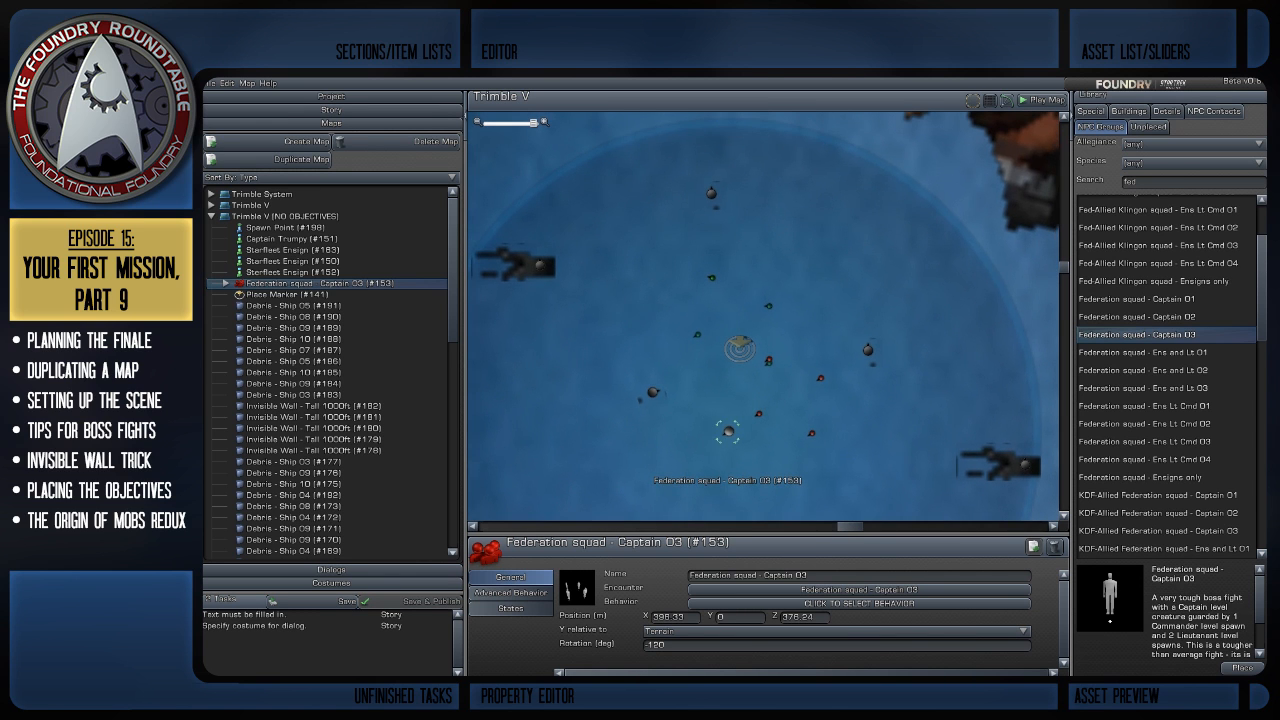
left_click_drag(729, 432, 757, 418)
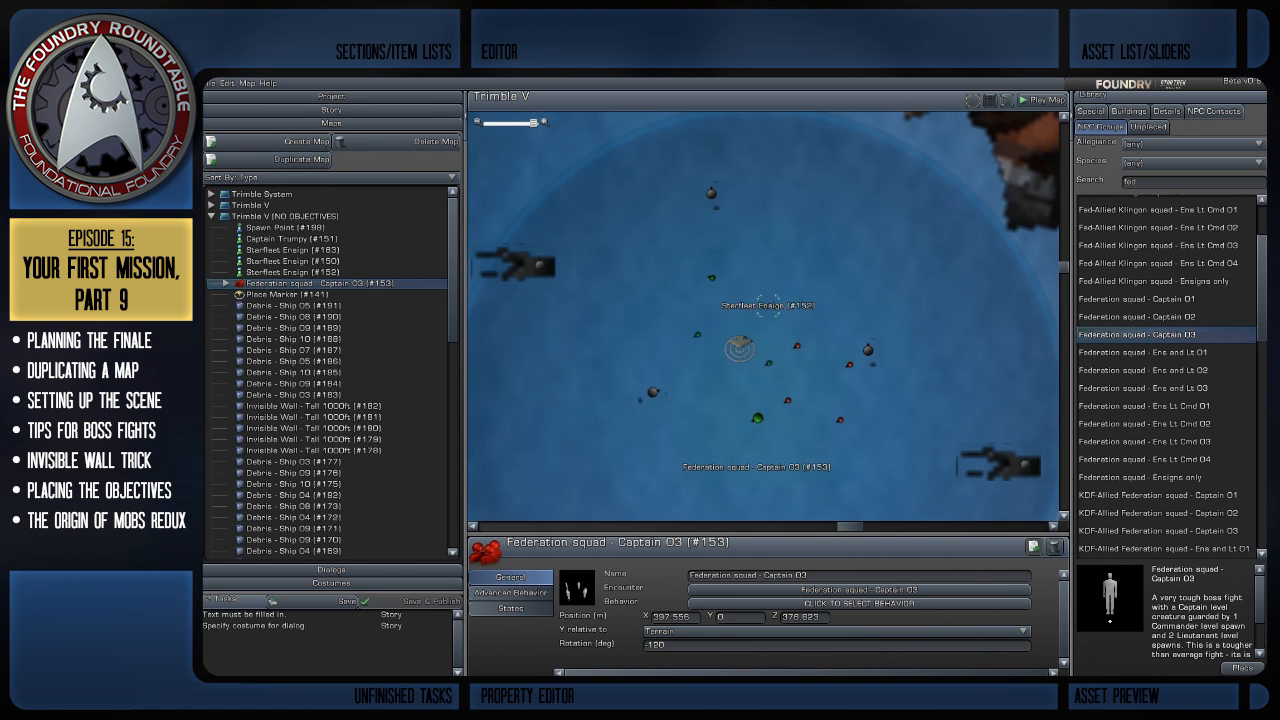
left_click(285, 216)
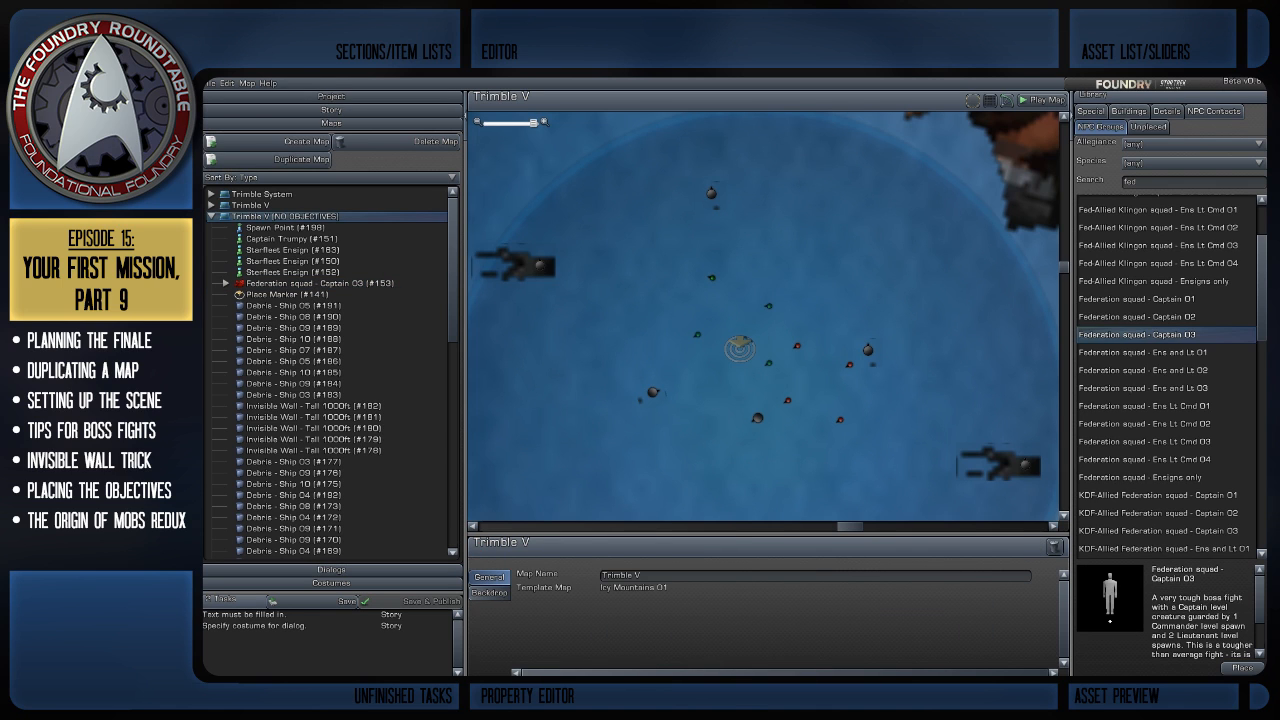
Examine the placed squad, one of its actors and how the group sits relative to the rescued crew
left_click(757, 418)
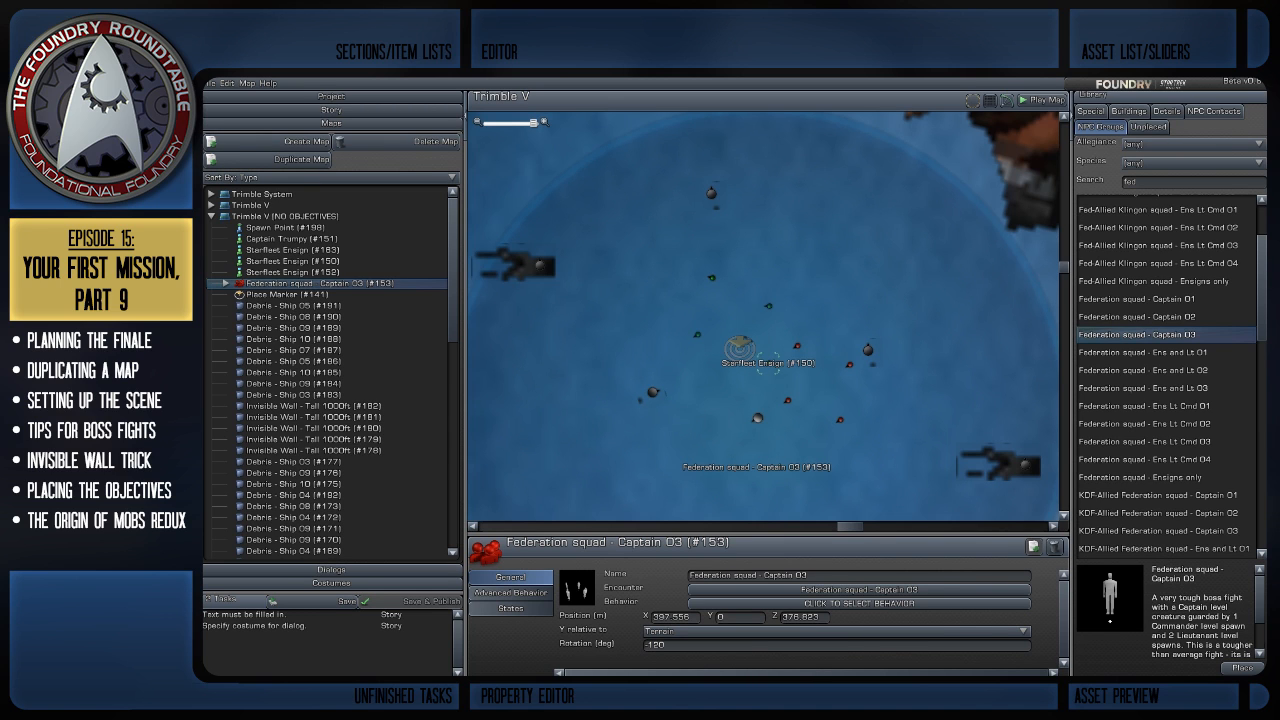
left_click(787, 400)
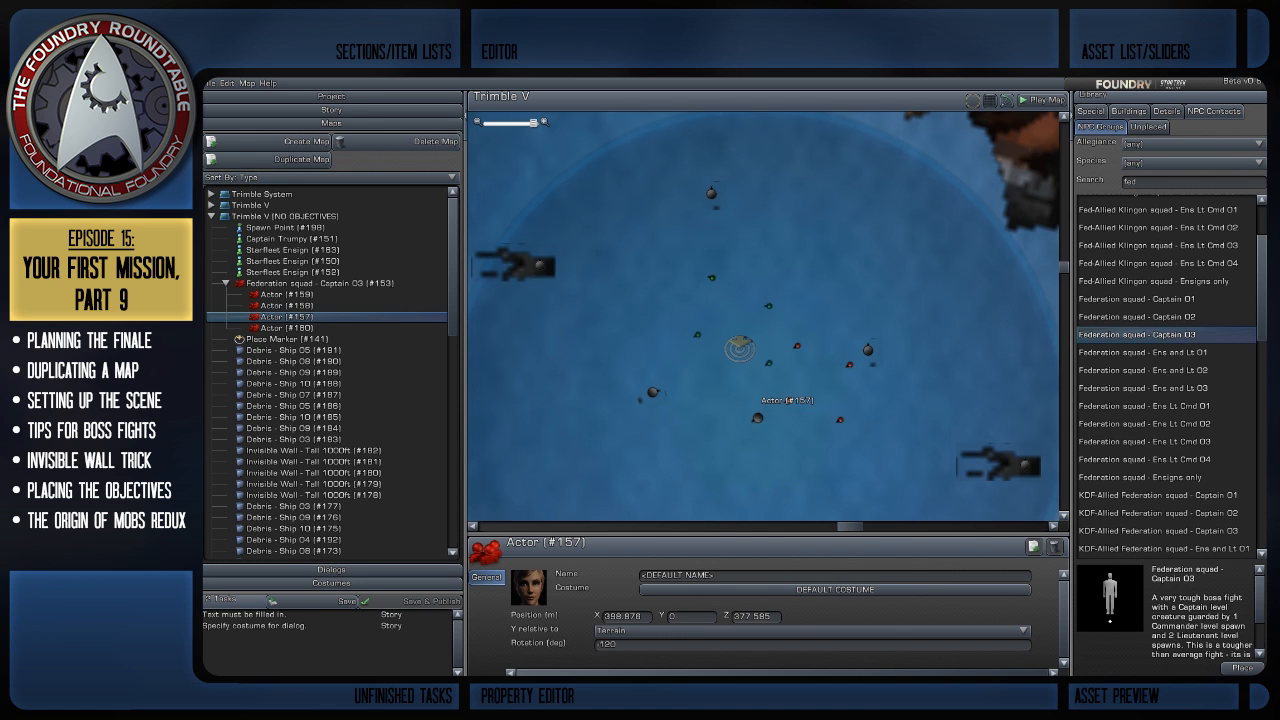
left_click(804, 378)
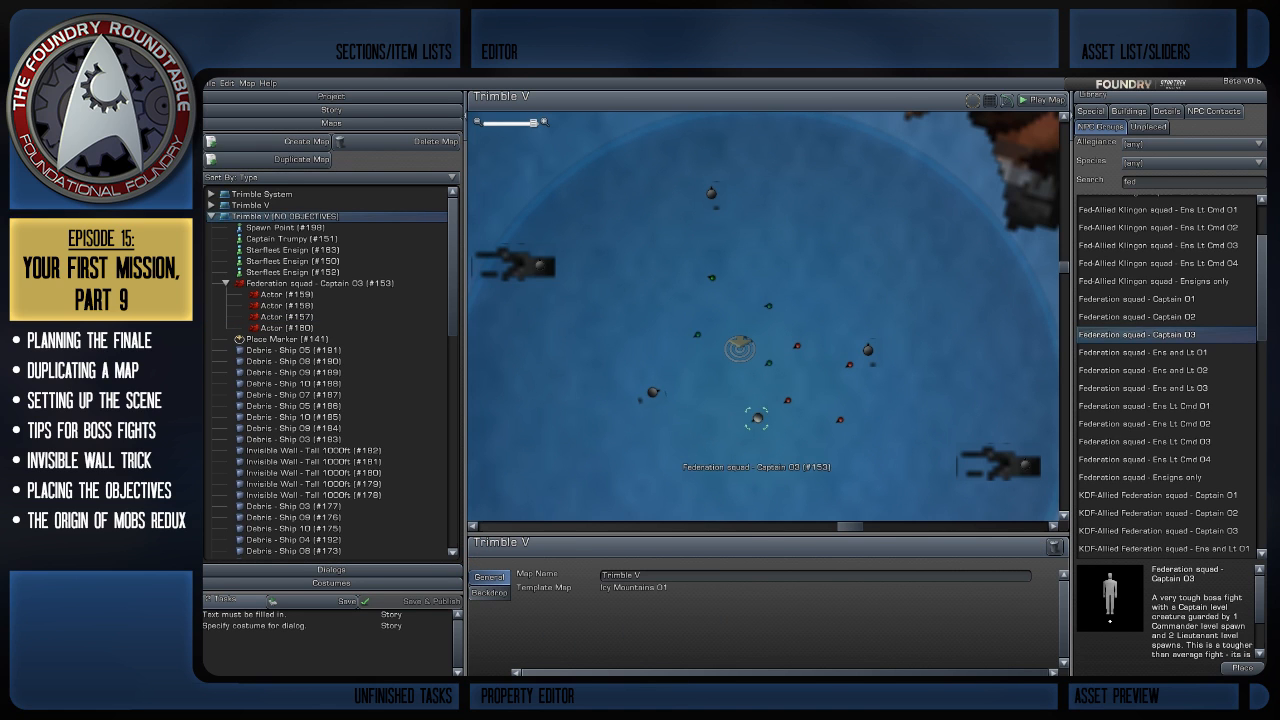
scroll(764, 317, "down", 1)
scroll(764, 317, "up", 1)
scroll(764, 317, "down", 1)
scroll(838, 176, "up", 2)
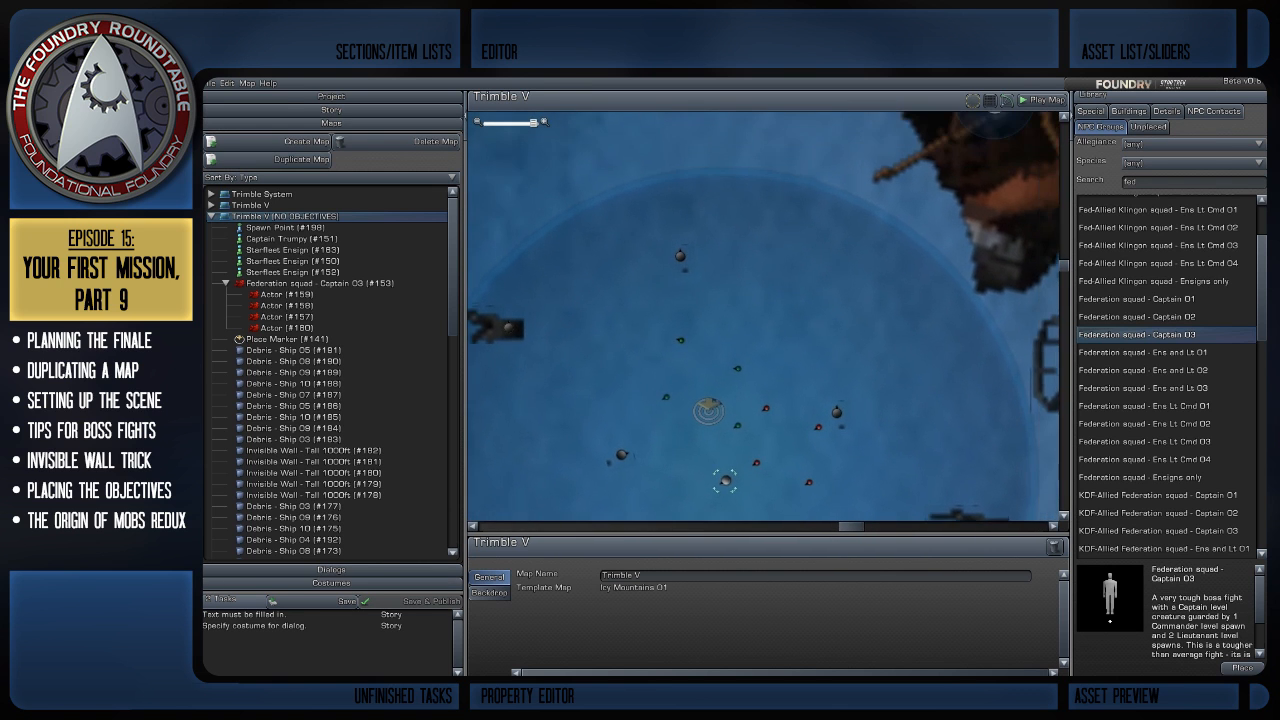
Check the properties of the ensign near the place marker, squad actor #157 and the Captain 03 squad group
left_click_drag(756, 461, 783, 402)
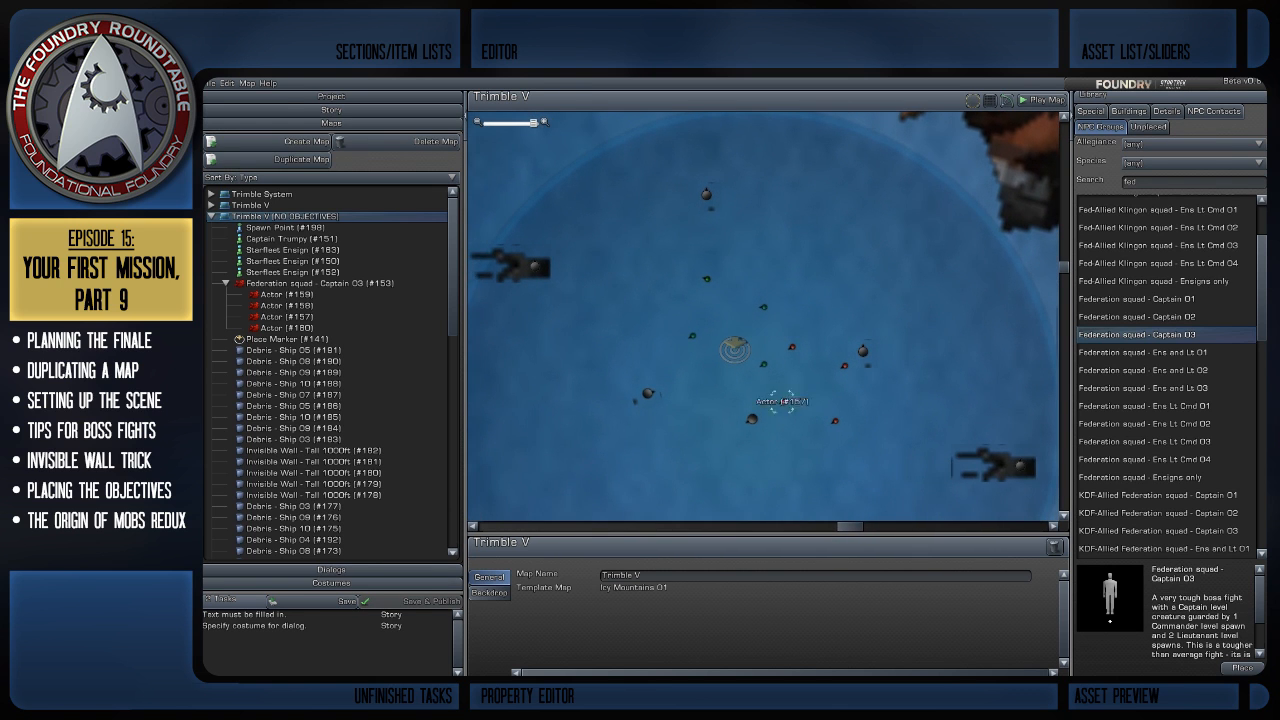
left_click(760, 368)
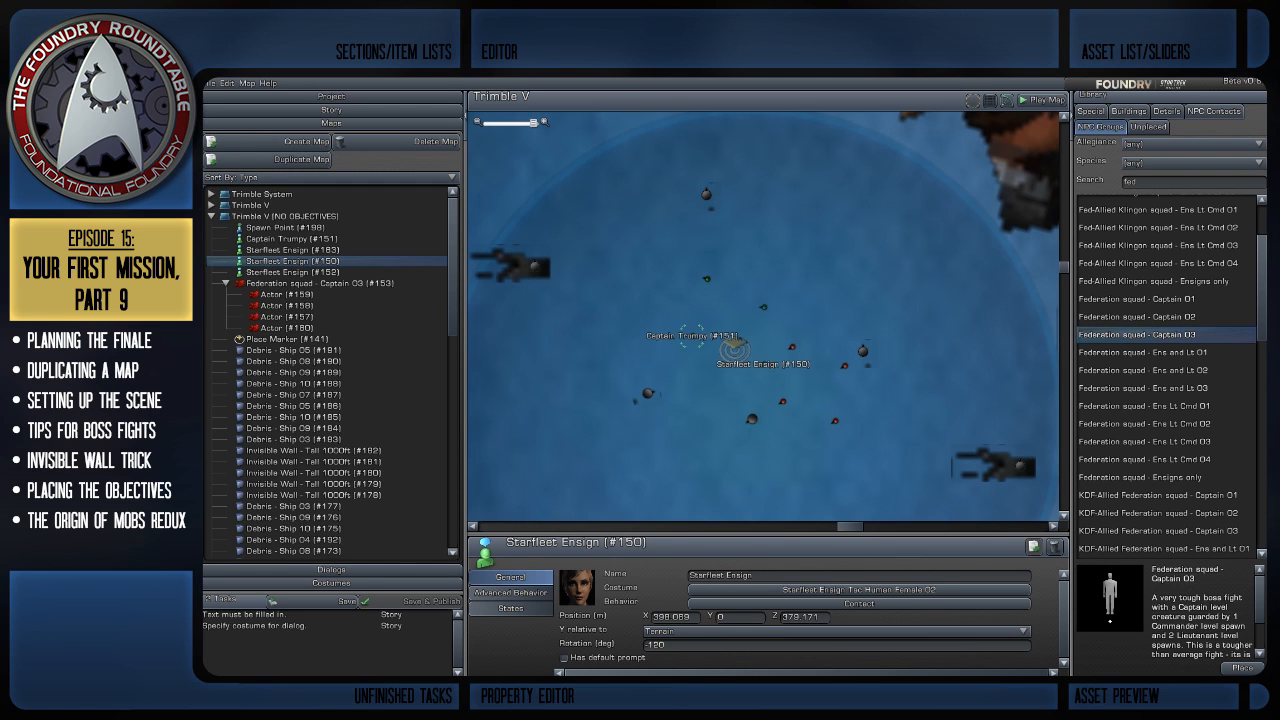
left_click(735, 347)
left_click(782, 404)
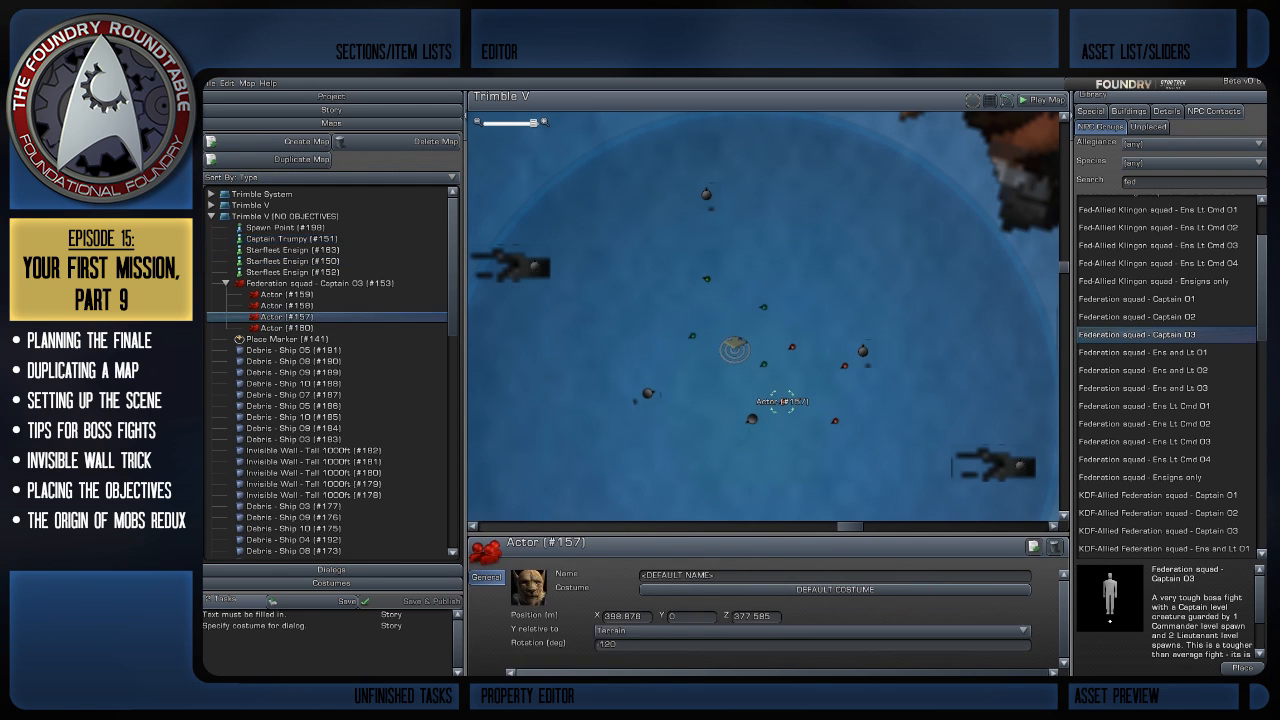
left_click(776, 408)
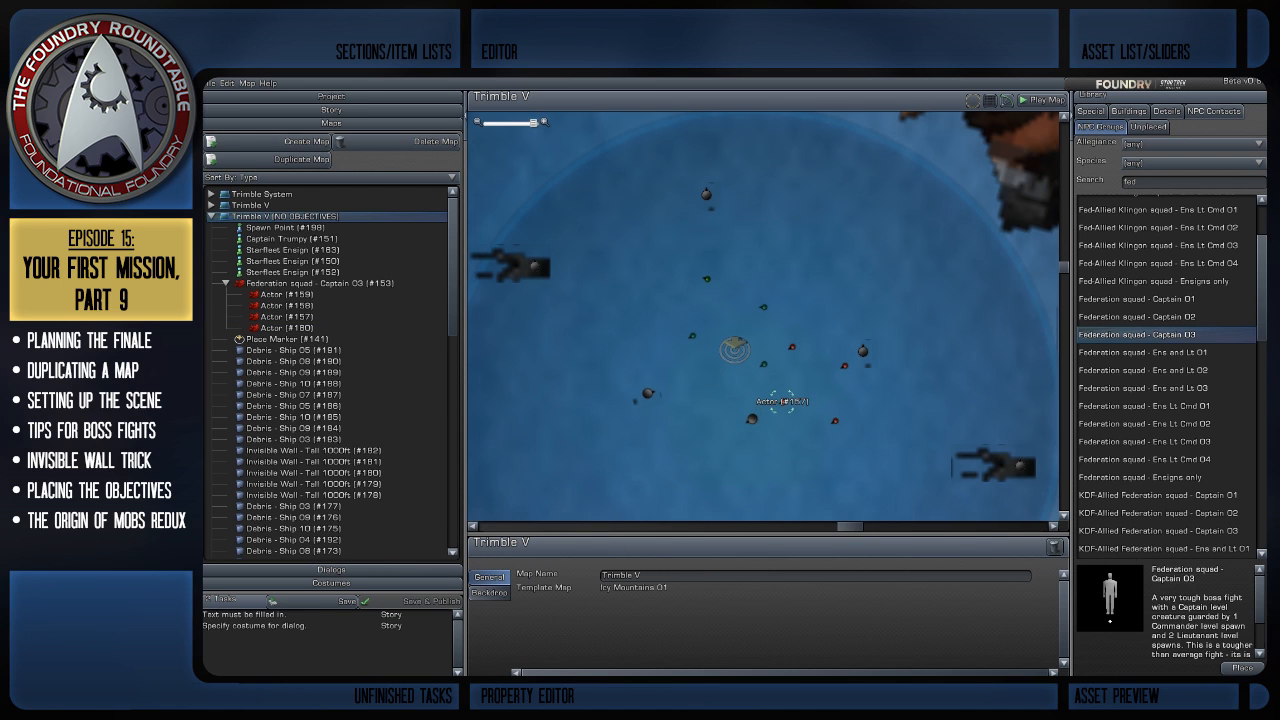
left_click(751, 419)
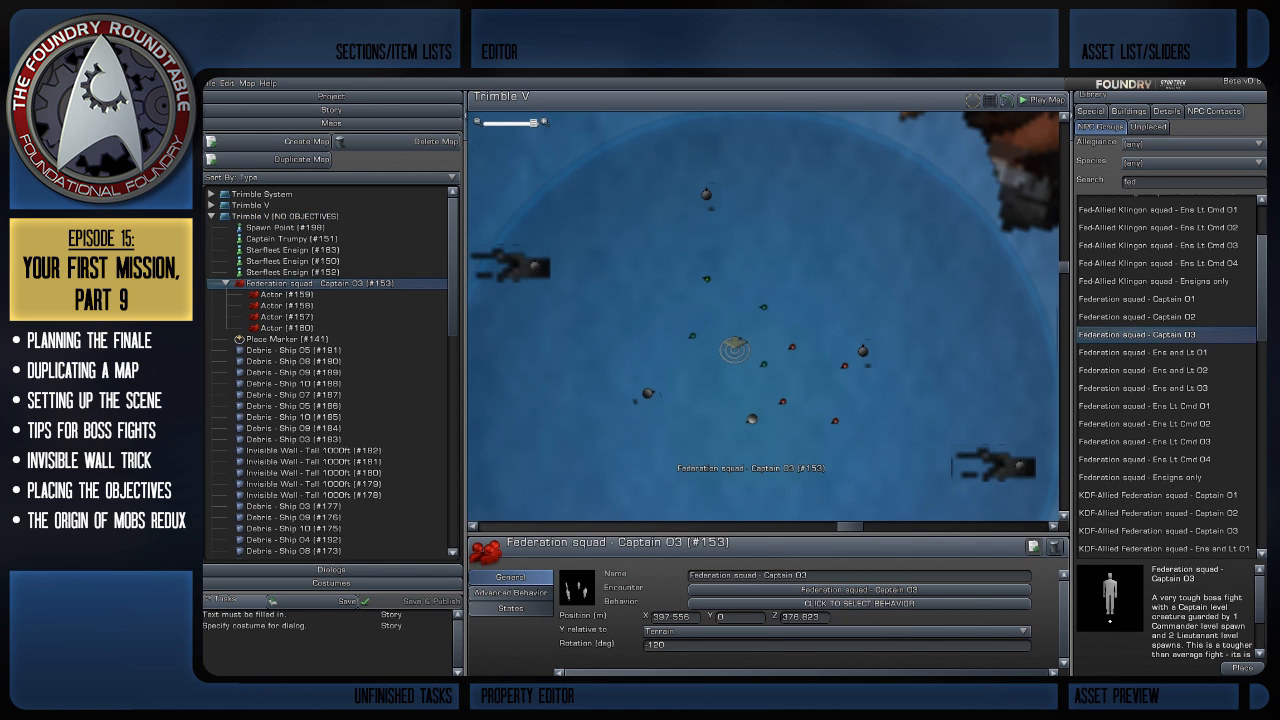
Play-test the Trimble V map and walk up to the squad and rescued crew, targeting characters to identify them
left_click(1041, 99)
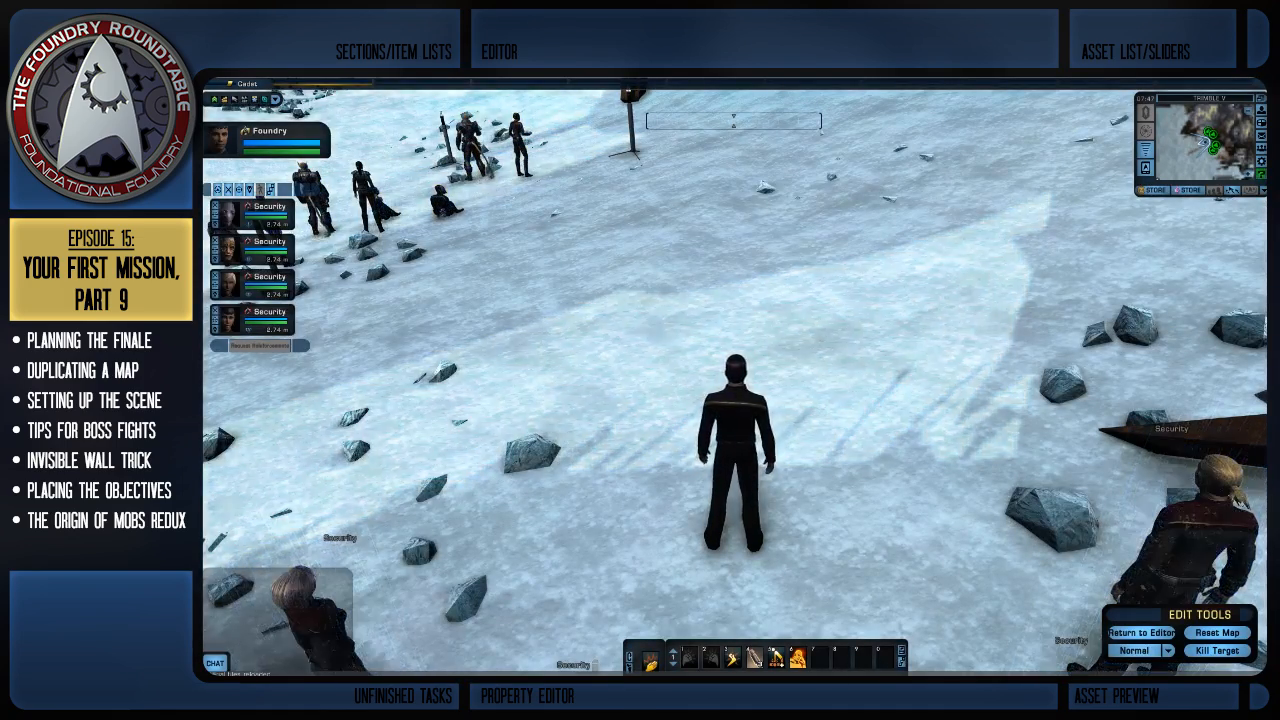
key("w")
key("w")
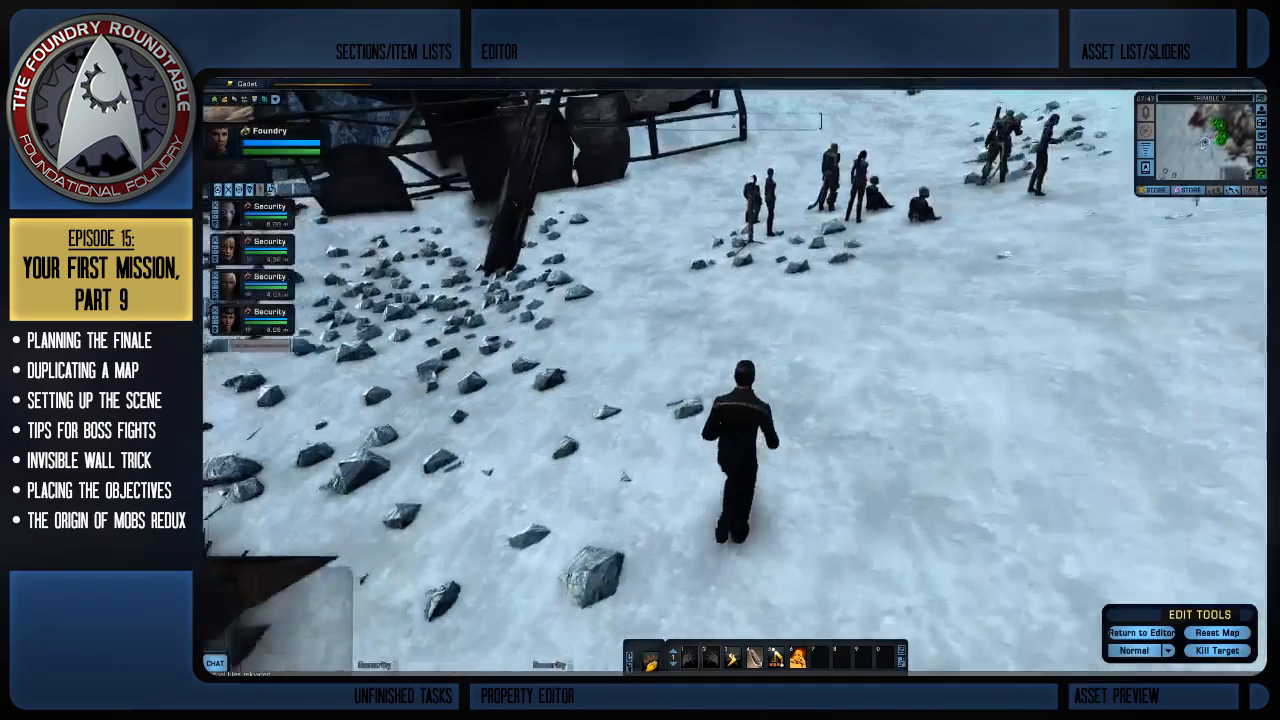
key("w")
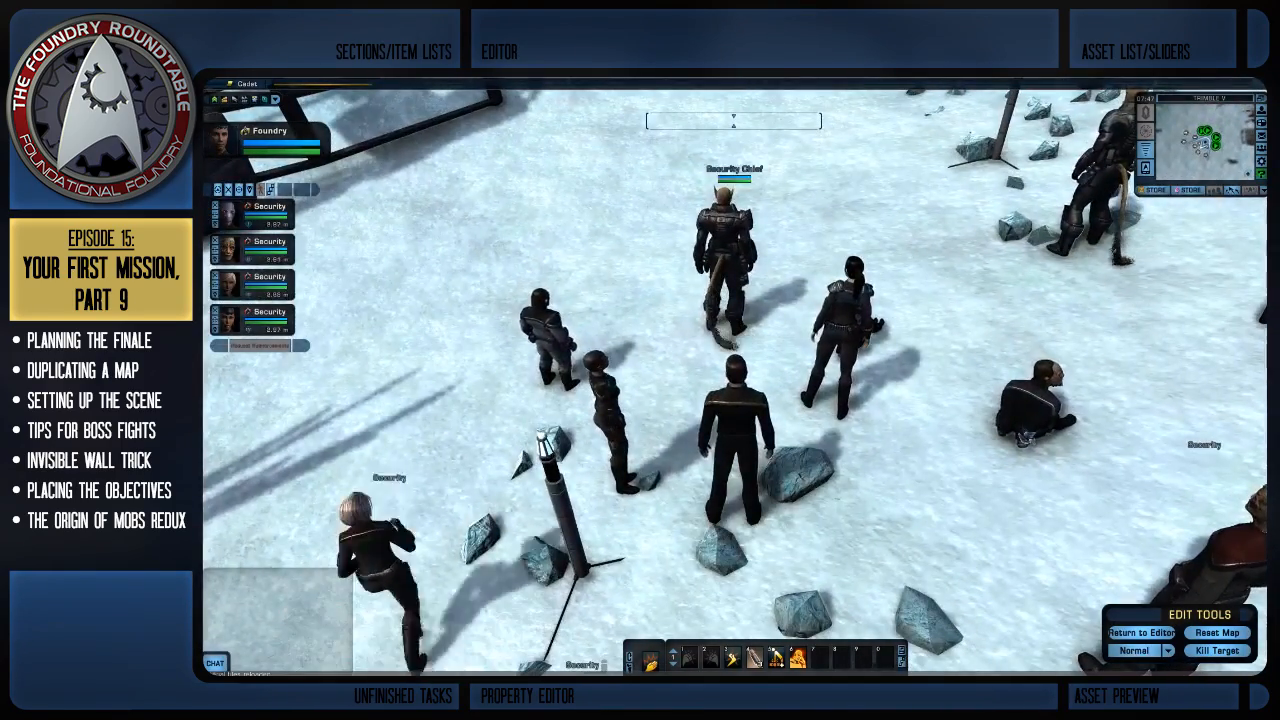
left_click(725, 250)
right_click_drag(606, 385, 1238, 362)
key("w")
key("Tab")
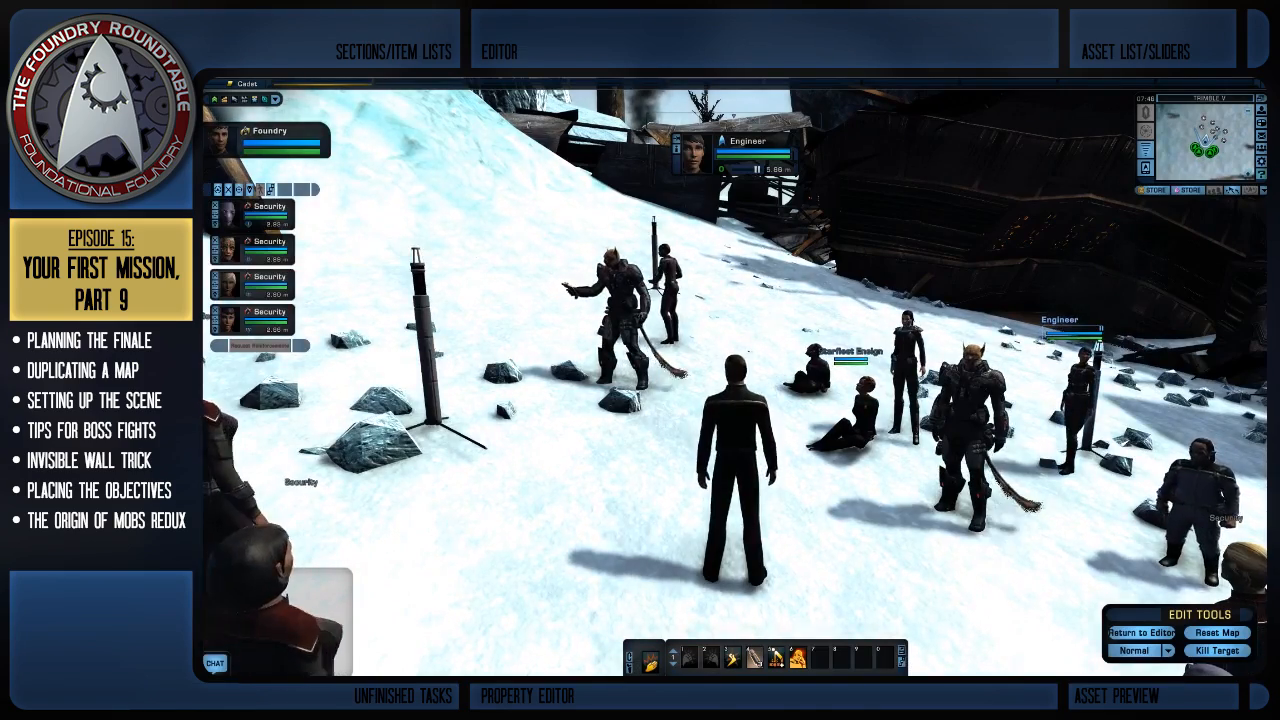
Examine how the enemy squad stands around the rescued crew from several angles, and return to the editor
right_click_drag(740, 380, 890, 352)
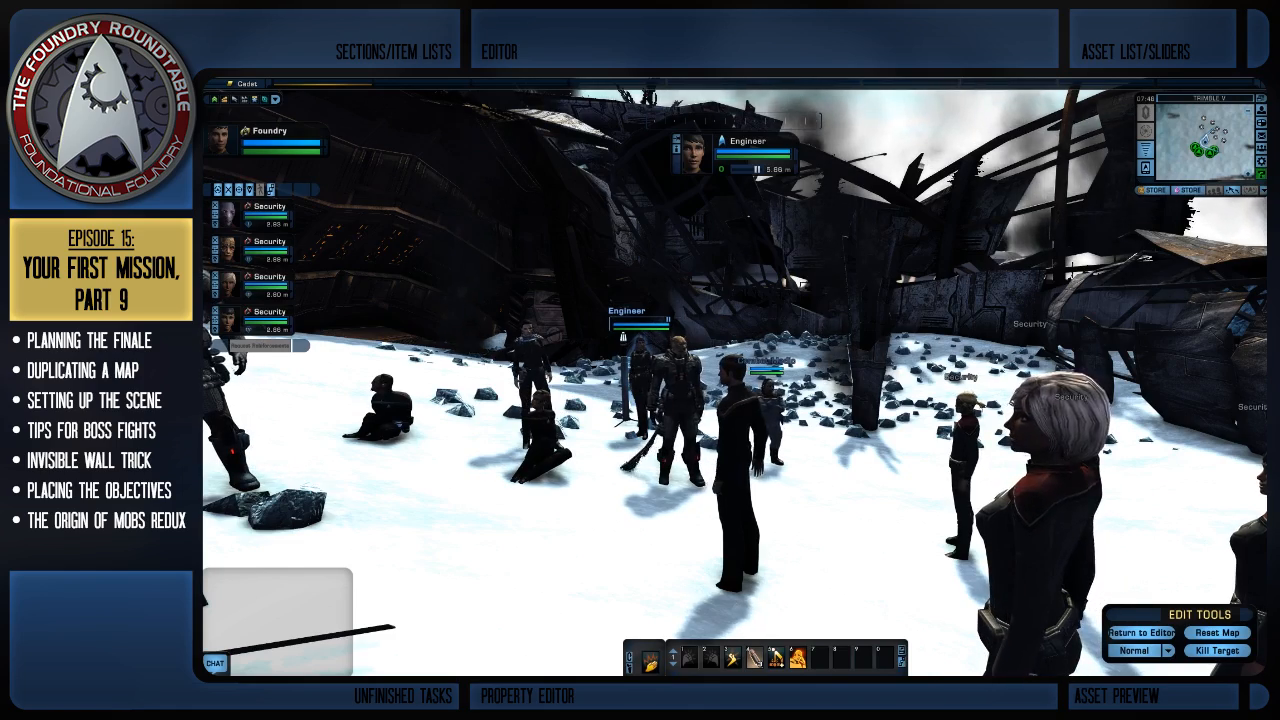
right_click_drag(640, 360, 520, 450)
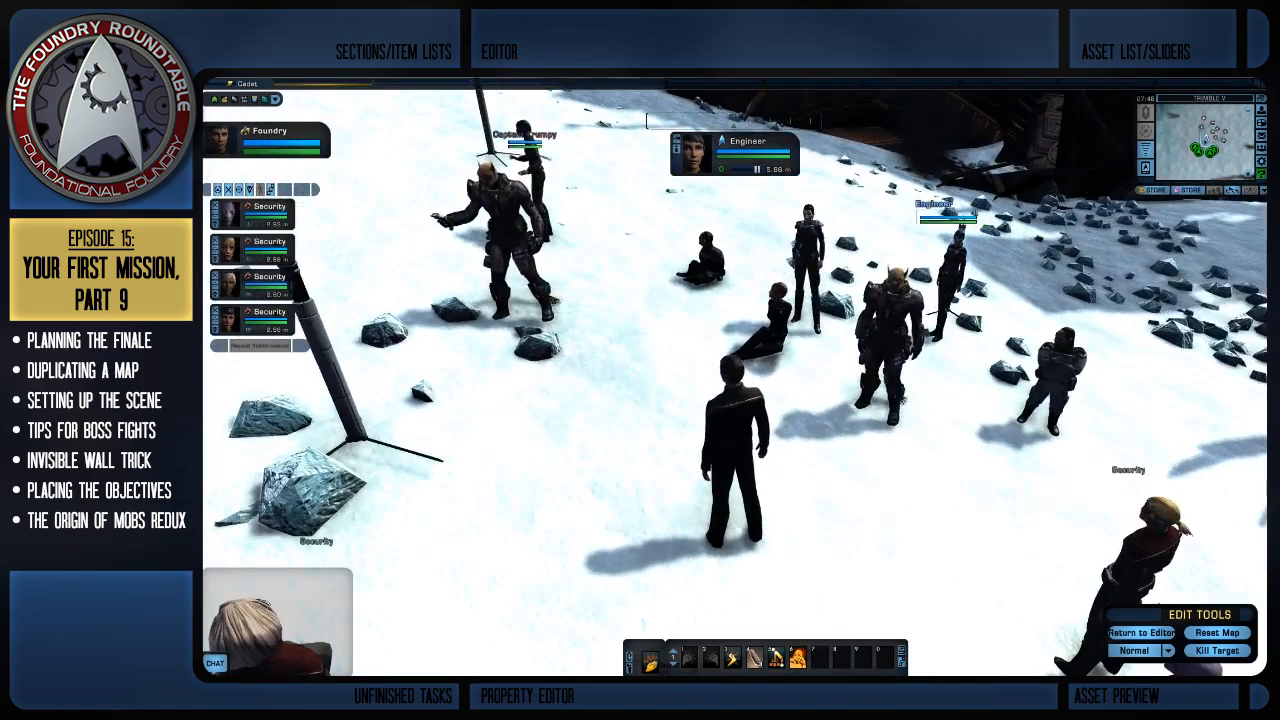
left_click(503, 235)
key("Escape")
key("w")
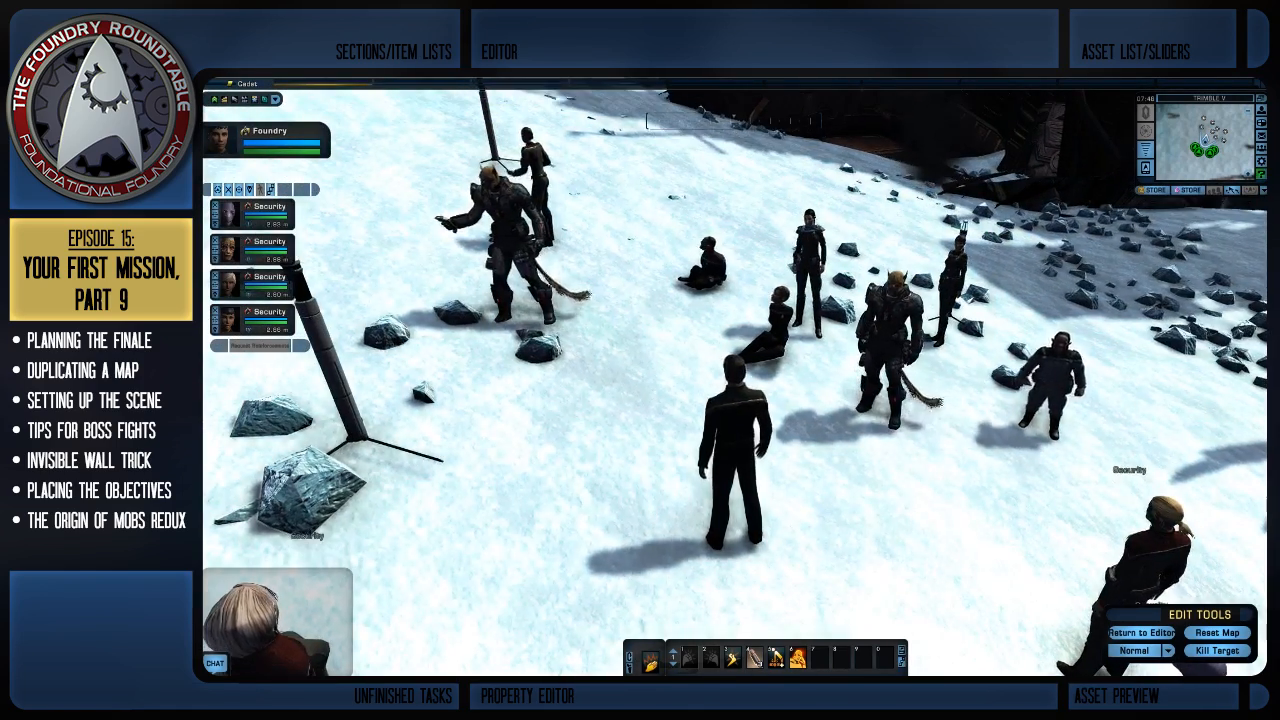
right_click_drag(640, 360, 610, 362)
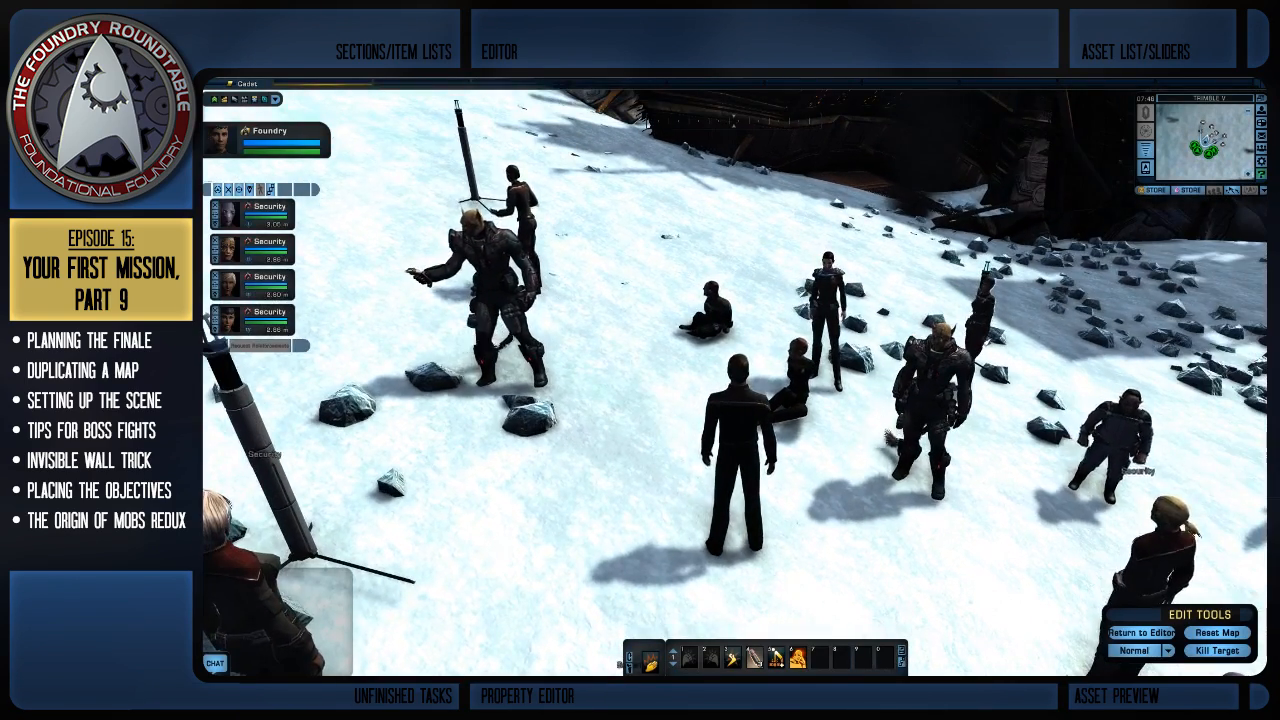
right_click_drag(640, 360, 612, 378)
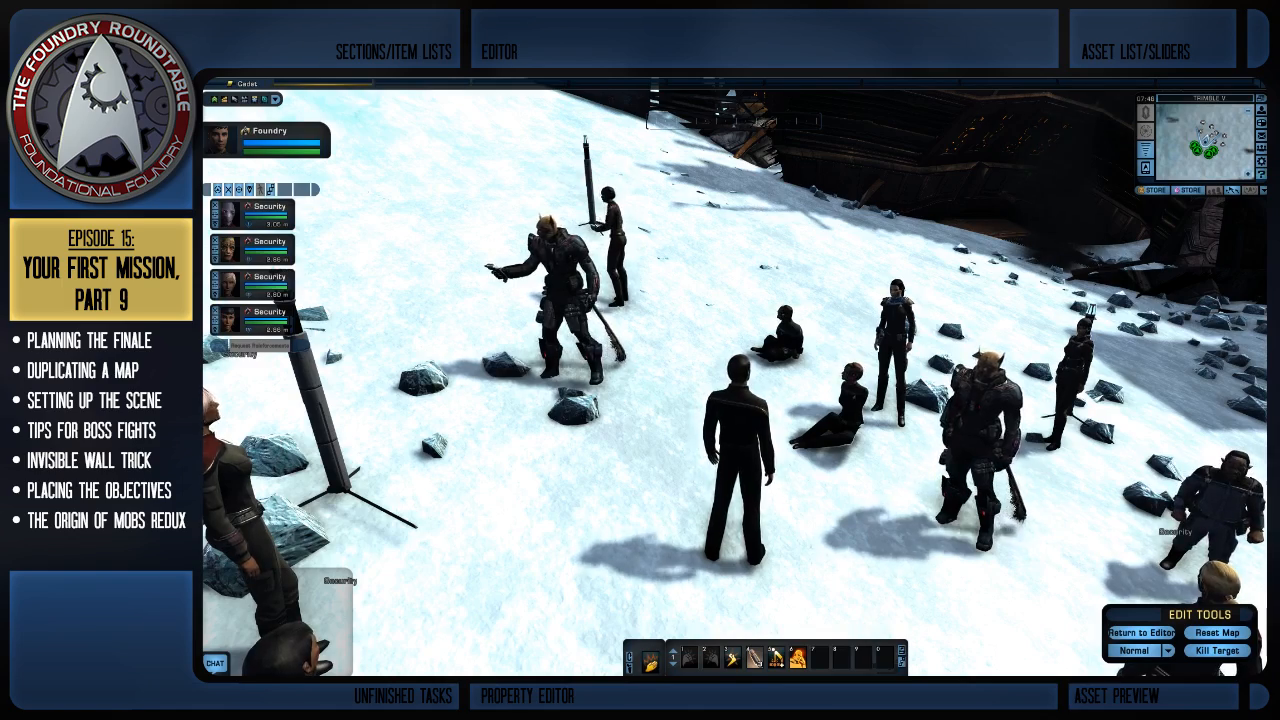
right_click_drag(640, 360, 800, 355)
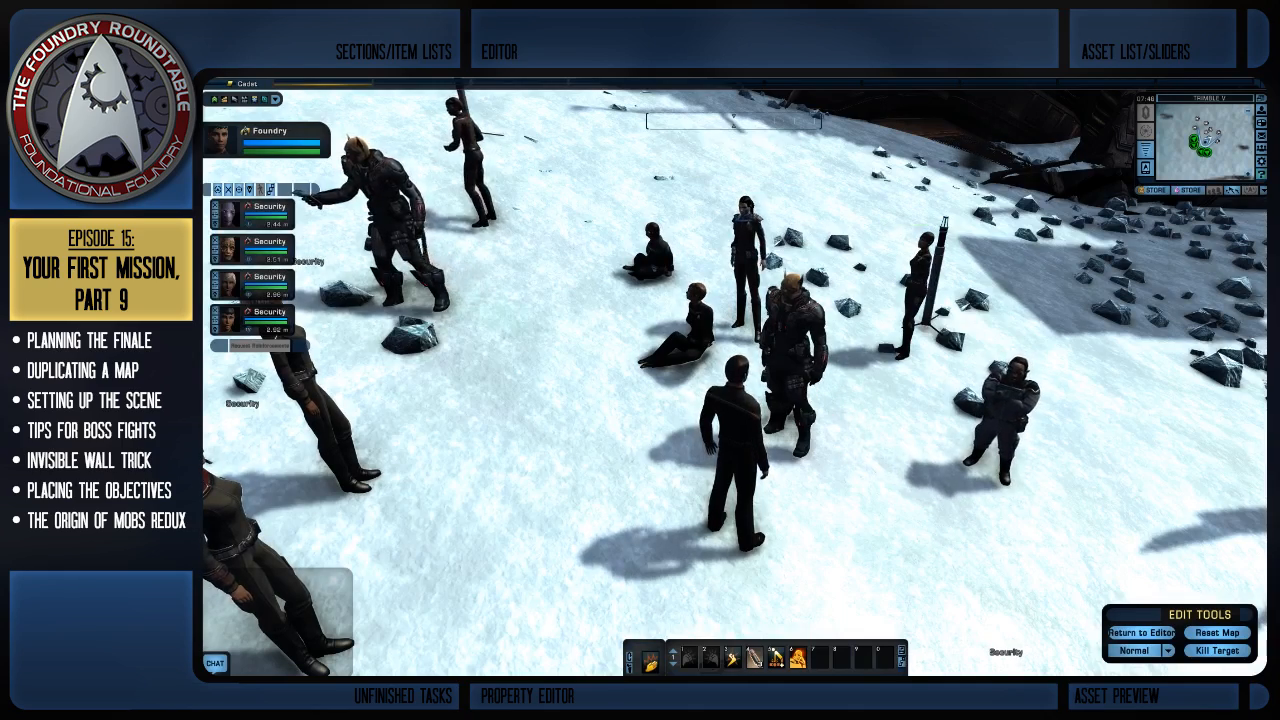
right_click_drag(1000, 400, 1110, 380)
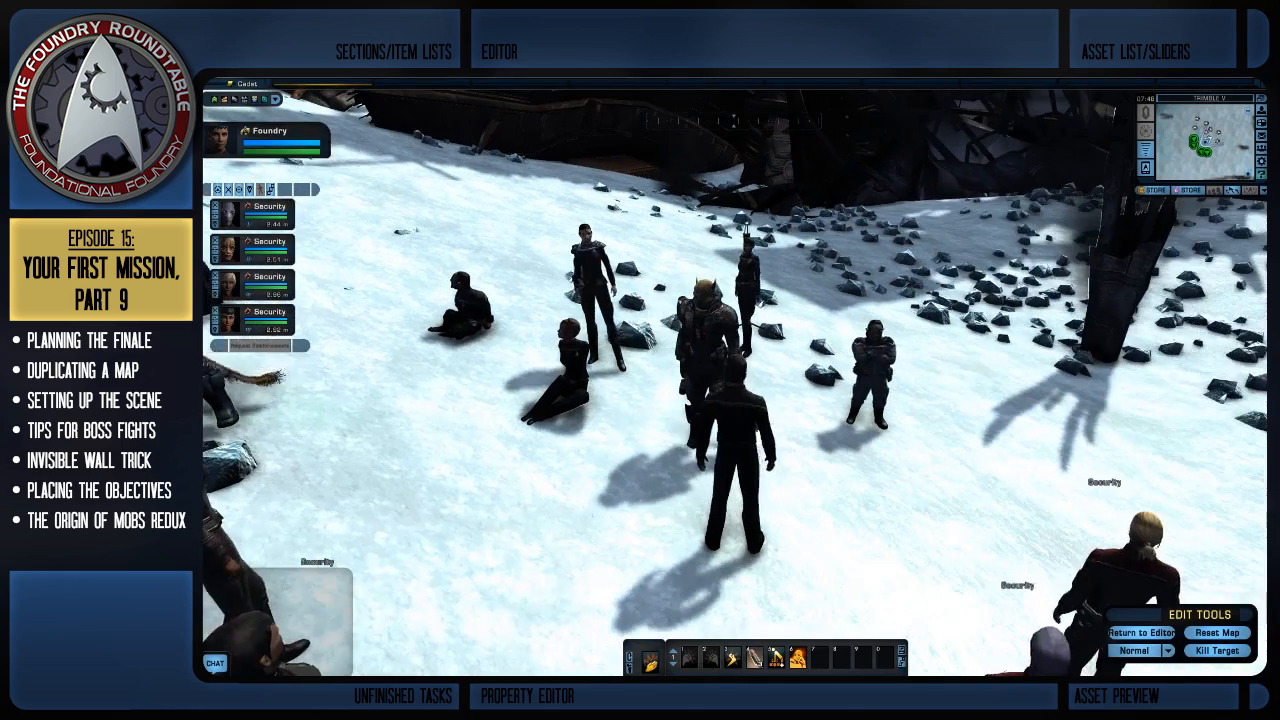
left_click(1140, 632)
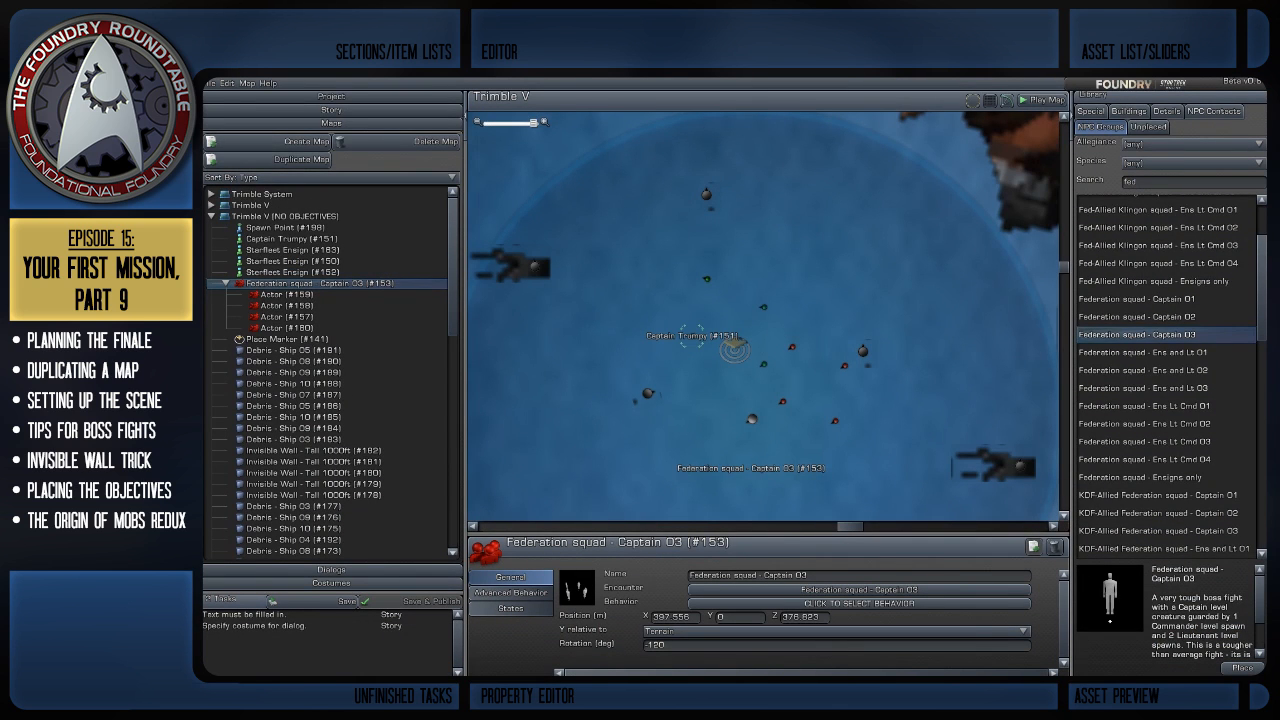
Open the costume selection for squad actor #157 and search for "starfleet"
left_click(783, 402)
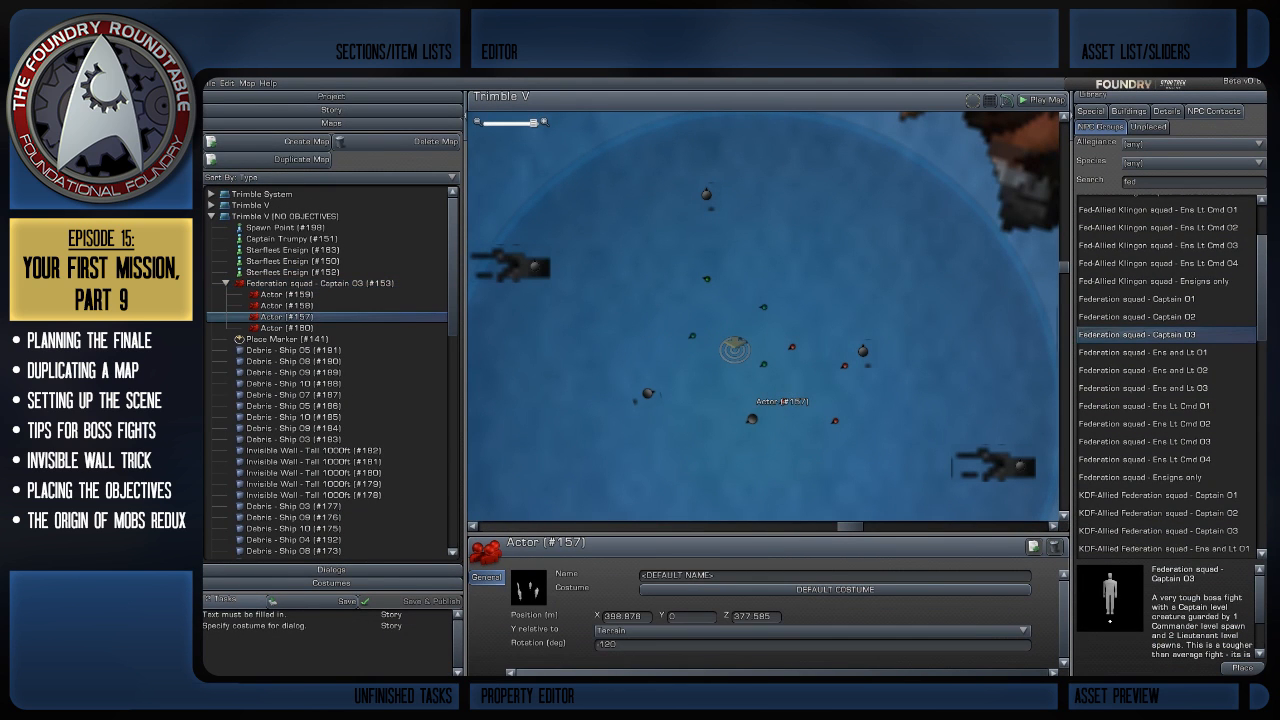
right_click_drag(783, 402, 739, 394)
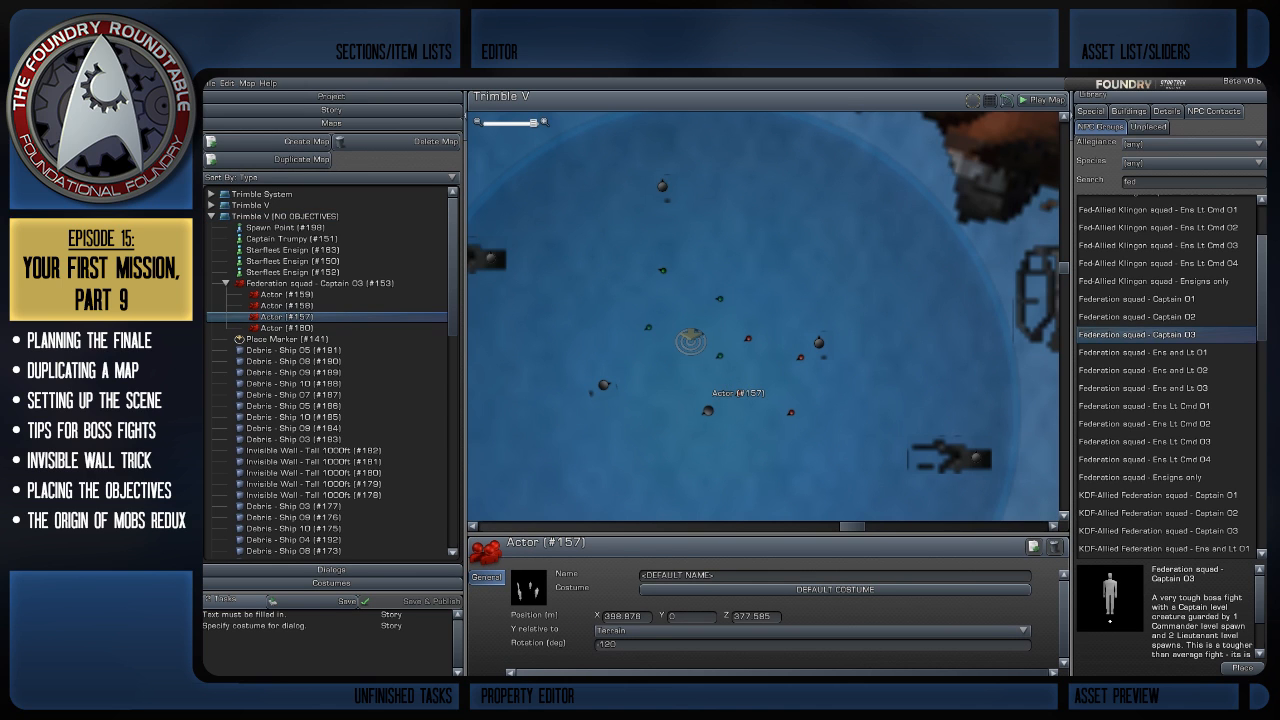
left_click(672, 589)
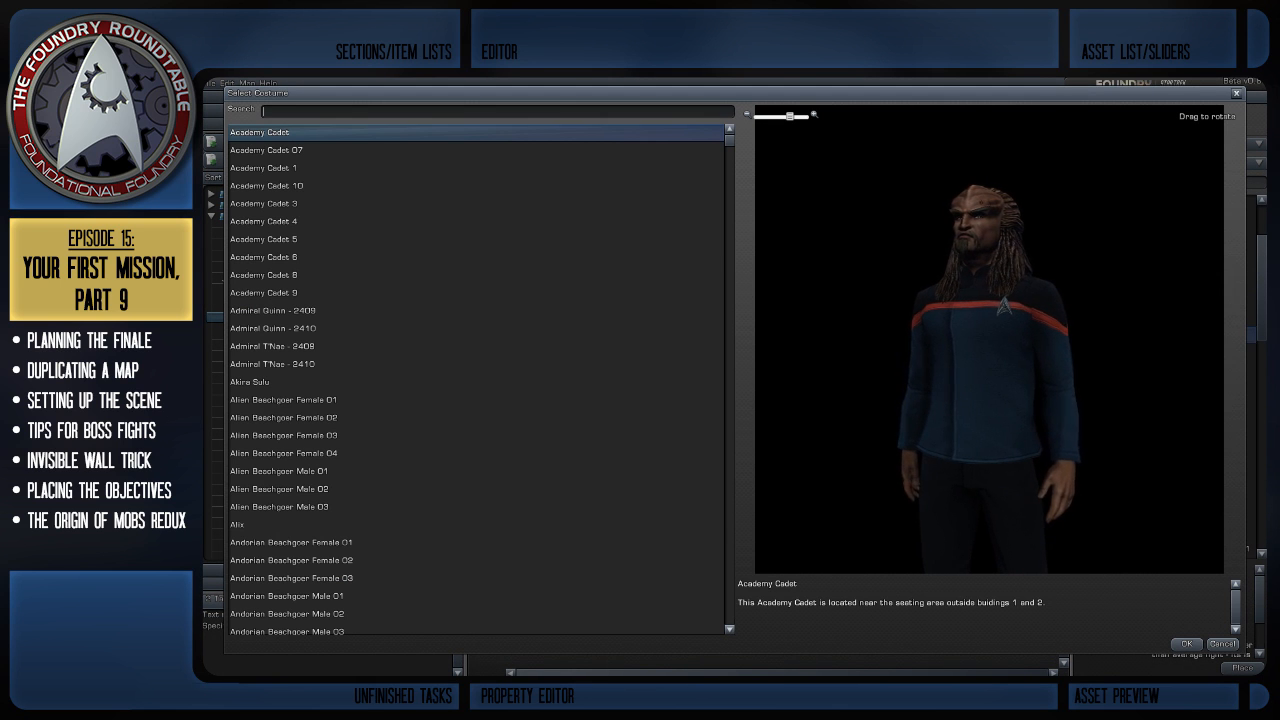
type("star")
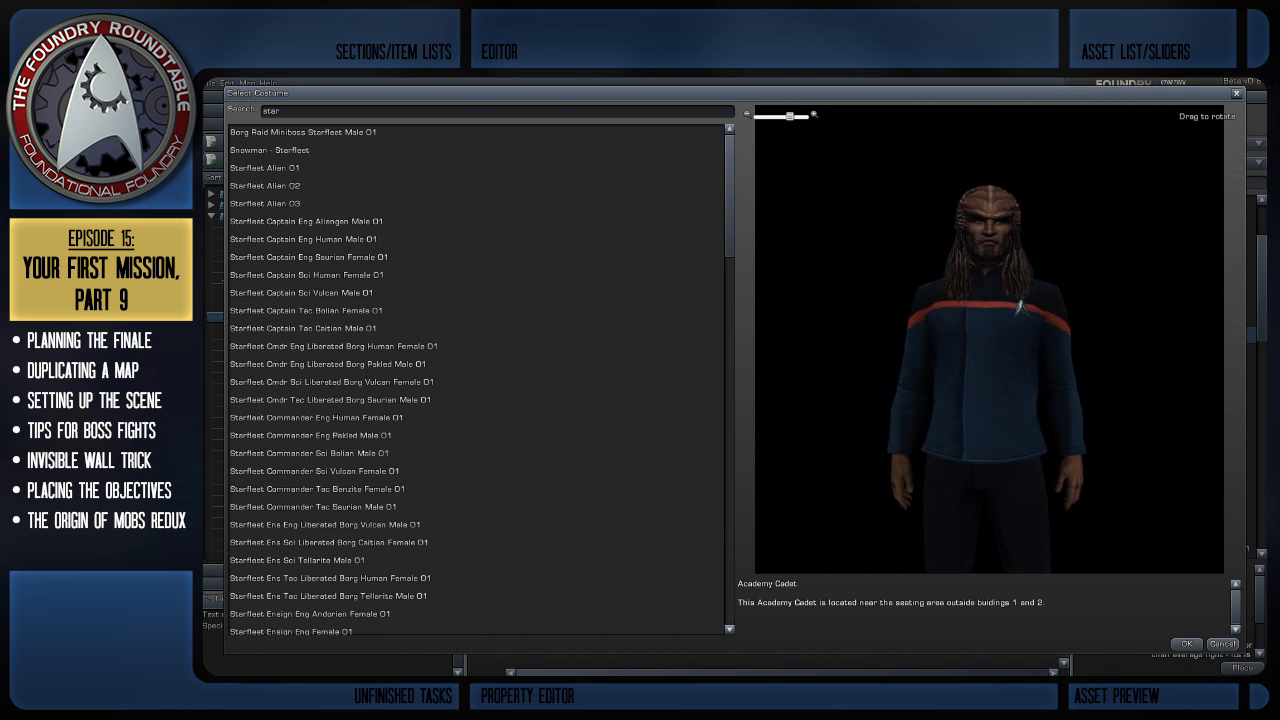
key("BackSpace")
key("BackSpace")
type("ar")
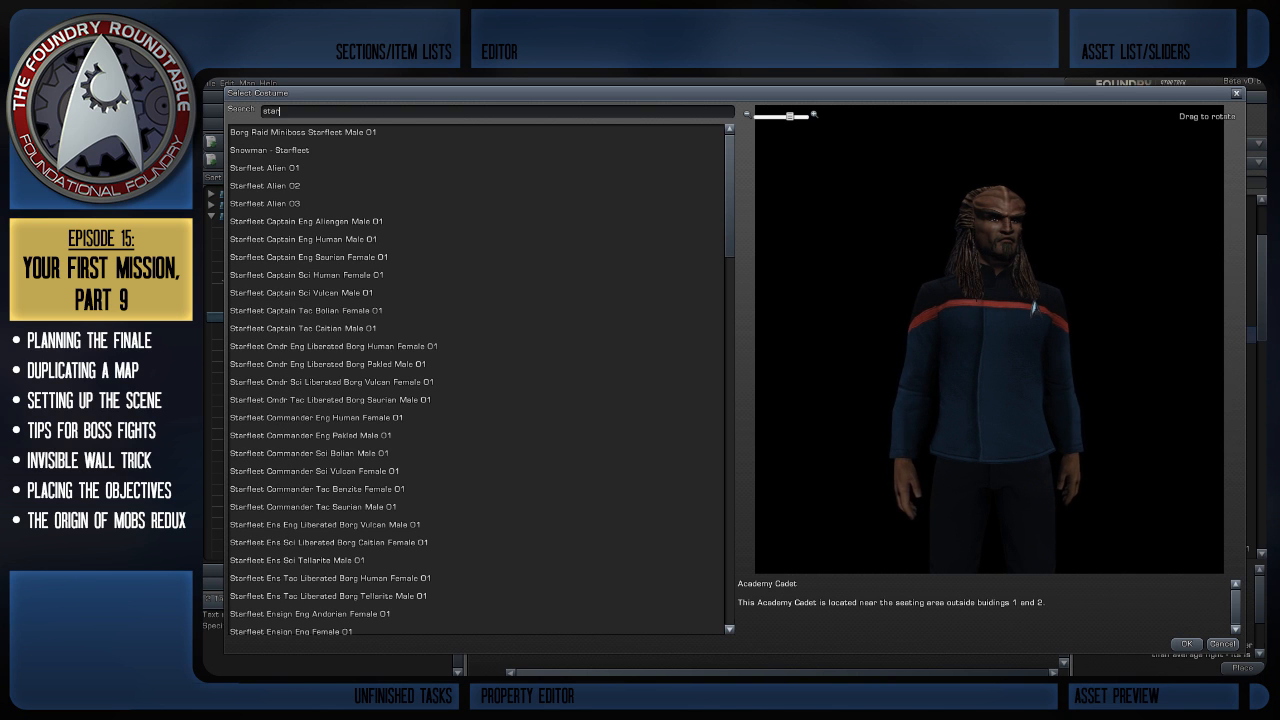
type("fleet")
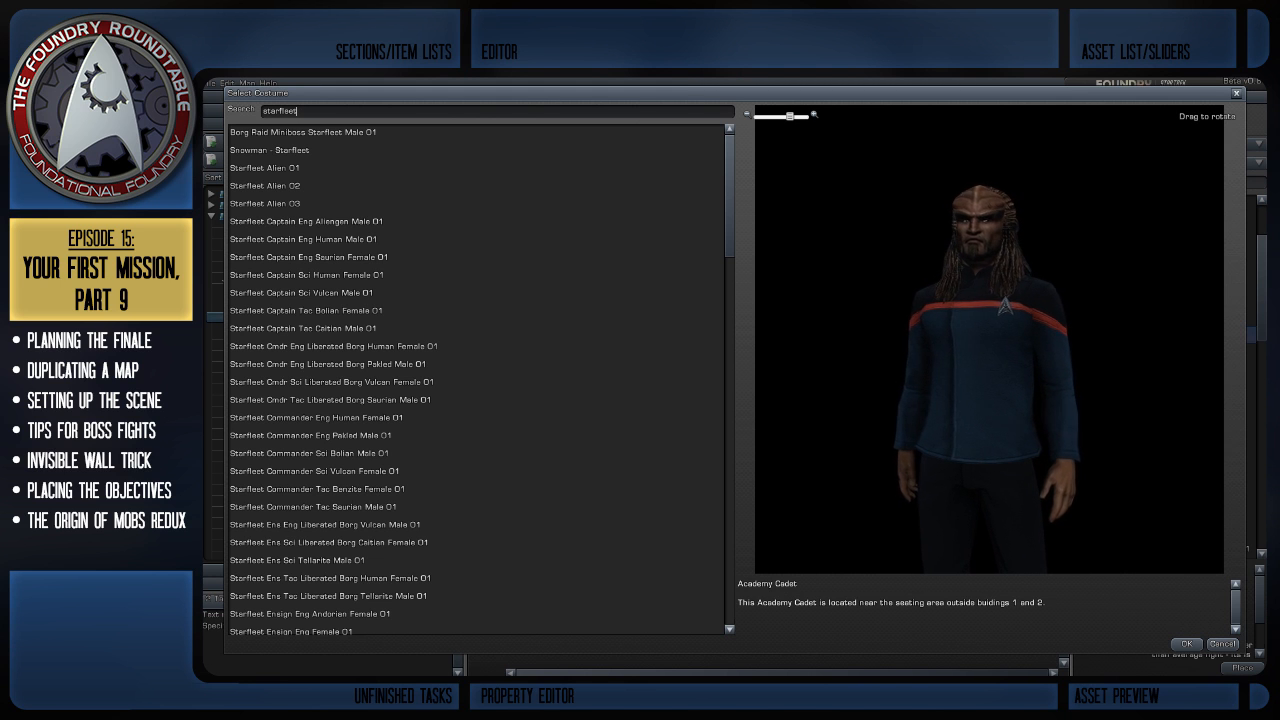
Browse the Starfleet costumes, previewing Starfleet Ensign Sci Benzite Female 02 and Starfleet Captain Sci Vulcan Male 01
scroll(478, 378, "down", 6)
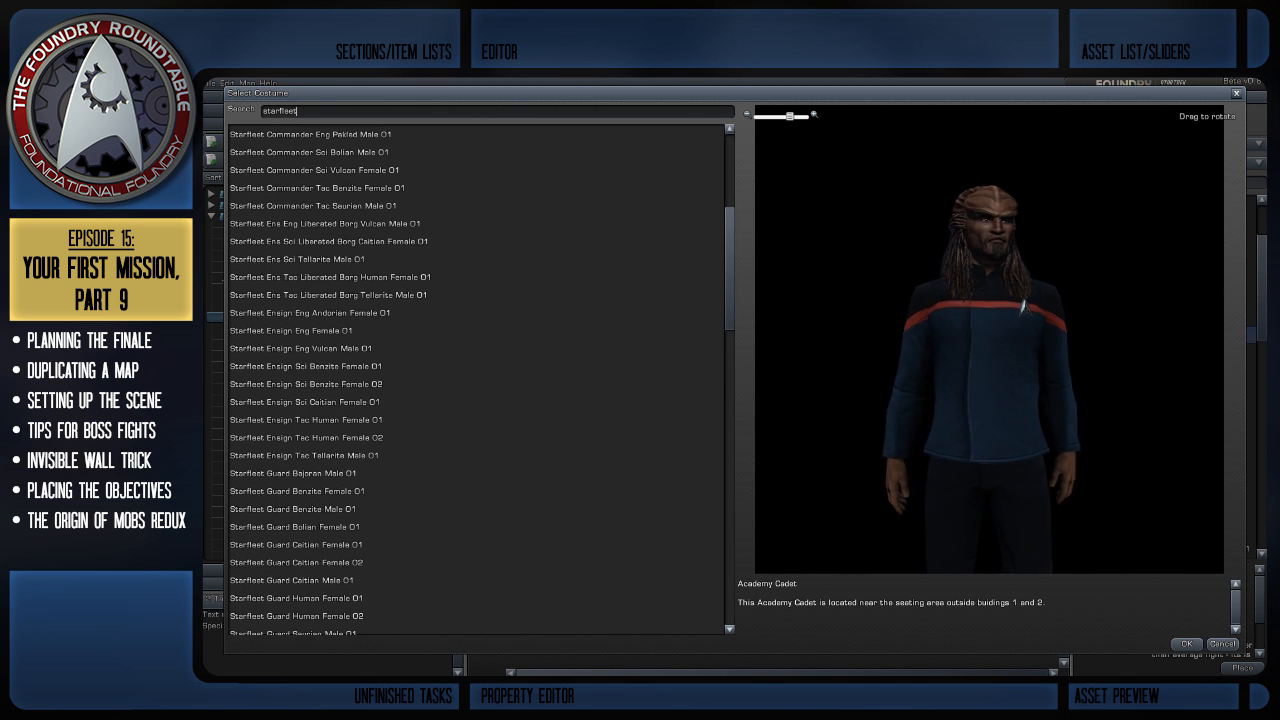
scroll(478, 378, "down", 9)
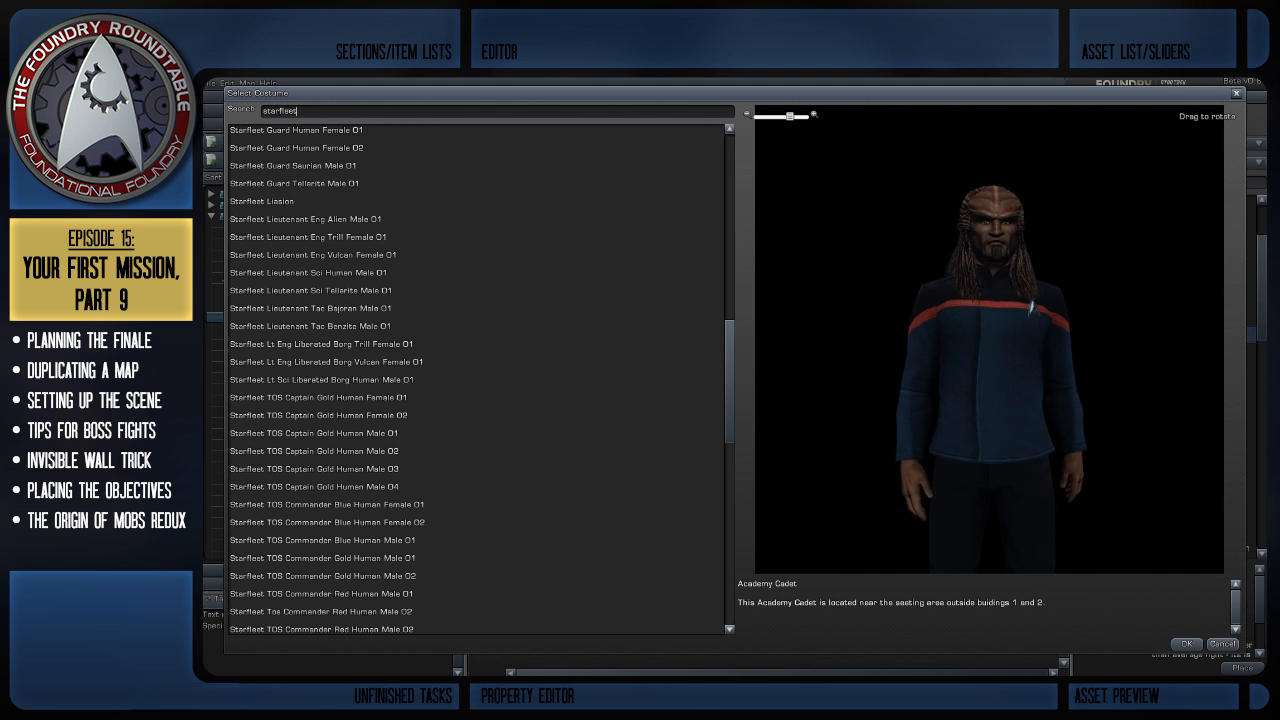
scroll(478, 378, "up", 4)
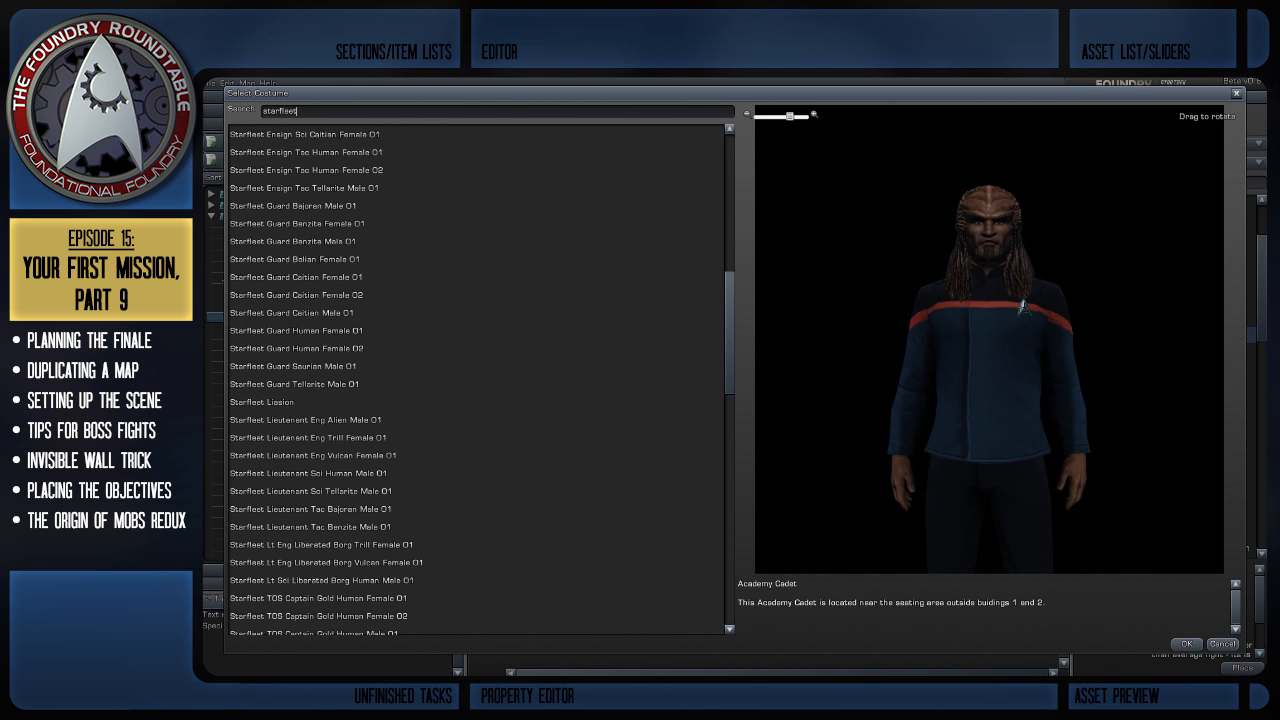
scroll(478, 378, "up", 5)
left_click(400, 285)
scroll(400, 285, "up", 5)
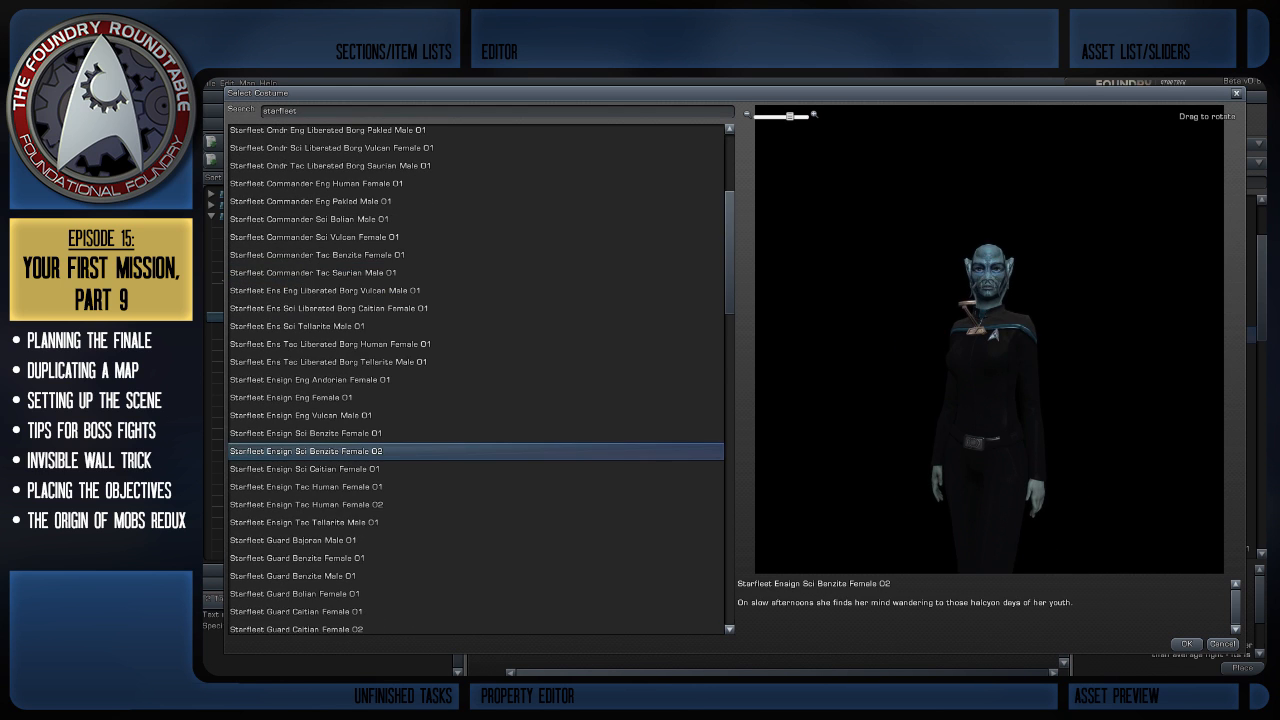
scroll(400, 378, "up", 4)
left_click(400, 313)
left_click(400, 260)
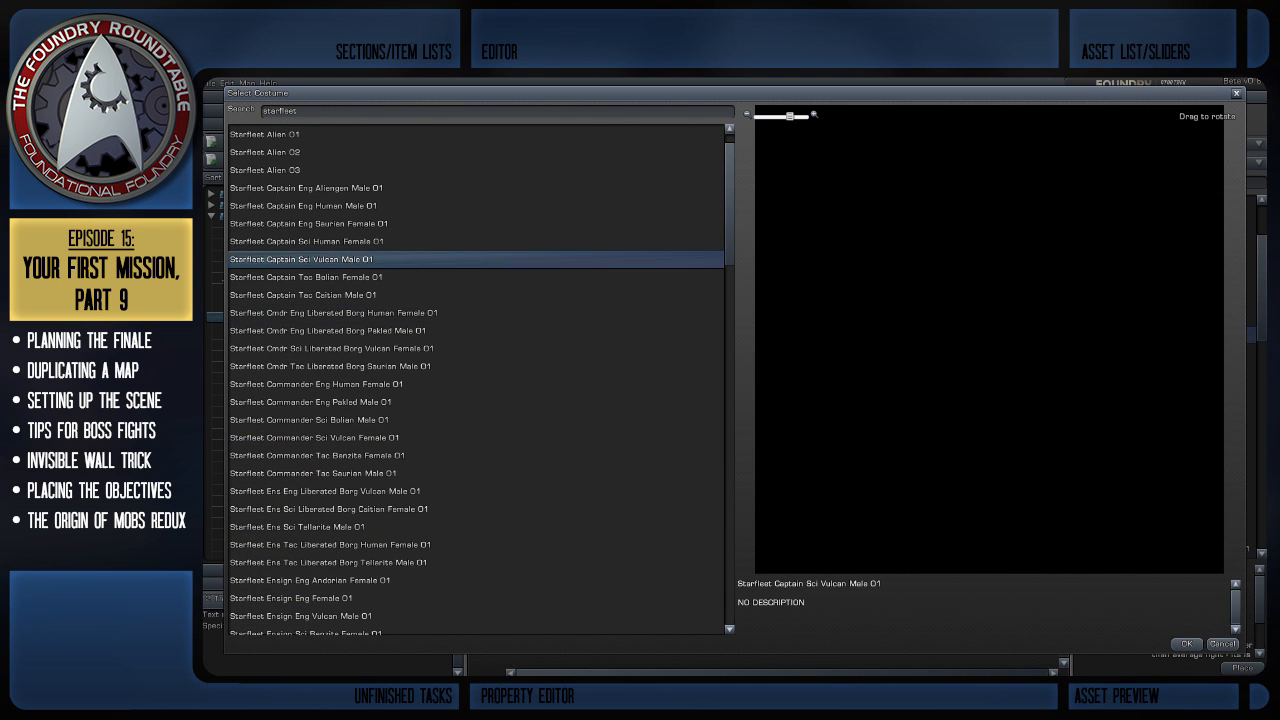
Compare the Starfleet captain costumes and assign Starfleet Captain Tac Caitian Male 01 to the actor
left_click(400, 188)
left_click(400, 206)
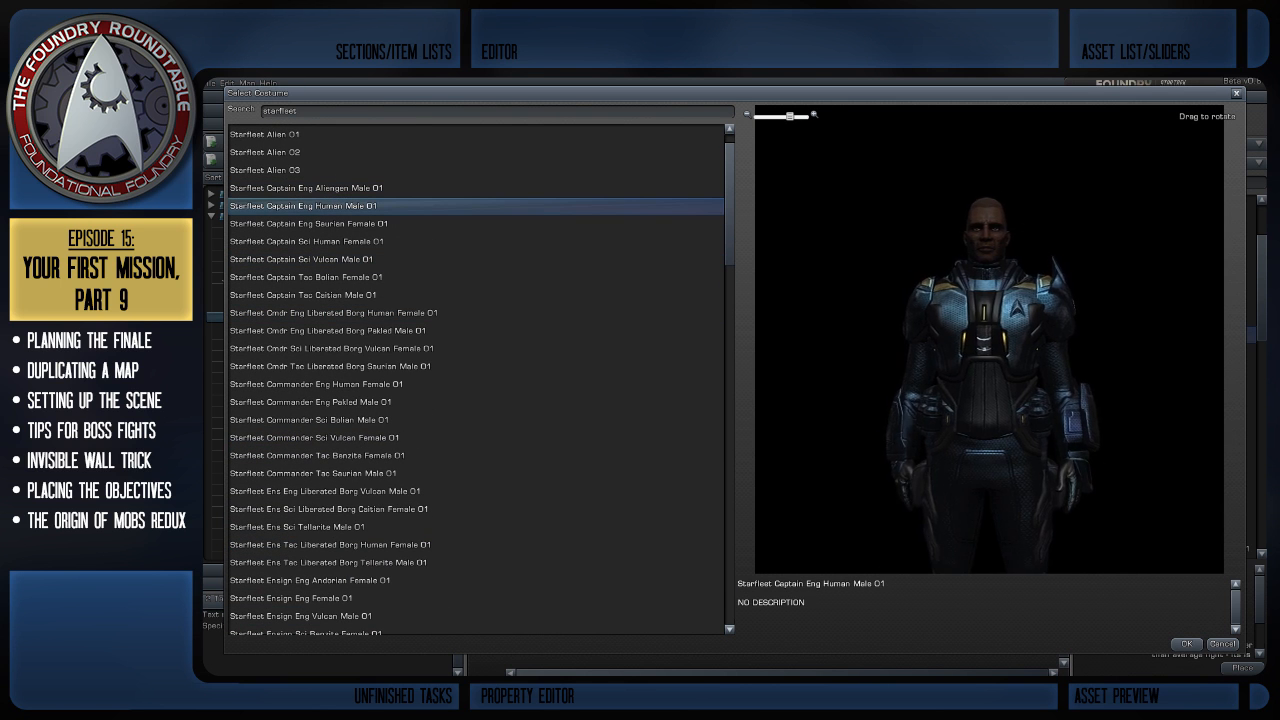
left_click(400, 224)
left_click(400, 242)
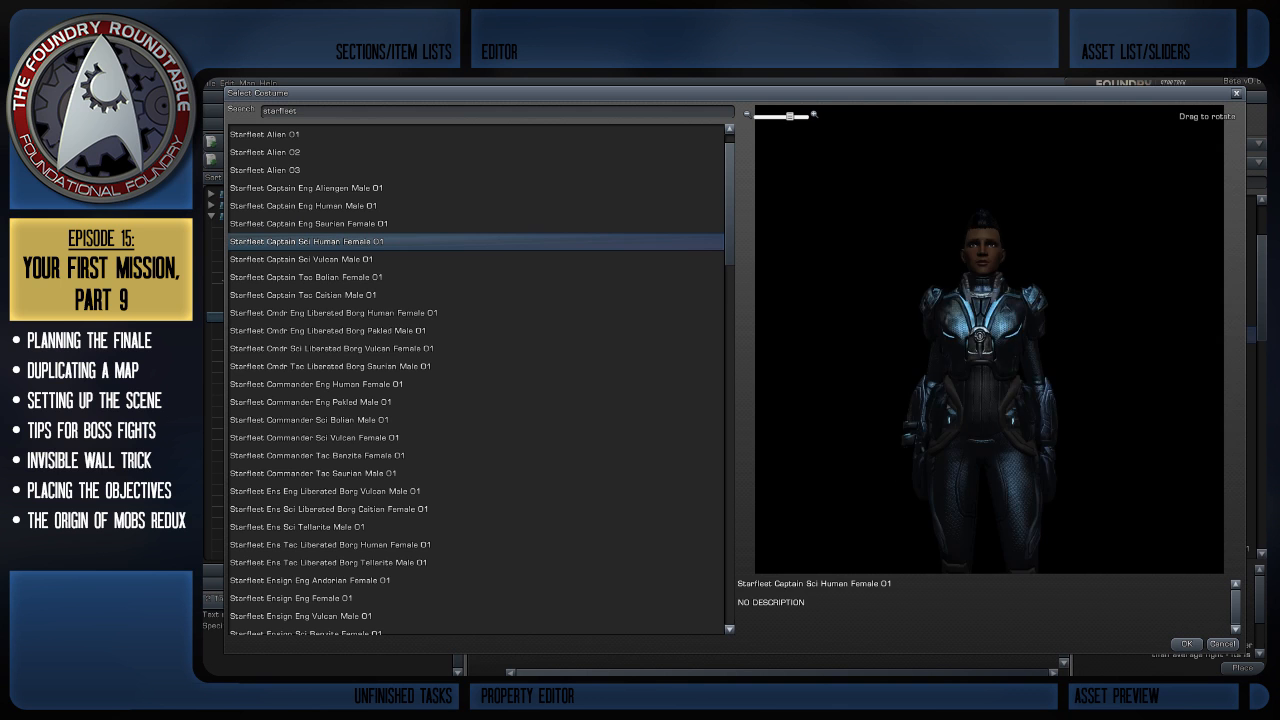
left_click(400, 259)
left_click(400, 277)
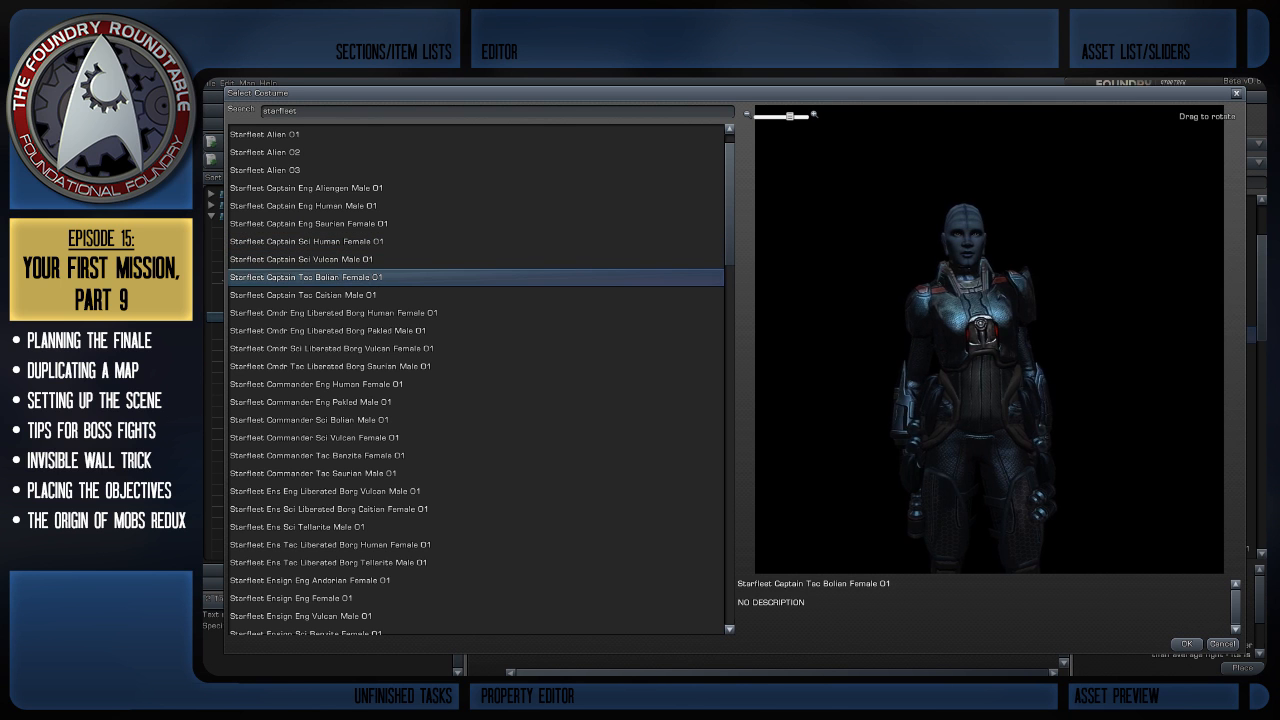
left_click(400, 295)
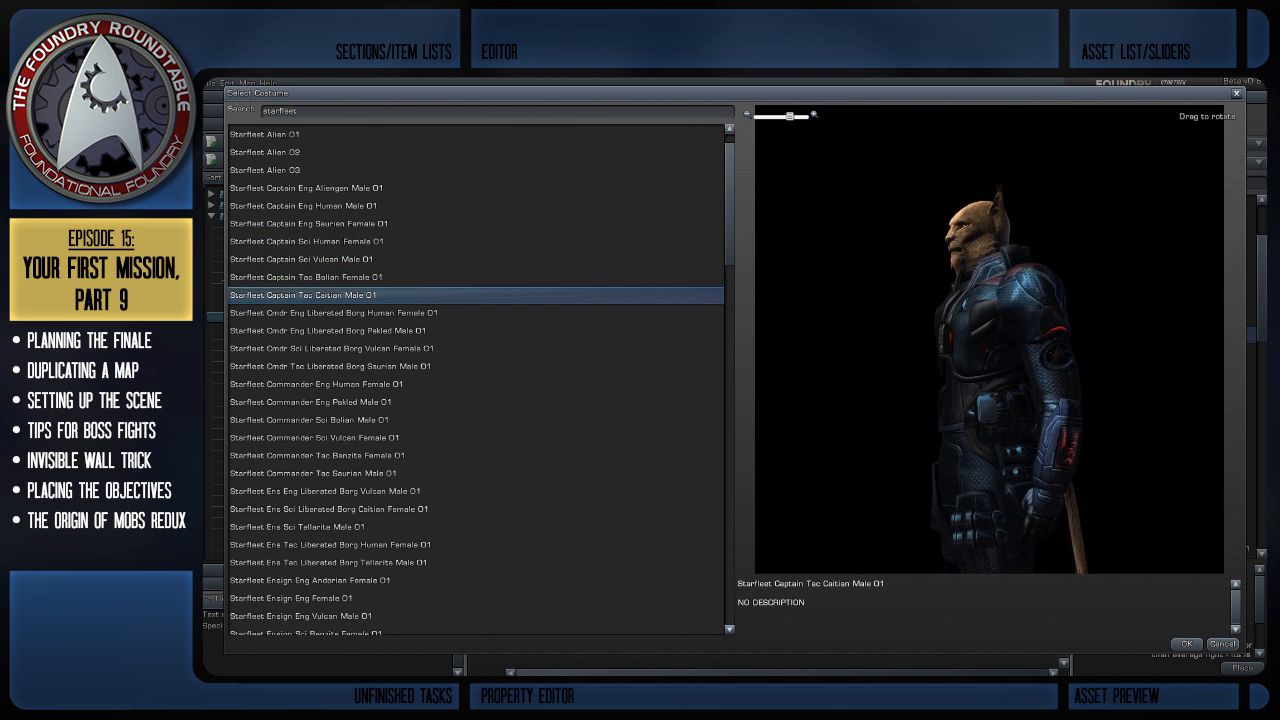
left_click(1187, 644)
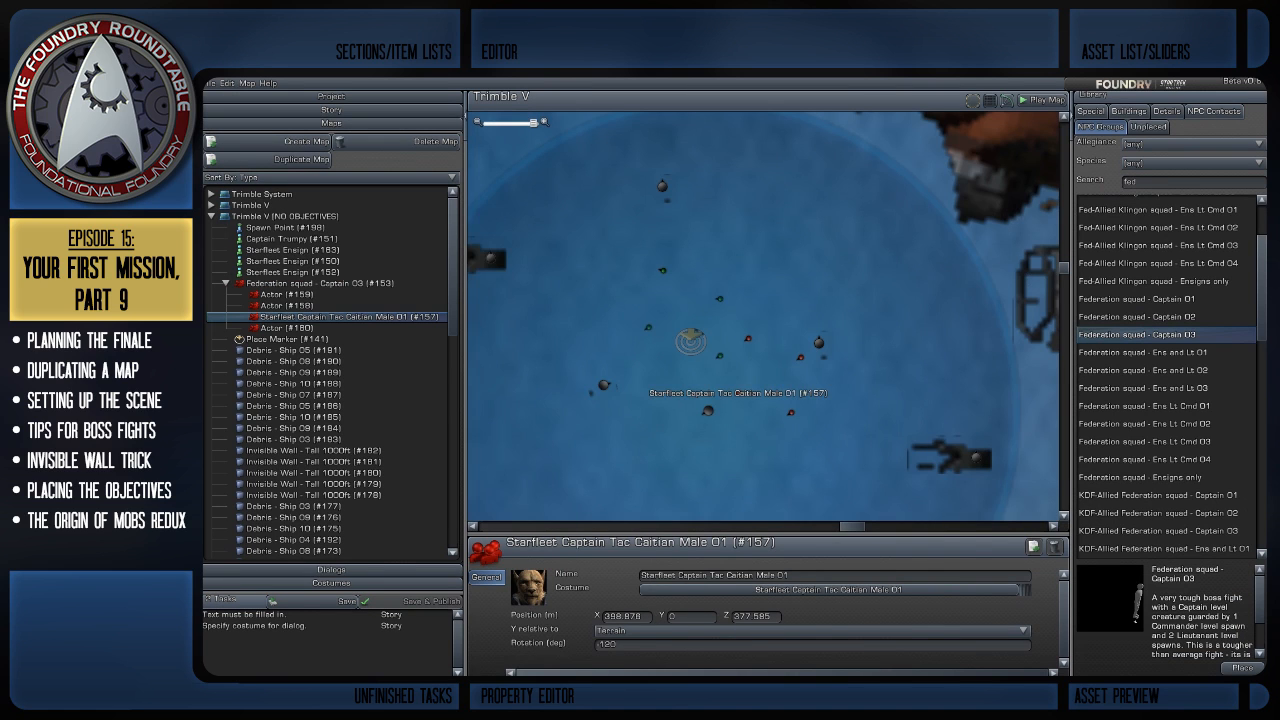
Inspect Starfleet Ensign #163 and the squad actors that still use the default costume
left_click_drag(760, 260, 722, 257)
left_click(624, 267)
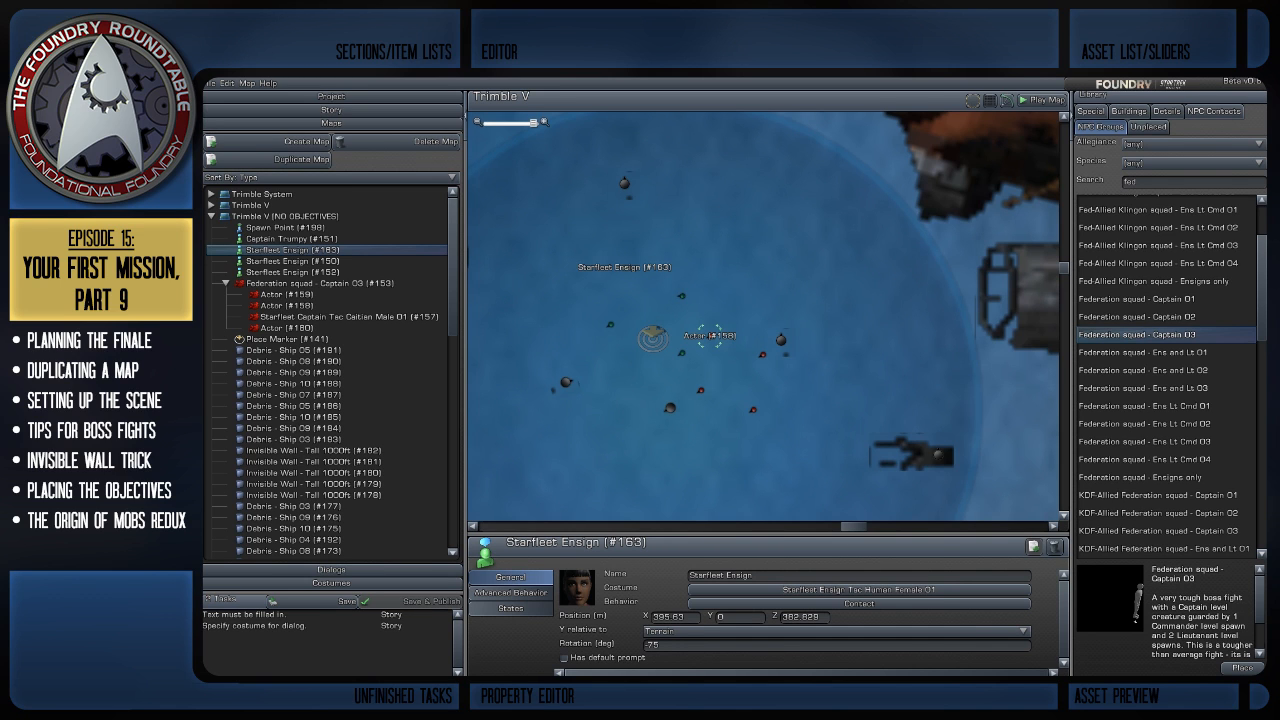
left_click(710, 336)
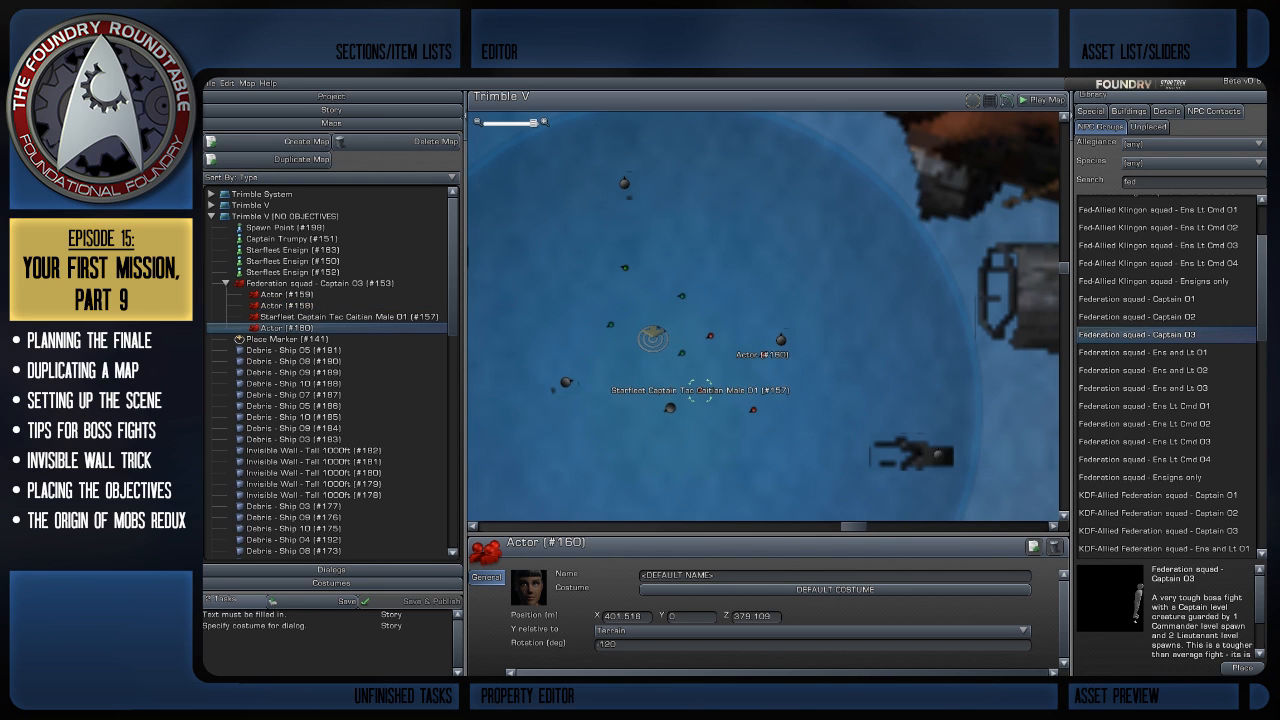
Compare the squad actors with Starfleet Ensign #163, and search the costume list for squad actor #158 for "starfleet"
left_click(700, 390)
left_click(753, 409)
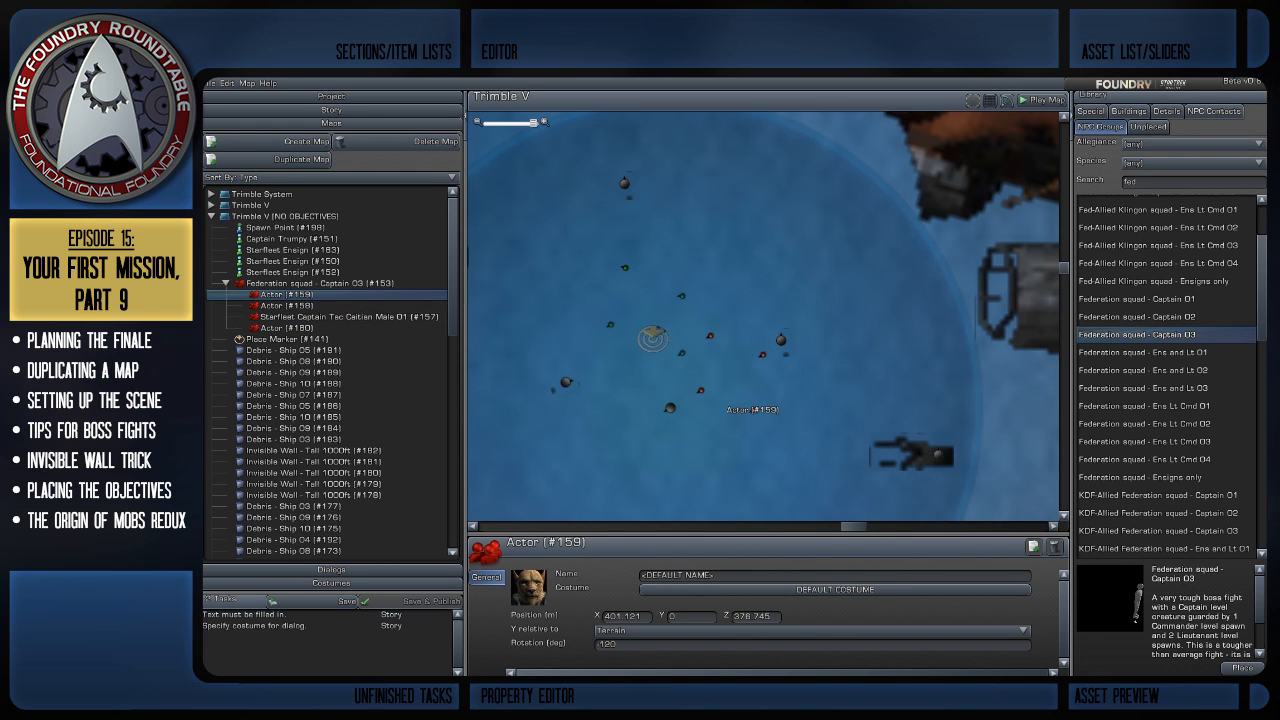
left_click(700, 390)
left_click(710, 336)
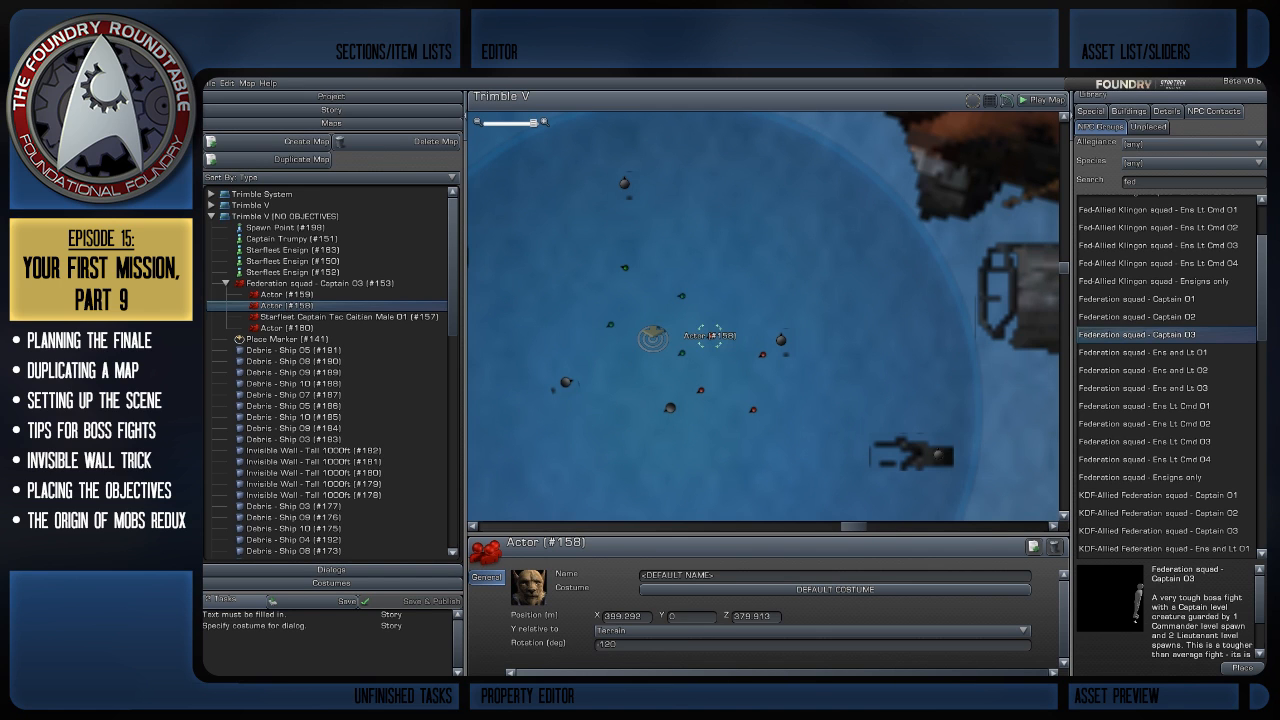
left_click(624, 266)
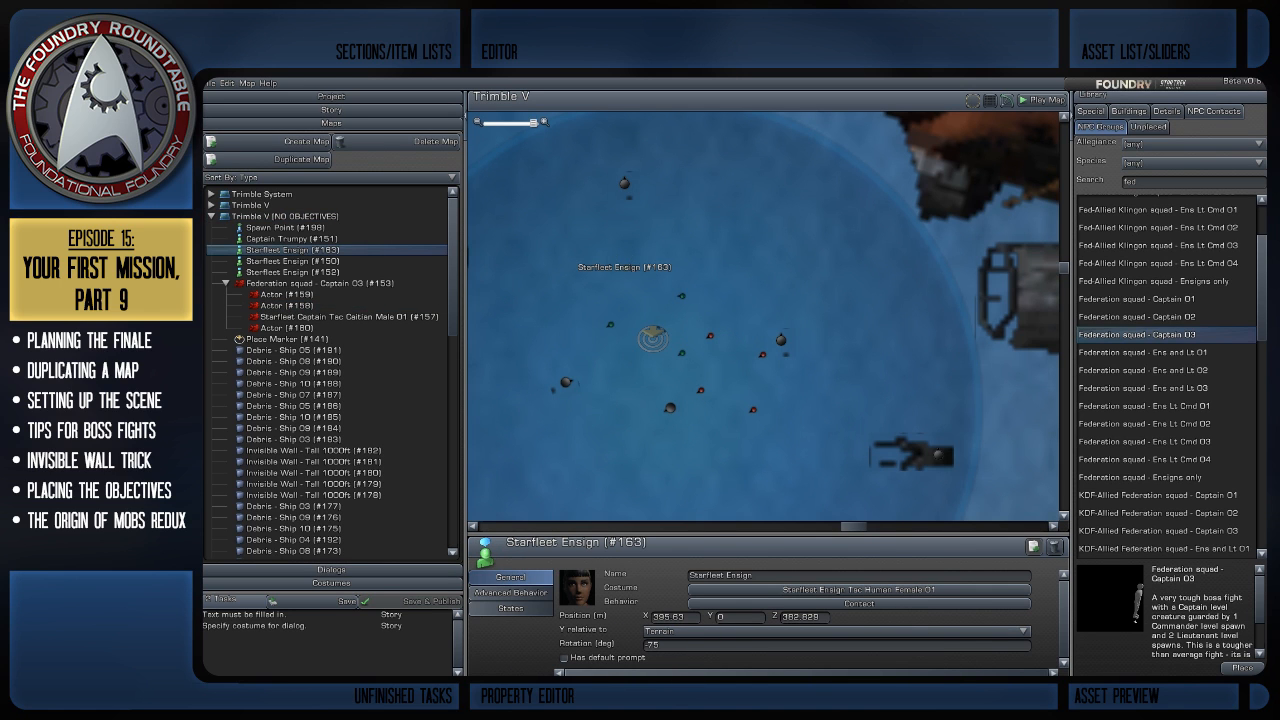
left_click(710, 335)
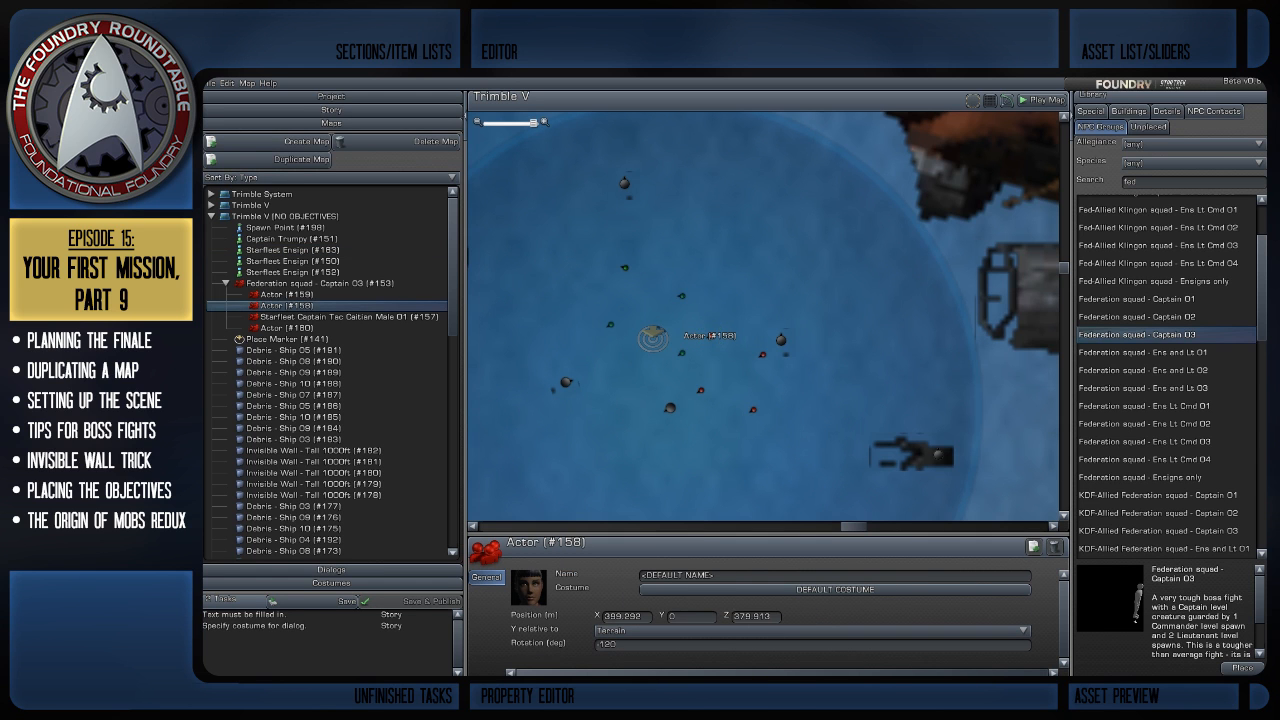
left_click(835, 589)
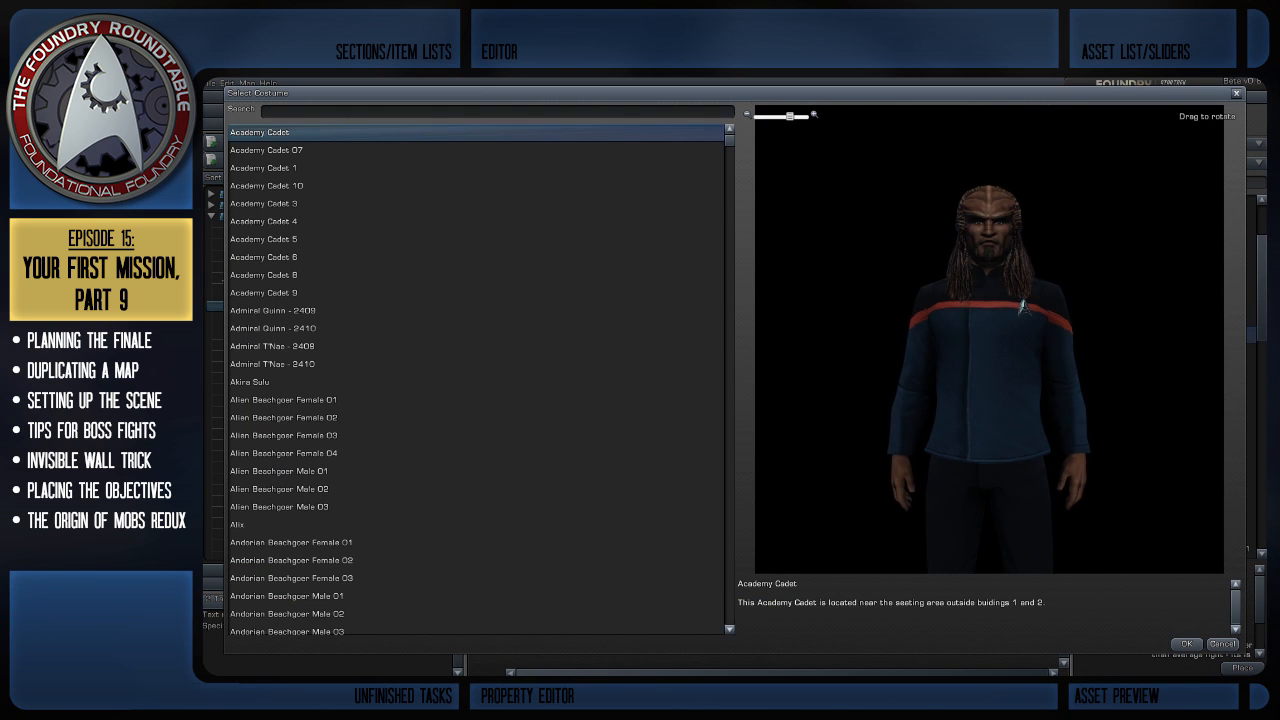
type("st")
key("BackSpace")
key("BackSpace")
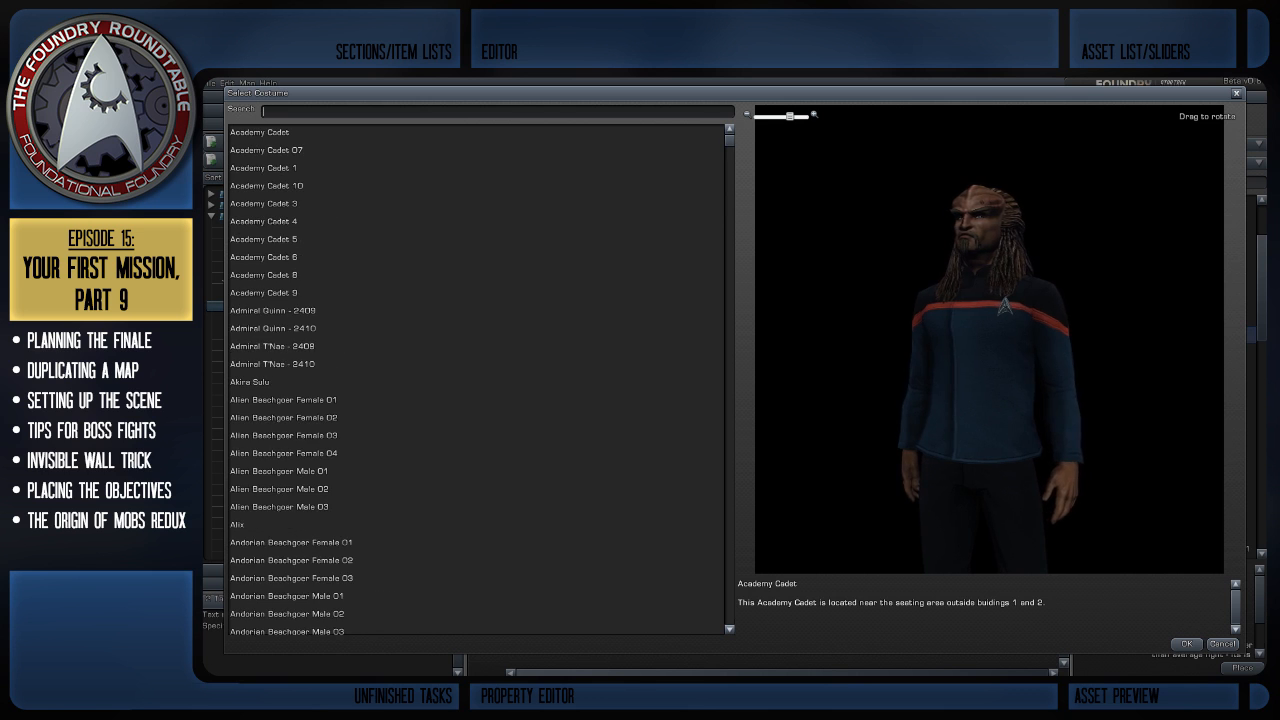
type("starfle")
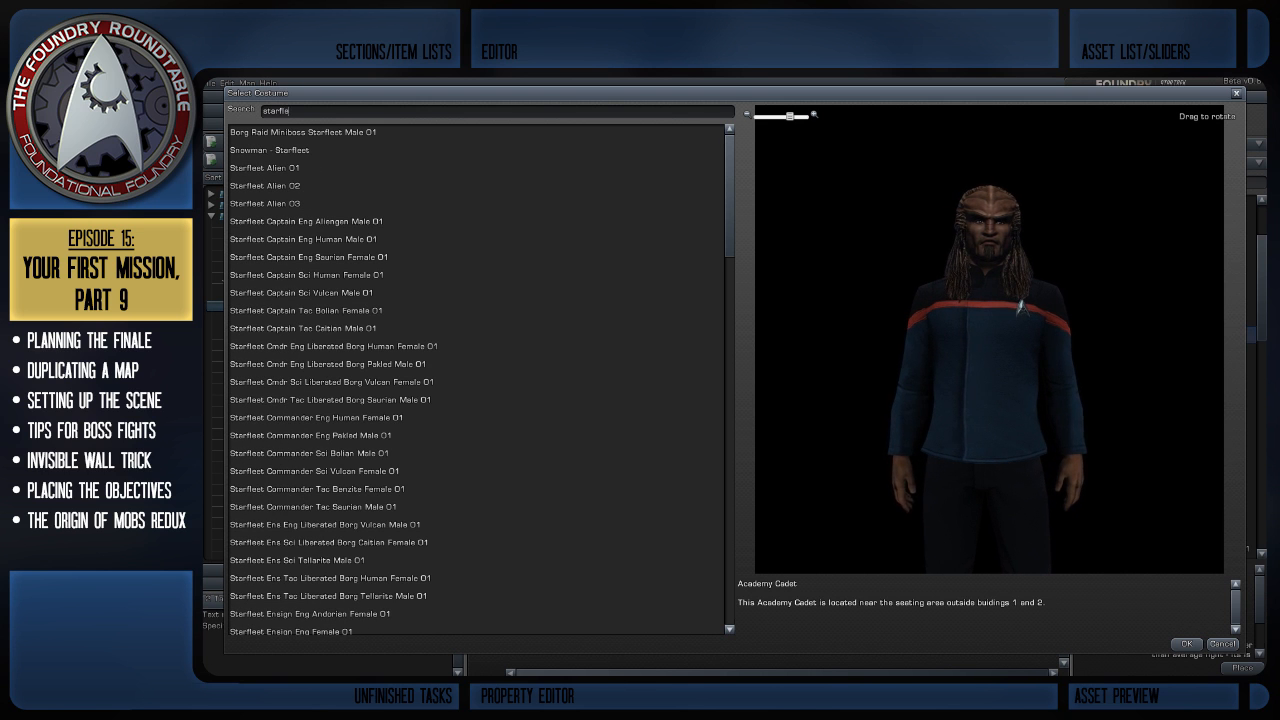
type("et")
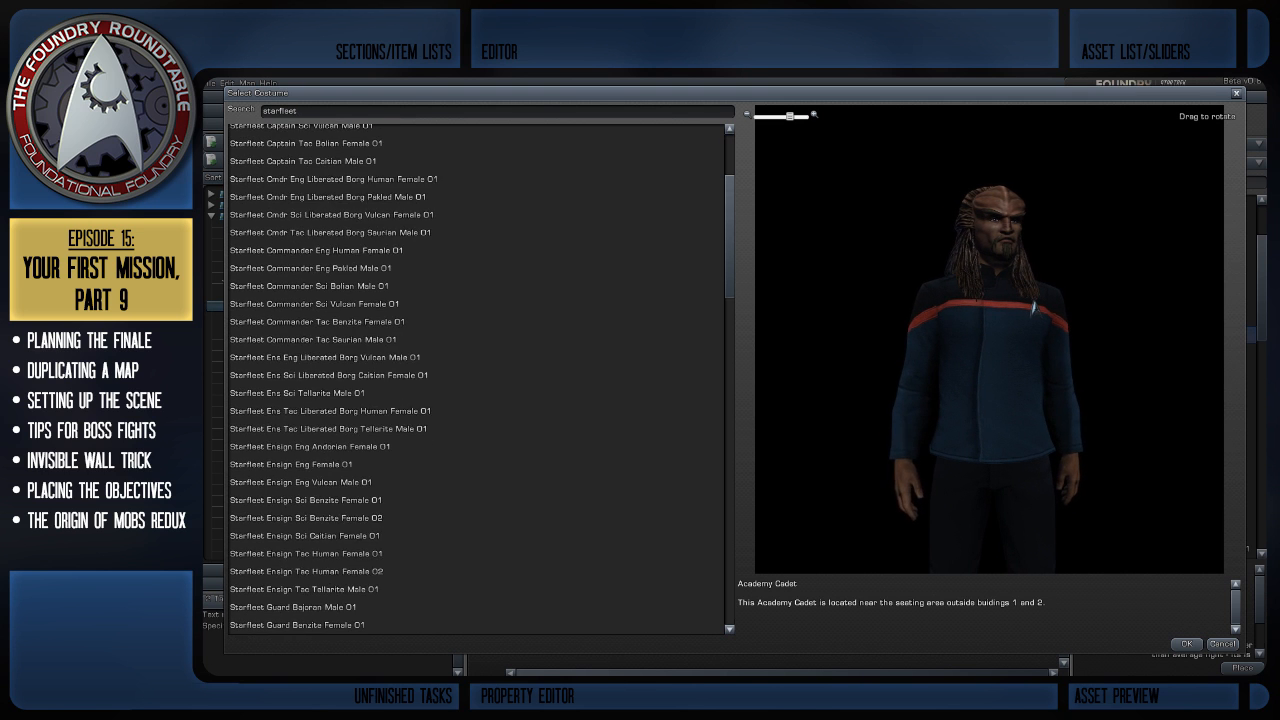
Assign the Starfleet Ensign Tac Human Female 01 costume to squad actor #158
scroll(476, 380, "down", 1)
left_click(306, 505)
left_click(306, 487)
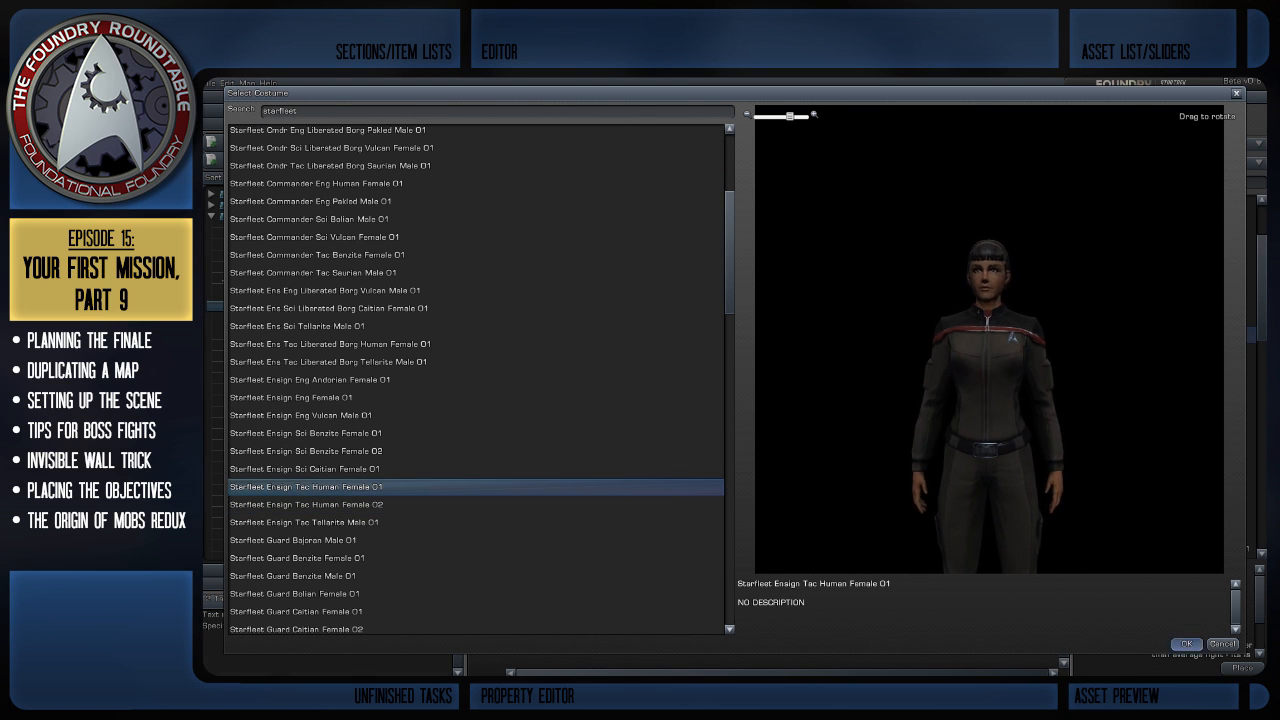
left_click(1185, 644)
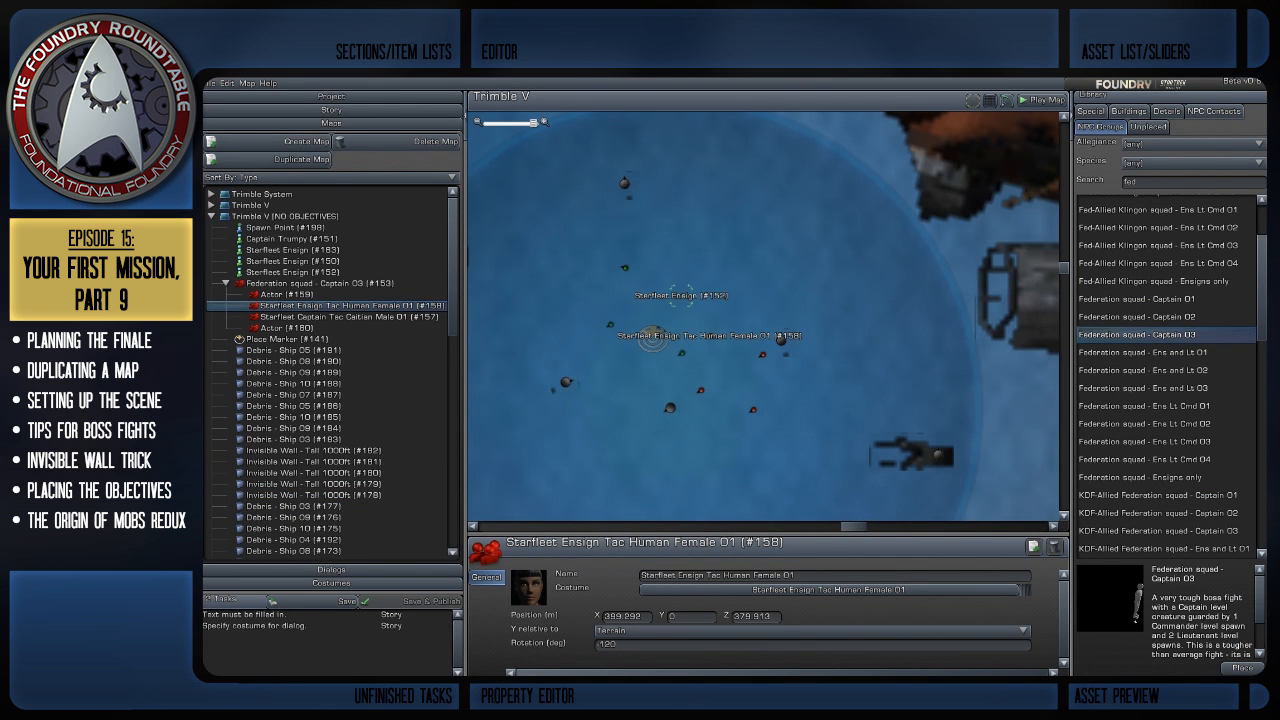
Check the rescued ensigns' costumes, search for "starfleet ens" and assign Starfleet Ensign Tac Human Female 02 to squad actor #159
left_click(680, 298)
left_click(682, 353)
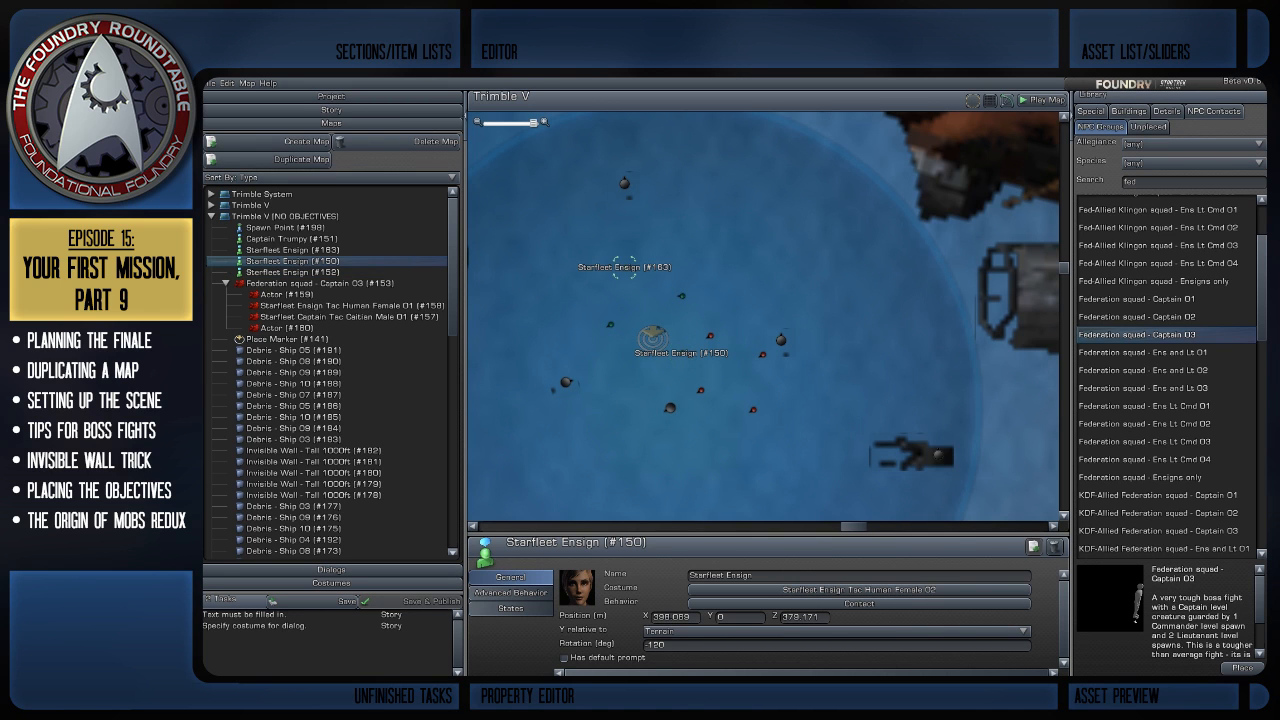
left_click(624, 264)
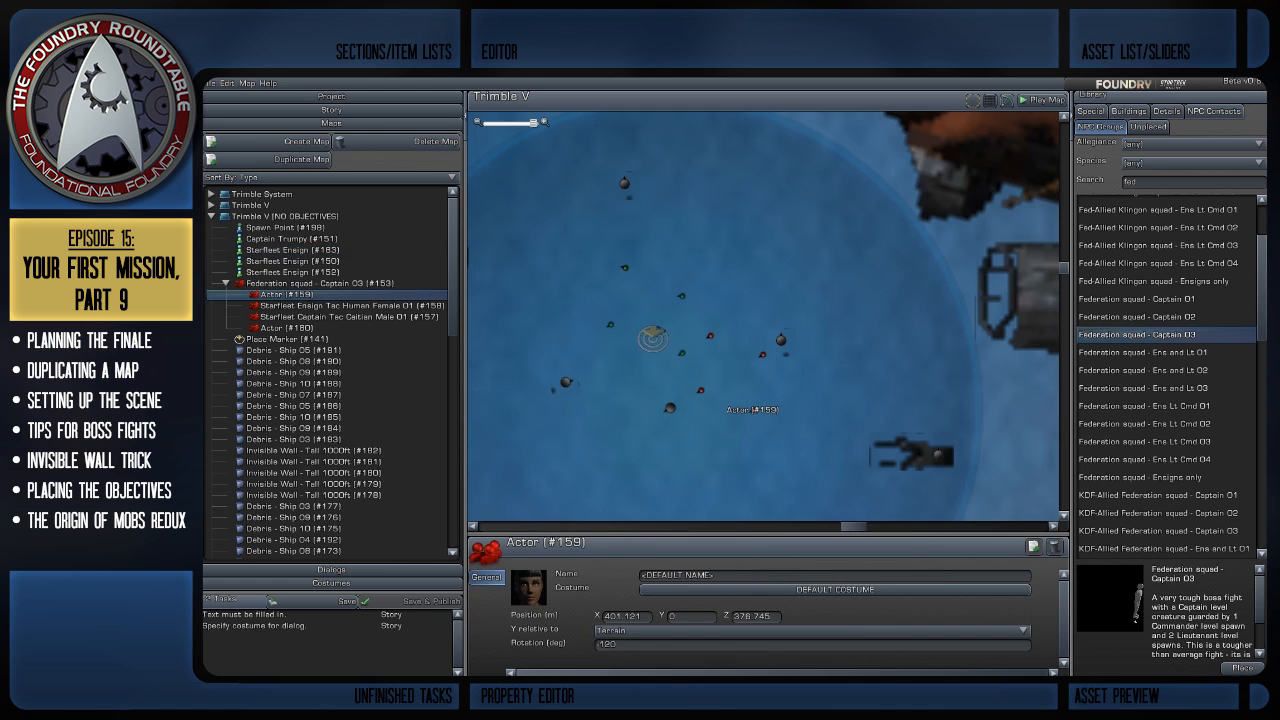
left_click(859, 589)
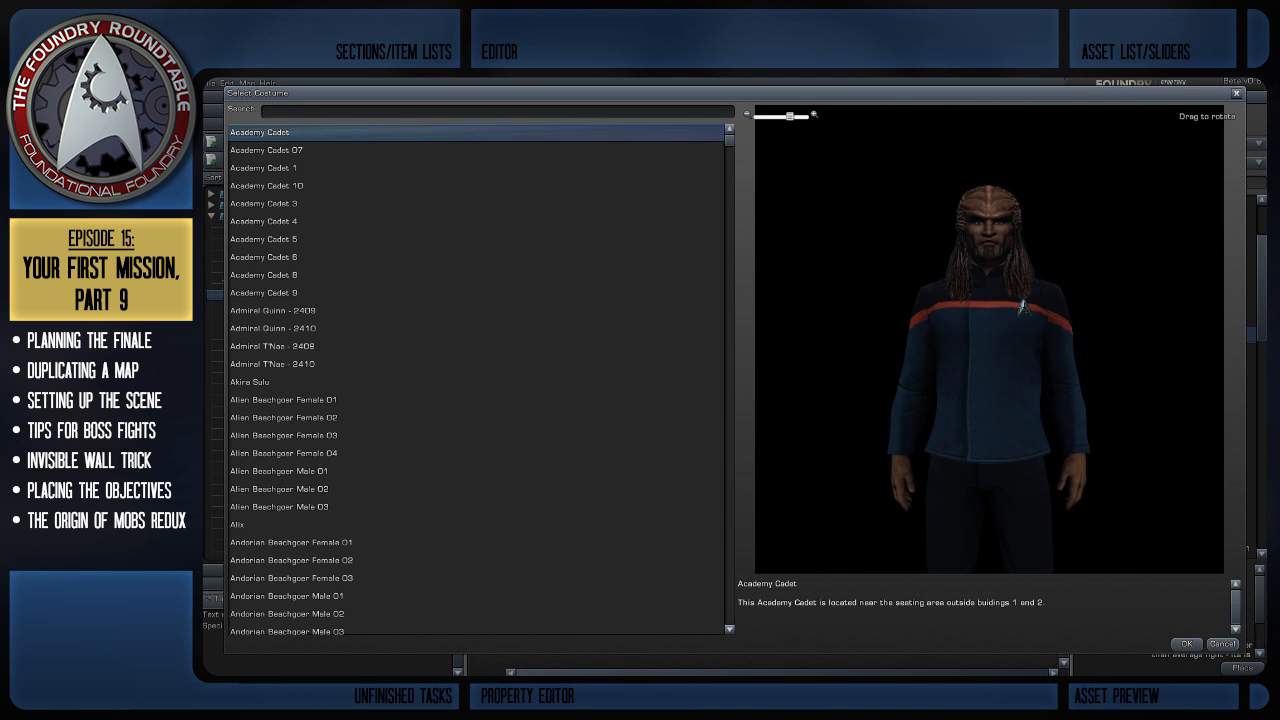
type("st")
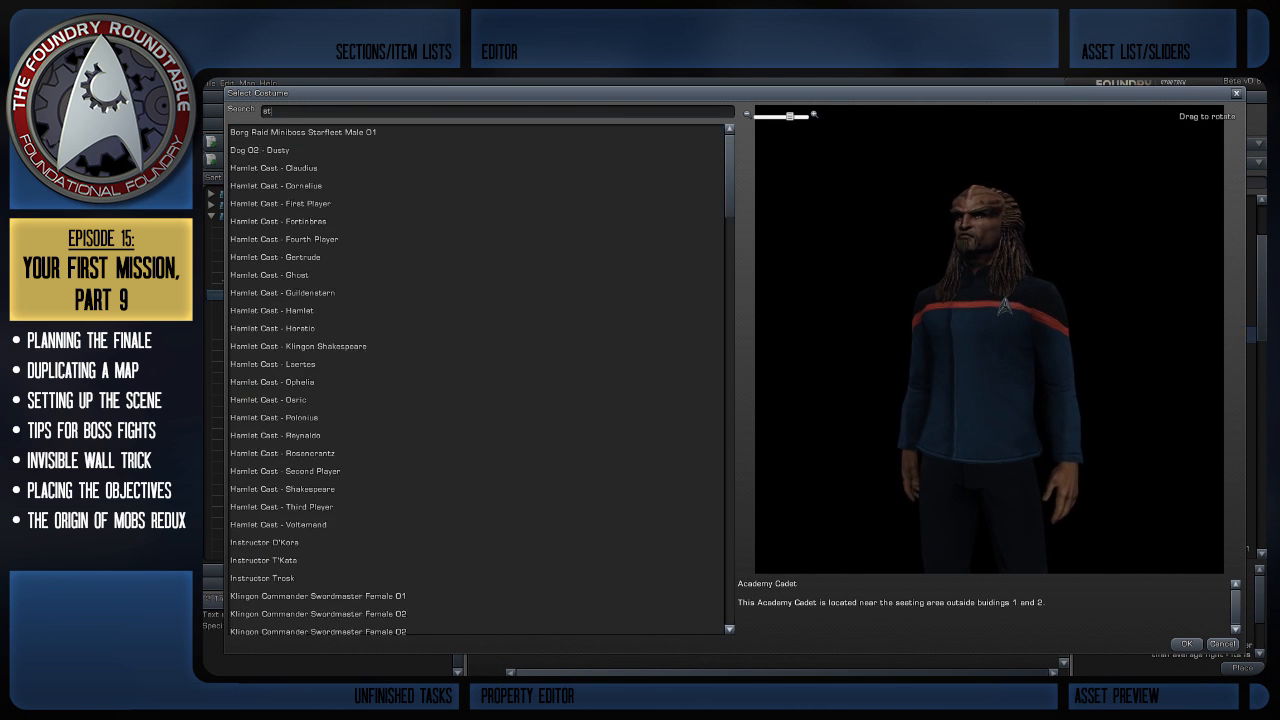
type("arfleet")
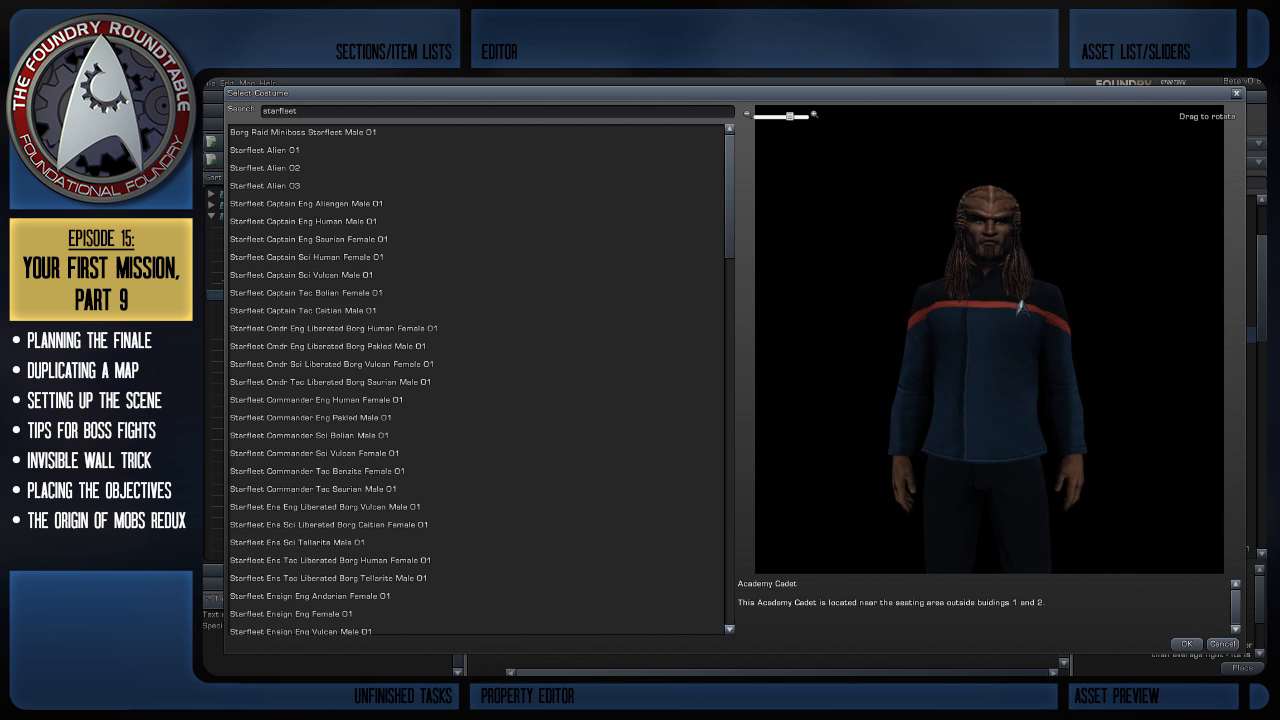
type(" ta")
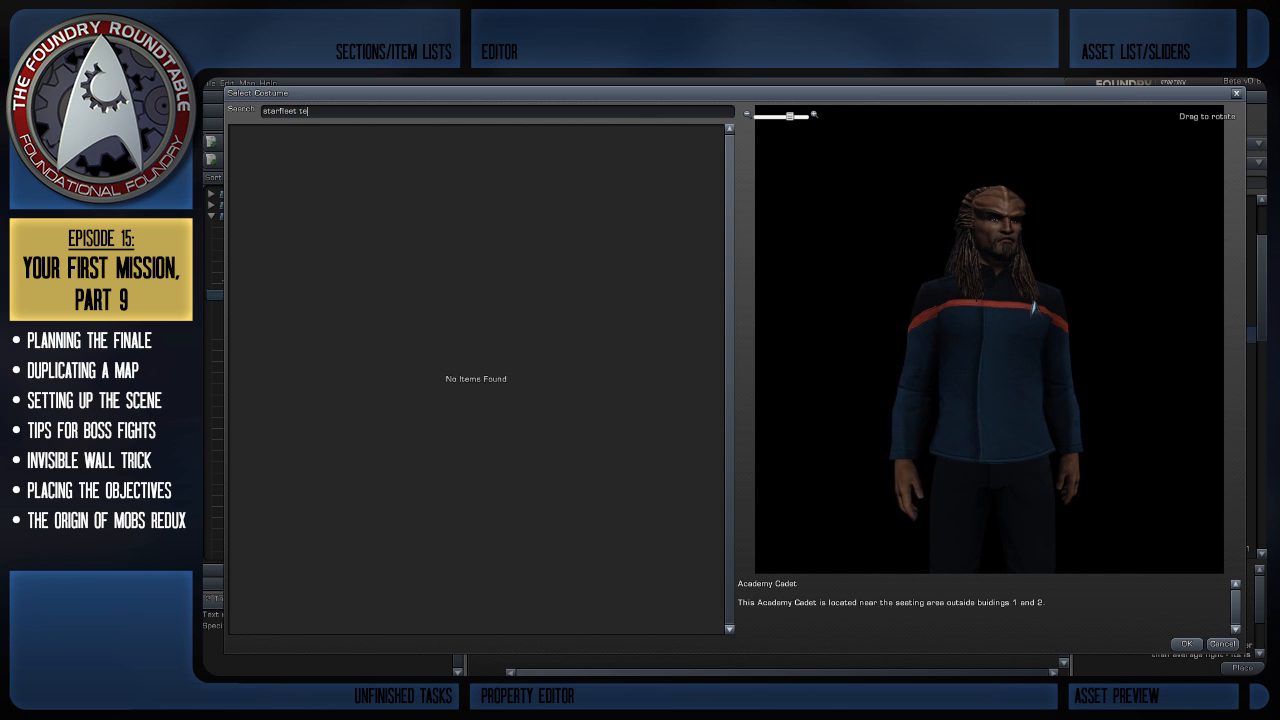
key("BackSpace")
key("BackSpace")
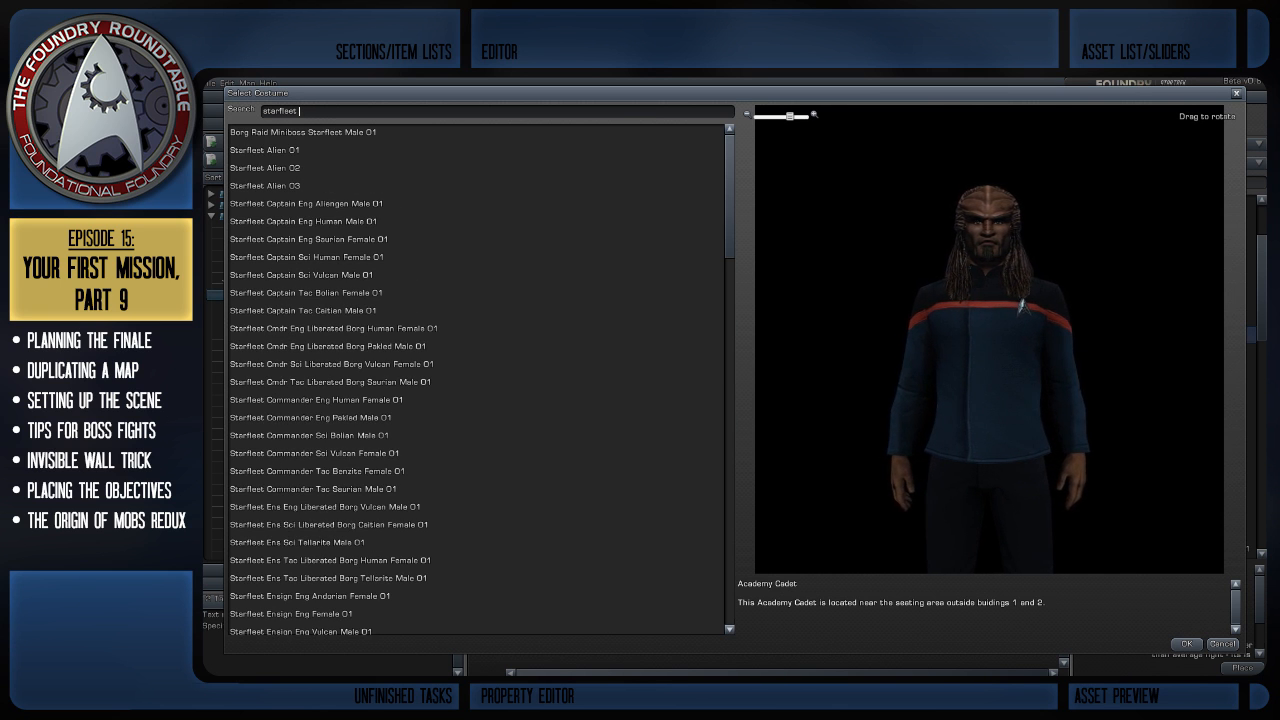
type("end")
key("BackSpace")
type("s")
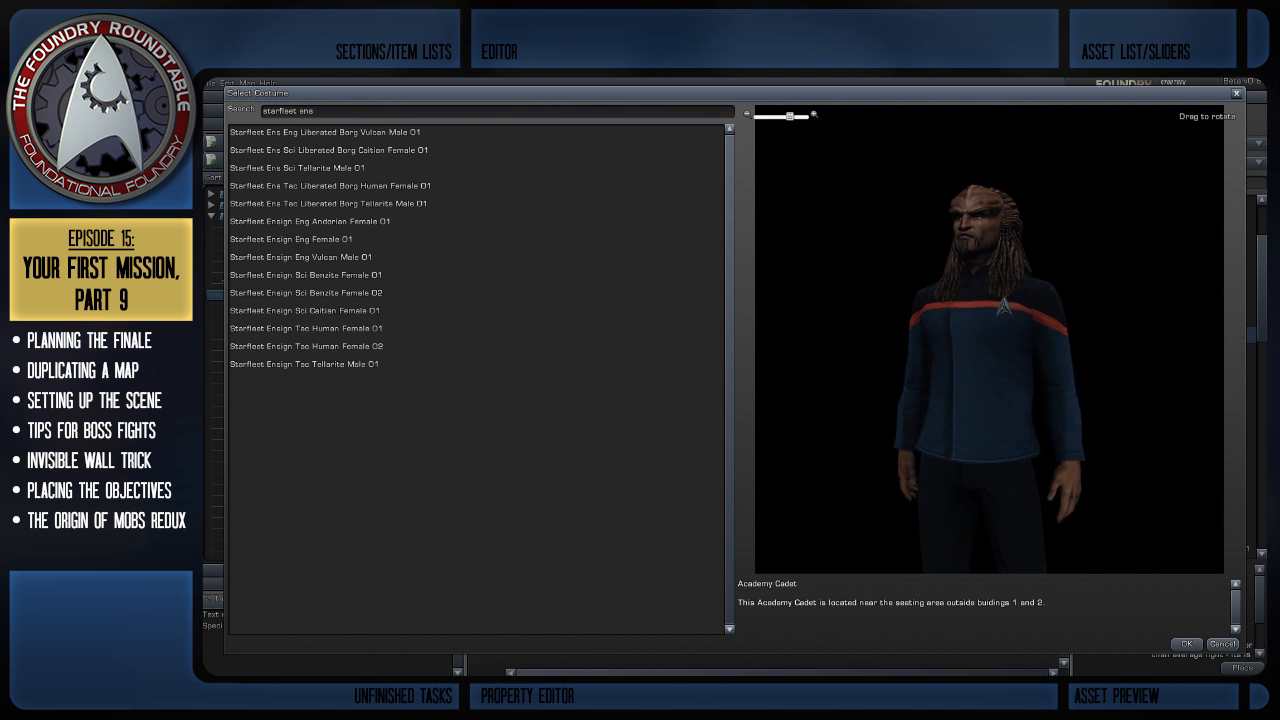
left_click(306, 346)
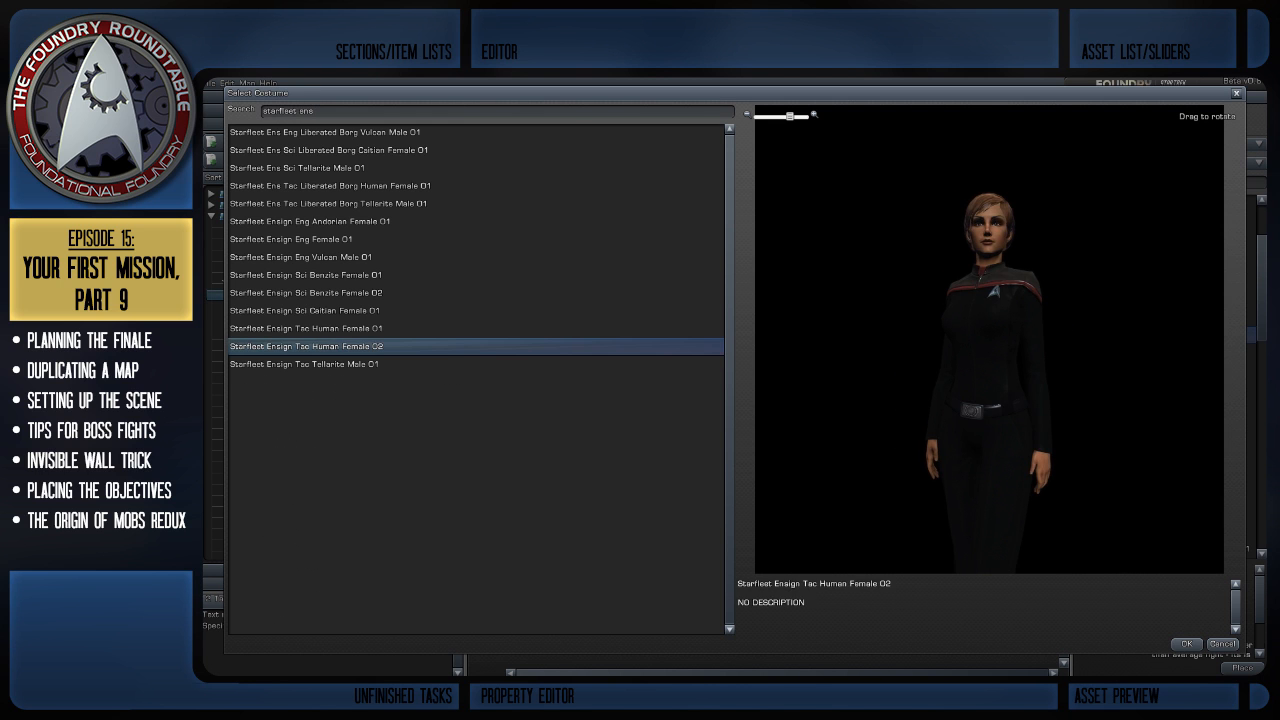
left_click(1187, 644)
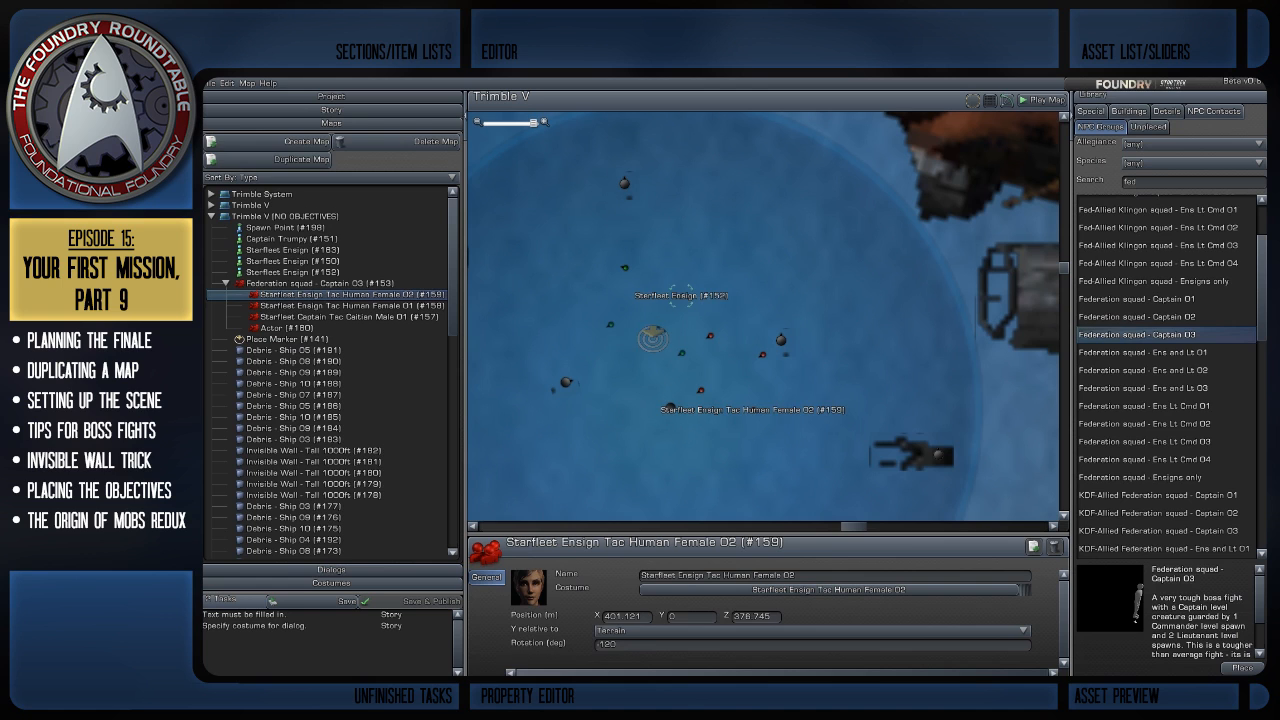
Check Starfleet Ensign #152's costume, search for "tel" and assign Starfleet Guard Tellarite Male 01 to squad actor #160
left_click(680, 298)
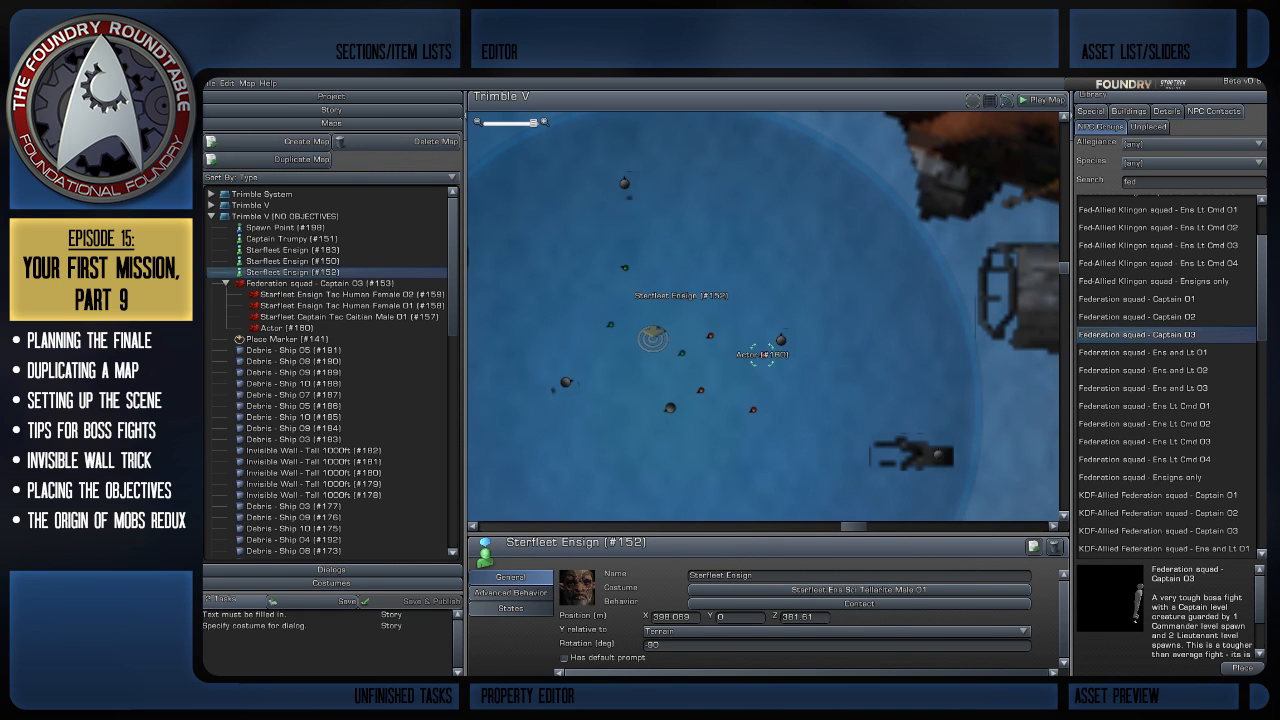
left_click(762, 355)
left_click(835, 589)
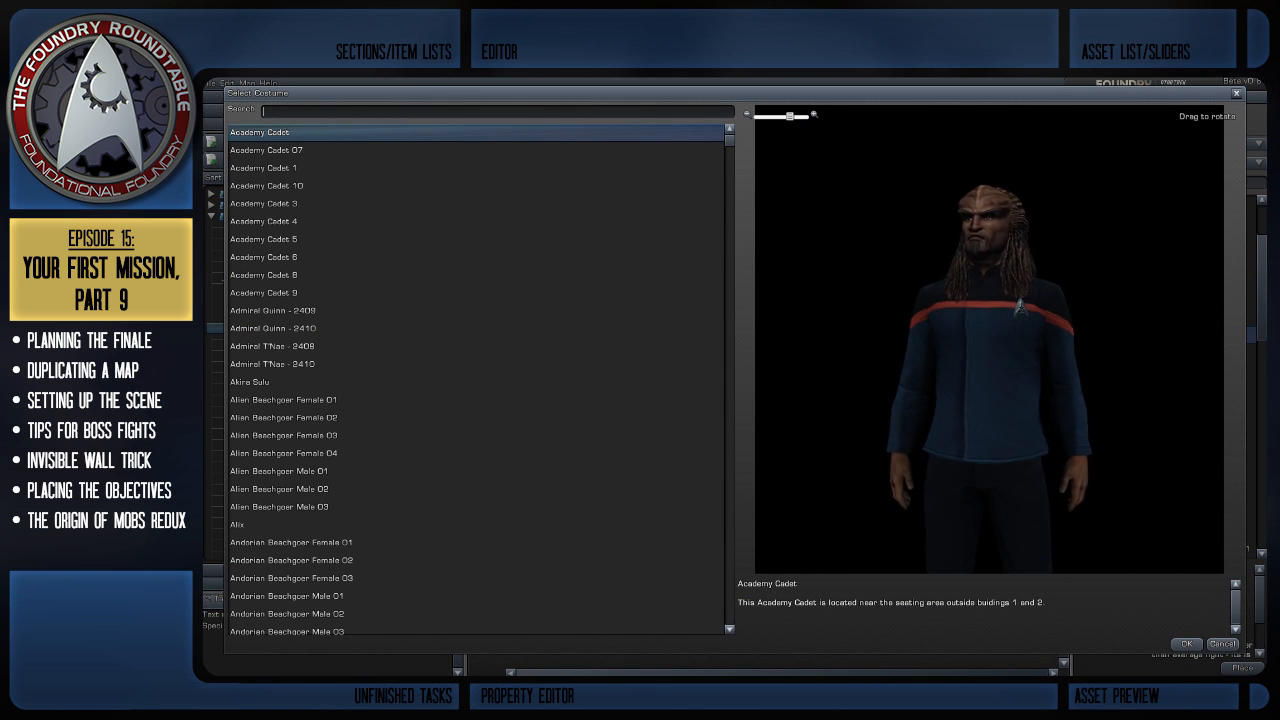
type("tel")
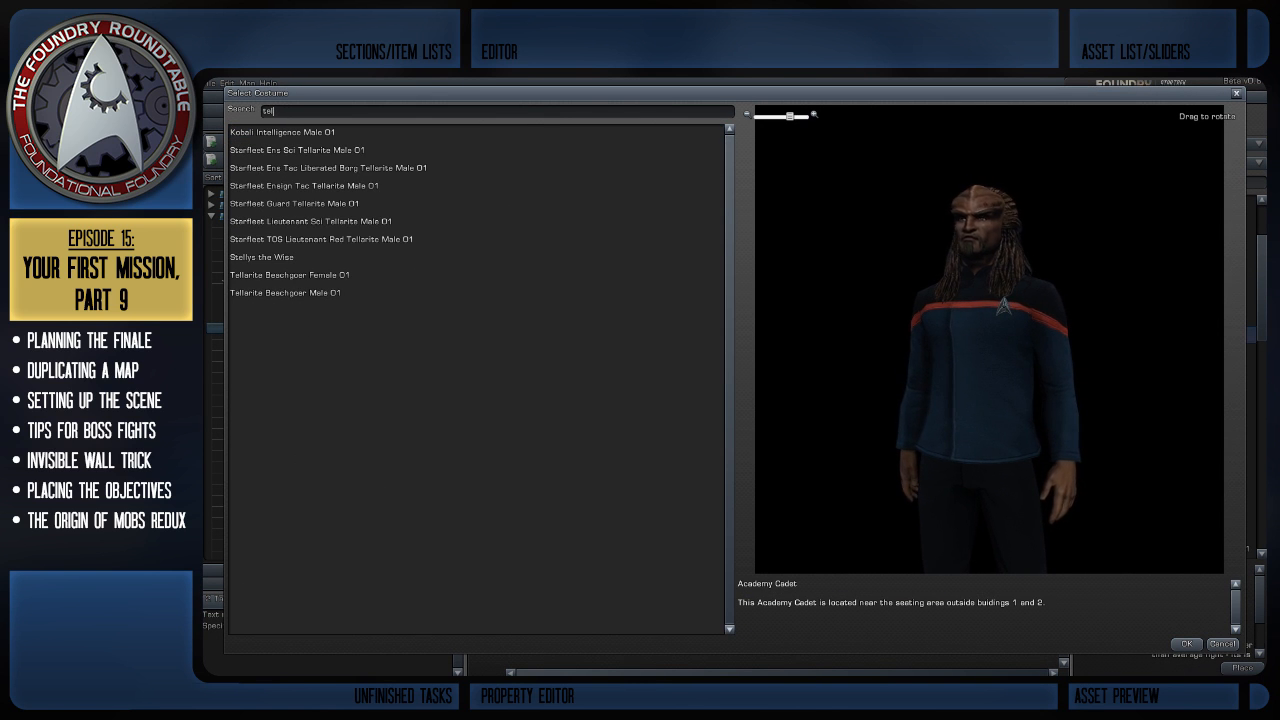
left_click(294, 204)
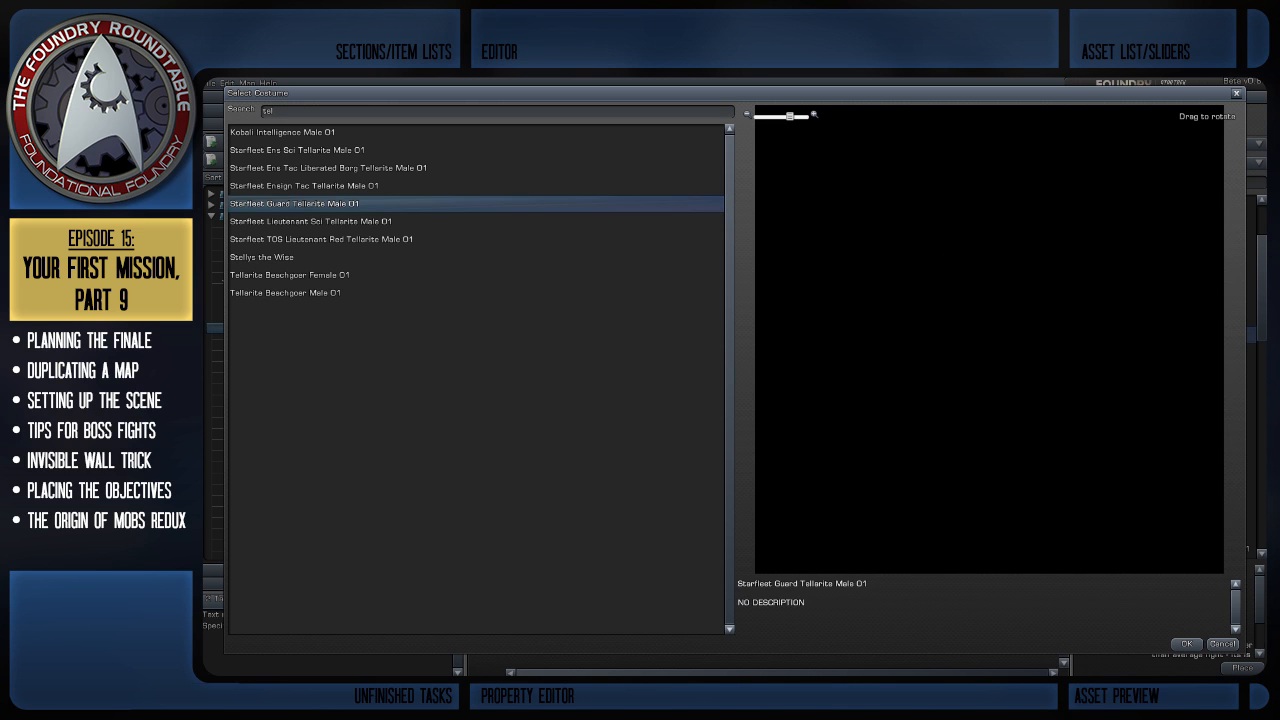
left_click(1187, 644)
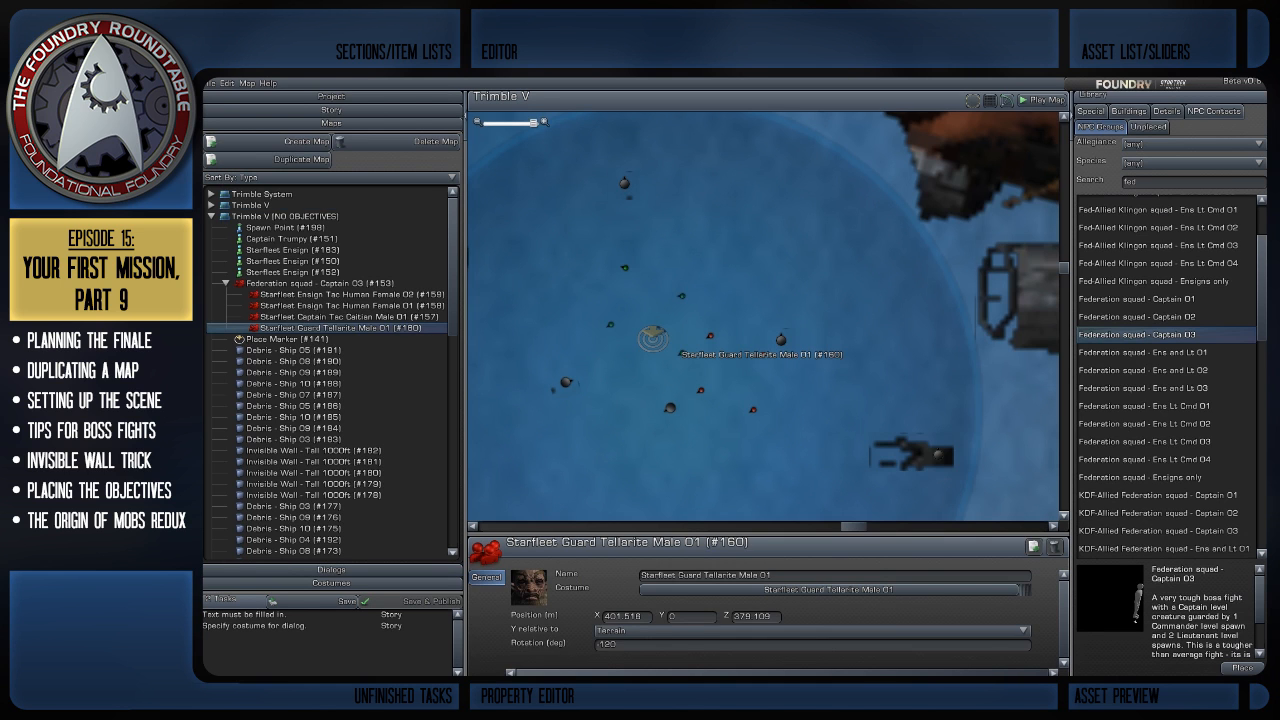
Remove the friendly captain contact #151 and the Starfleet Ensigns #150, #163 and #152 from the map
left_click(770, 430)
left_click_drag(610, 325, 545, 200)
left_click_drag(682, 353, 657, 332)
left_click_drag(545, 200, 496, 153)
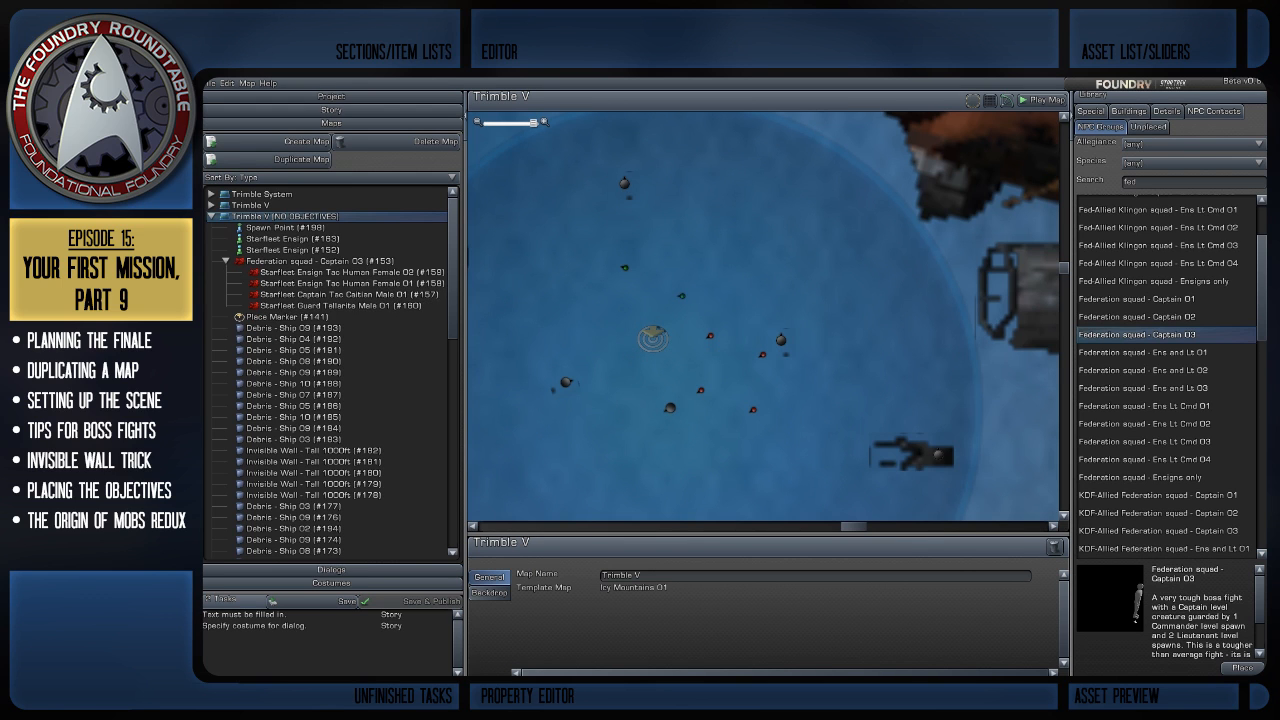
left_click_drag(624, 268, 496, 153)
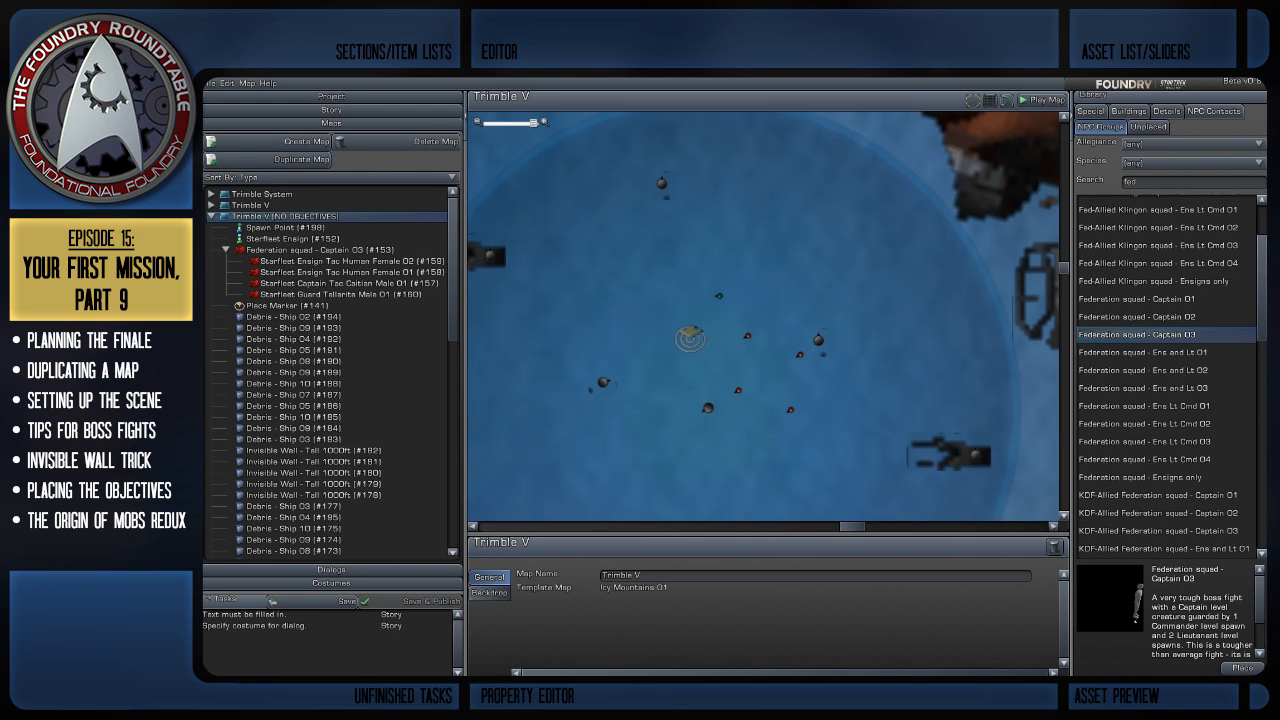
left_click_drag(718, 295, 496, 153)
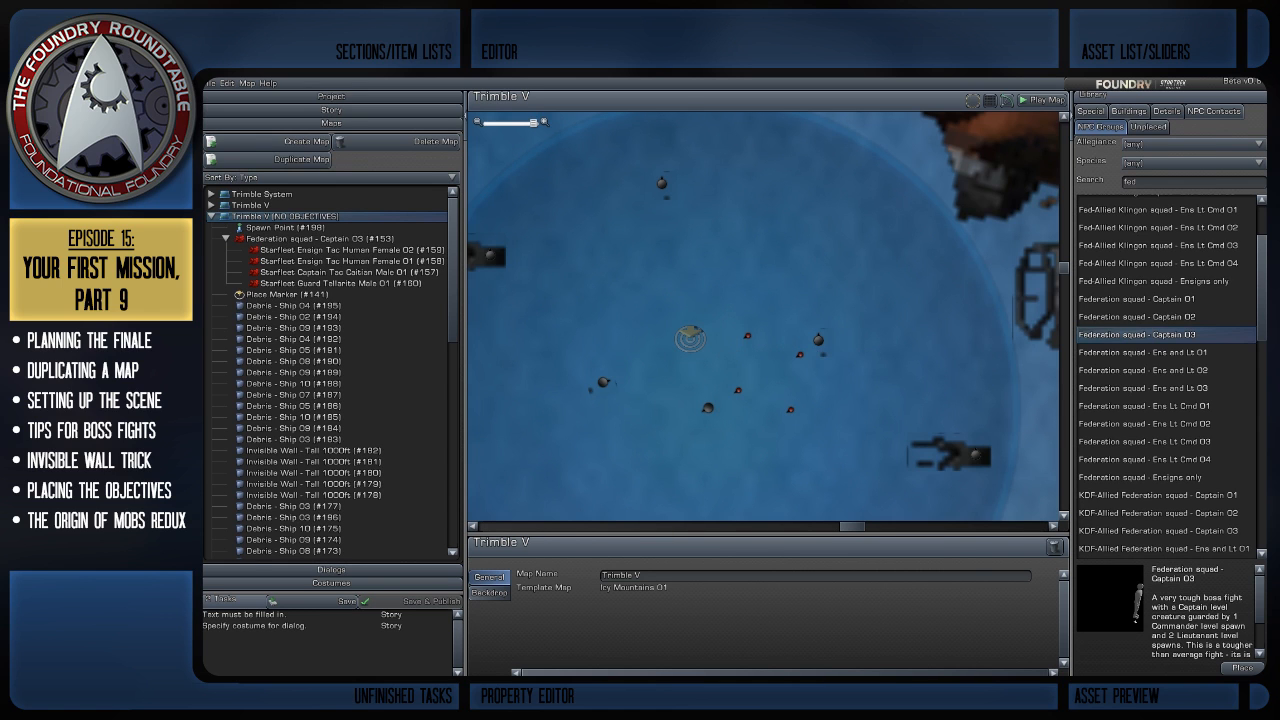
Move the whole Federation squad - Captain 03 group beside the place marker, at about X 398.2, Z 380.4
left_click_drag(707, 407, 627, 350)
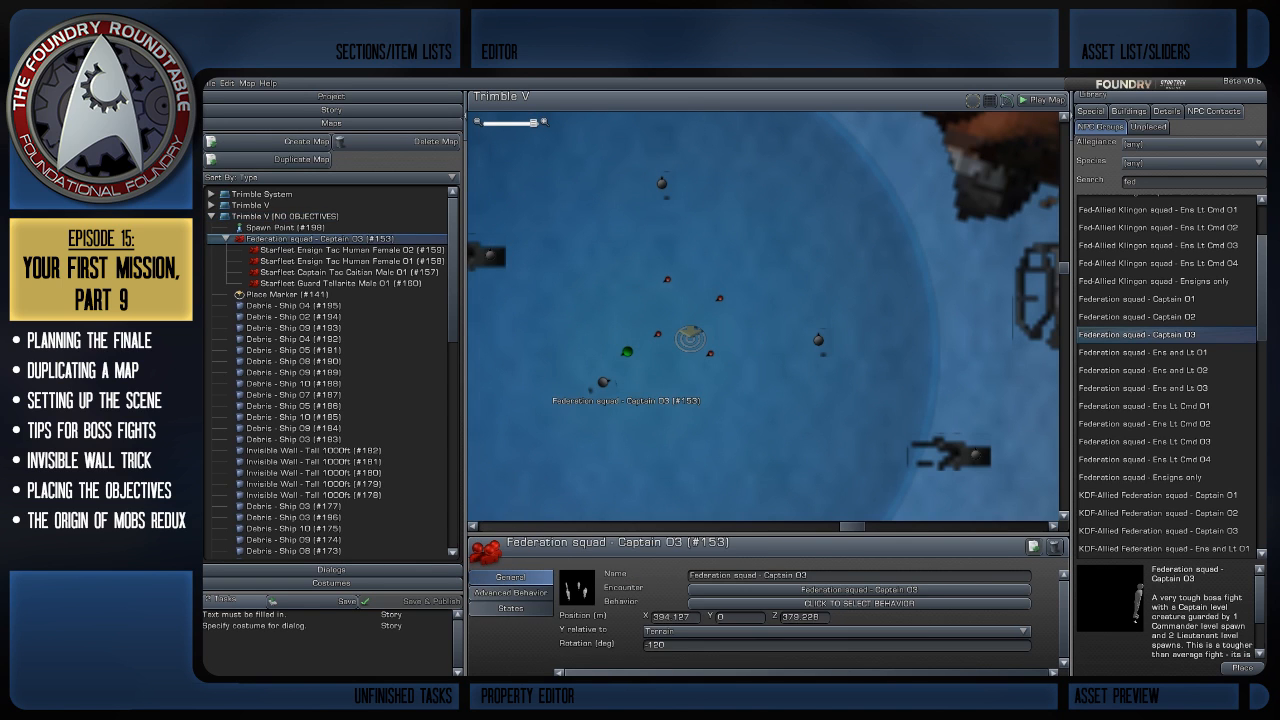
left_click(285, 216)
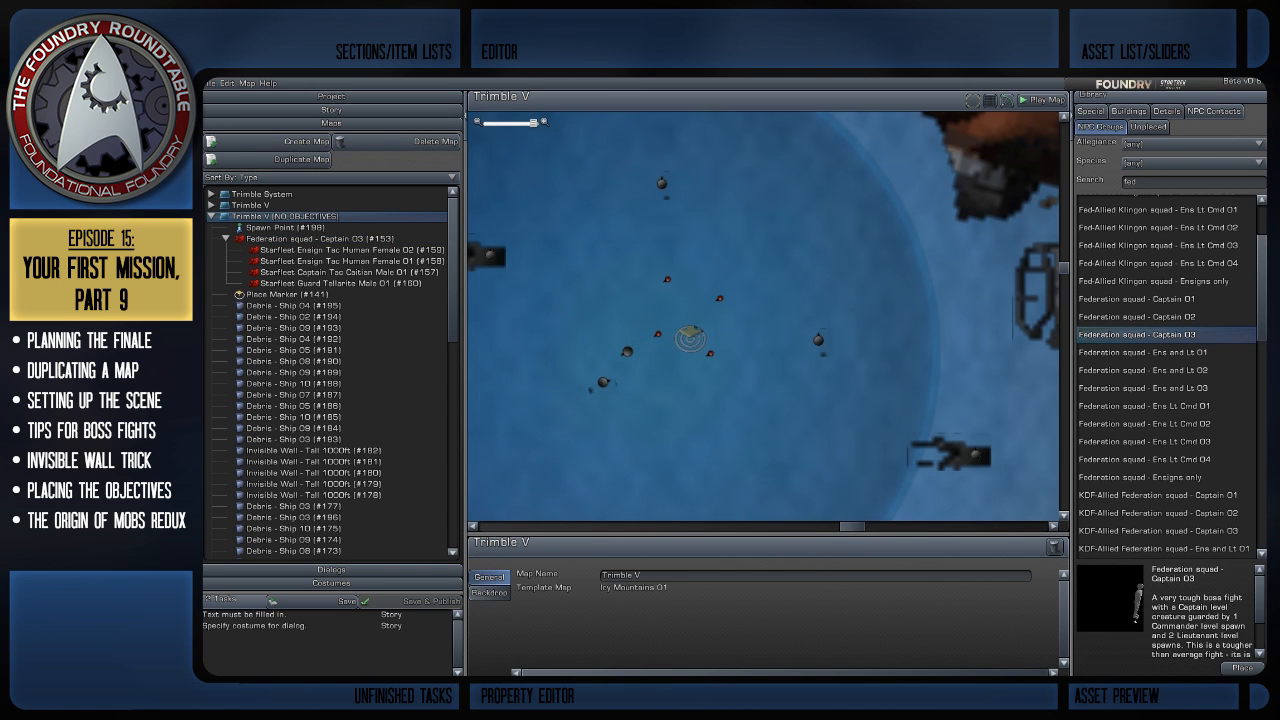
left_click_drag(626, 351, 677, 325)
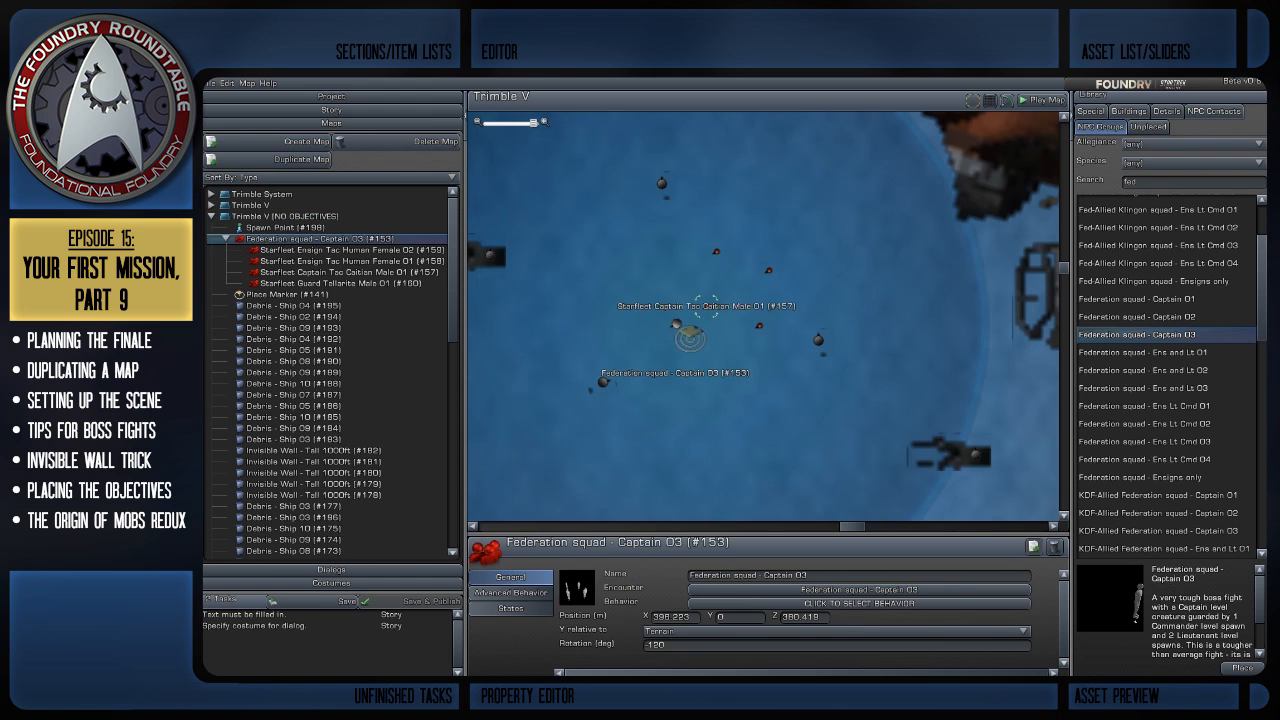
Reposition squad actors #157, #159, #160 and #158 individually around the place marker, turning #159 and #160 by 30 degrees
left_click(677, 328)
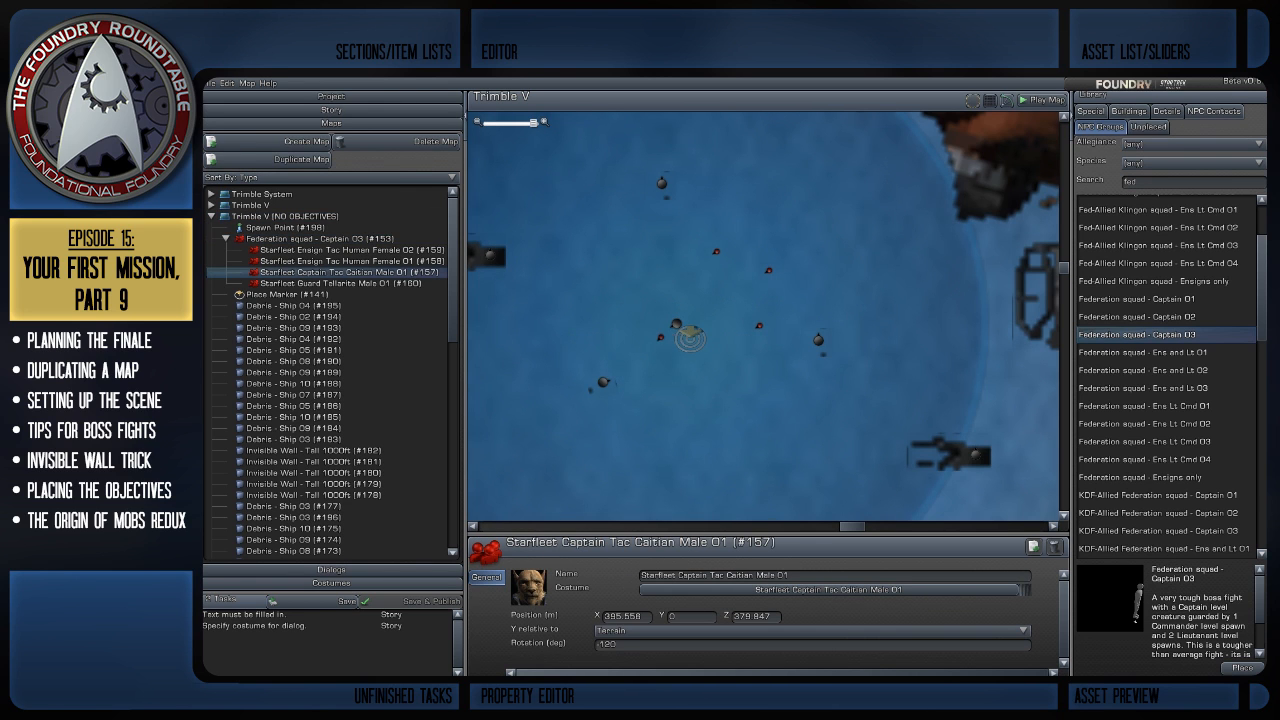
left_click_drag(759, 326, 720, 355)
right_click_drag(720, 355, 730, 345)
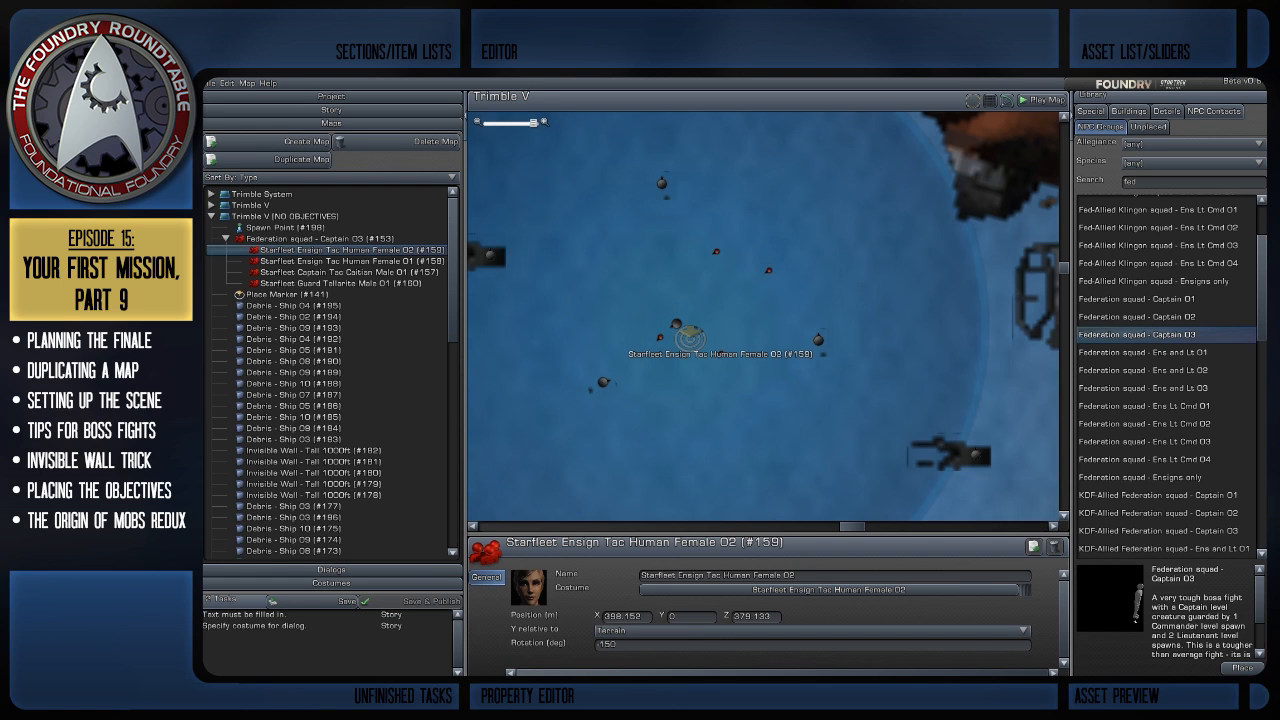
left_click_drag(769, 270, 701, 295)
right_click_drag(701, 295, 716, 252)
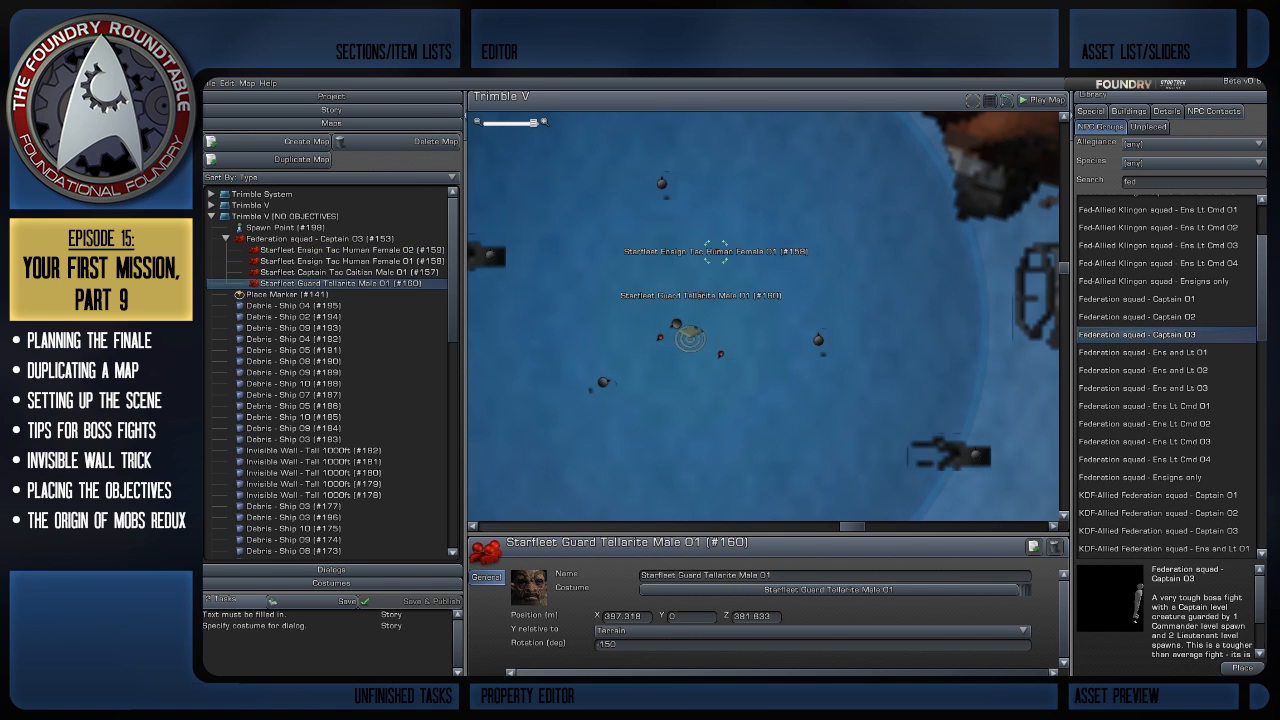
left_click_drag(716, 251, 640, 281)
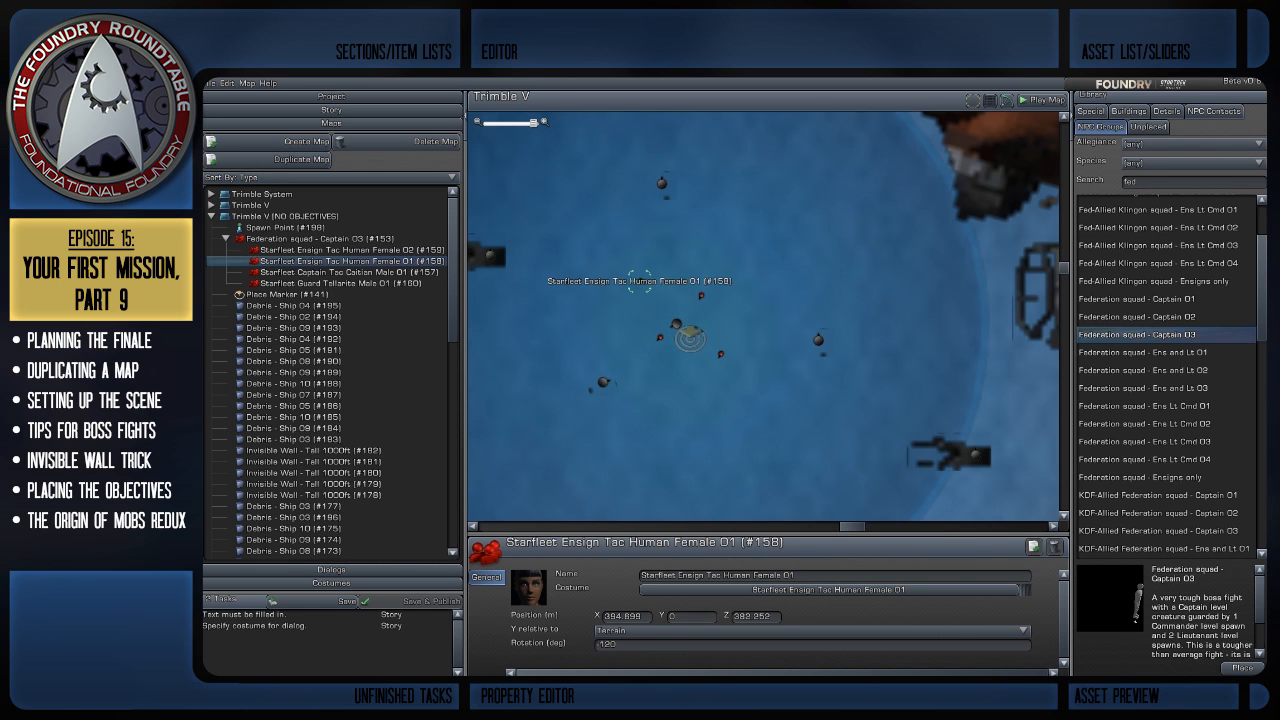
Shift the whole Federation squad - Captain 03 group slightly so its actors gather around the place marker
right_click_drag(639, 281, 654, 306)
left_click_drag(676, 324, 697, 315)
left_click(768, 246)
scroll(790, 230, "down", 4)
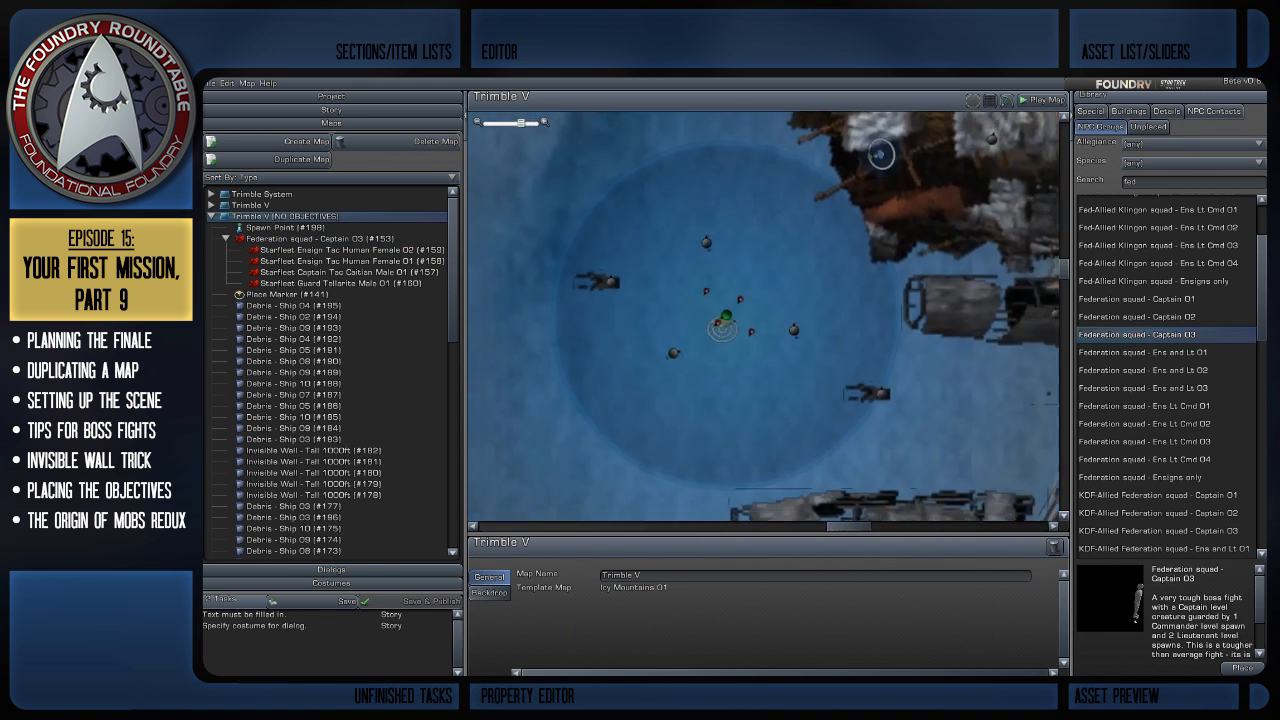
Examine the captain squad's layout around the place marker and the circles surrounding it on the map
scroll(758, 311, "up", 5)
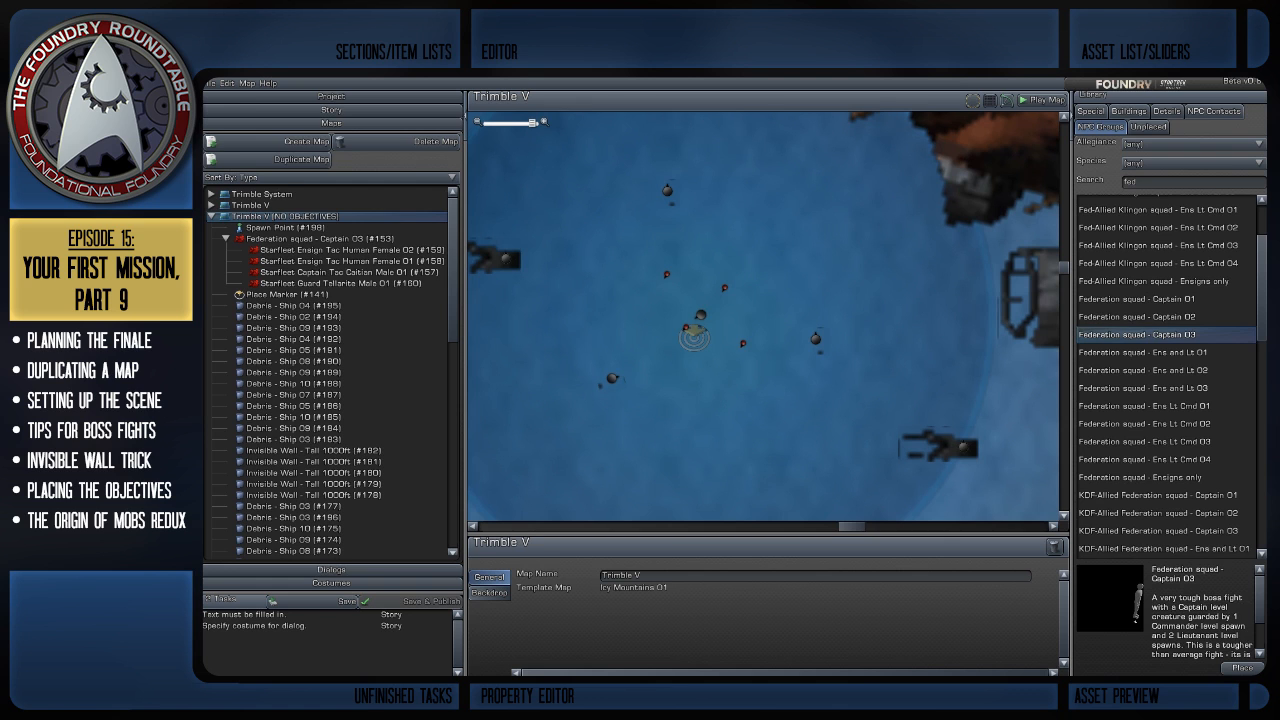
scroll(764, 316, "up", 1)
scroll(764, 316, "down", 3)
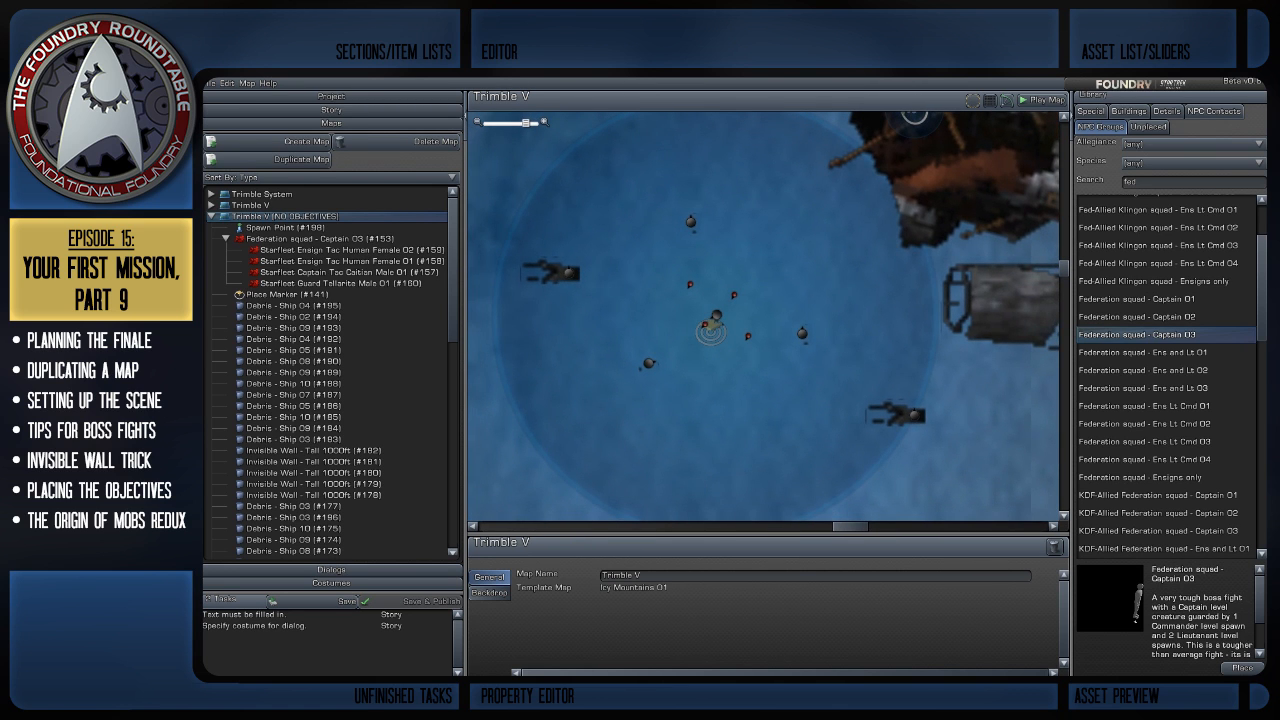
scroll(762, 320, "up", 2)
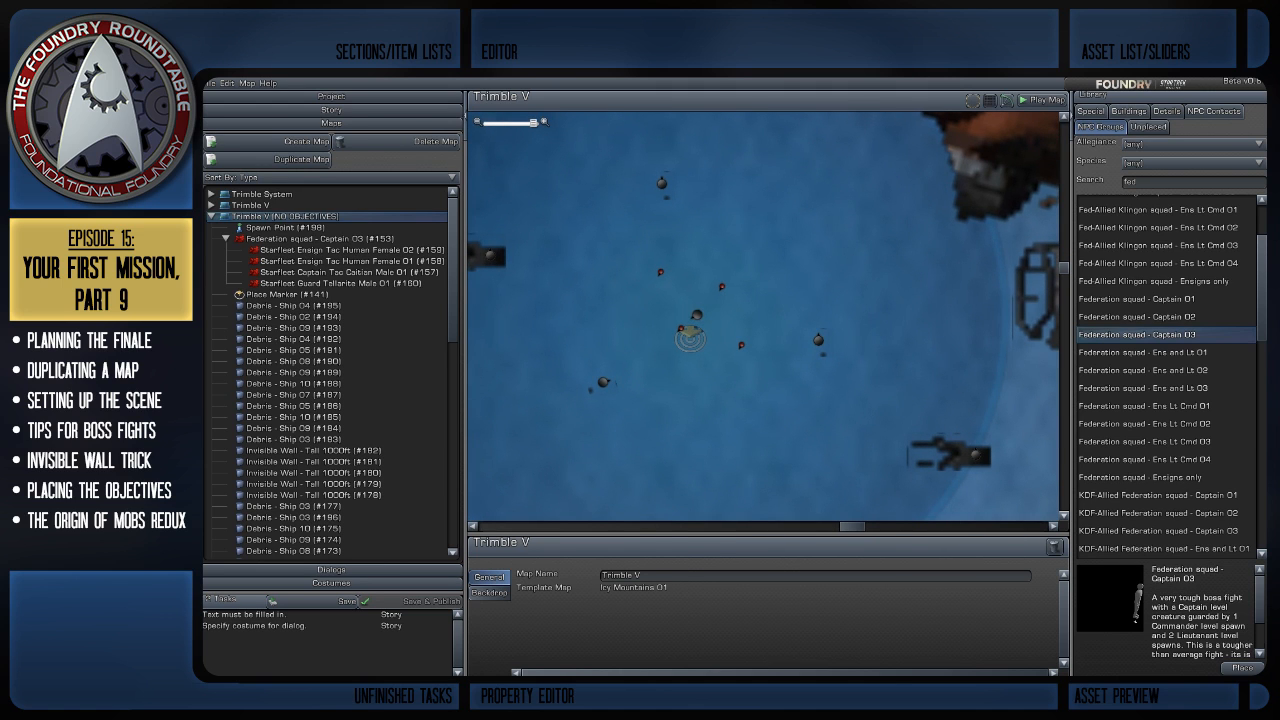
left_click(690, 336)
left_click(285, 216)
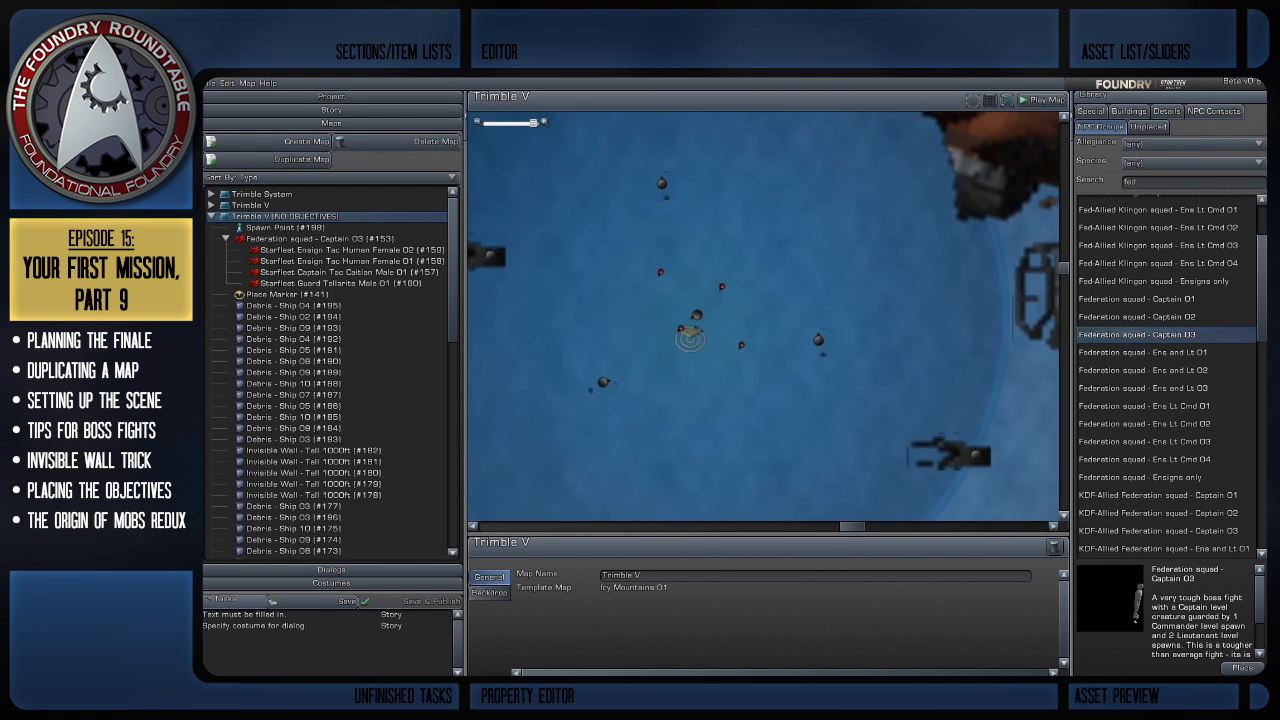
scroll(764, 318, "down", 5)
scroll(764, 318, "up", 5)
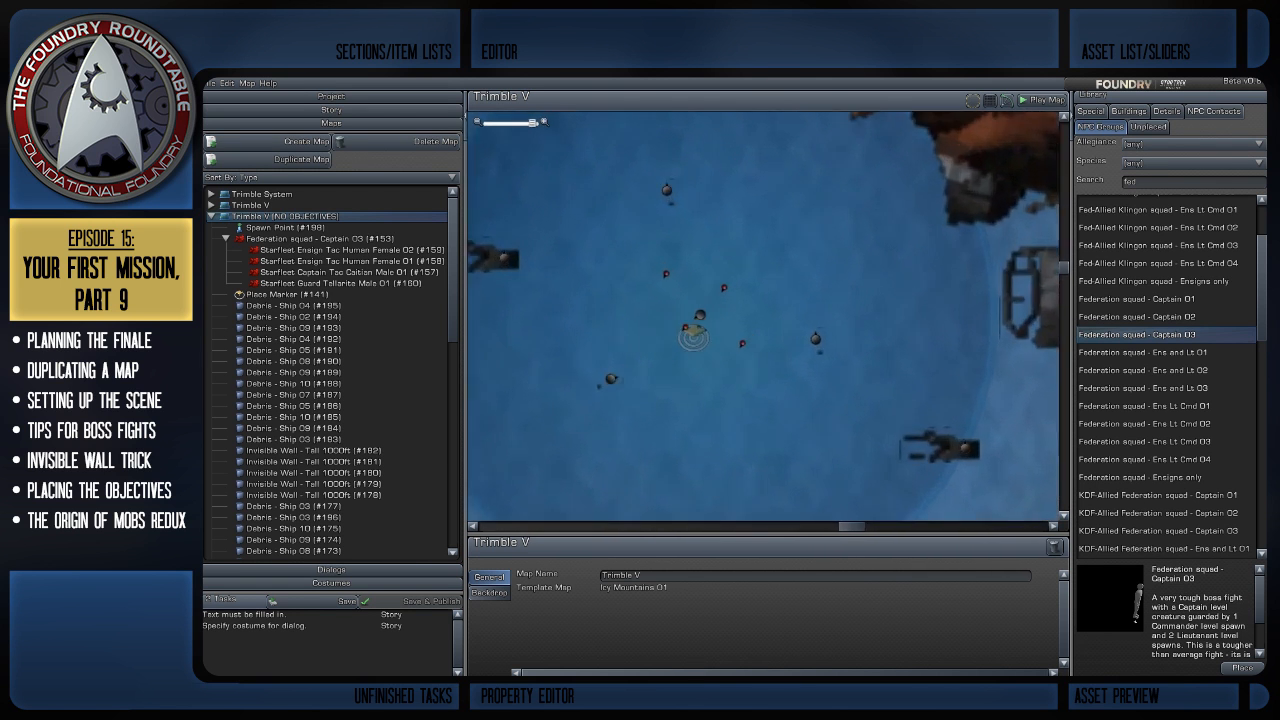
scroll(764, 318, "down", 2)
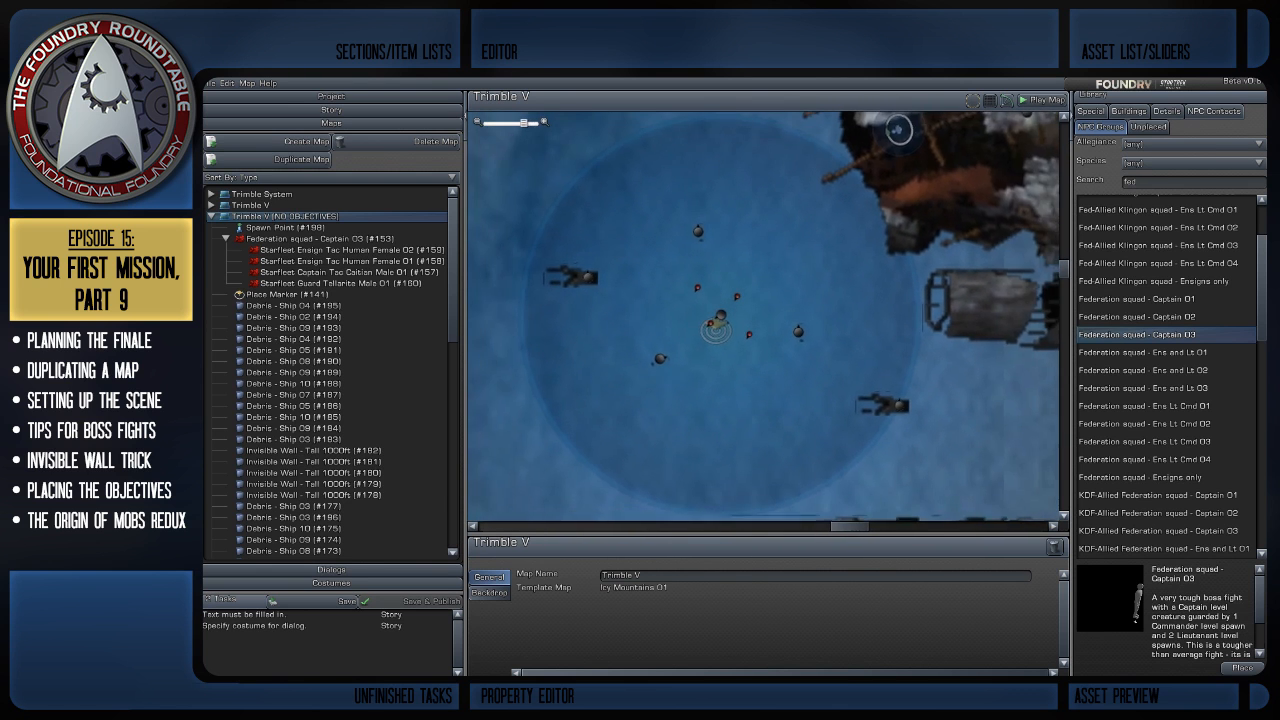
scroll(765, 318, "up", 2)
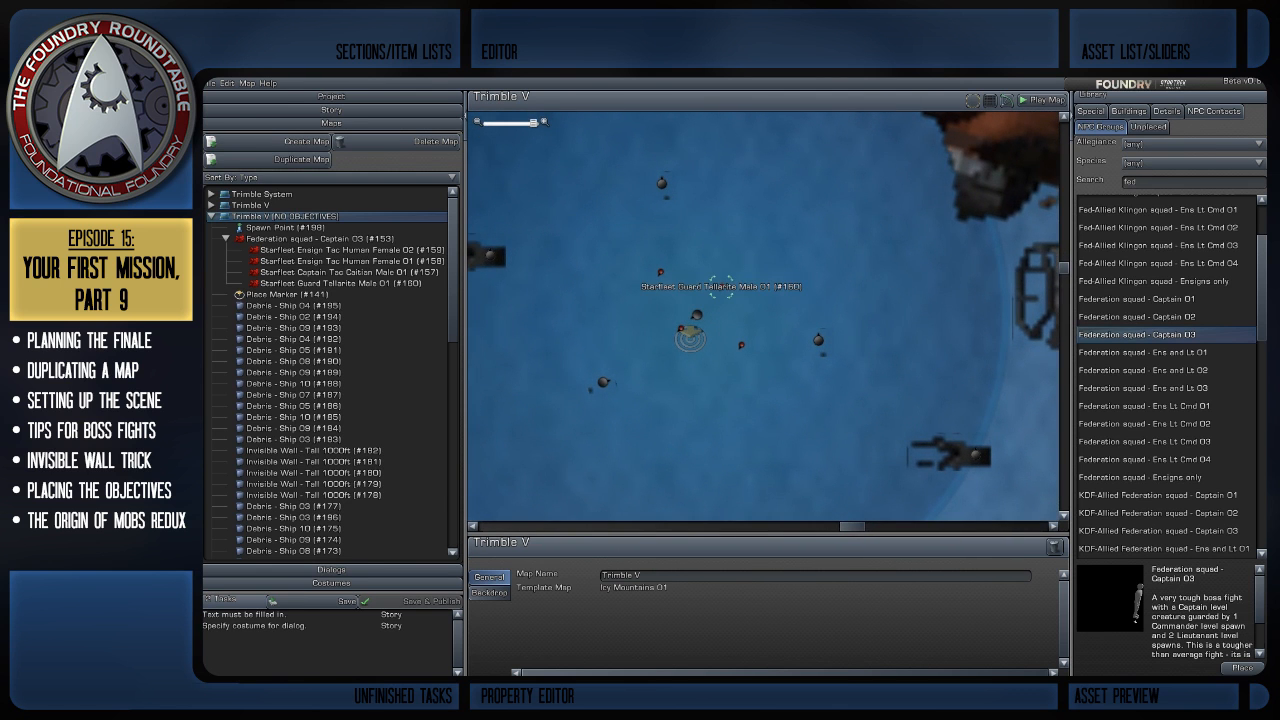
left_click(721, 287)
left_click(750, 305)
left_click(741, 345)
scroll(742, 345, "down", 2)
left_click(744, 348)
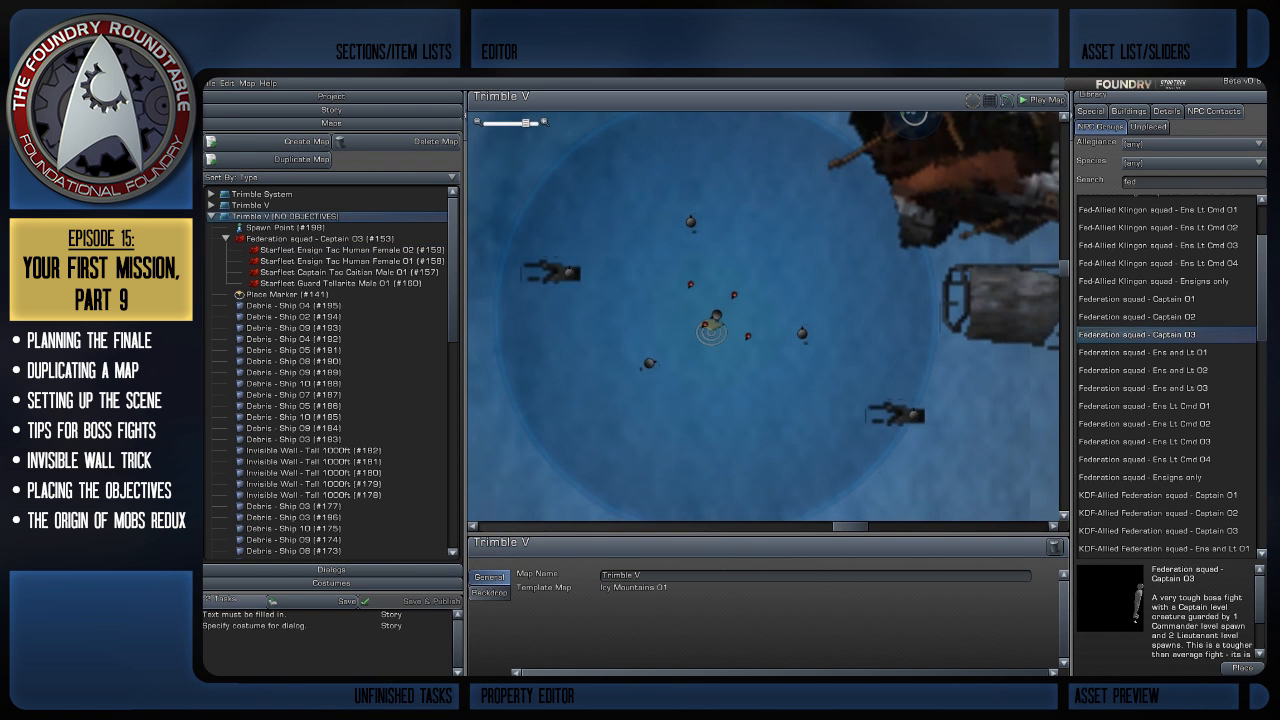
scroll(759, 306, "down", 3)
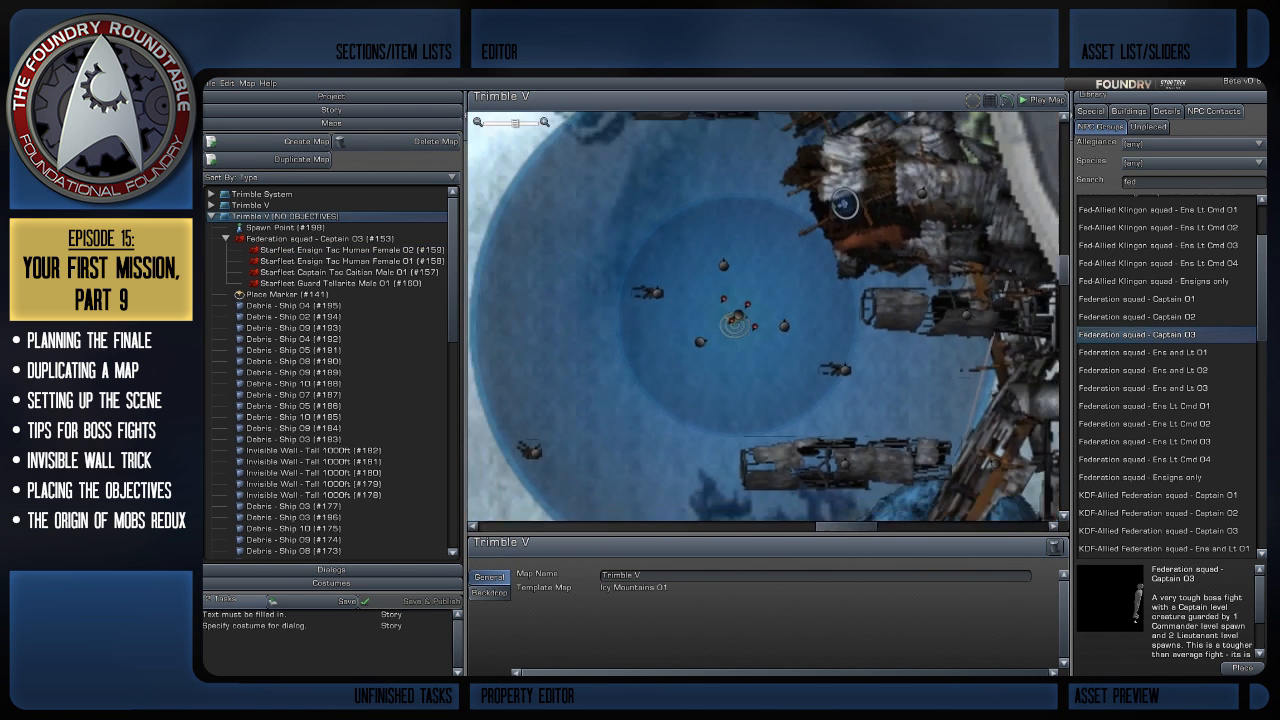
scroll(787, 252, "up", 2)
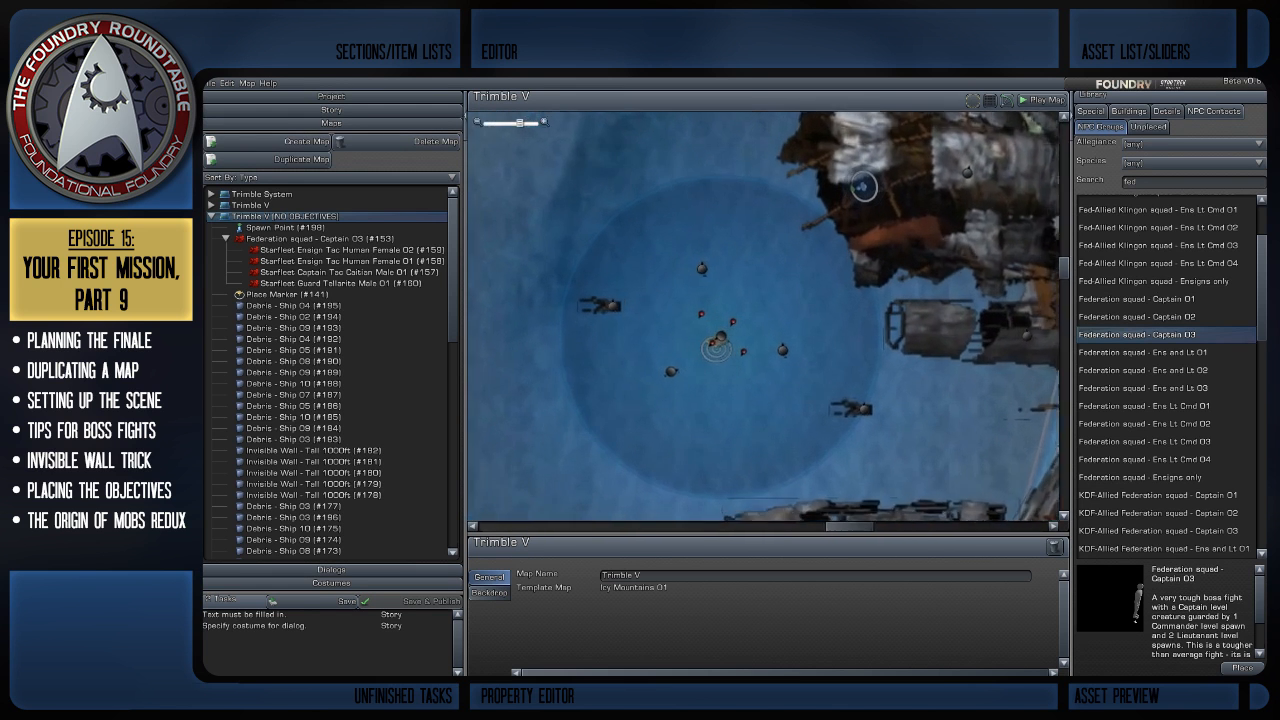
scroll(715, 360, "up", 3)
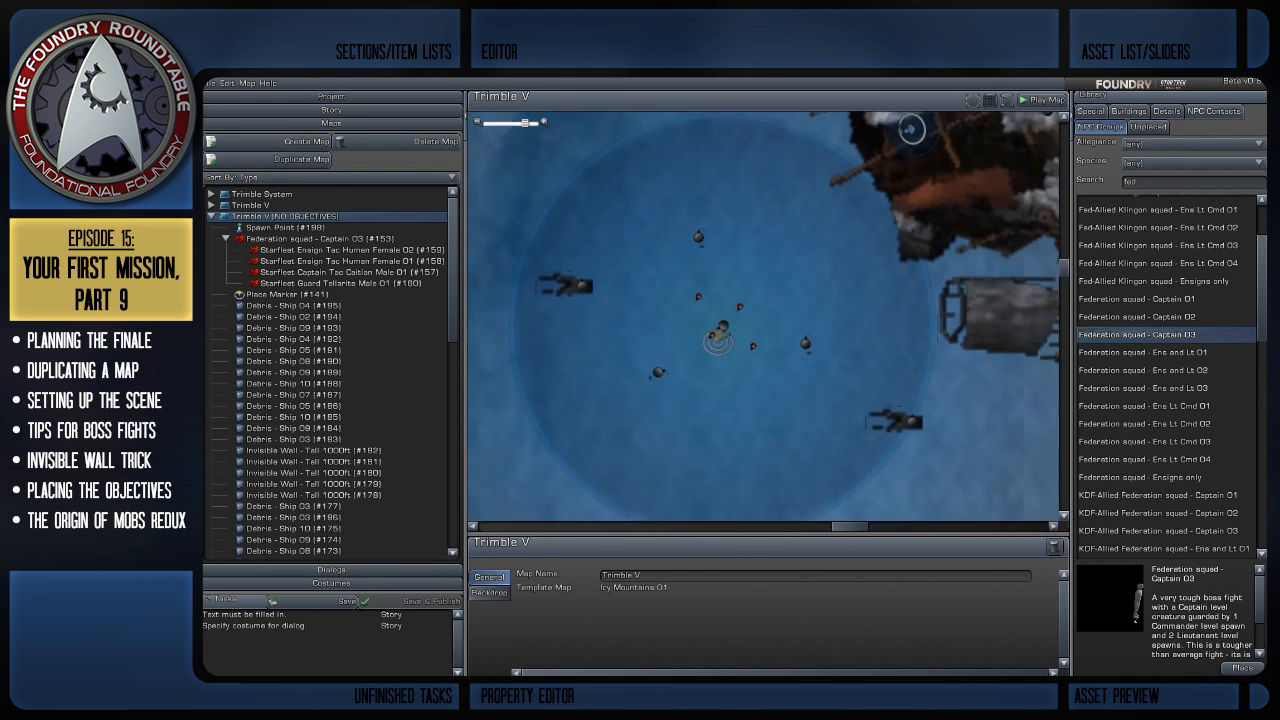
scroll(715, 343, "up", 2)
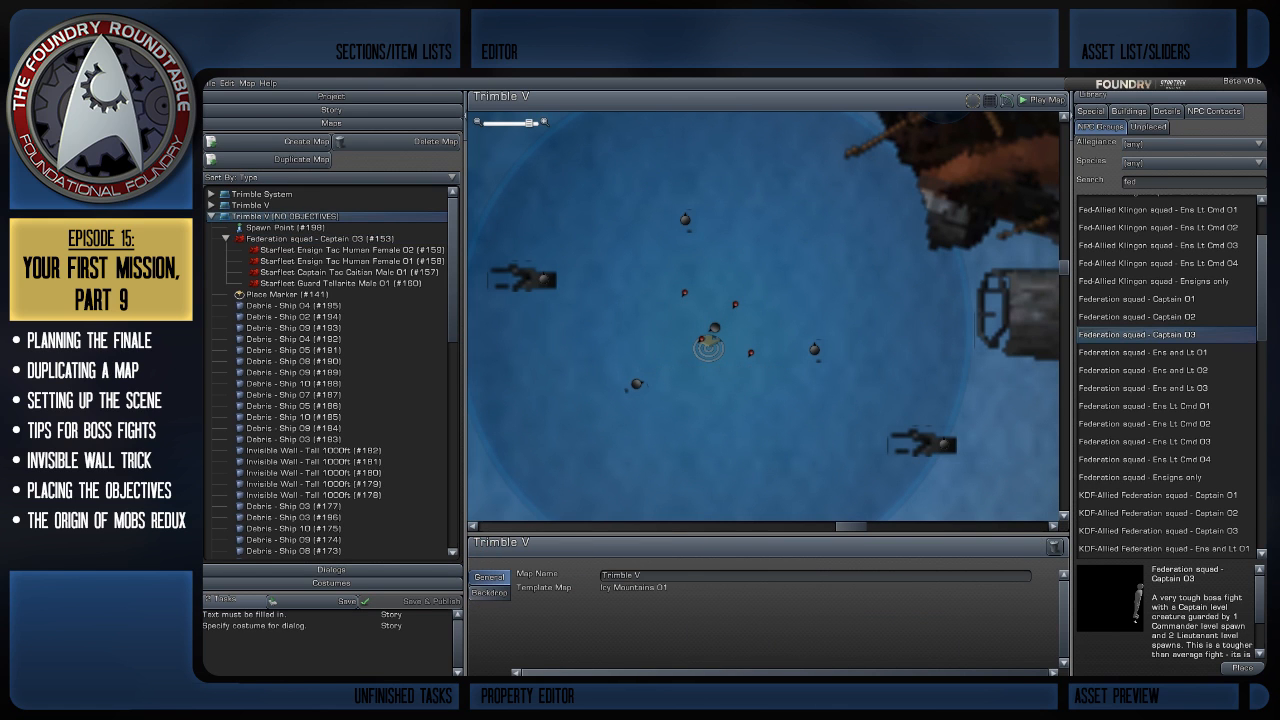
scroll(765, 317, "down", 6)
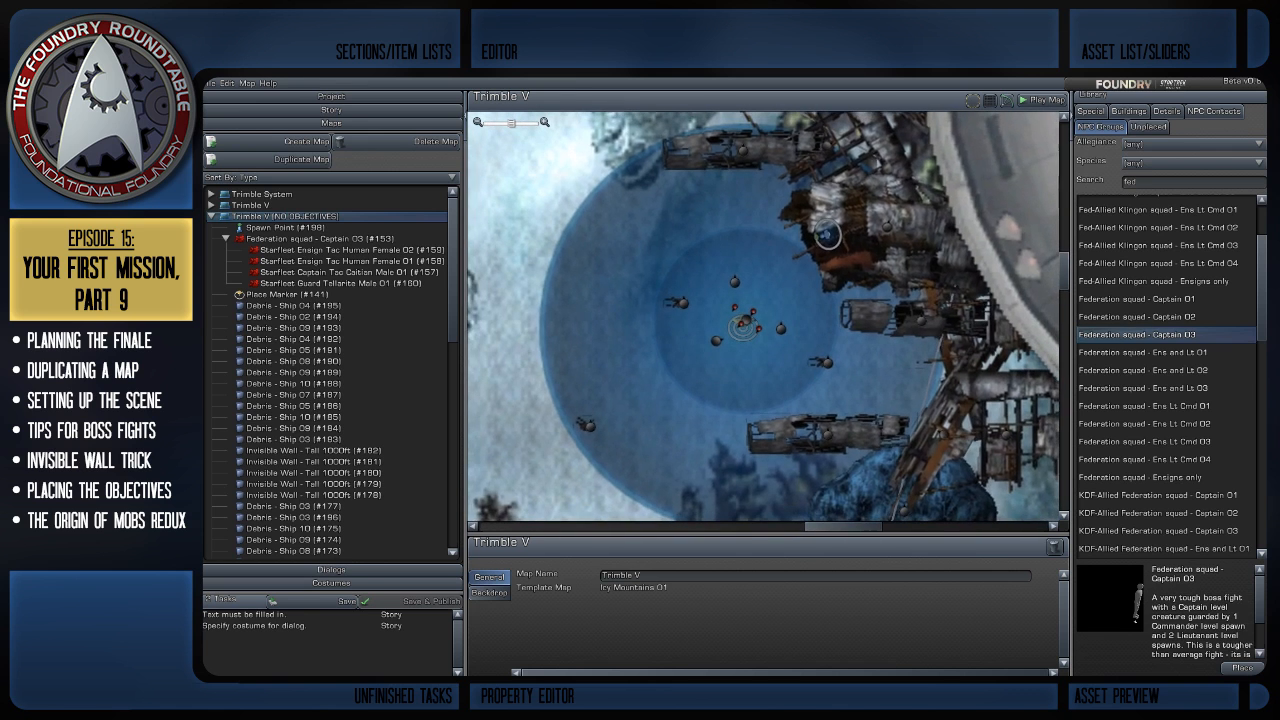
Compare the descriptions of the Federation squad groups in the library, including the Captain, Ens and Lt, and Ens Lt Cmd variants
left_click(1143, 353)
left_click(1143, 406)
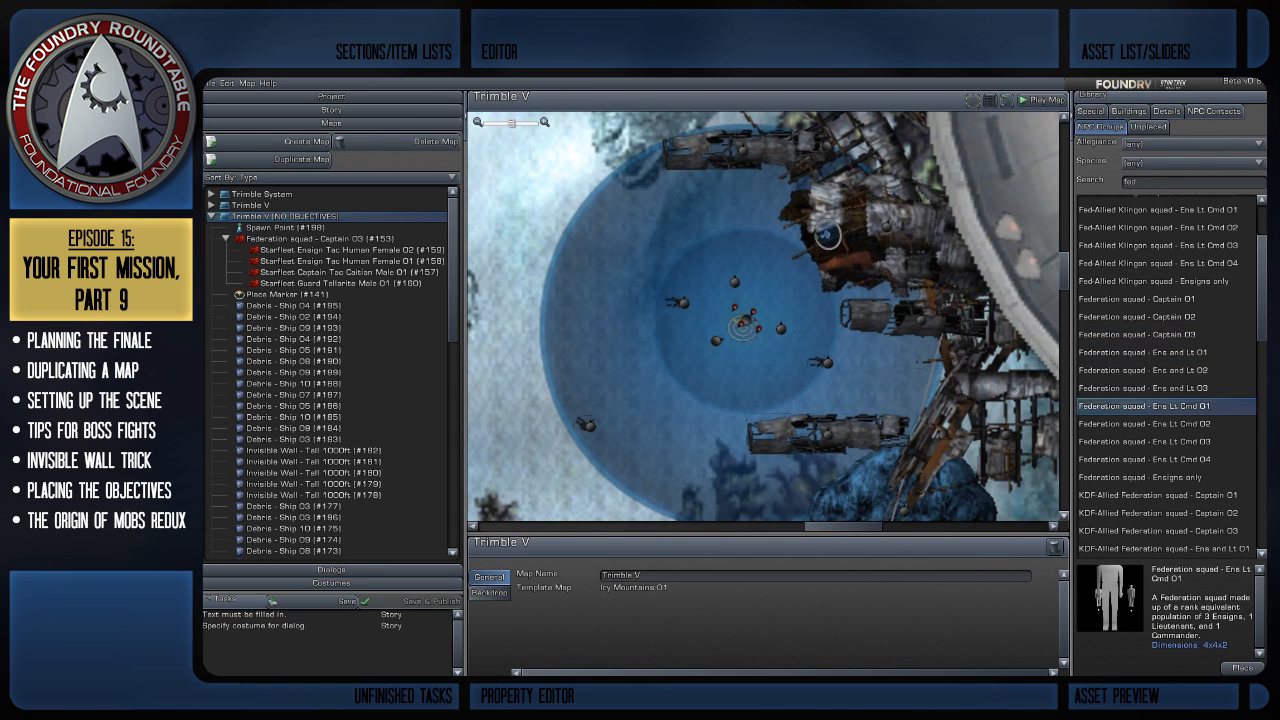
left_click(1143, 442)
left_click(1143, 460)
left_click(1143, 424)
left_click(1143, 406)
left_click(1143, 424)
left_click(1143, 388)
left_click(1143, 353)
left_click(1150, 334)
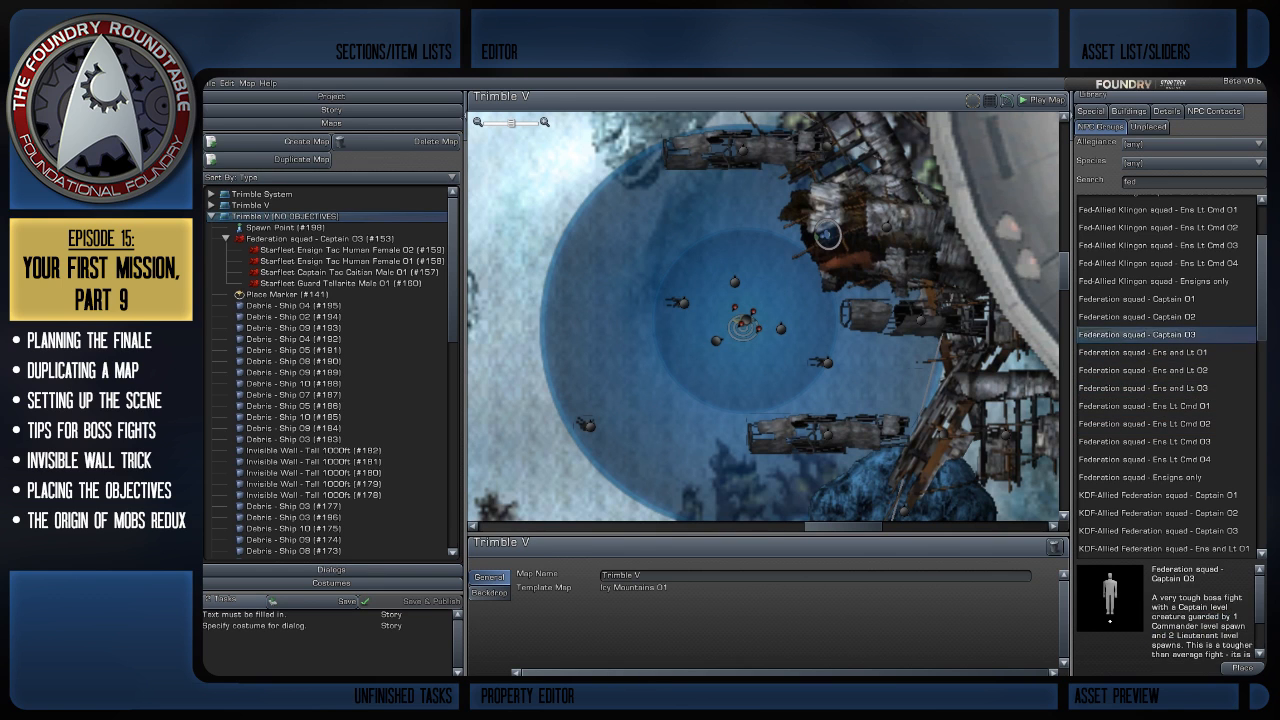
left_click(1150, 298)
left_click(1150, 263)
left_click(1188, 406)
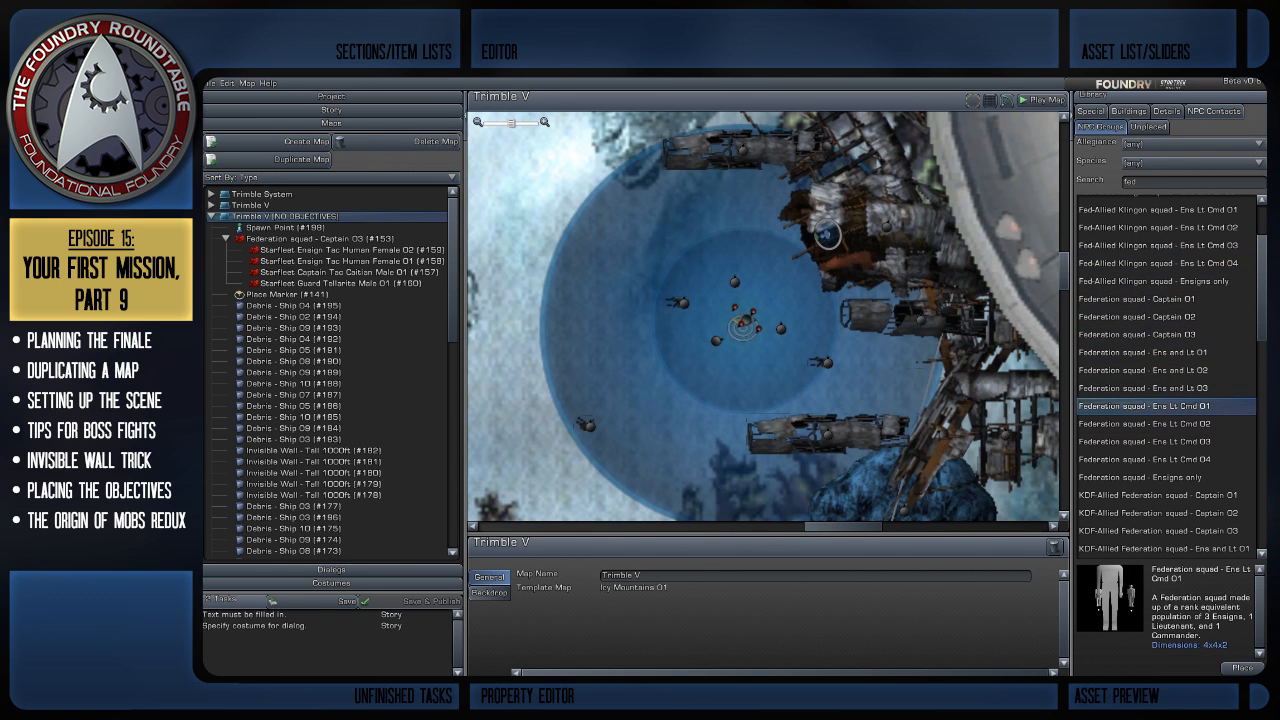
left_click(1150, 442)
left_click(1150, 460)
left_click(1150, 424)
left_click(1150, 406)
left_click(1150, 388)
left_click(1150, 335)
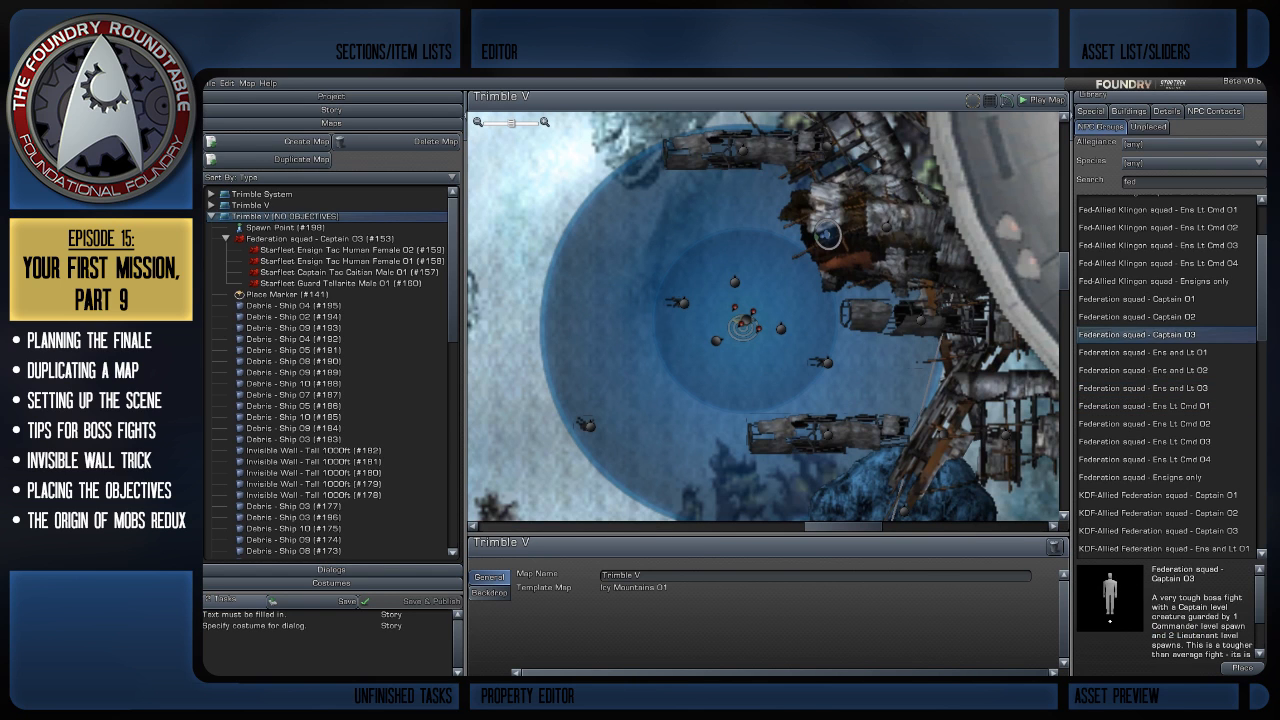
left_click(1150, 477)
left_click(1150, 460)
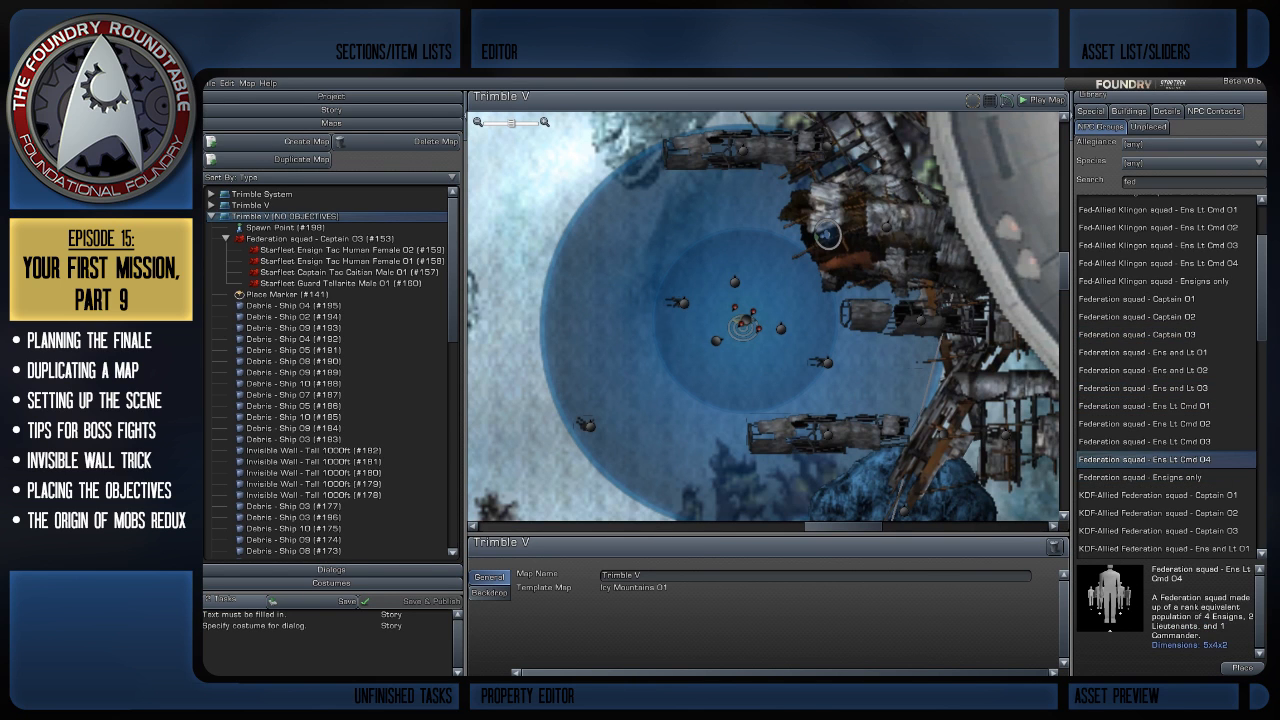
Place a Federation squad - Ens and Lt 01 group on the open ground near the captain squad, at about X 382.2, Z 371.7
left_click(1150, 370)
left_click(1150, 353)
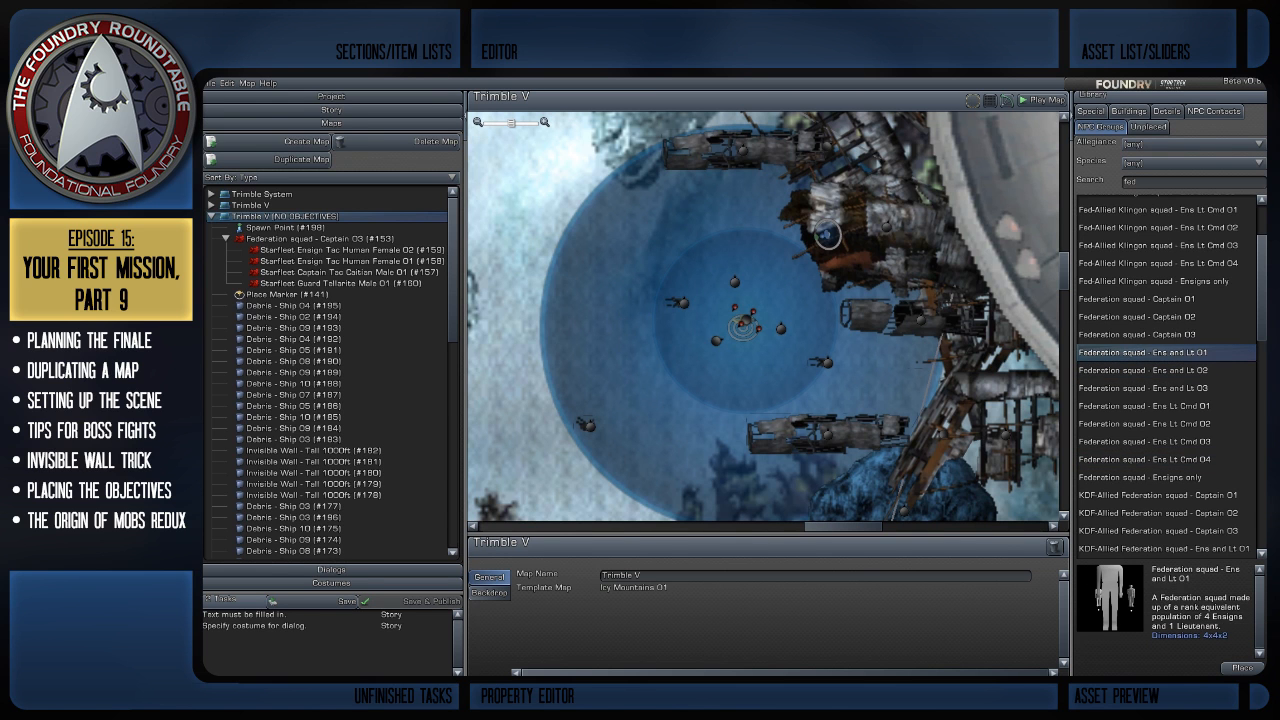
left_click_drag(1160, 353, 640, 383)
right_click_drag(640, 383, 721, 360)
scroll(755, 305, "up", 2)
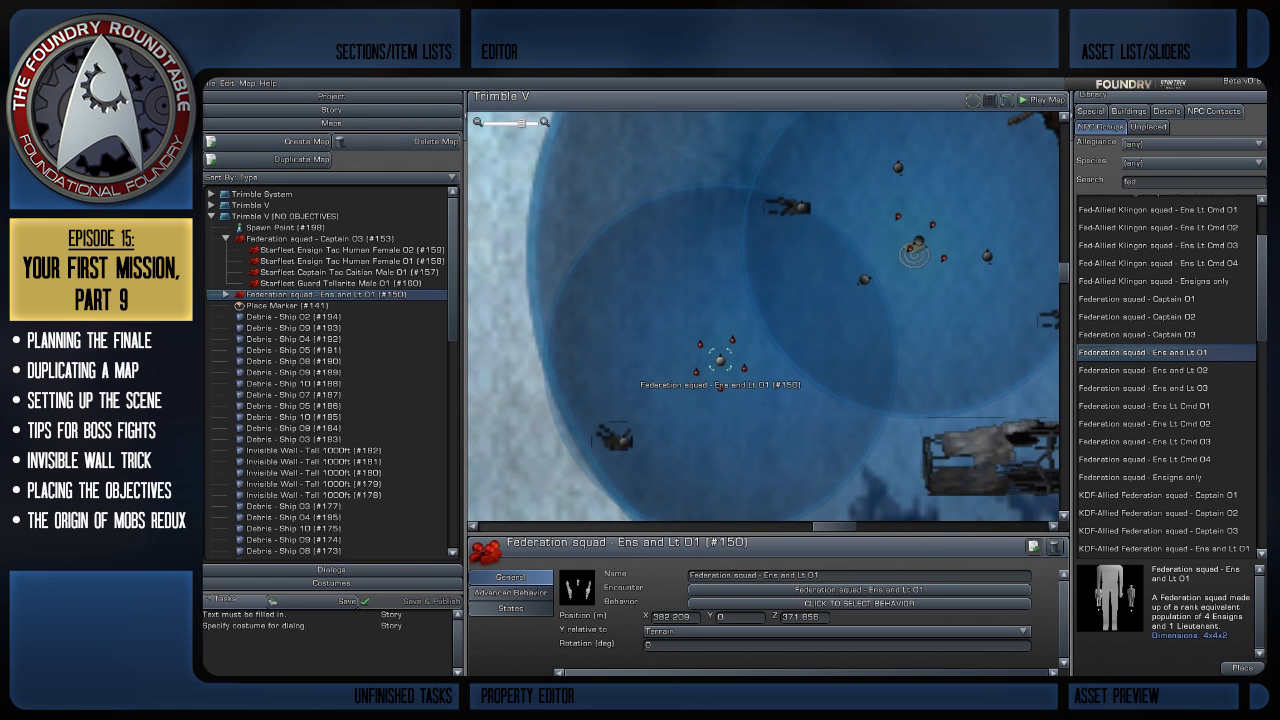
Turn the new Ens and Lt 01 squad to 75 degrees and move it to about X 380.4, Z 375.3
left_click_drag(720, 360, 730, 358)
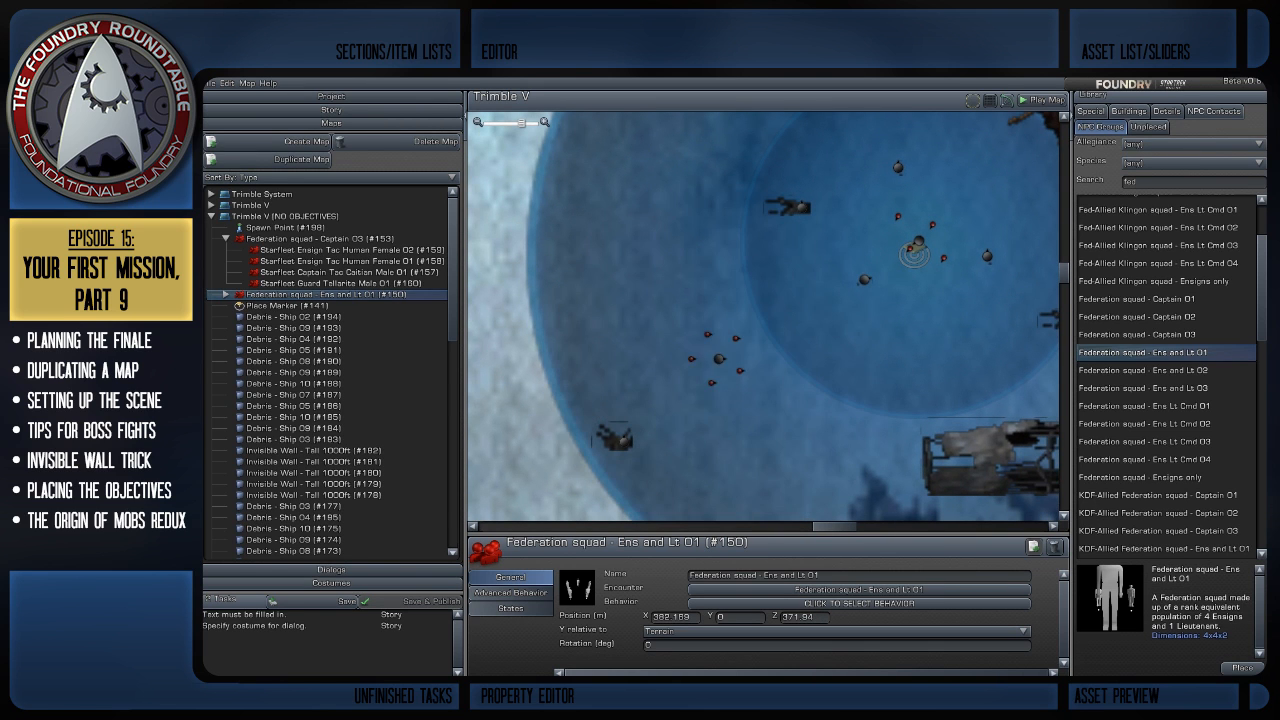
right_click_drag(730, 358, 735, 358)
left_click_drag(720, 358, 690, 308)
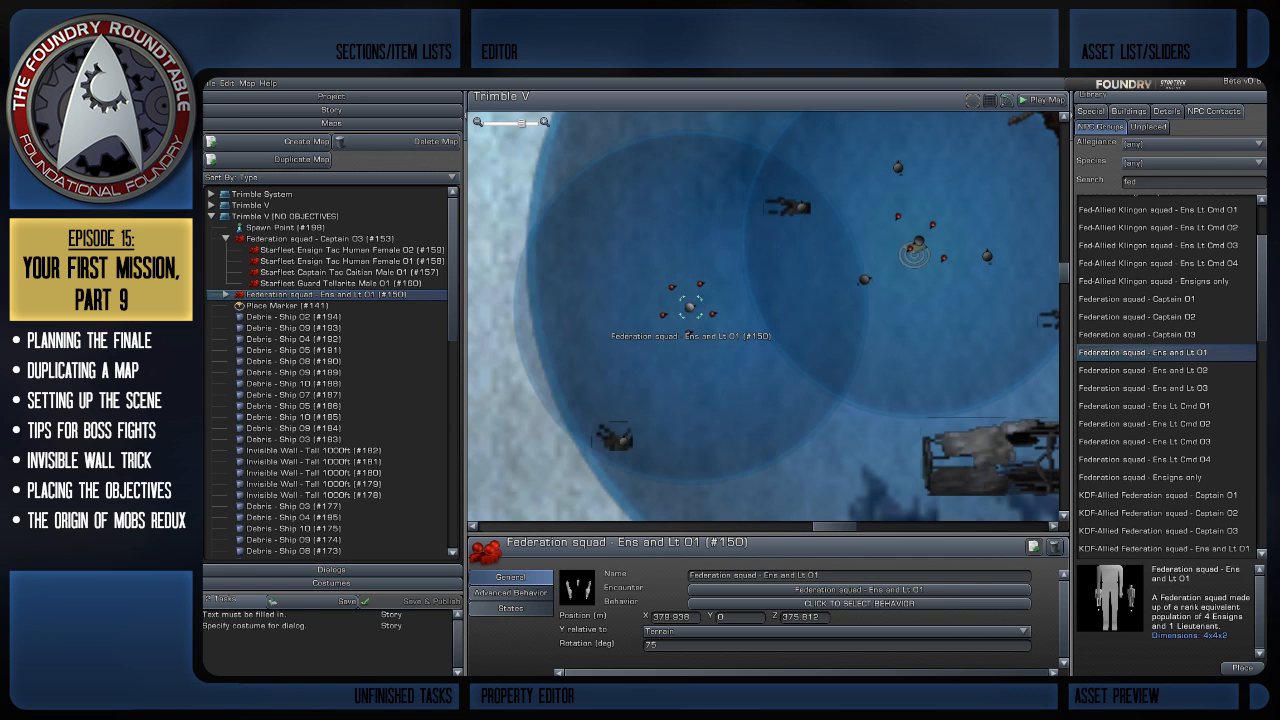
left_click_drag(780, 320, 730, 366)
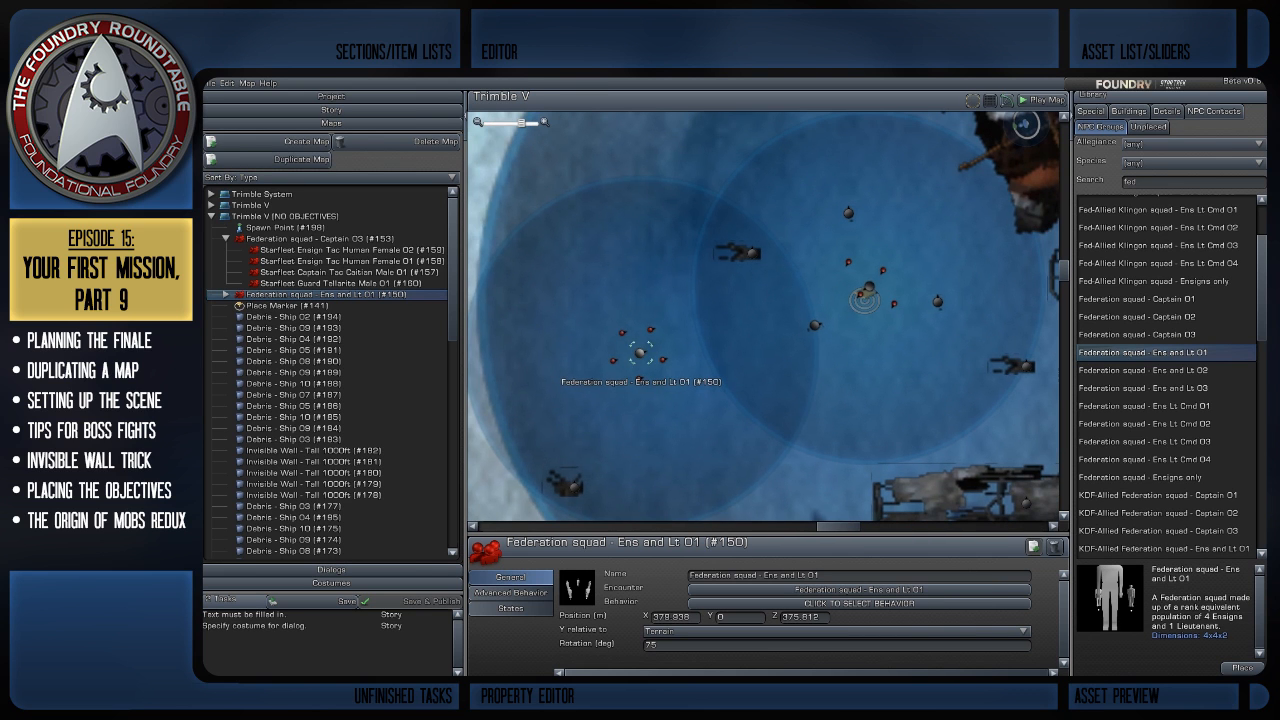
left_click_drag(640, 352, 645, 360)
left_click_drag(720, 380, 726, 359)
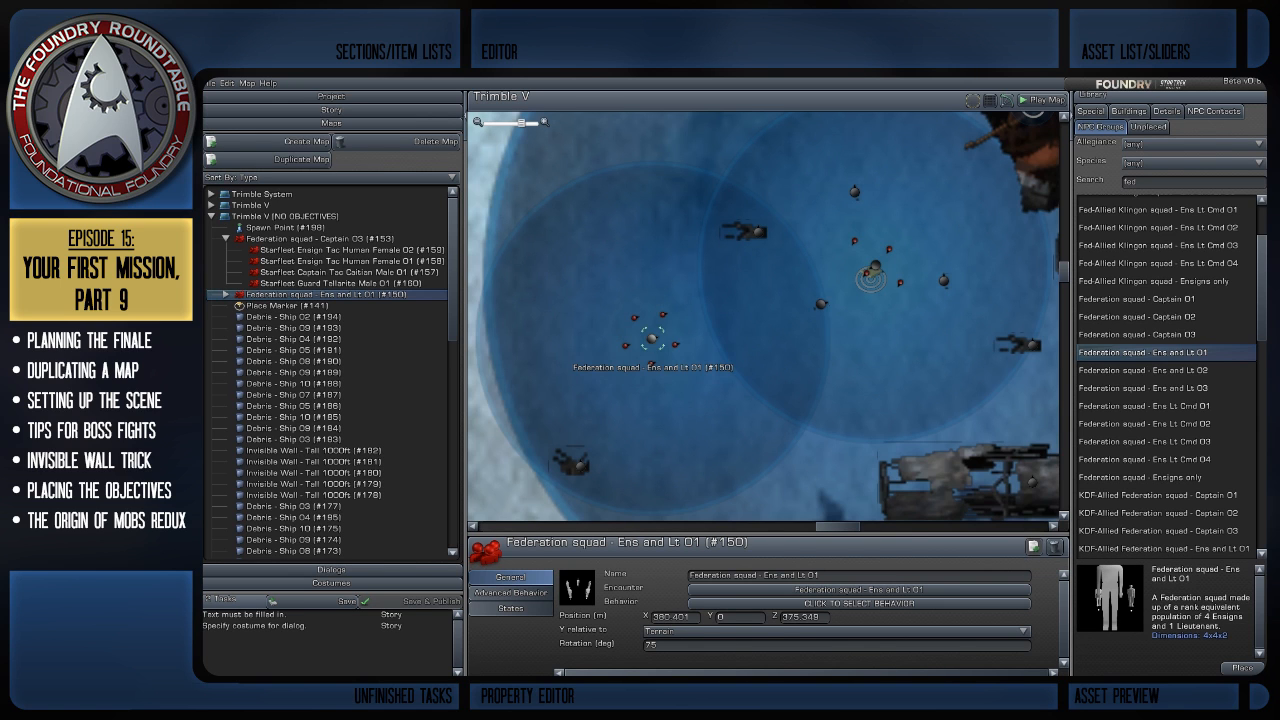
left_click(660, 400)
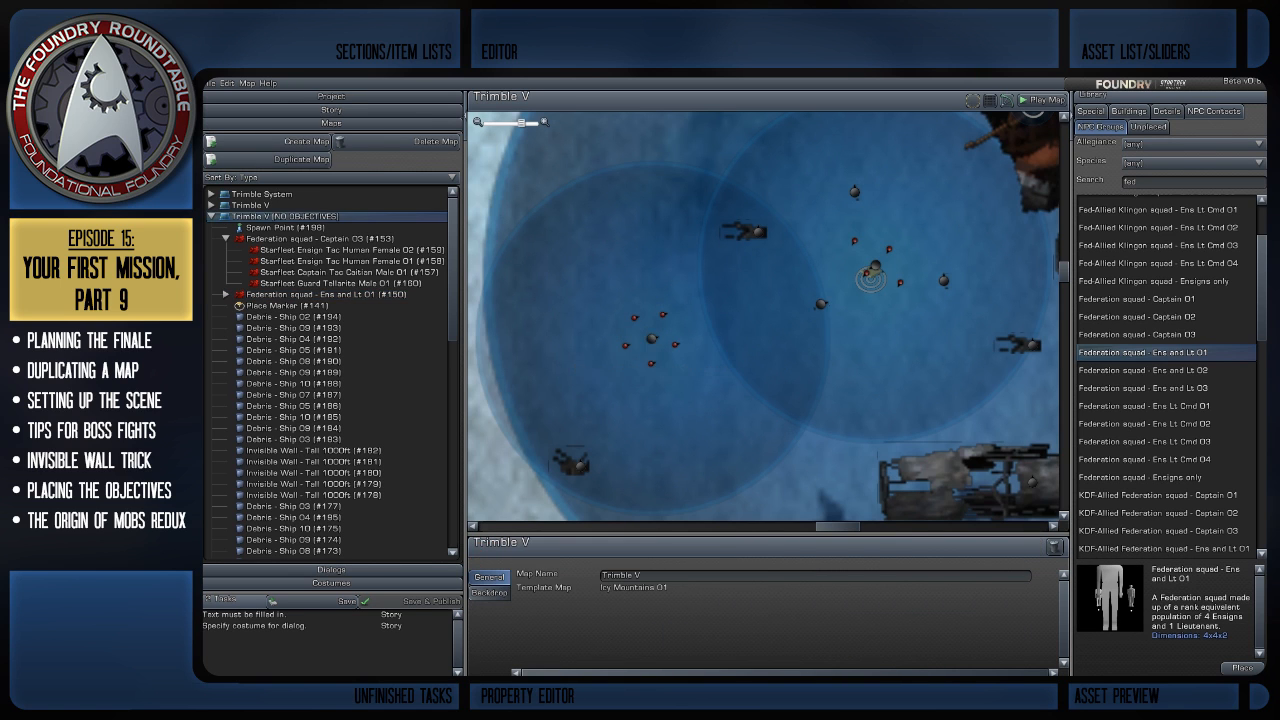
Duplicate the Ens and Lt 01 squad, turn the copy to 30 degrees and position it at about X 384.9, Z 369.1
left_click(652, 338)
scroll(652, 338, "down", 1)
scroll(764, 316, "down", 1)
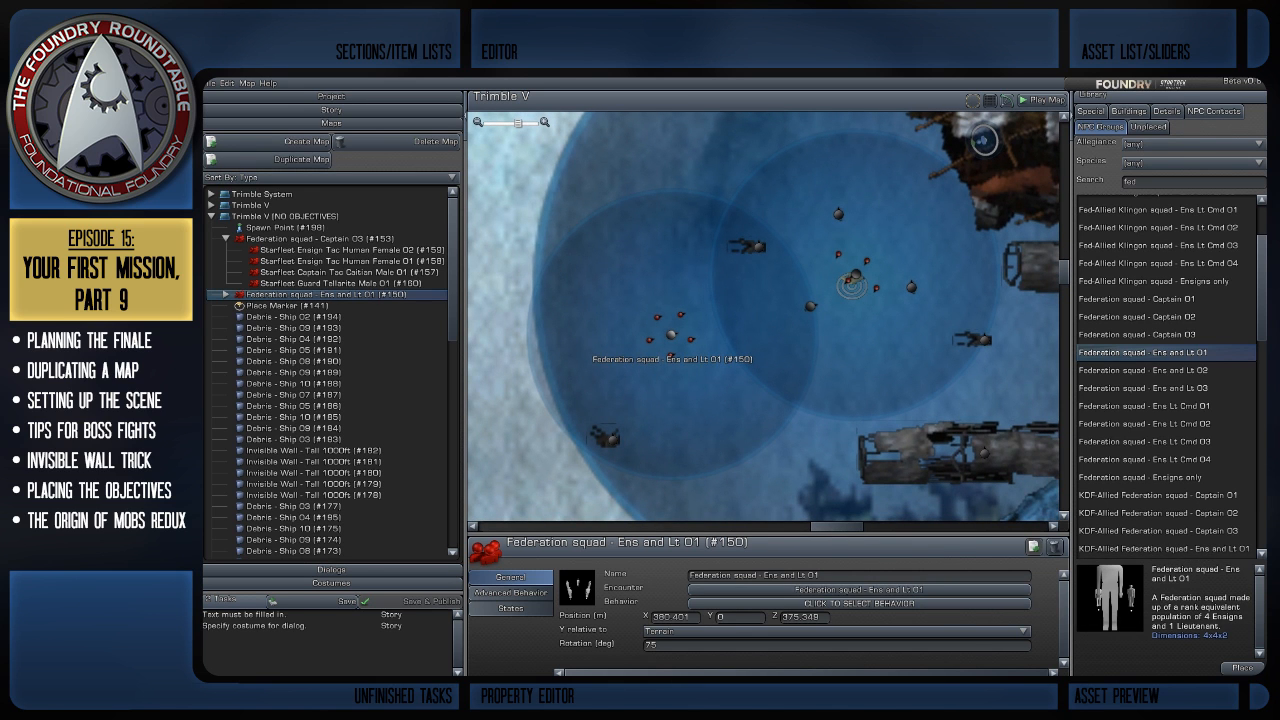
left_click(688, 384)
left_click(671, 333)
left_click(1033, 547)
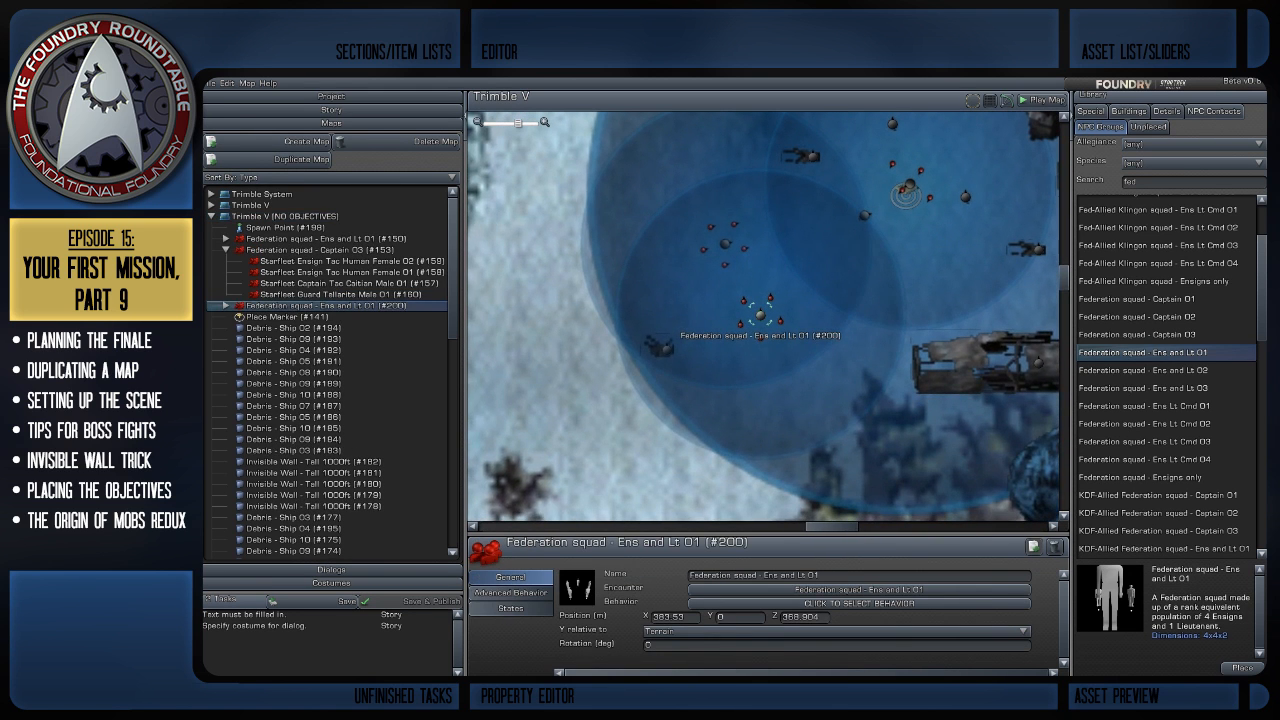
right_click_drag(760, 315, 768, 318)
left_click_drag(760, 315, 776, 318)
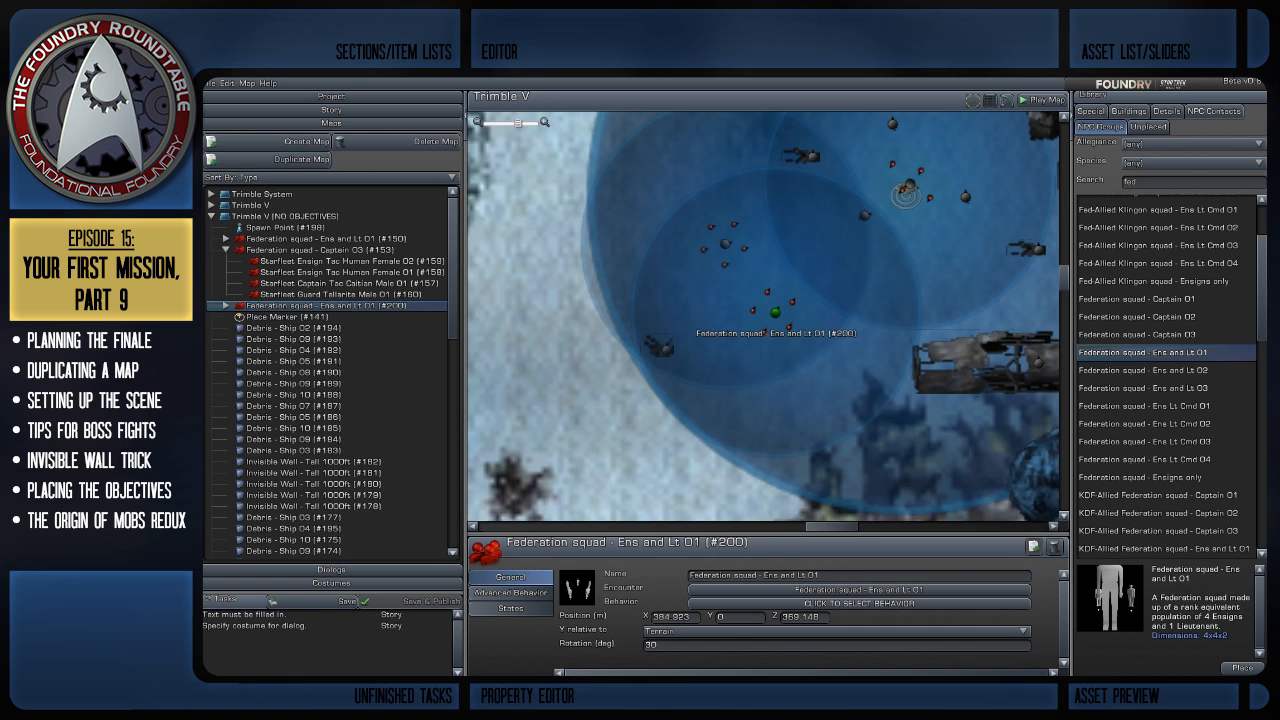
right_click_drag(775, 312, 750, 394)
scroll(764, 317, "up", 2)
scroll(764, 317, "down", 2)
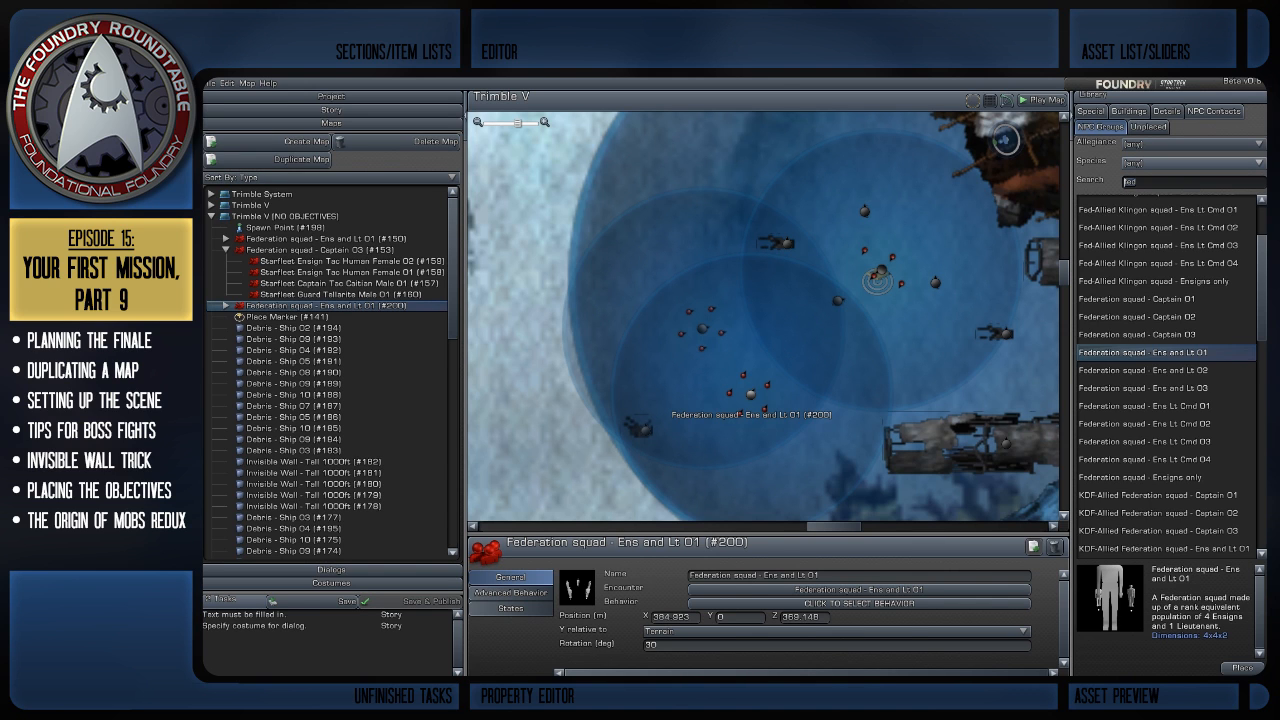
Clear the library search and move both Ens and Lt 01 squads closer to the captain squad, placing #200 at about X 389.6, Z 369.1
key("BackSpace")
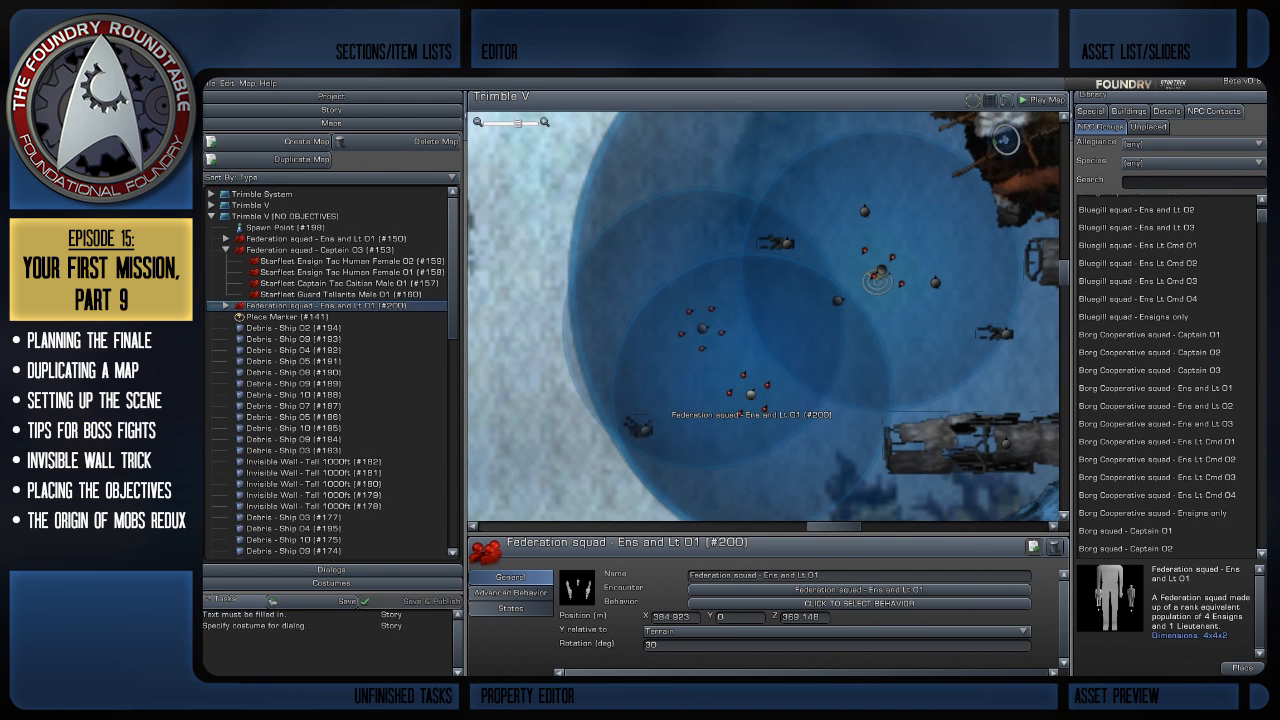
right_click_drag(770, 385, 750, 396)
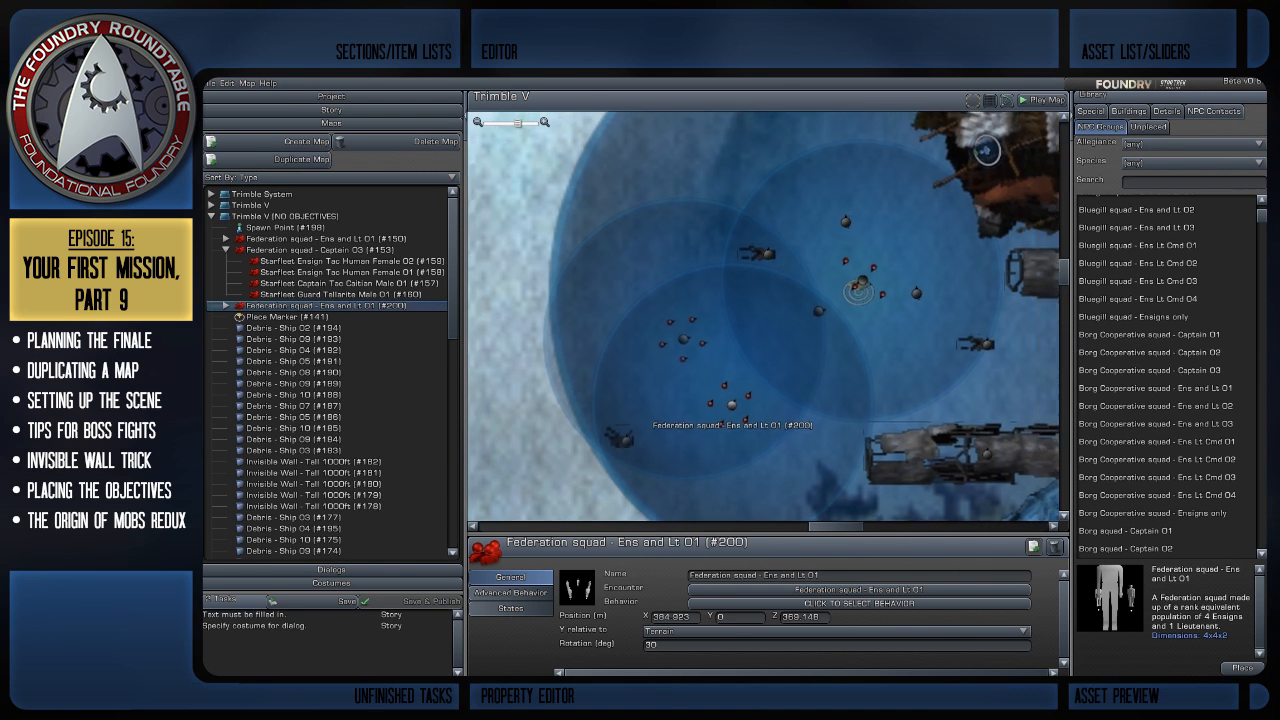
left_click_drag(731, 404, 781, 406)
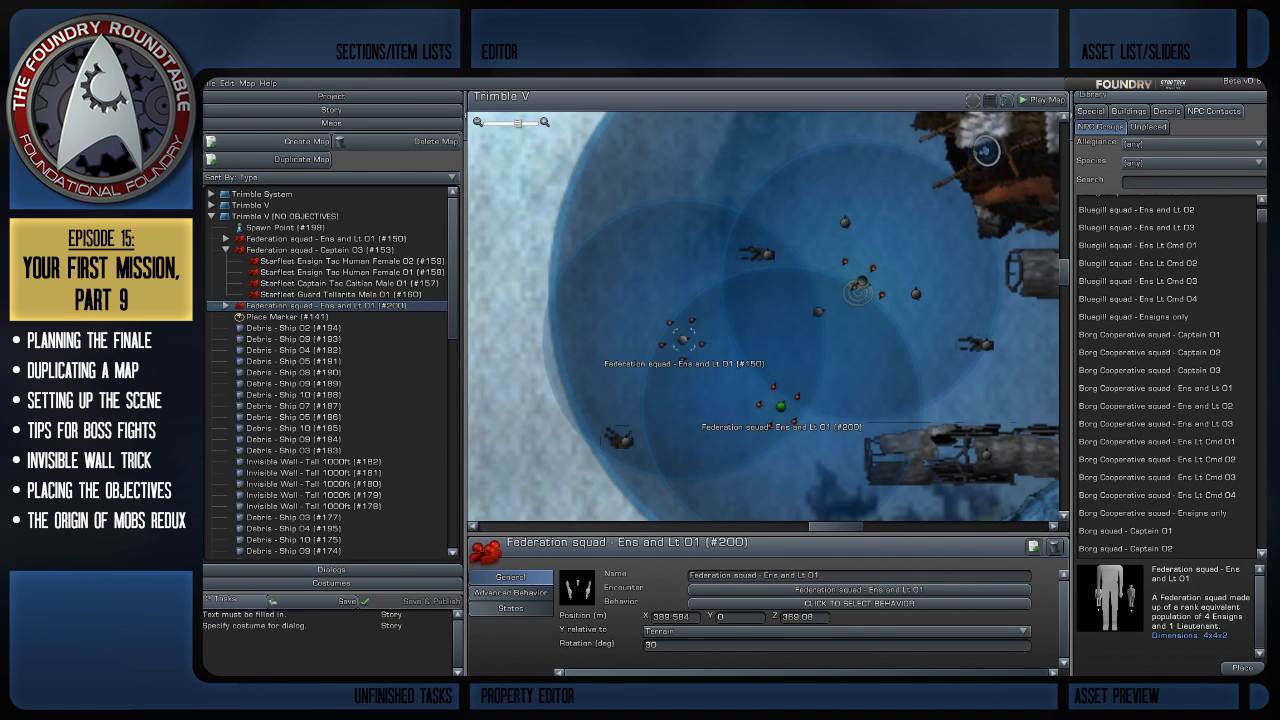
left_click_drag(683, 340, 755, 353)
left_click(770, 346)
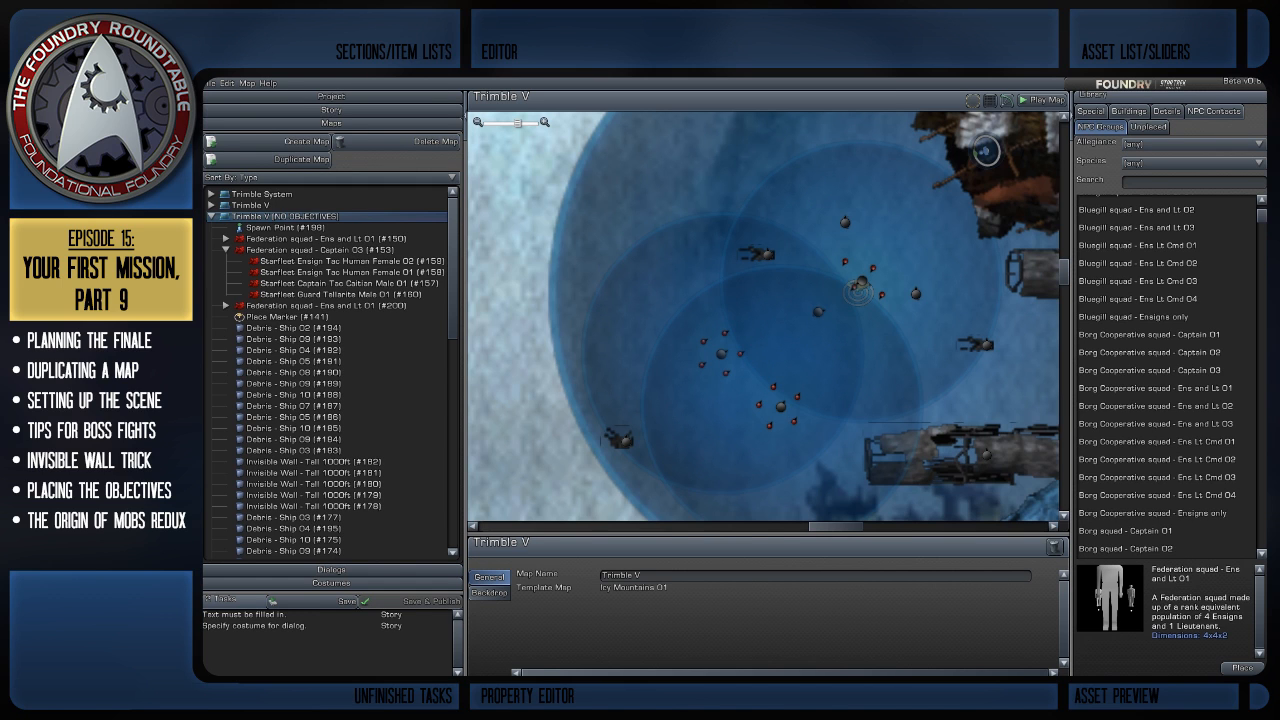
Search the Details library for "inv" and select Invisible Wall - Tall 100ft
left_click(1167, 112)
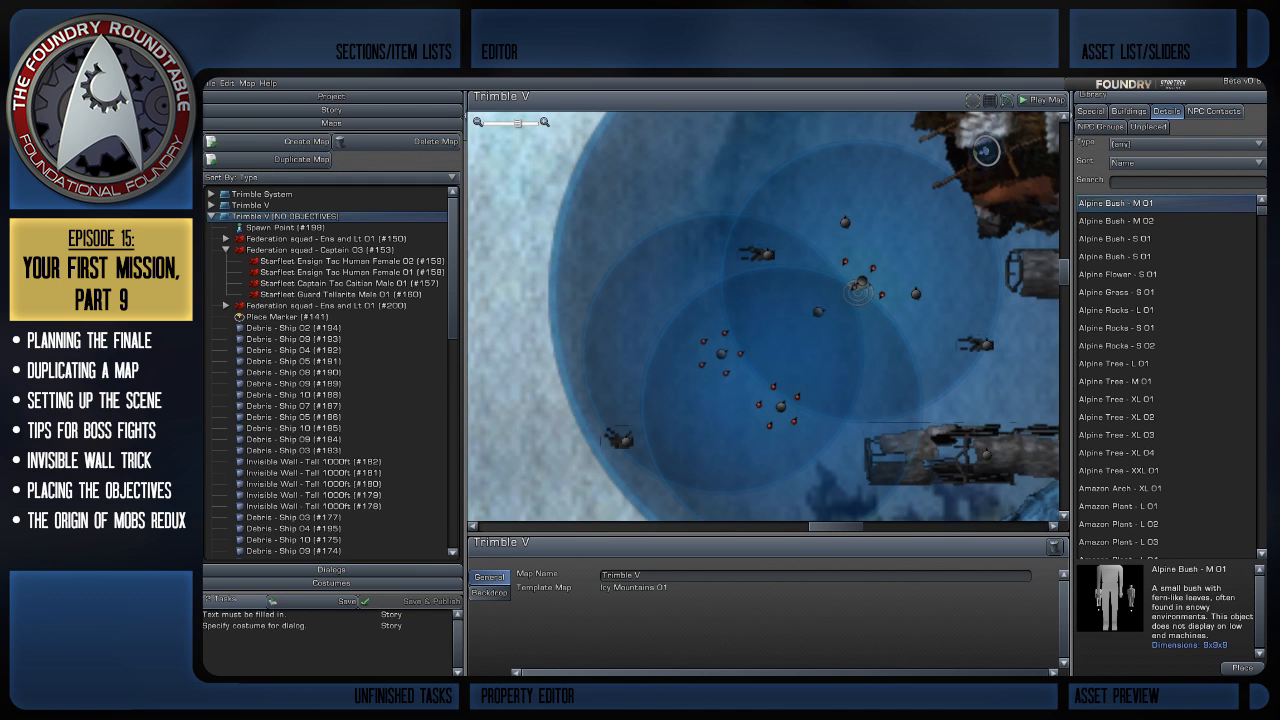
left_click(1170, 182)
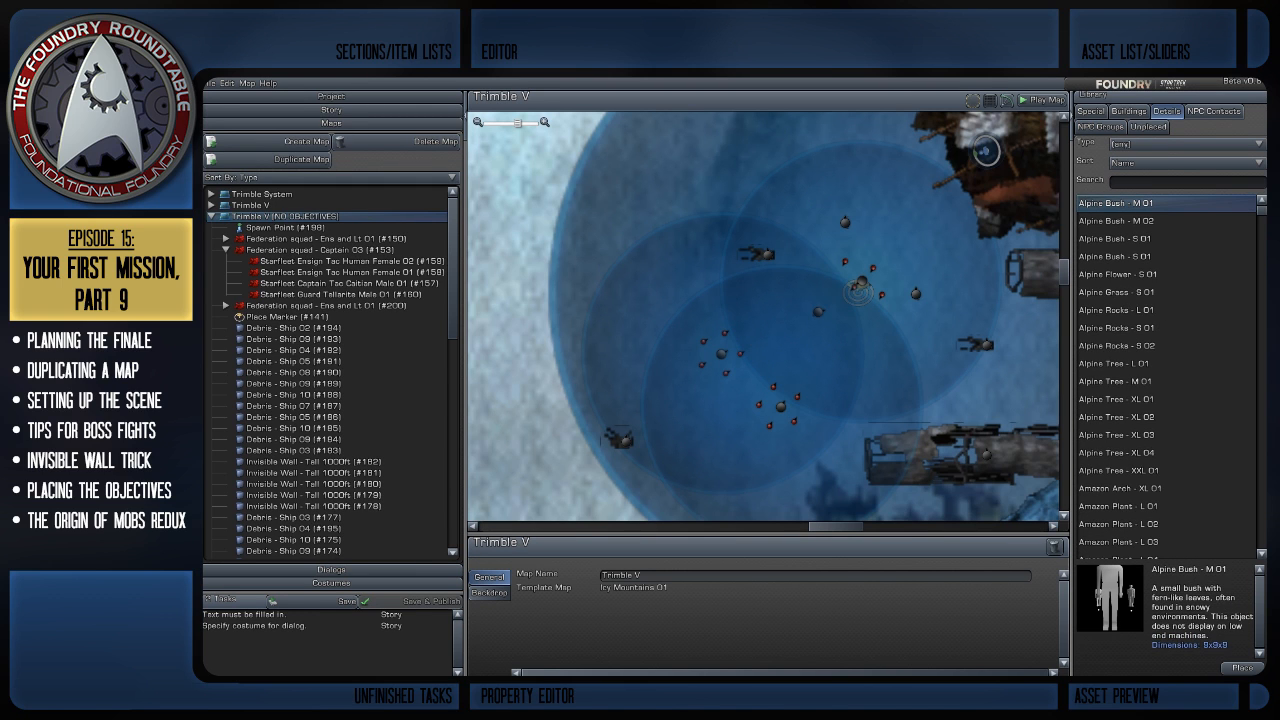
type("in")
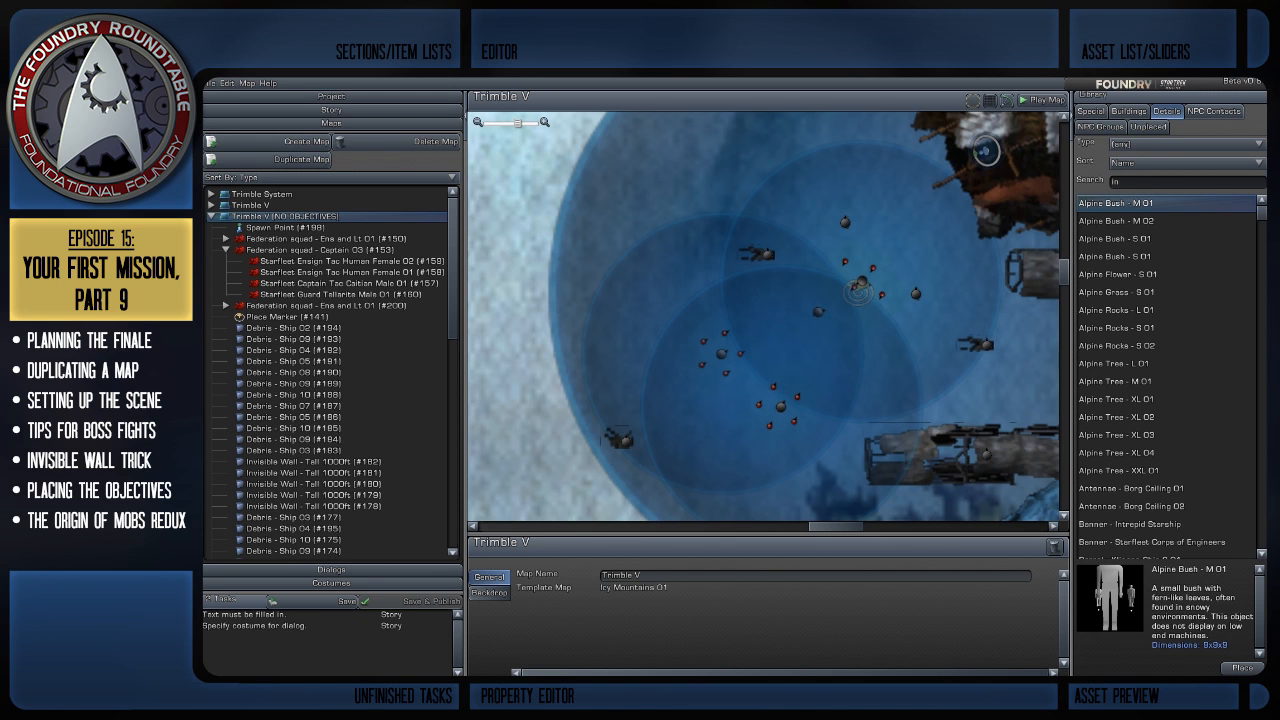
type("v")
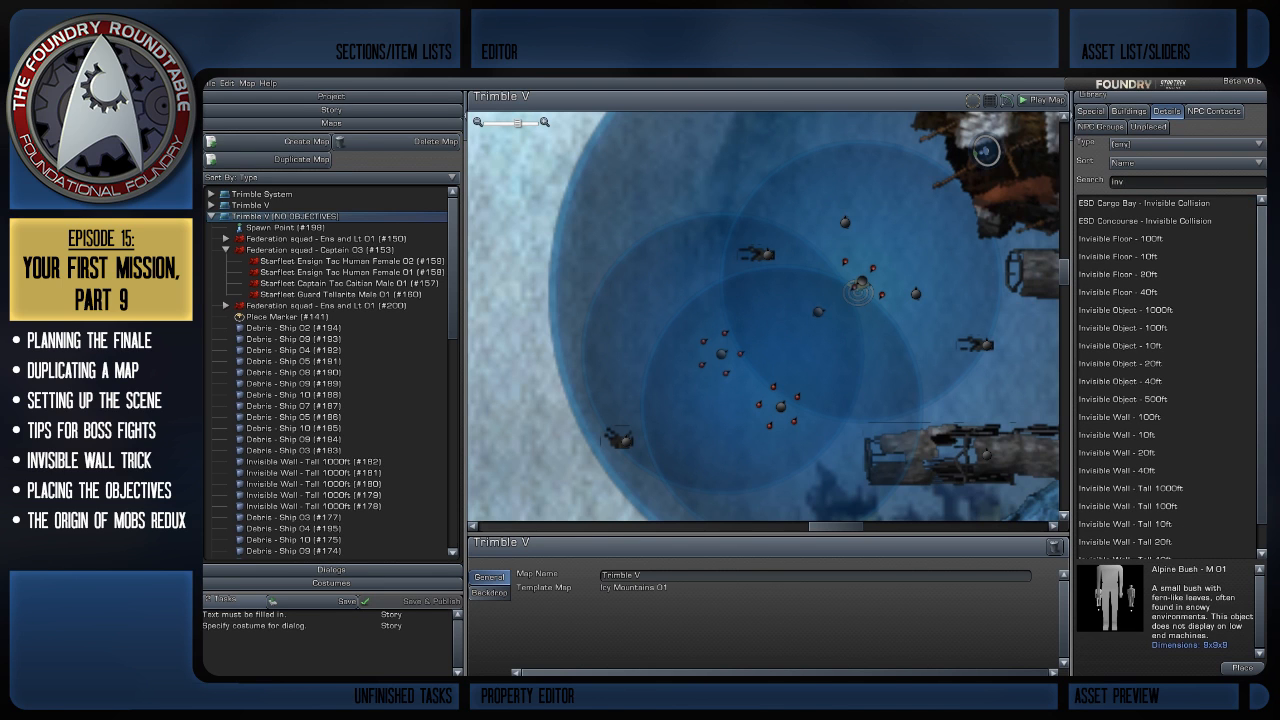
left_click(1120, 418)
scroll(1167, 377, "down", 1)
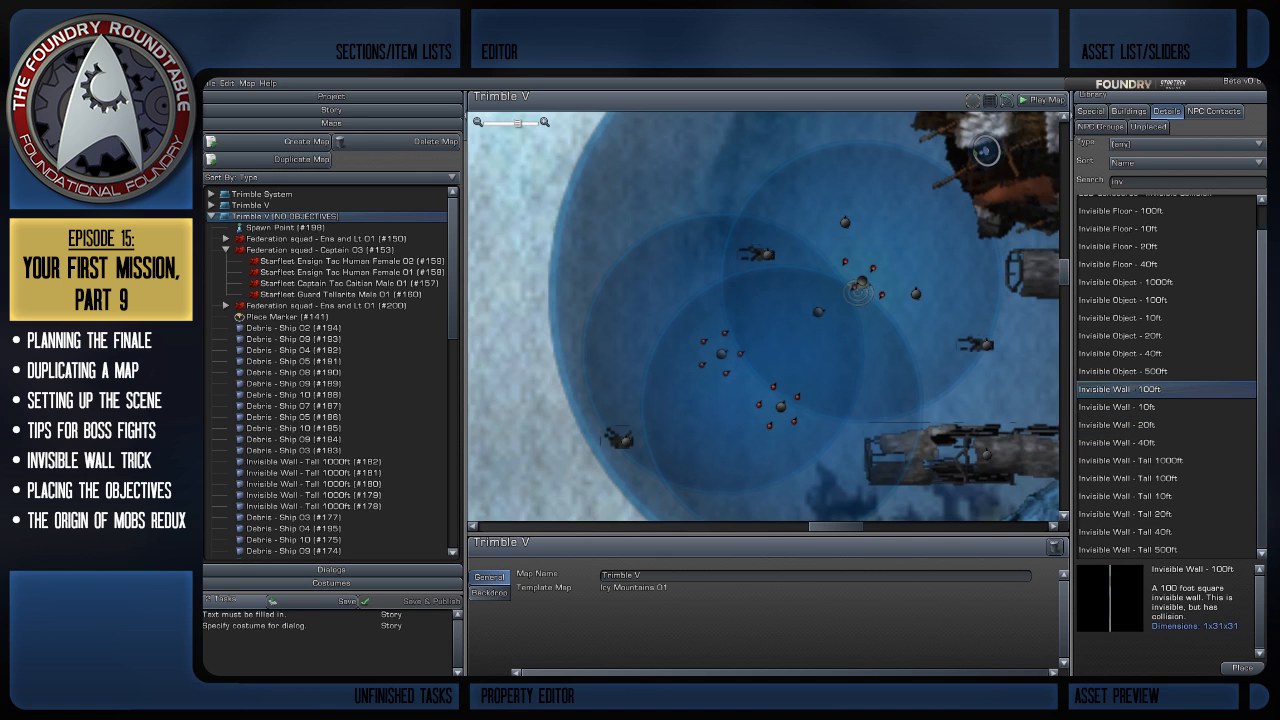
left_click(1128, 478)
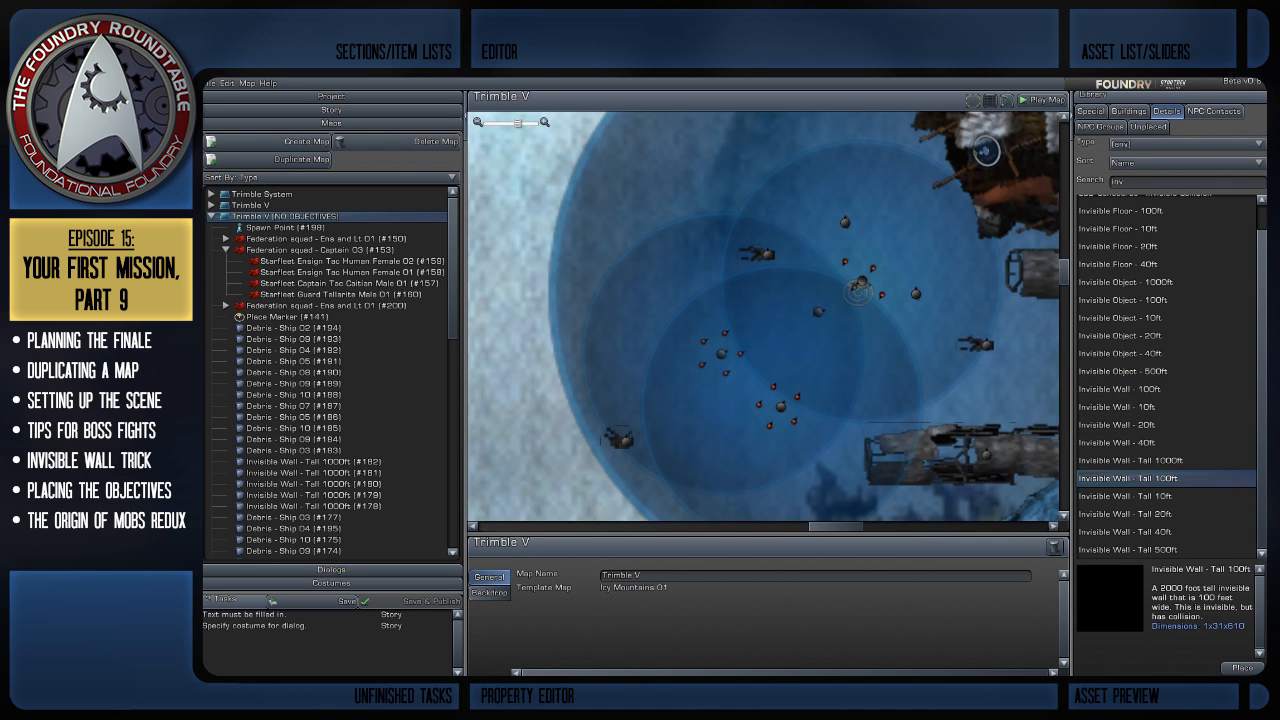
Place the tall 100 ft invisible wall between the captain squad and the two Ens and Lt 01 squads, at -45 degrees, about X 390.0, Z 374.7
left_click_drag(1128, 478, 808, 349)
right_click_drag(762, 316, 713, 267)
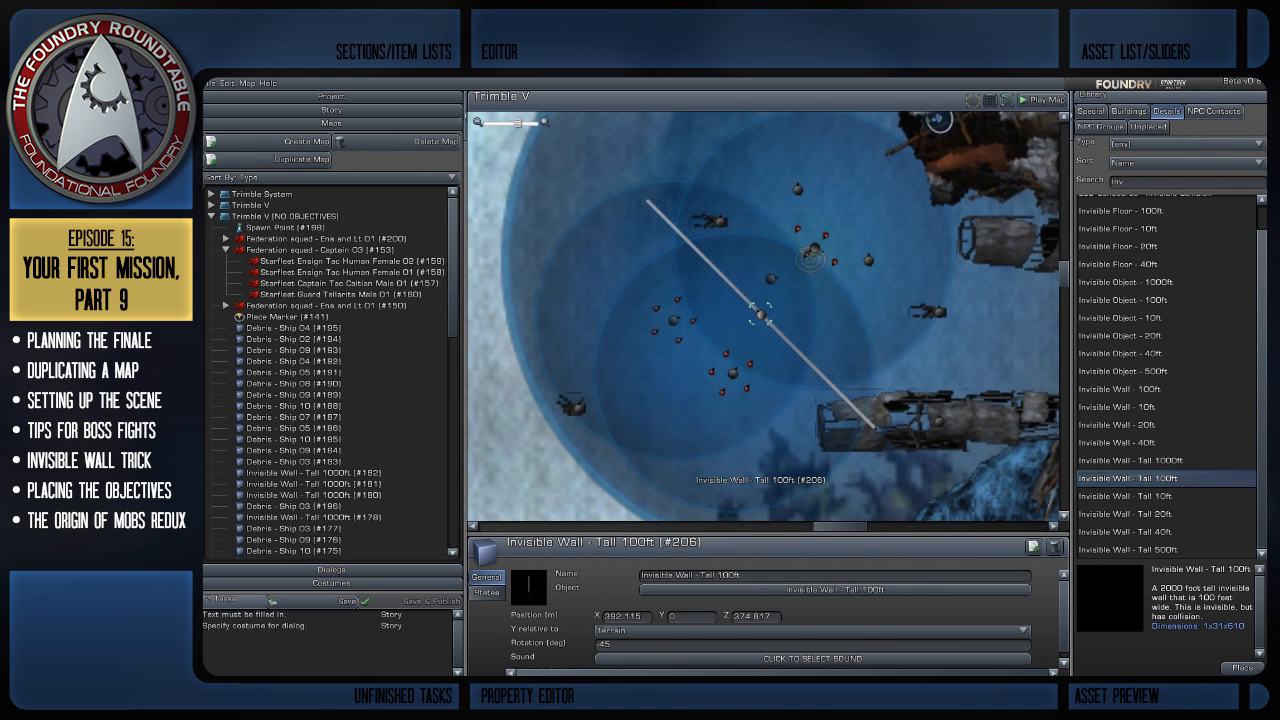
left_click_drag(762, 316, 737, 314)
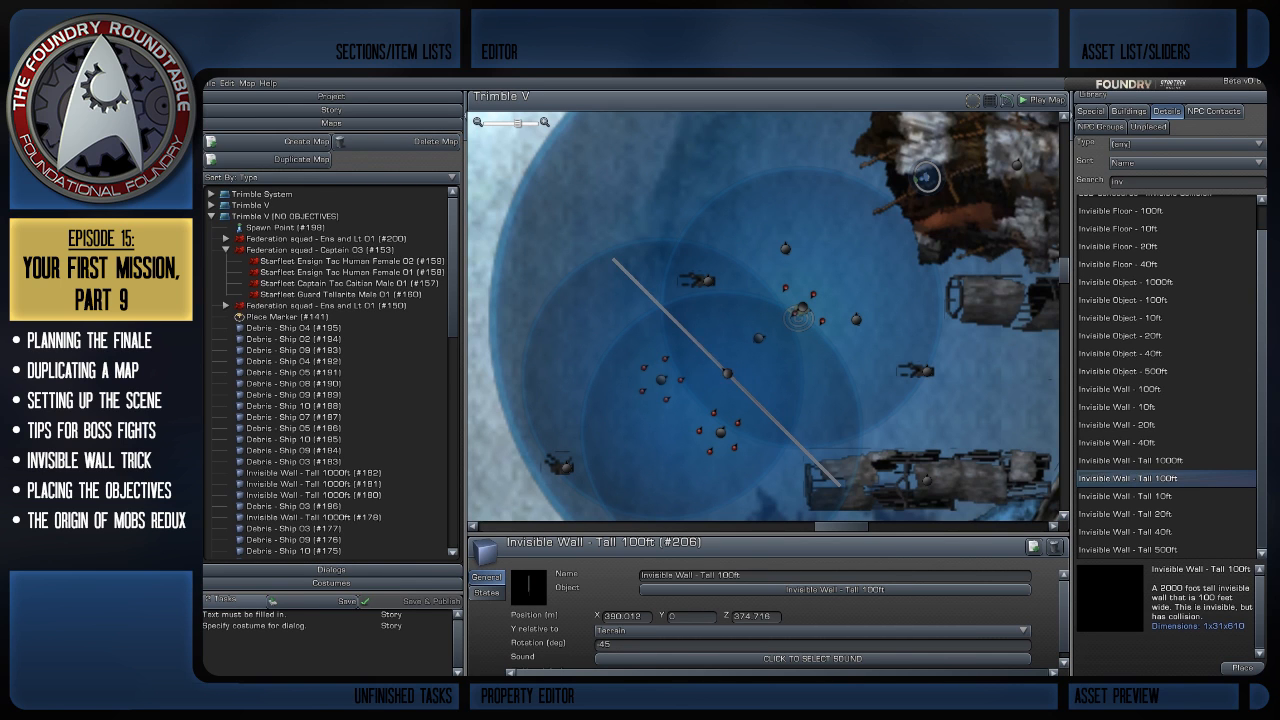
left_click(727, 373)
left_click(727, 373)
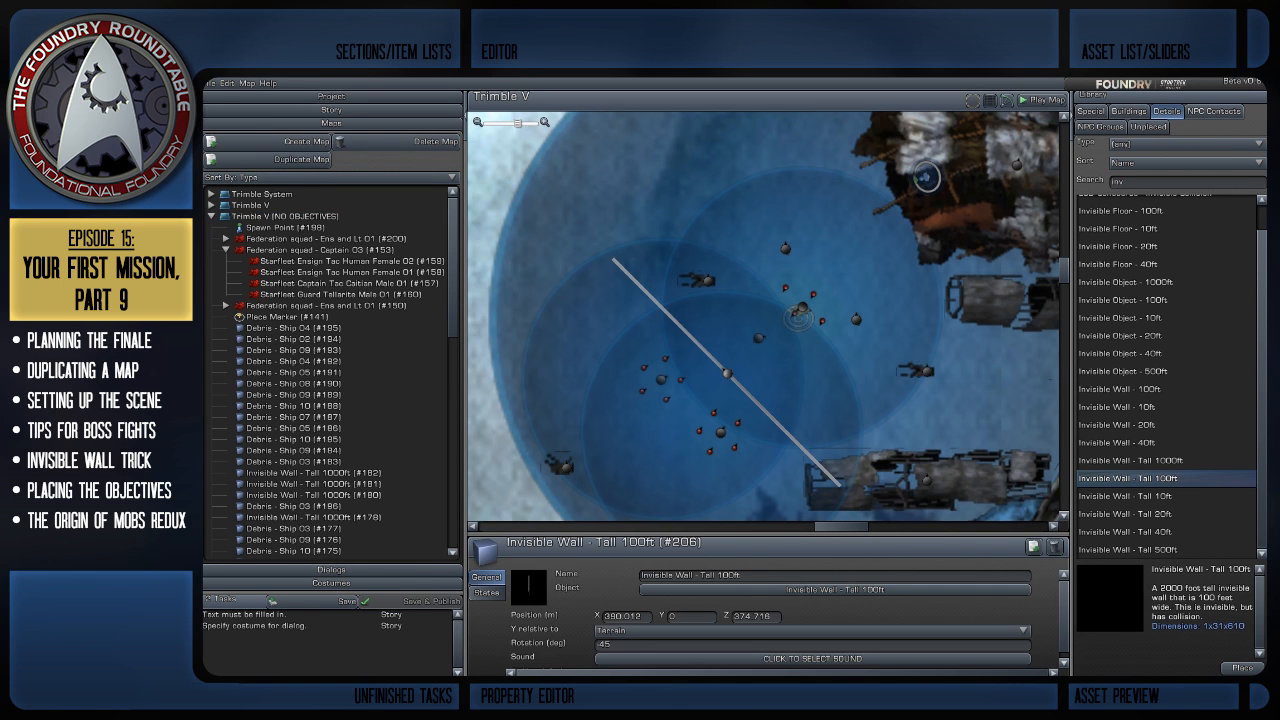
Shift squad #200 to about X 390.8, Z 369.8, squad #150 to X 385.3, Z 375.3, and the invisible wall to X 390.3, Z 376.1
scroll(727, 373, "up", 2)
scroll(727, 373, "down", 2)
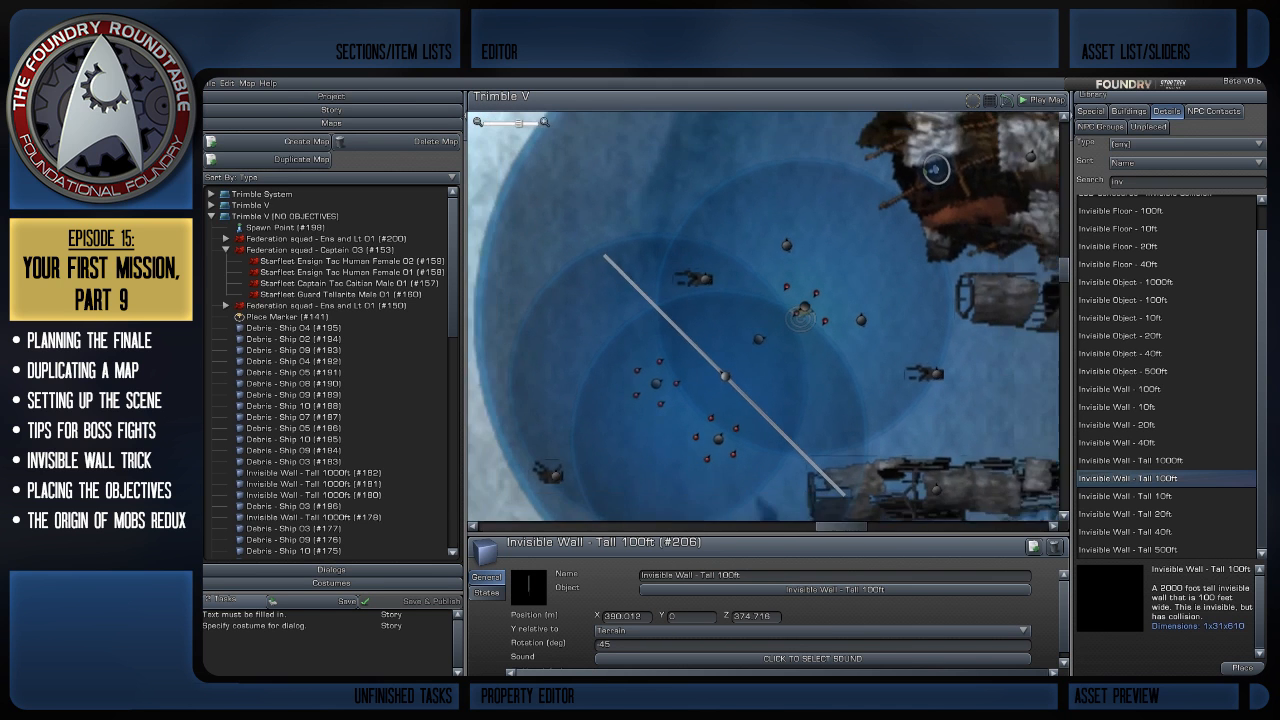
right_click_drag(727, 373, 740, 352)
scroll(740, 352, "down", 2)
scroll(740, 352, "up", 3)
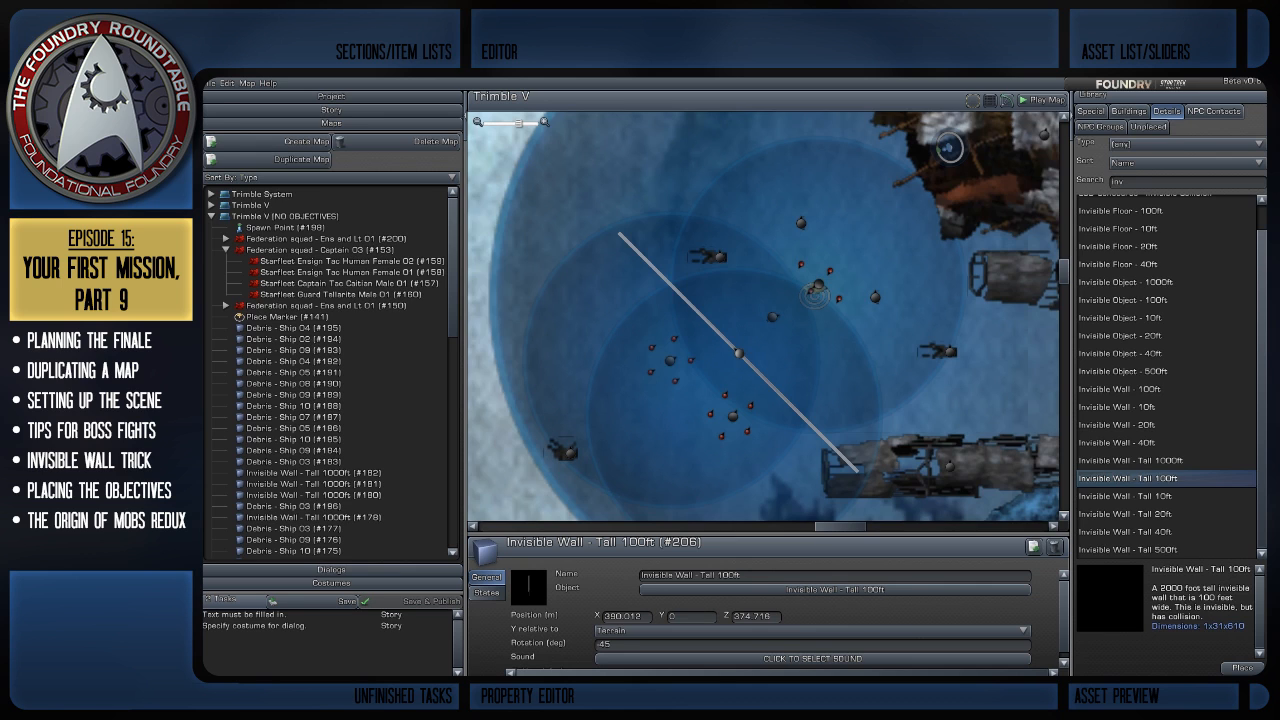
right_click_drag(739, 353, 746, 330)
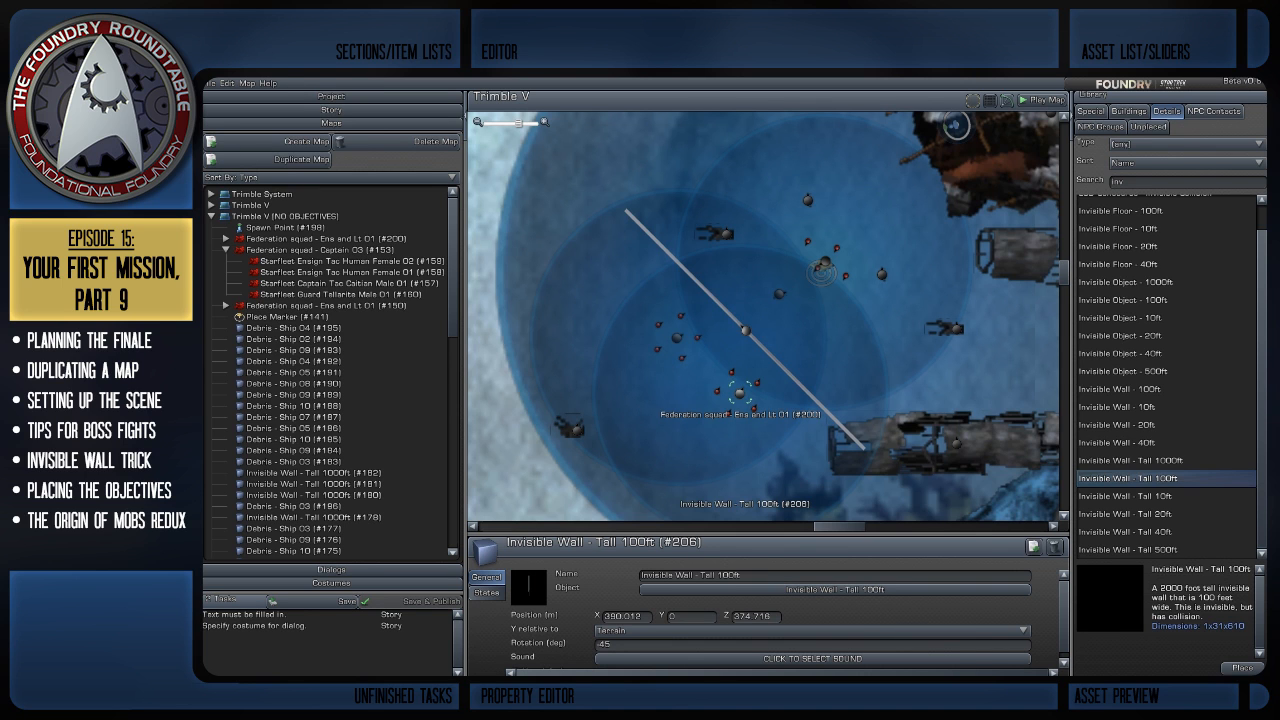
left_click_drag(740, 392, 754, 384)
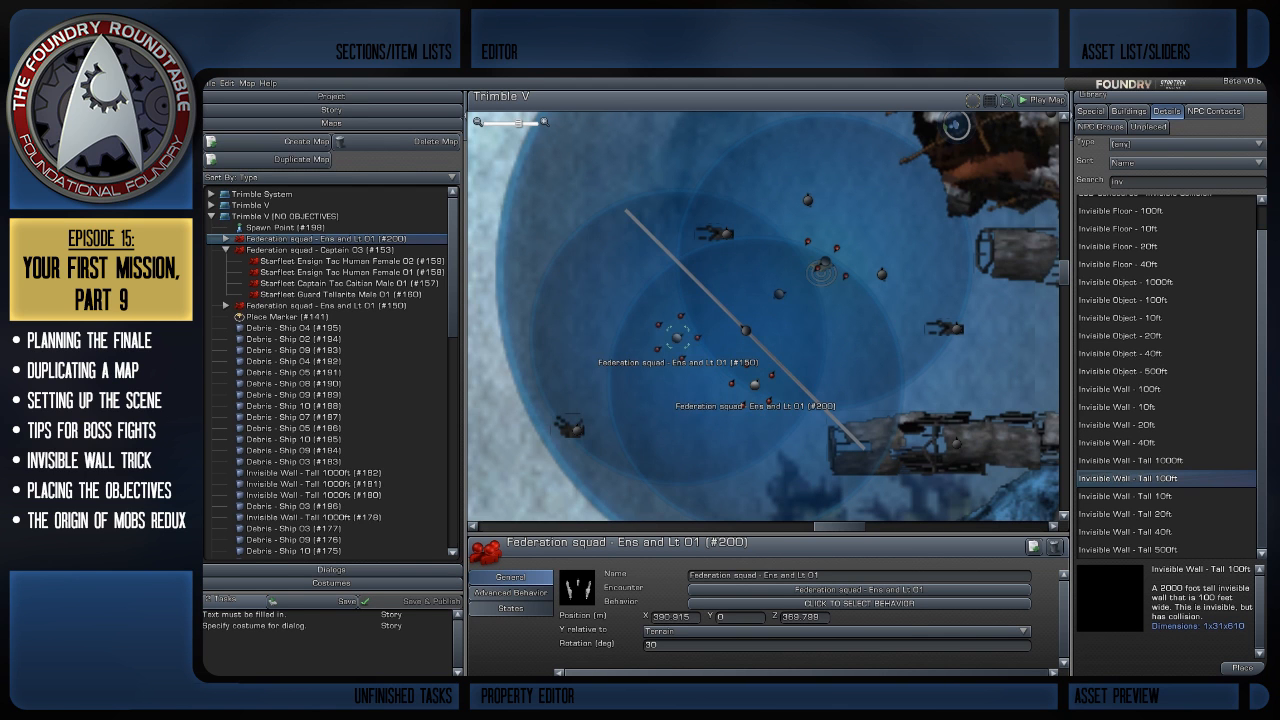
left_click_drag(677, 335, 692, 323)
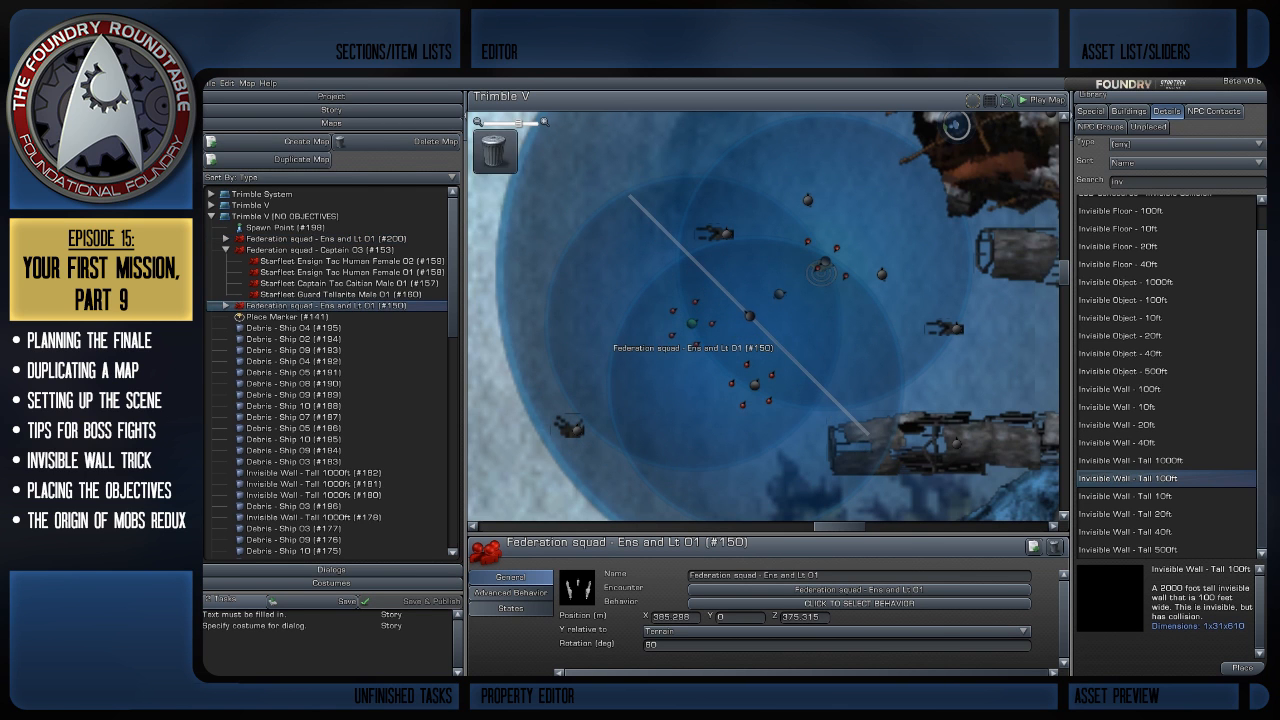
left_click(749, 316)
scroll(770, 373, "down", 1)
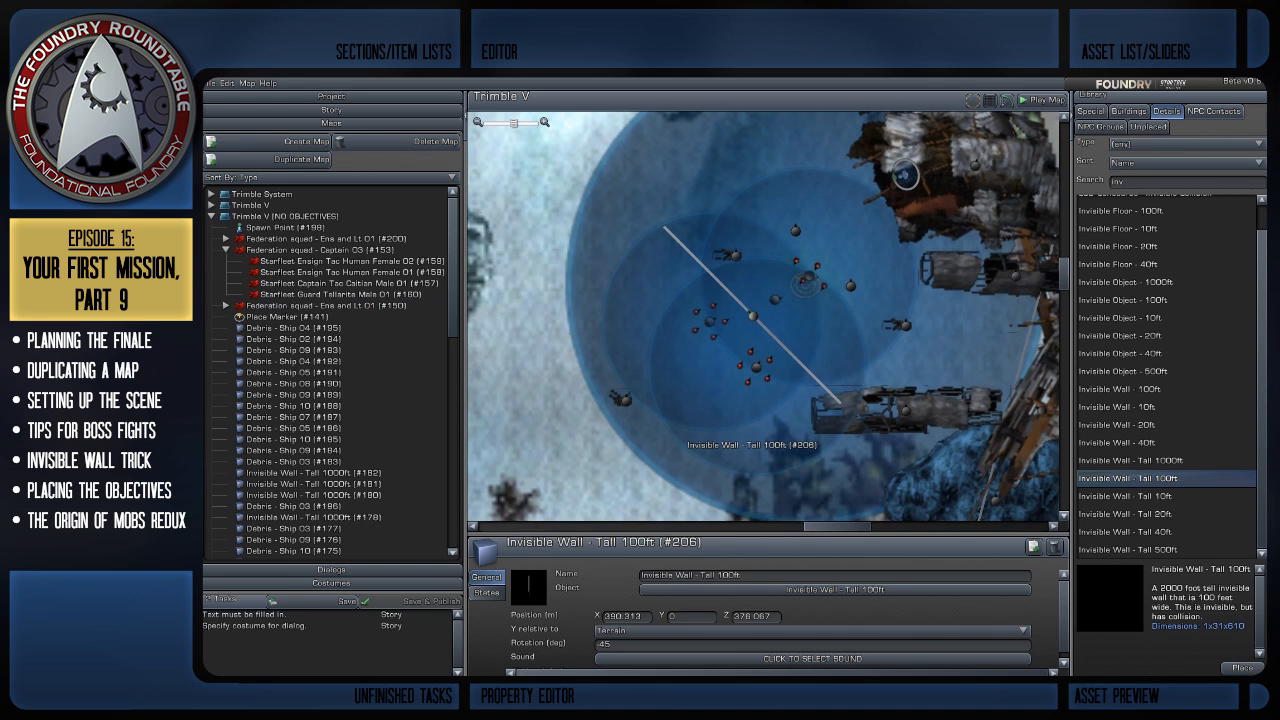
left_click_drag(770, 373, 772, 380)
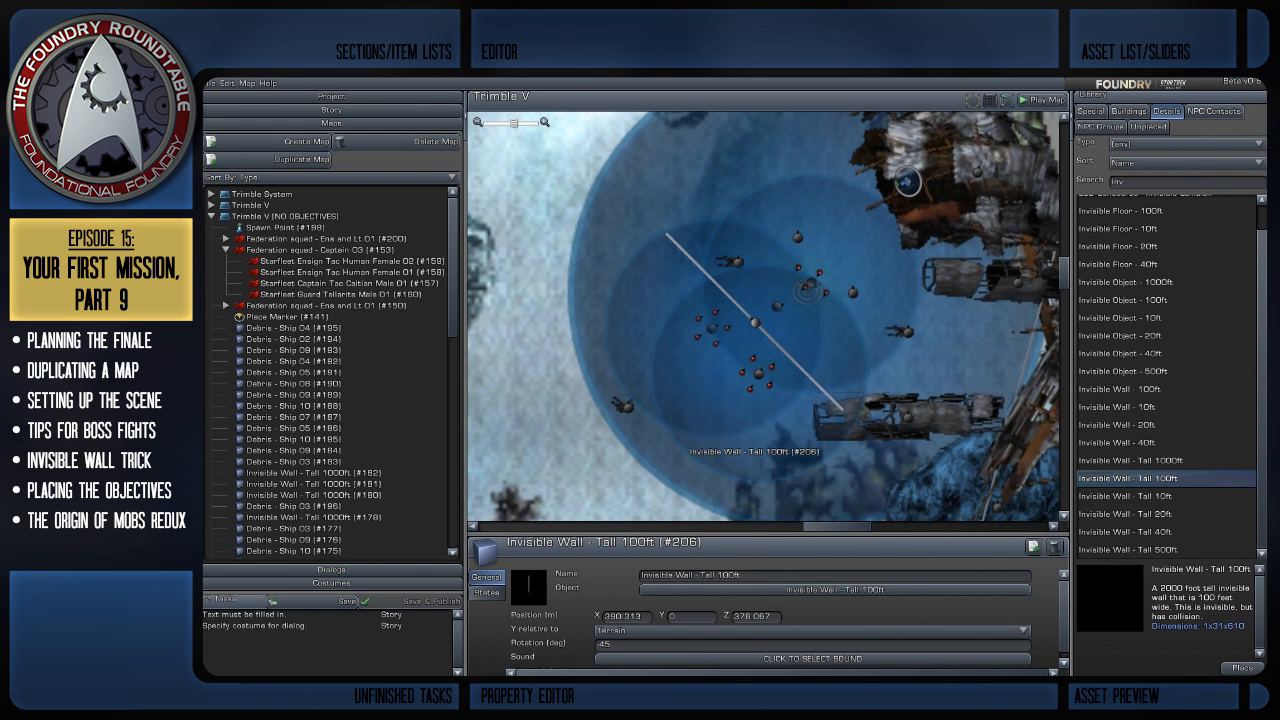
Set the tall 100 ft invisible wall's Y position to -10
left_click(690, 617)
key("BackSpace")
type("-10")
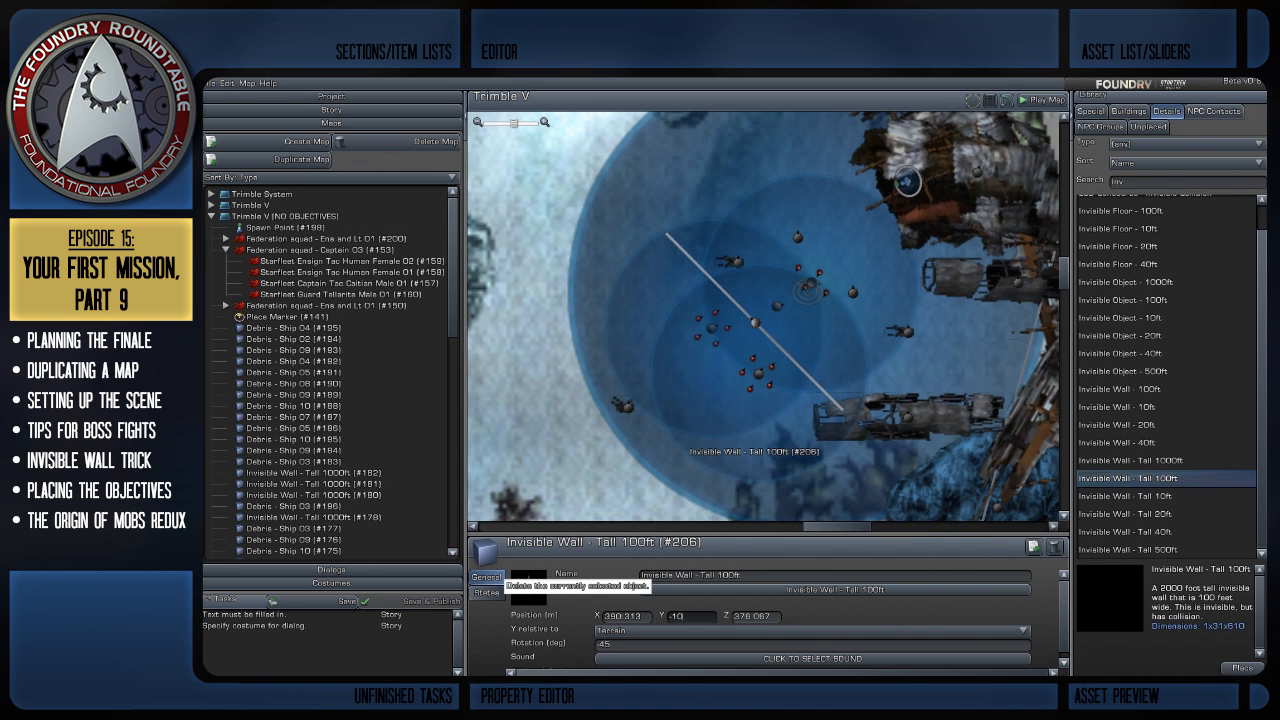
scroll(765, 320, "up", 2)
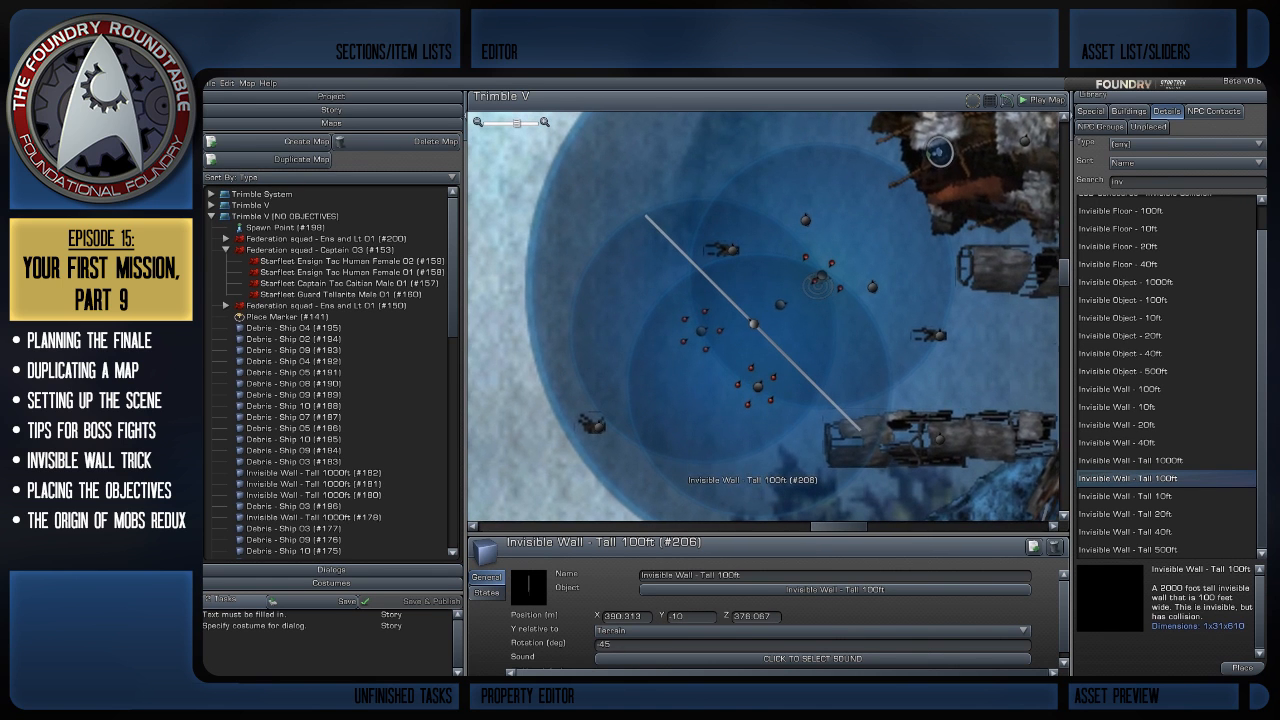
left_click(692, 617)
left_click(285, 216)
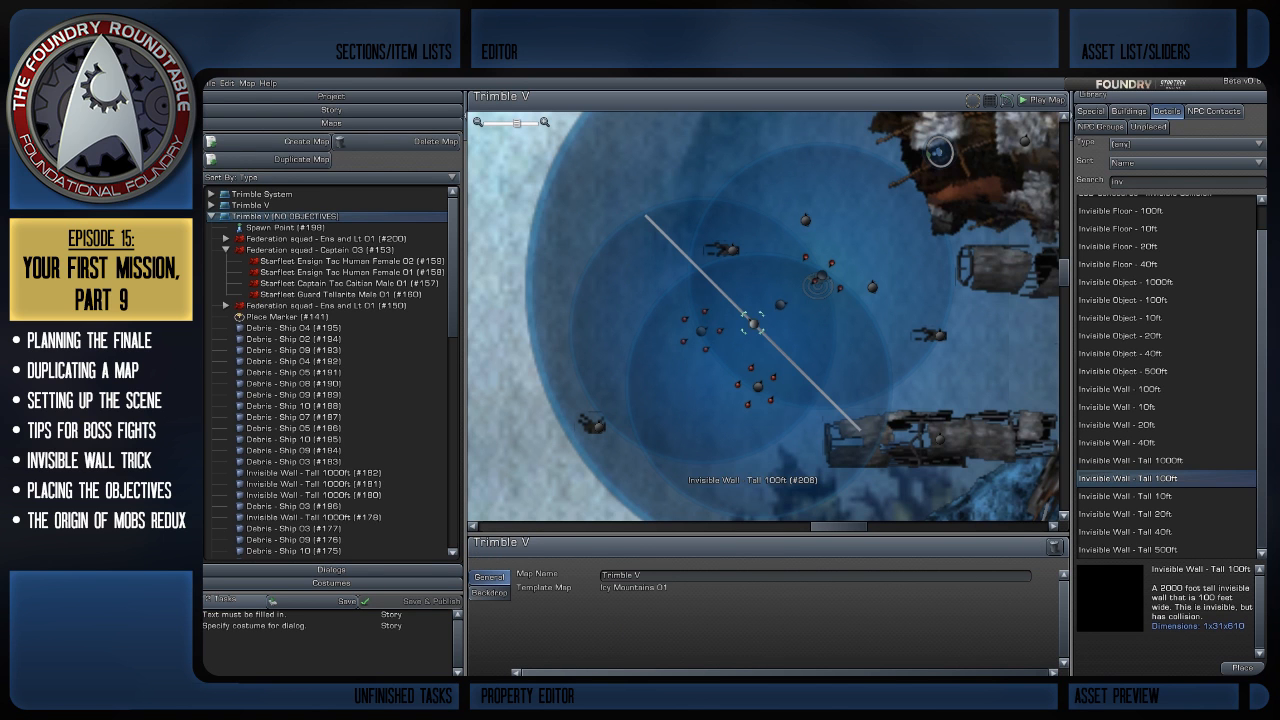
left_click(754, 323)
scroll(755, 324, "down", 3)
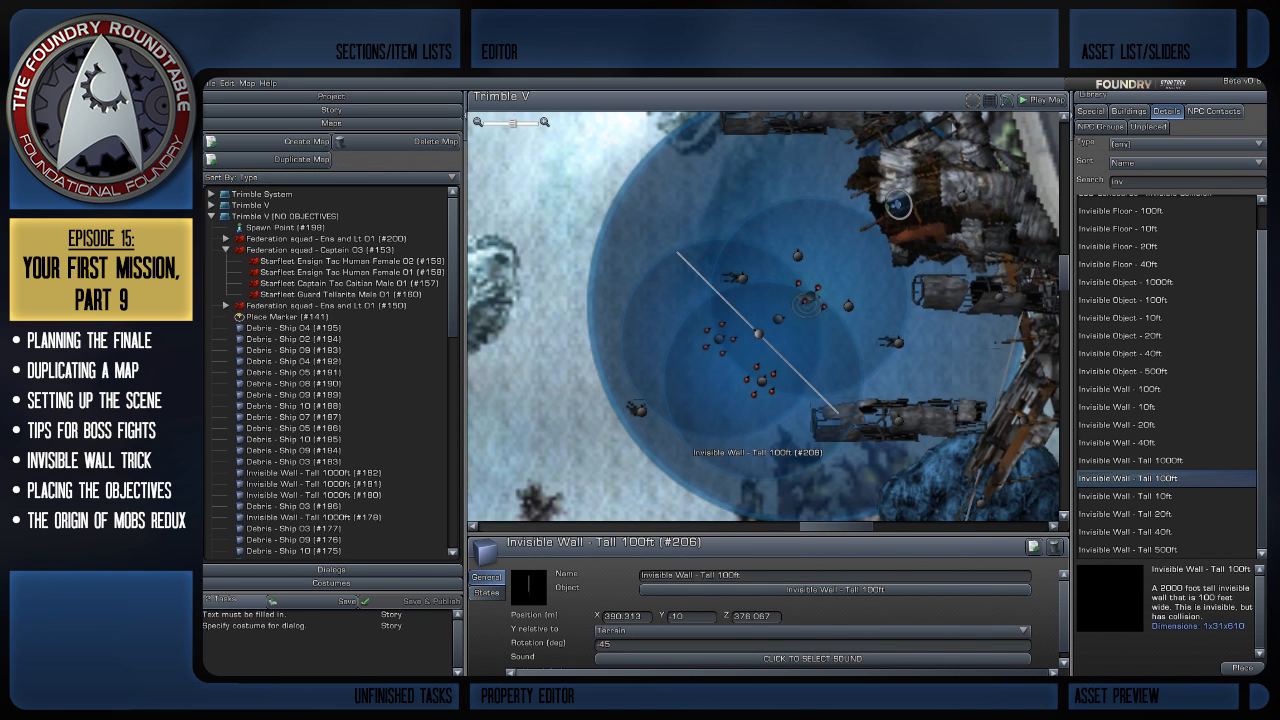
scroll(790, 291, "up", 3)
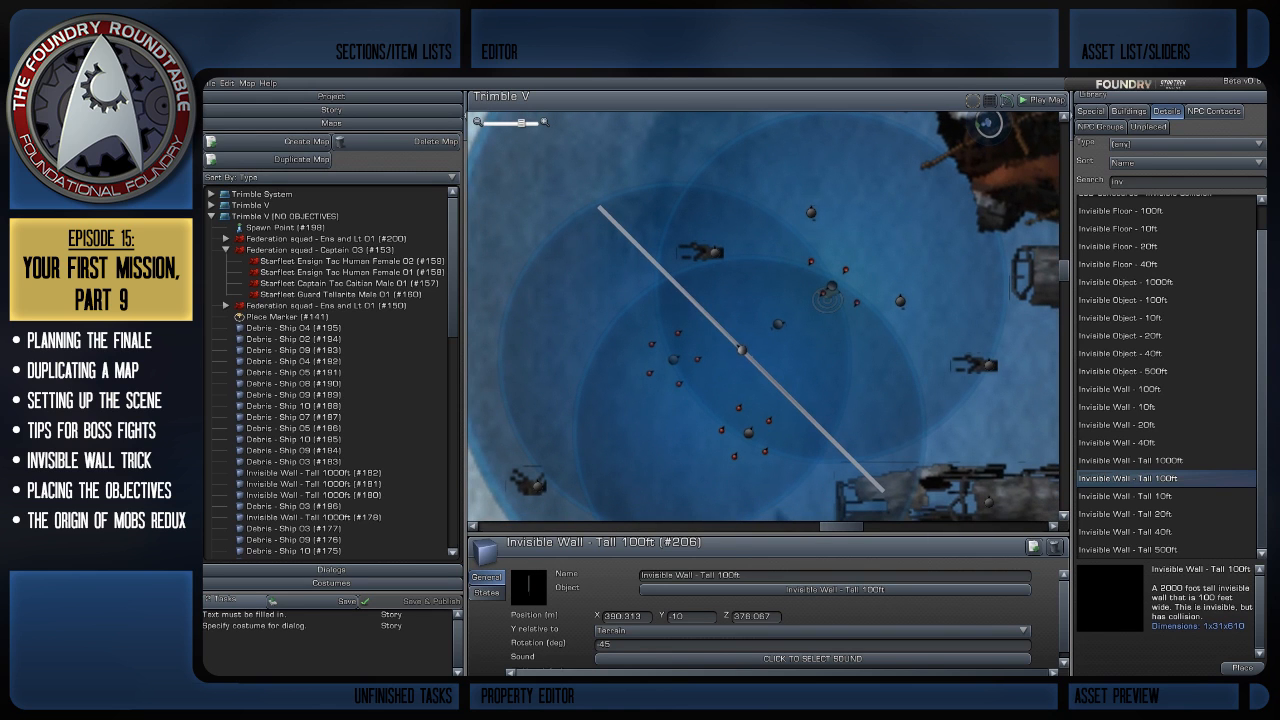
Duplicate the tall invisible wall and discard the copy
left_click(1034, 547)
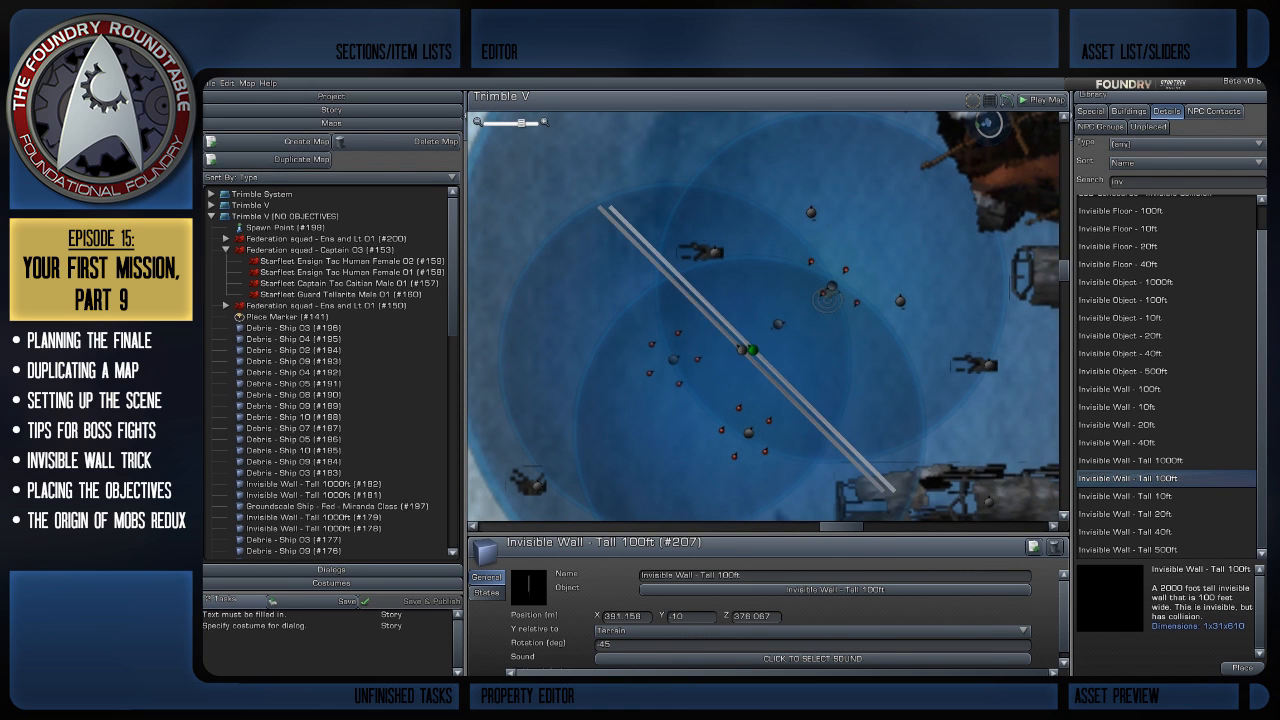
left_click_drag(752, 350, 494, 150)
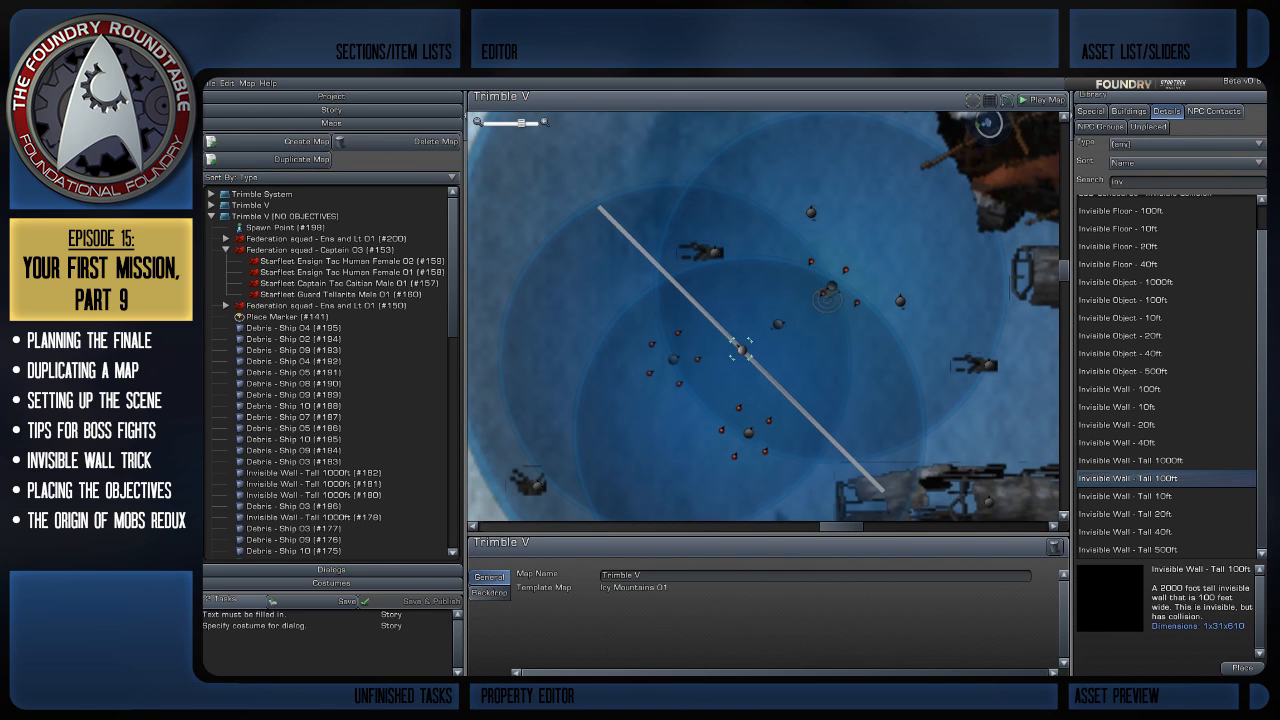
left_click(741, 350)
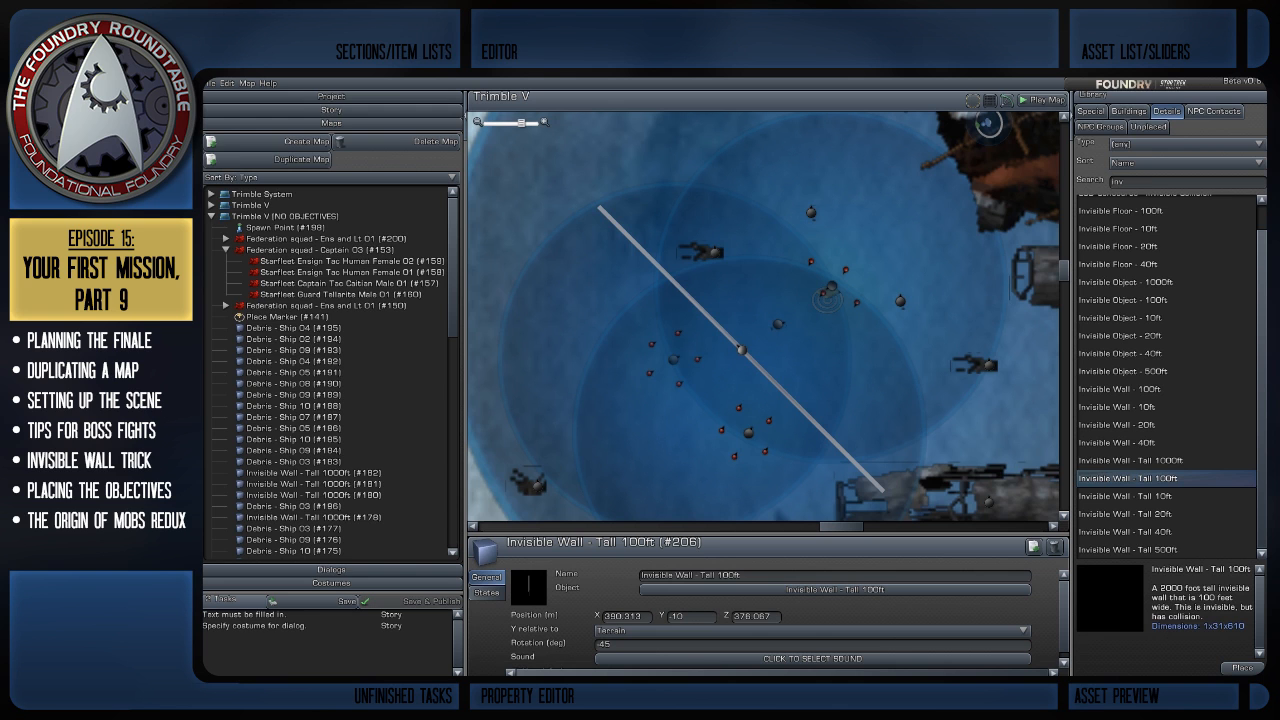
left_click(285, 216)
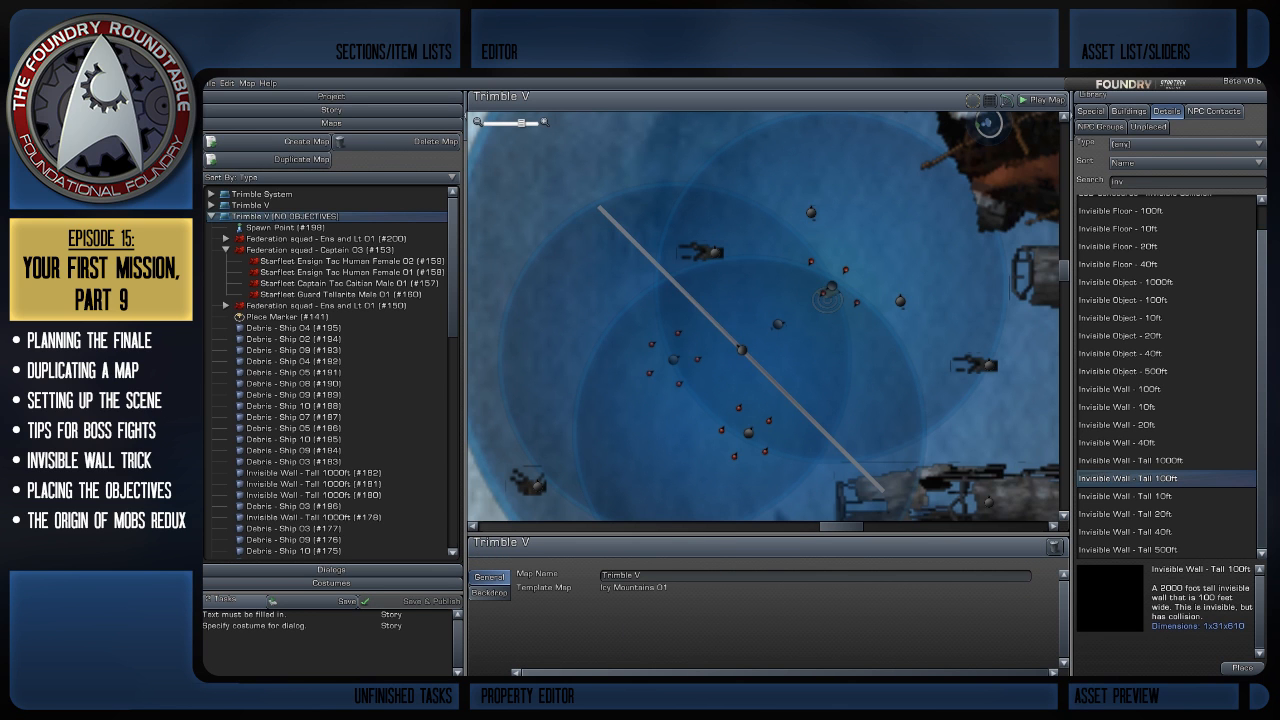
left_click(742, 350)
scroll(742, 350, "down", 1)
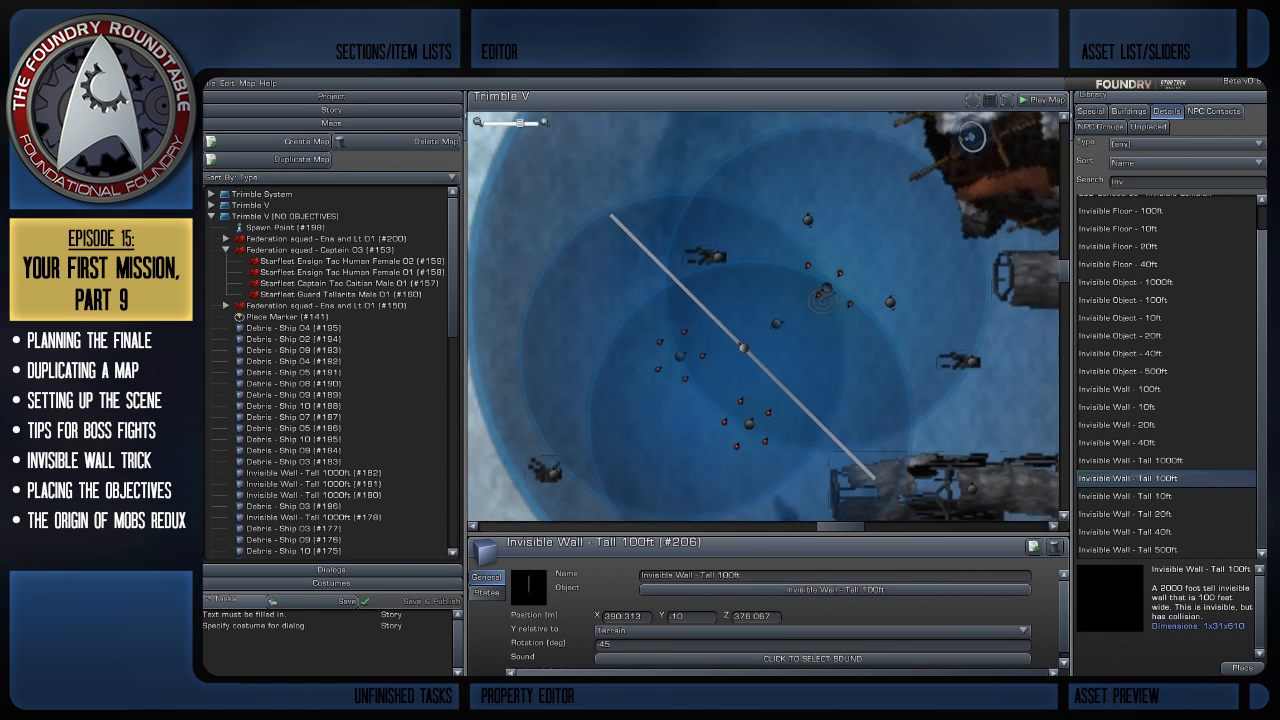
scroll(742, 350, "up", 1)
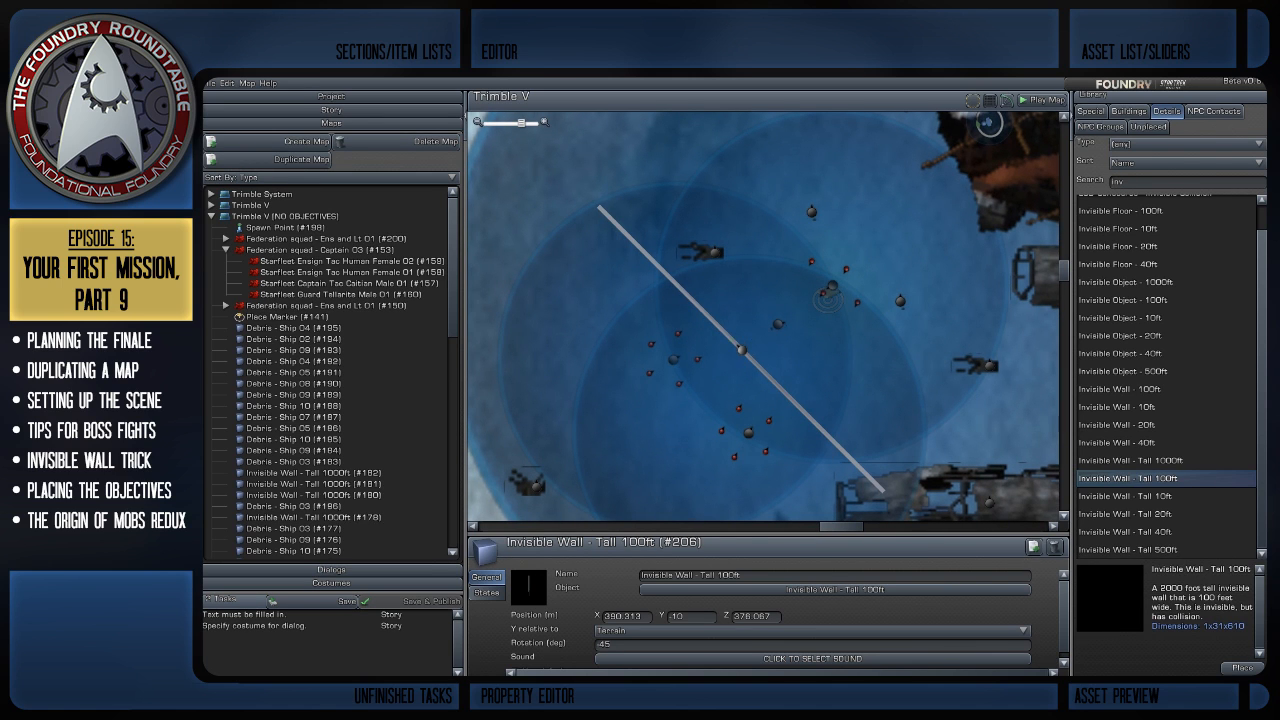
left_click(286, 216)
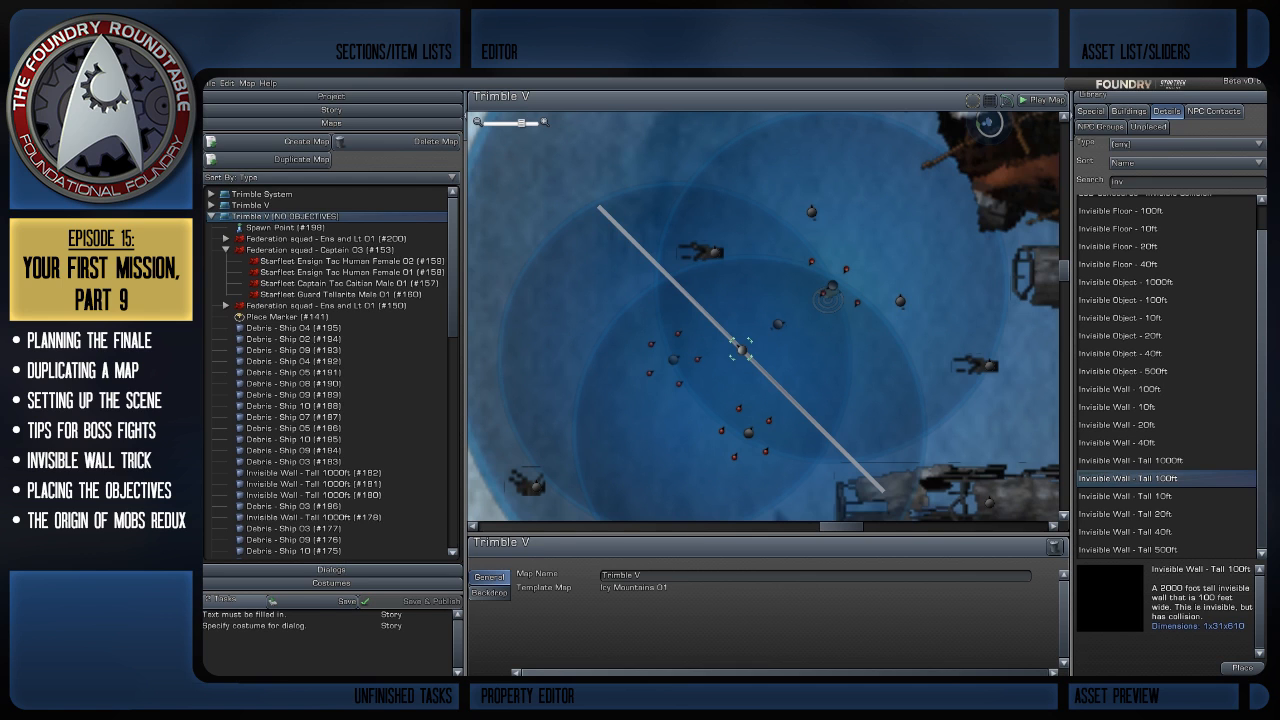
left_click(741, 350)
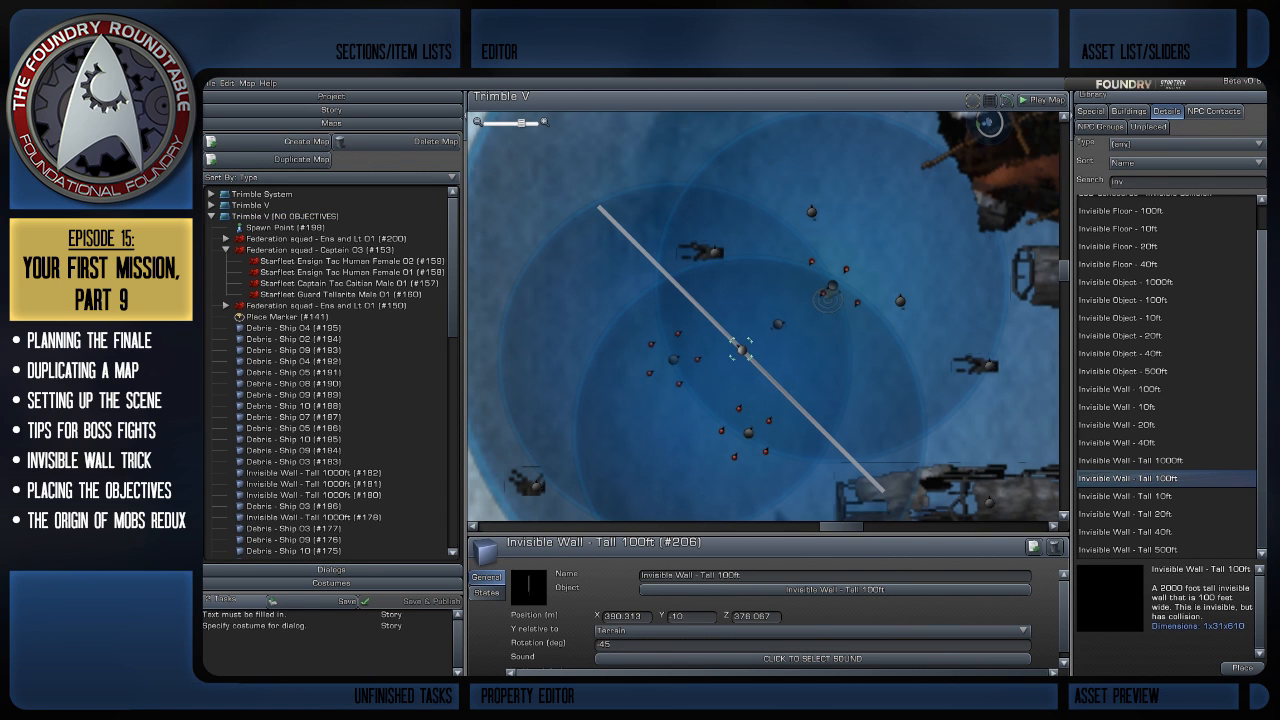
left_click(285, 216)
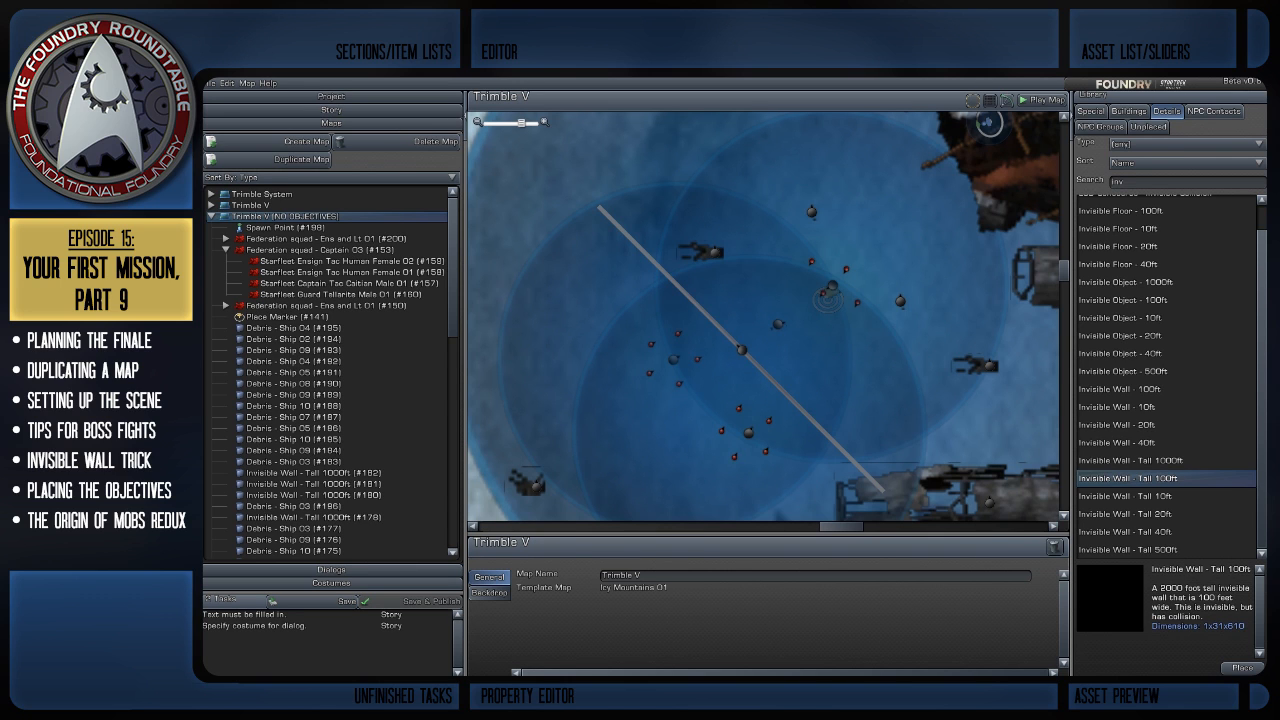
left_click(741, 350)
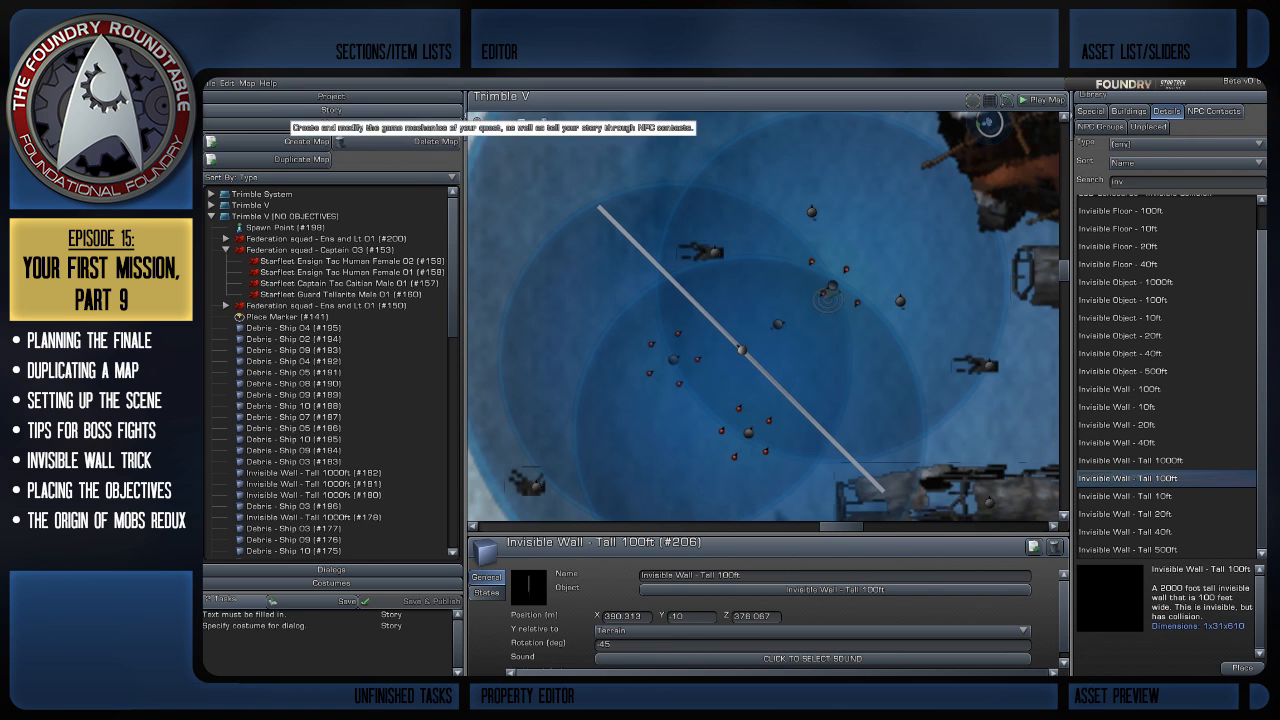
scroll(768, 315, "down", 2)
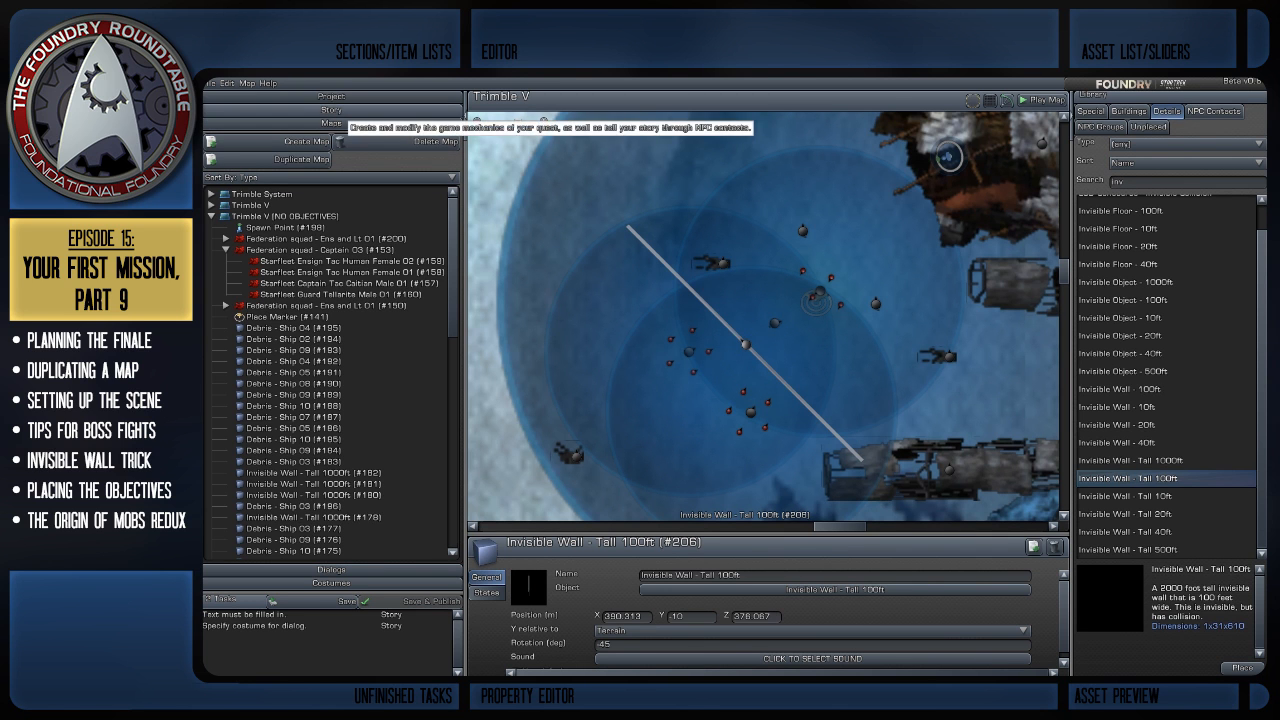
Add the Trimble V outdoor map to the end of the story, after the U.S.S. Foundation map
left_click(331, 109)
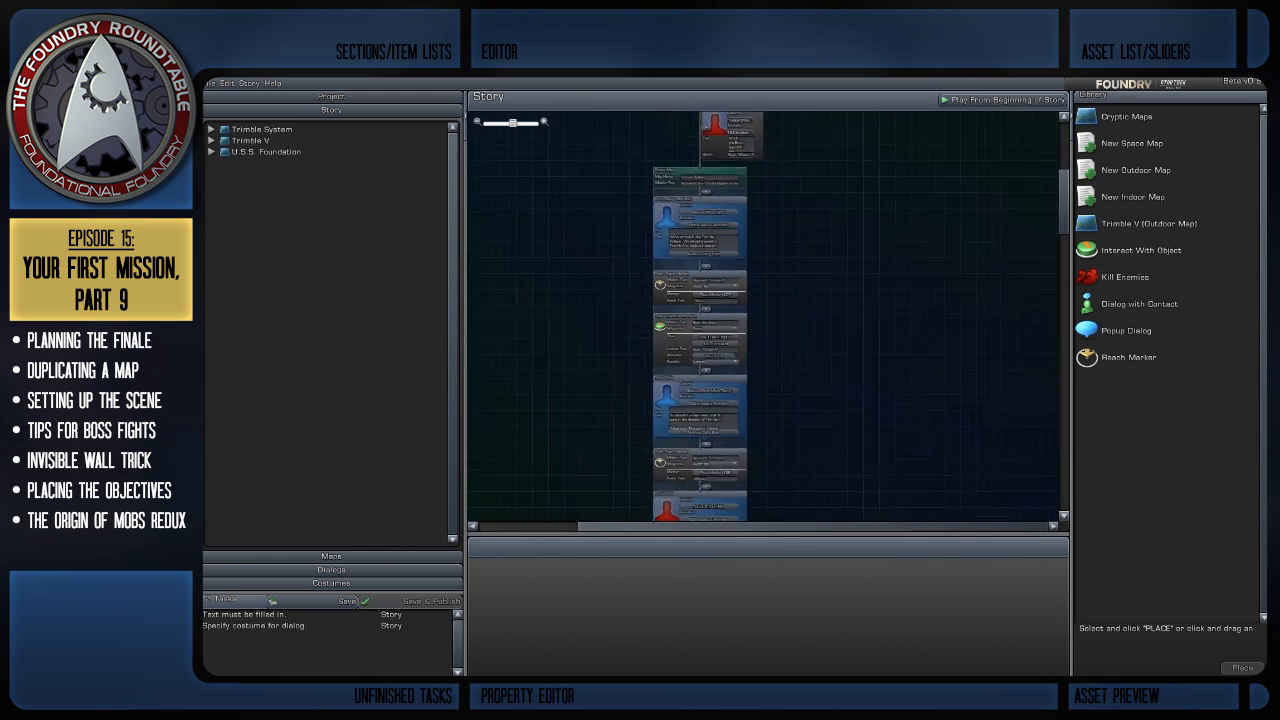
scroll(763, 316, "down", 3)
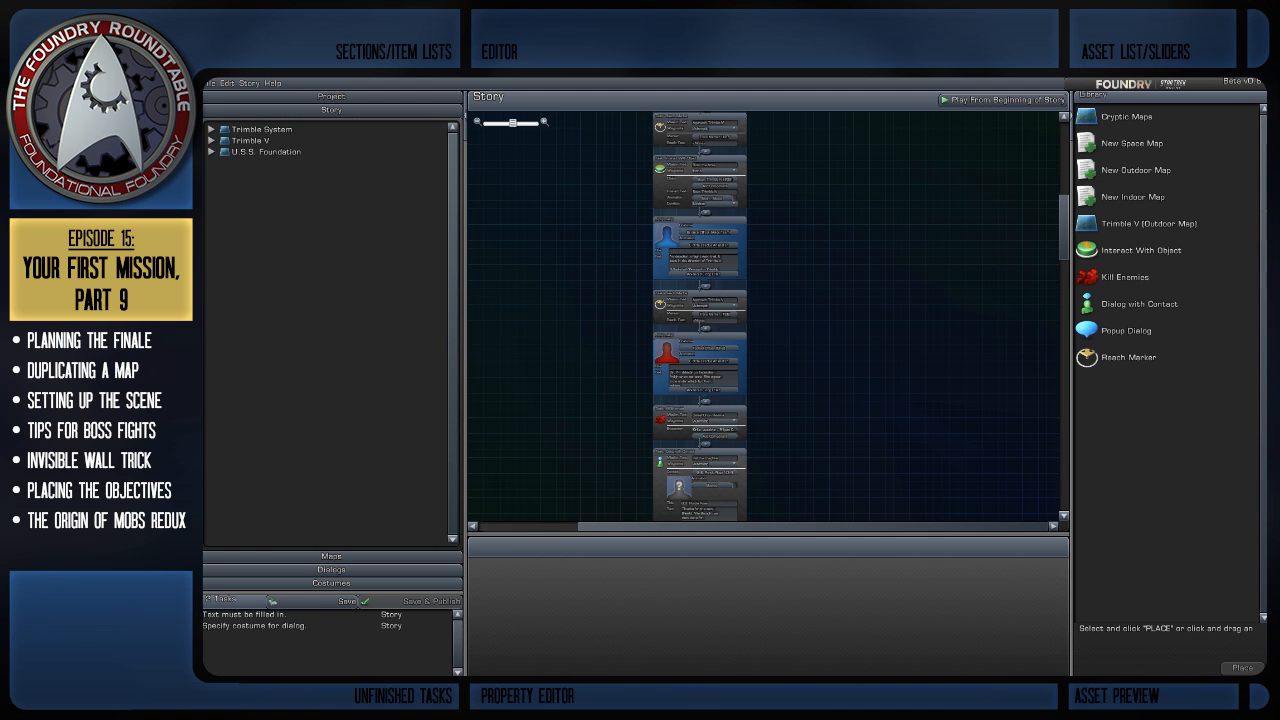
left_click(1149, 224)
left_click_drag(1149, 224, 1125, 226)
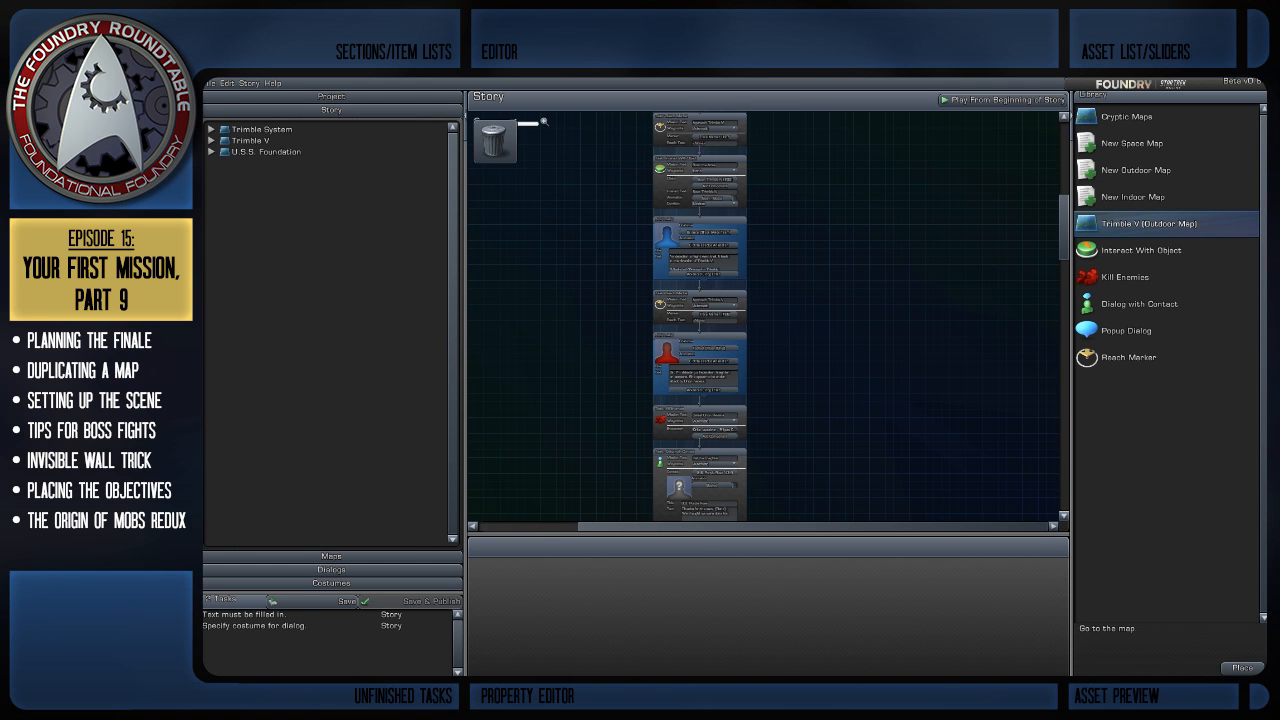
scroll(763, 316, "down", 7)
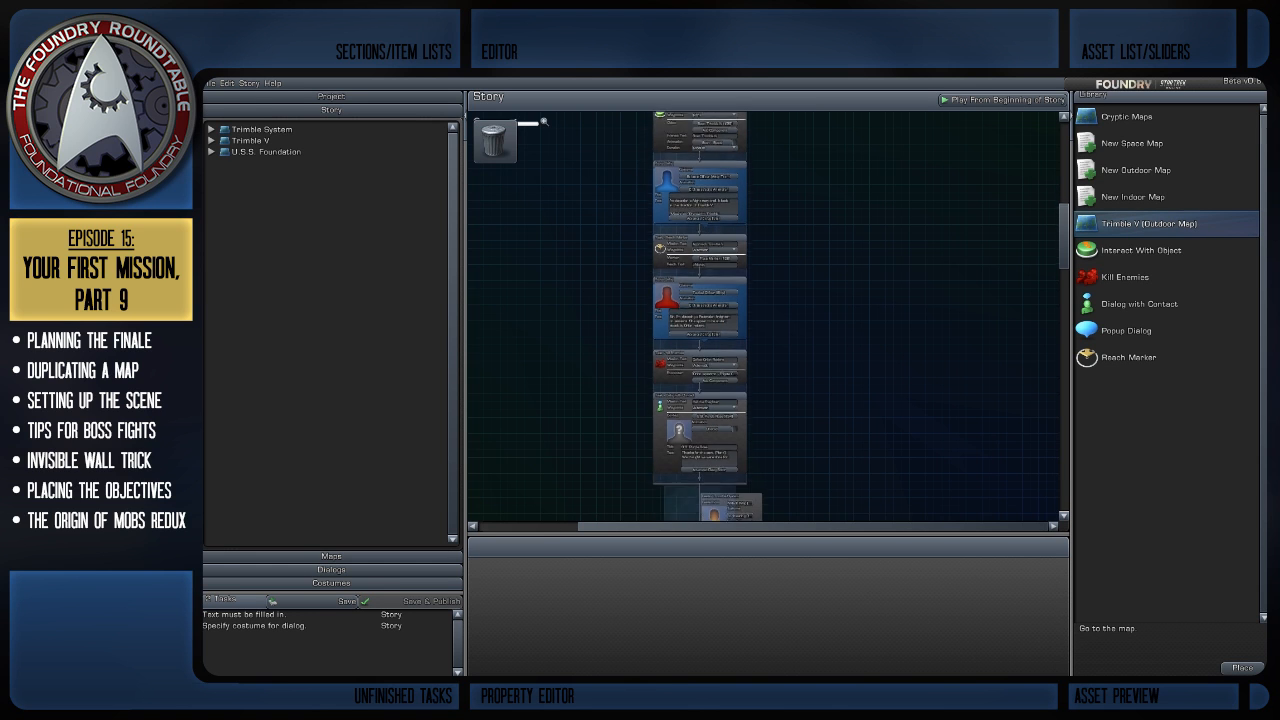
scroll(763, 316, "down", 8)
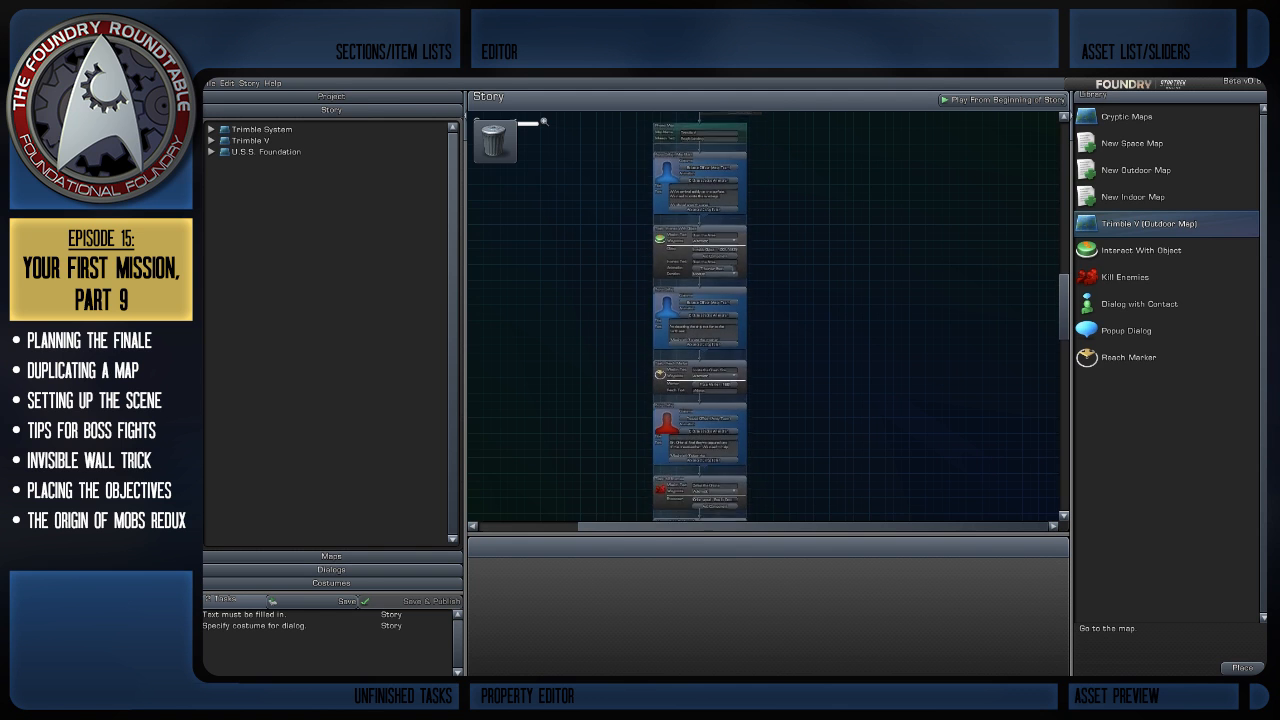
scroll(763, 316, "down", 8)
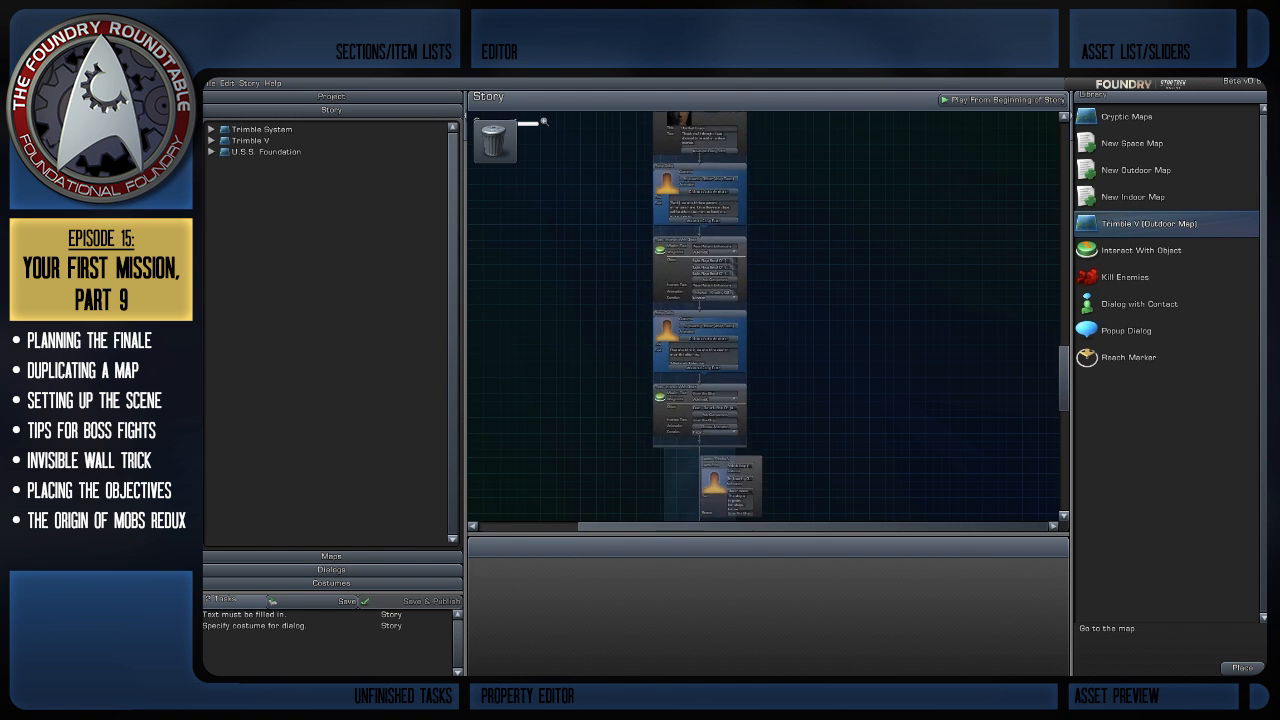
scroll(763, 316, "down", 4)
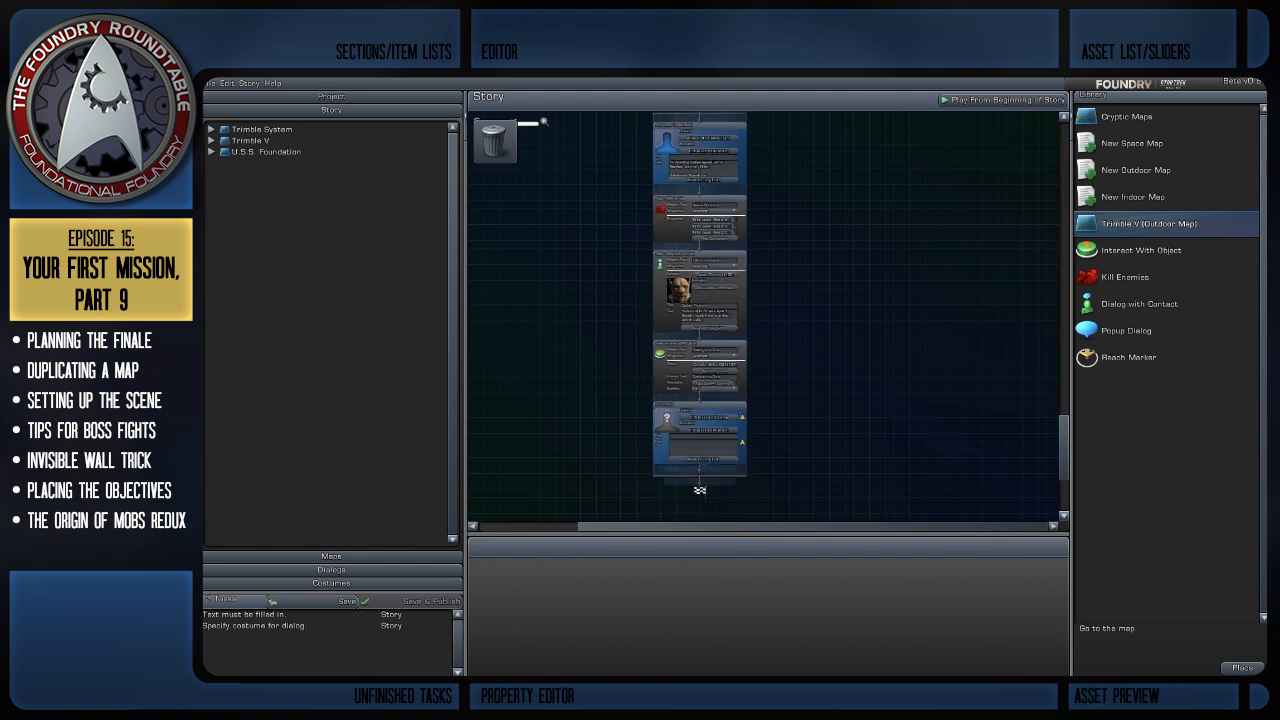
left_click_drag(699, 399, 699, 399)
right_click_drag(700, 399, 786, 219)
scroll(712, 329, "up", 3)
scroll(763, 316, "up", 2)
right_click_drag(763, 316, 757, 323)
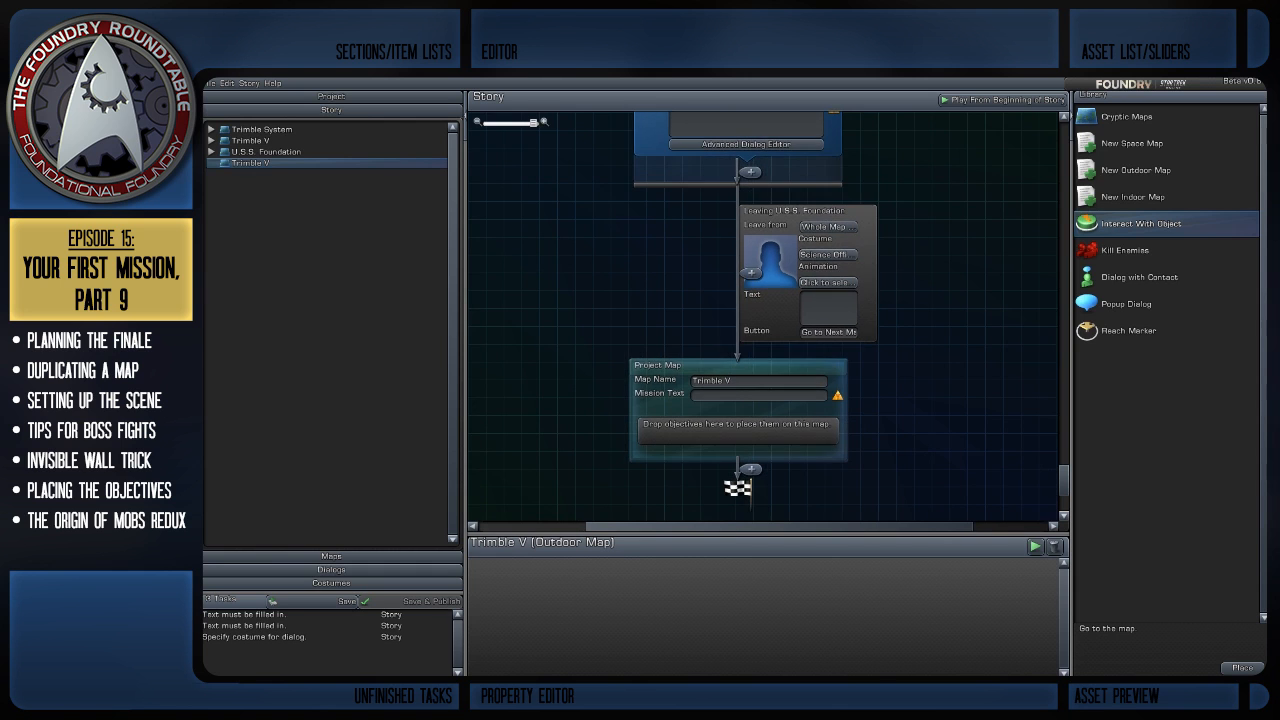
Add a Popup Dialog as the opening objective of the new Trimble V map in the story
scroll(757, 323, "down", 3)
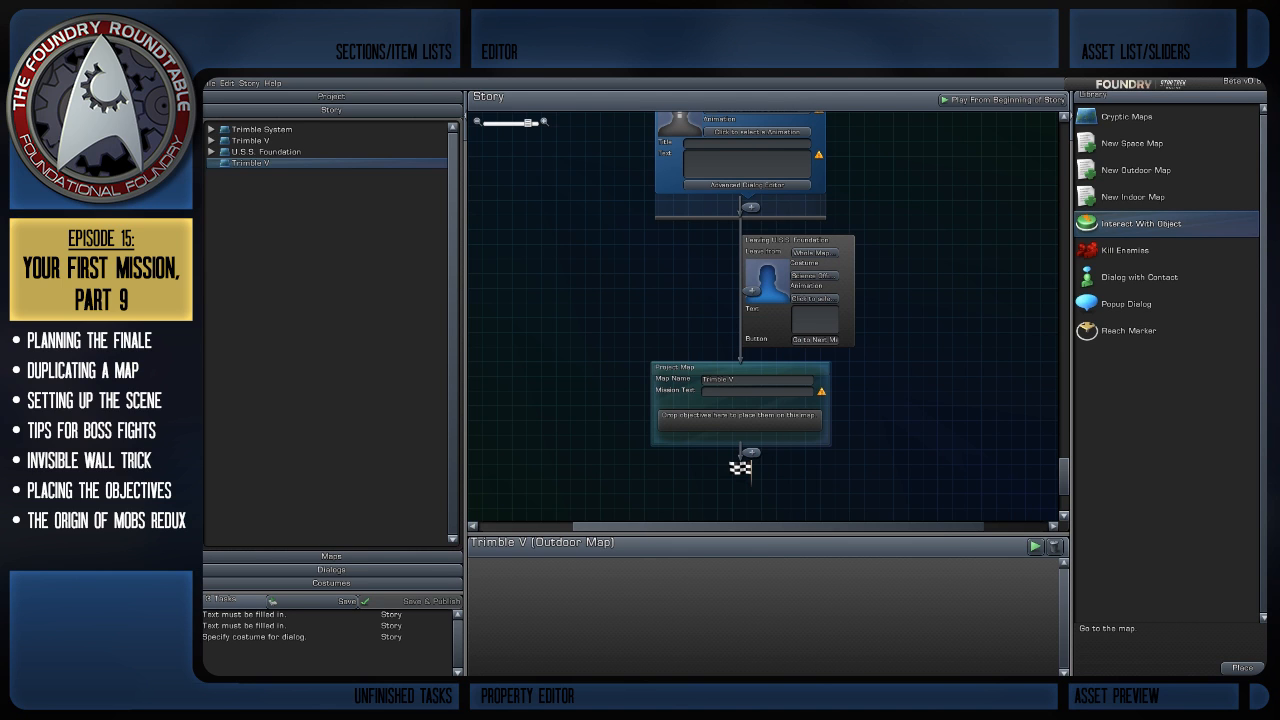
left_click(1125, 251)
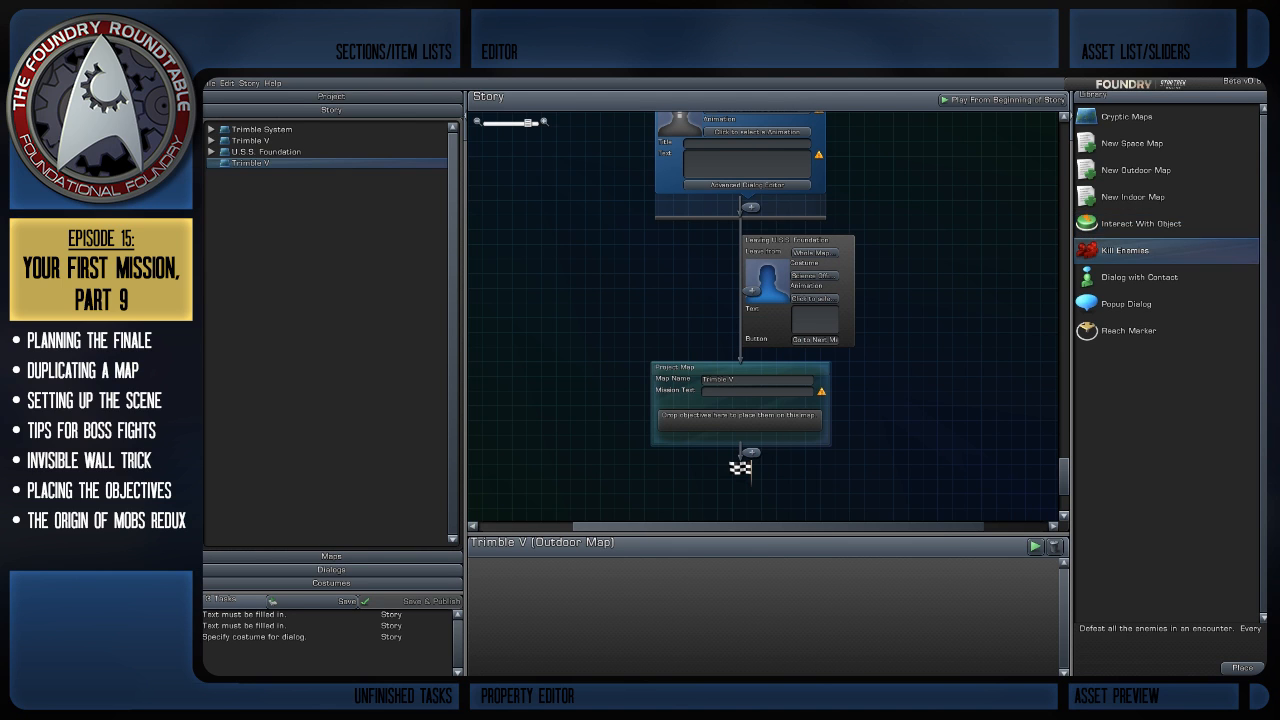
left_click(1126, 304)
left_click_drag(1126, 304, 742, 452)
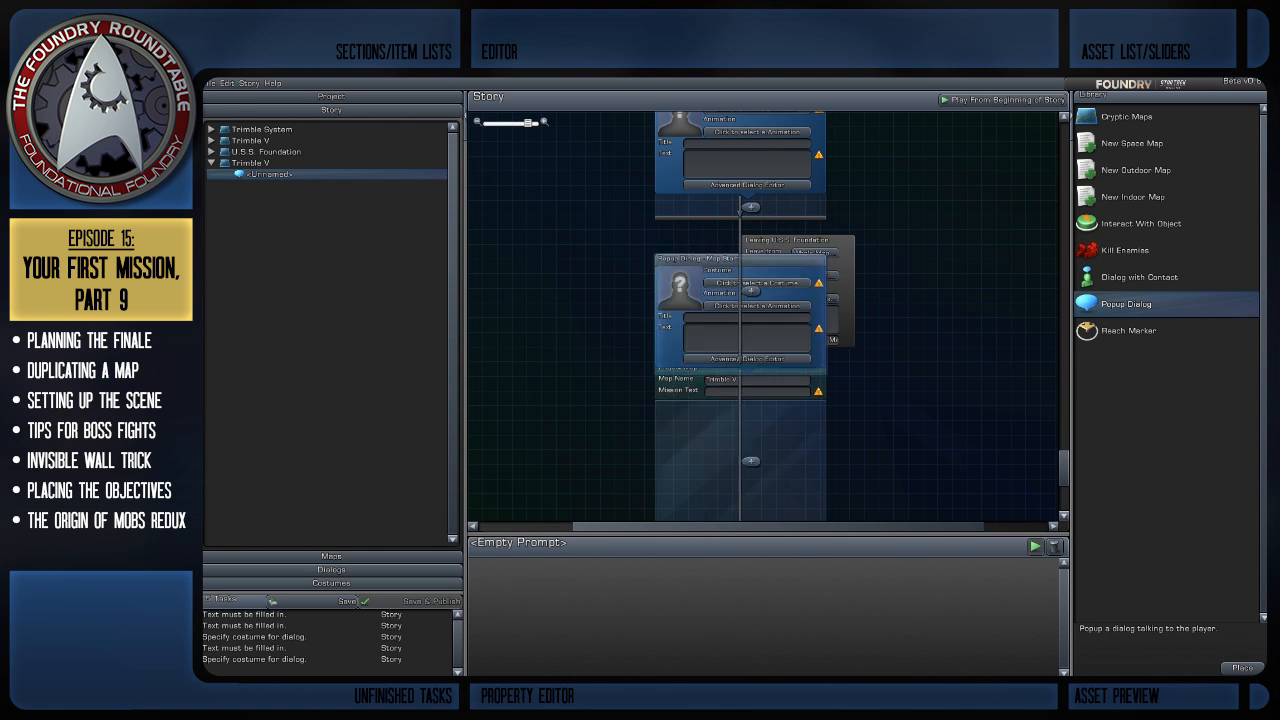
Add a Kill Enemies task to the new Trimble V map and order it after the opening popup dialog
left_click(1139, 277)
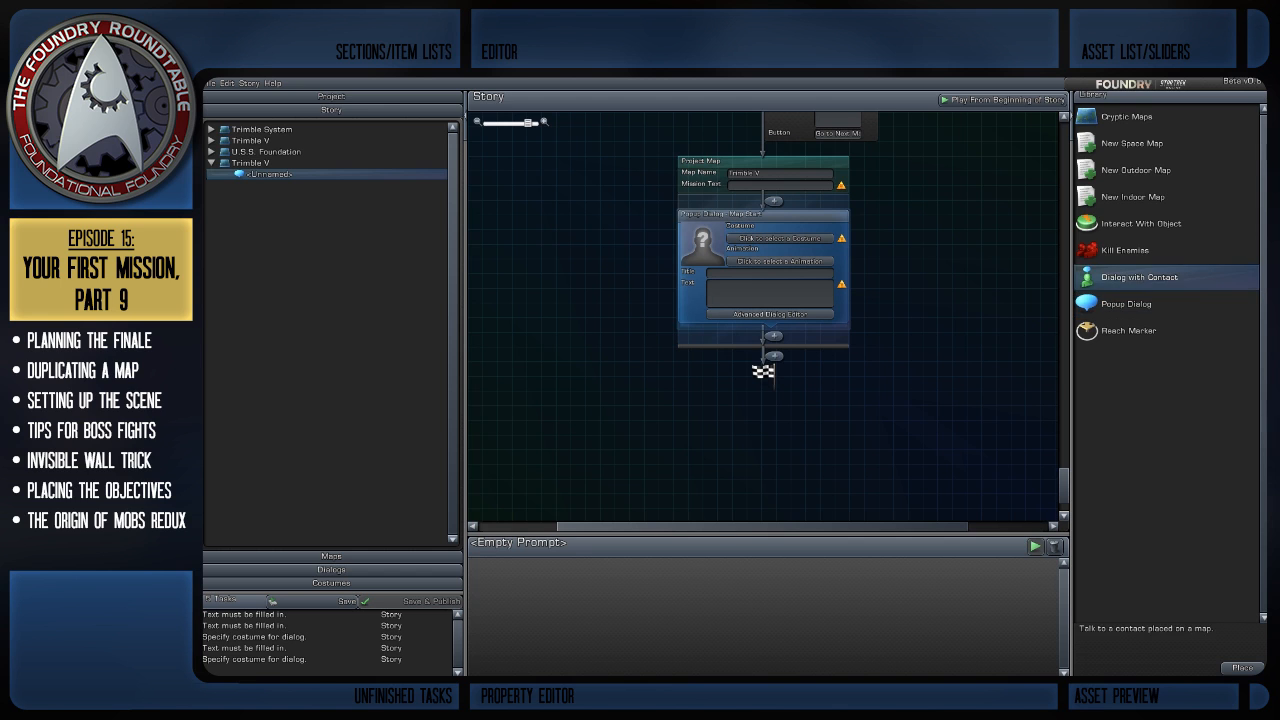
left_click(1125, 251)
left_click_drag(1125, 251, 770, 203)
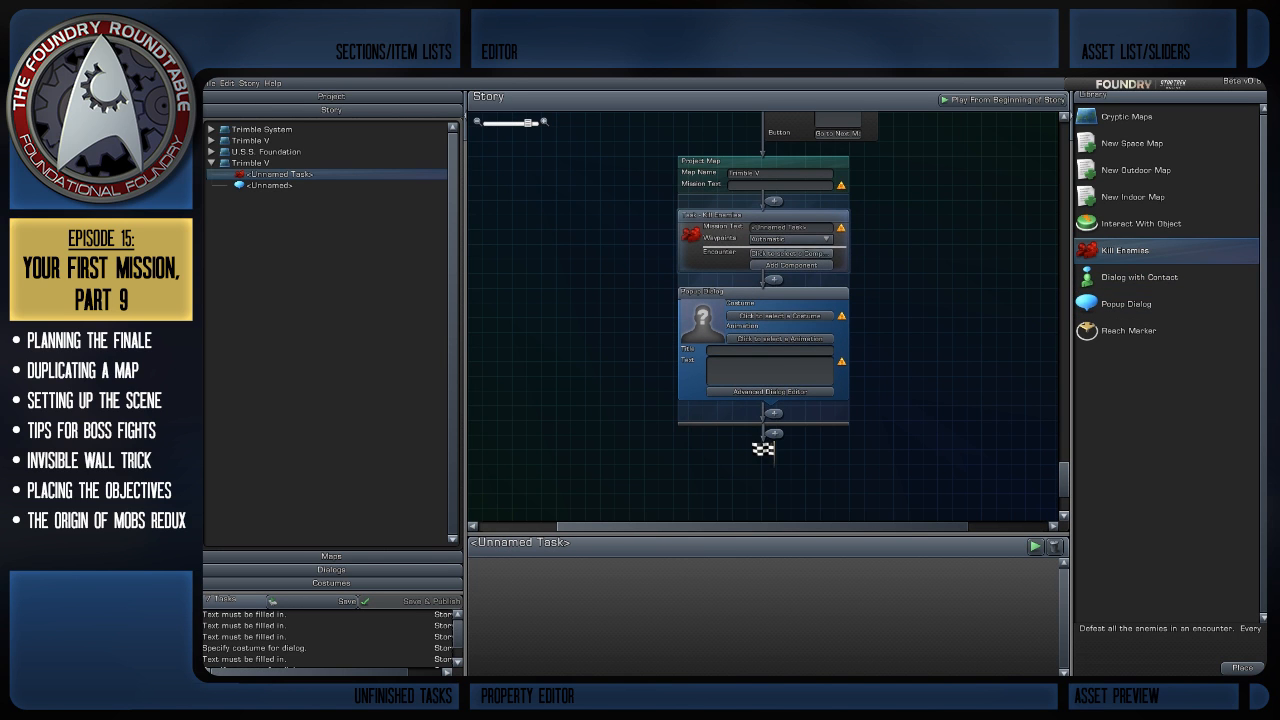
left_click_drag(763, 215, 763, 413)
left_click_drag(763, 291, 763, 200)
left_click_drag(800, 470, 764, 471)
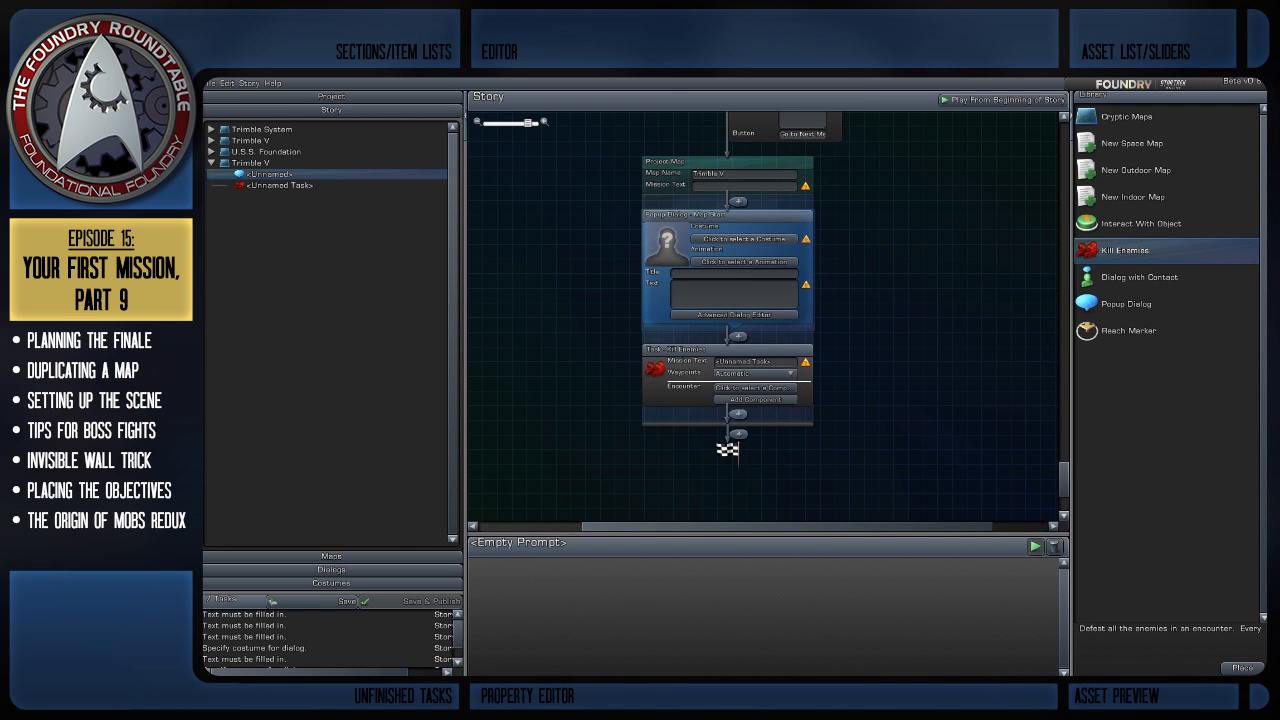
Add a second Popup Dialog after the Kill Enemies task, followed by another Kill Enemies task
left_click(1127, 304)
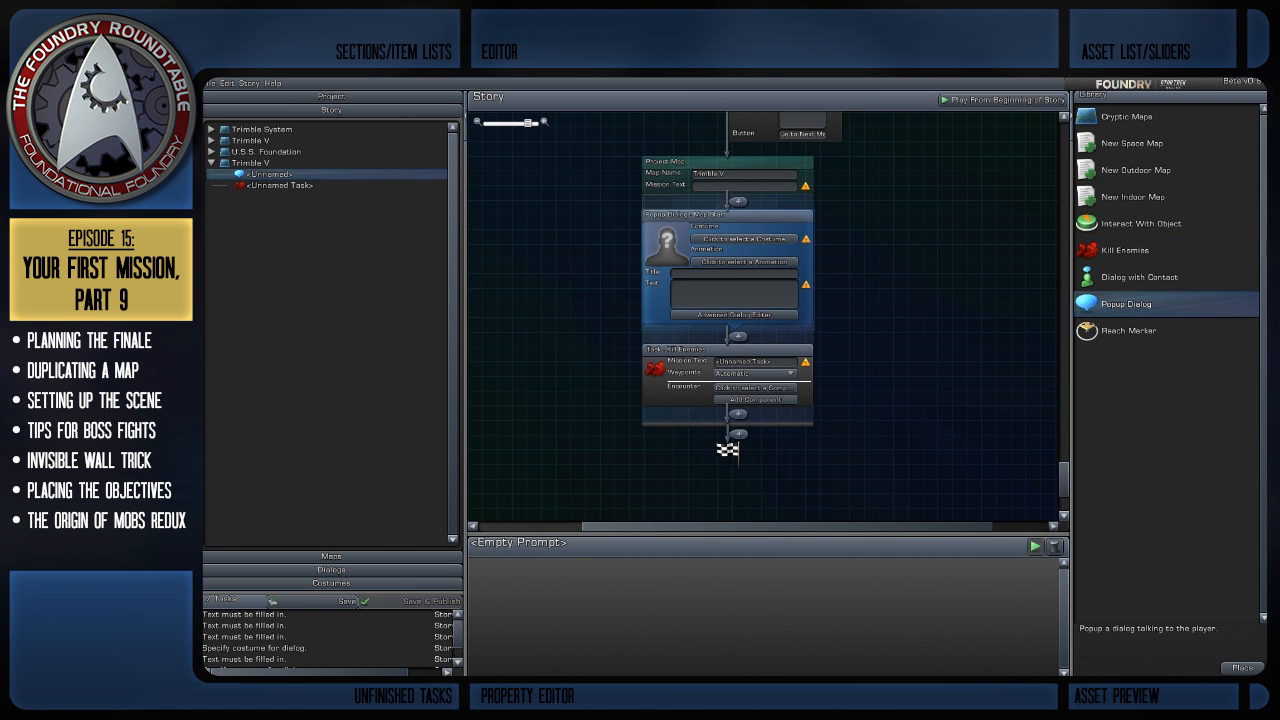
left_click_drag(1127, 304, 732, 414)
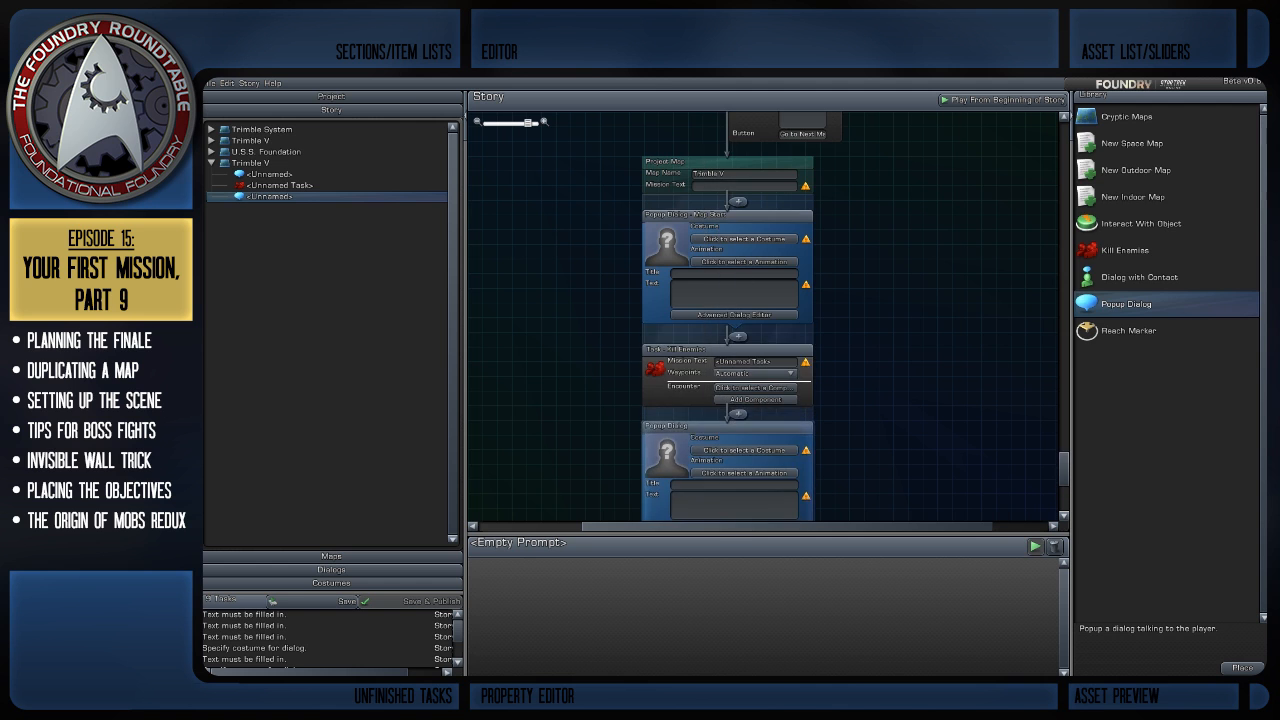
left_click_drag(850, 440, 857, 351)
left_click_drag(1125, 250, 735, 459)
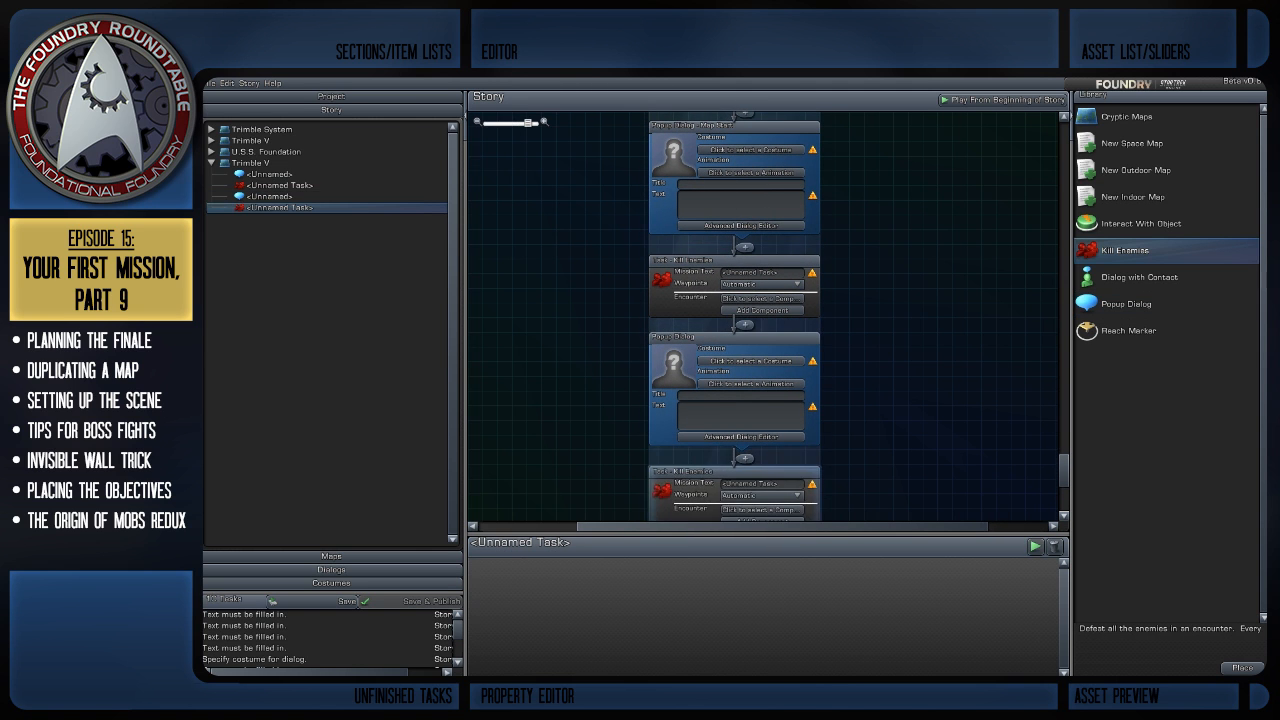
scroll(763, 316, "down", 2)
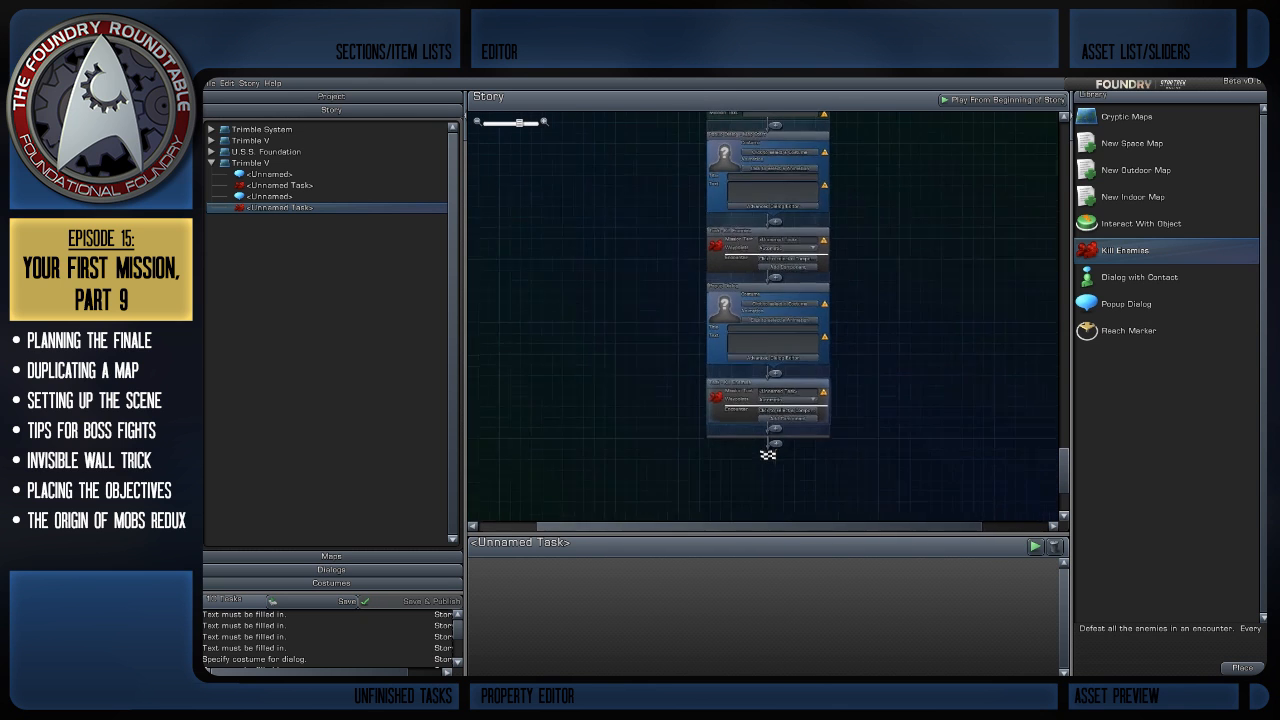
left_click(1126, 304)
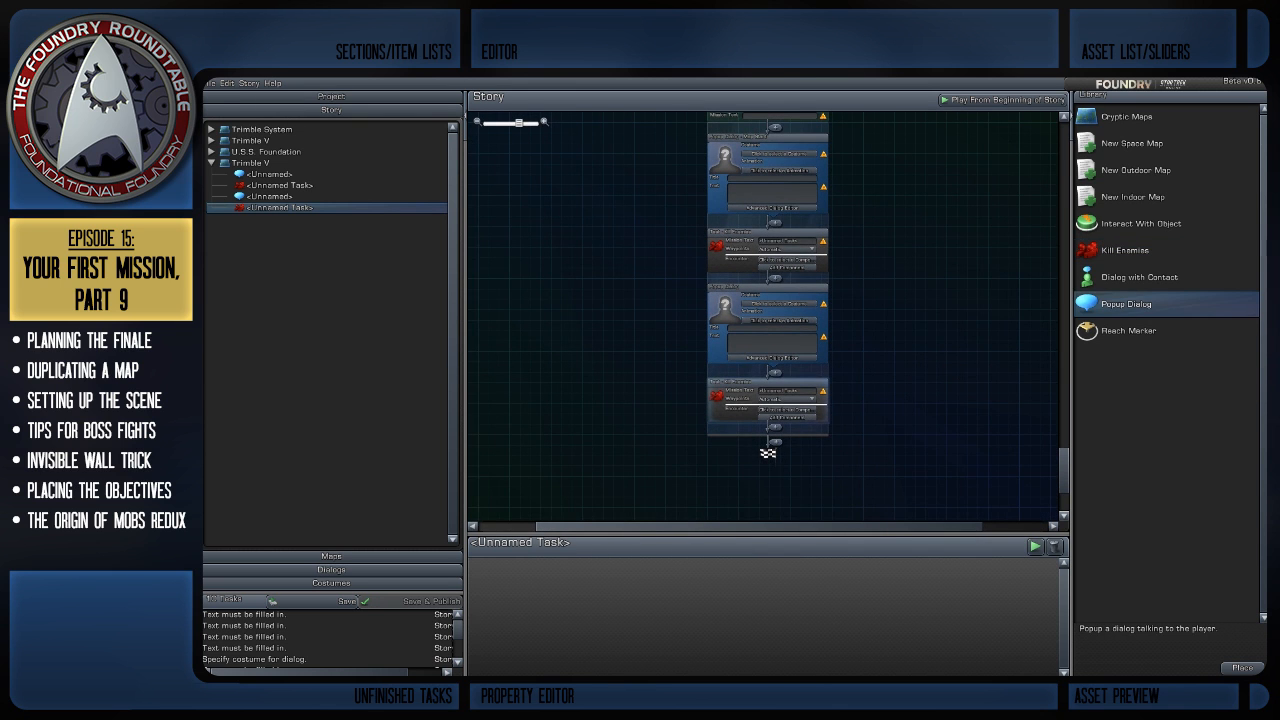
left_click_drag(1126, 304, 768, 429)
scroll(786, 265, "up", 1)
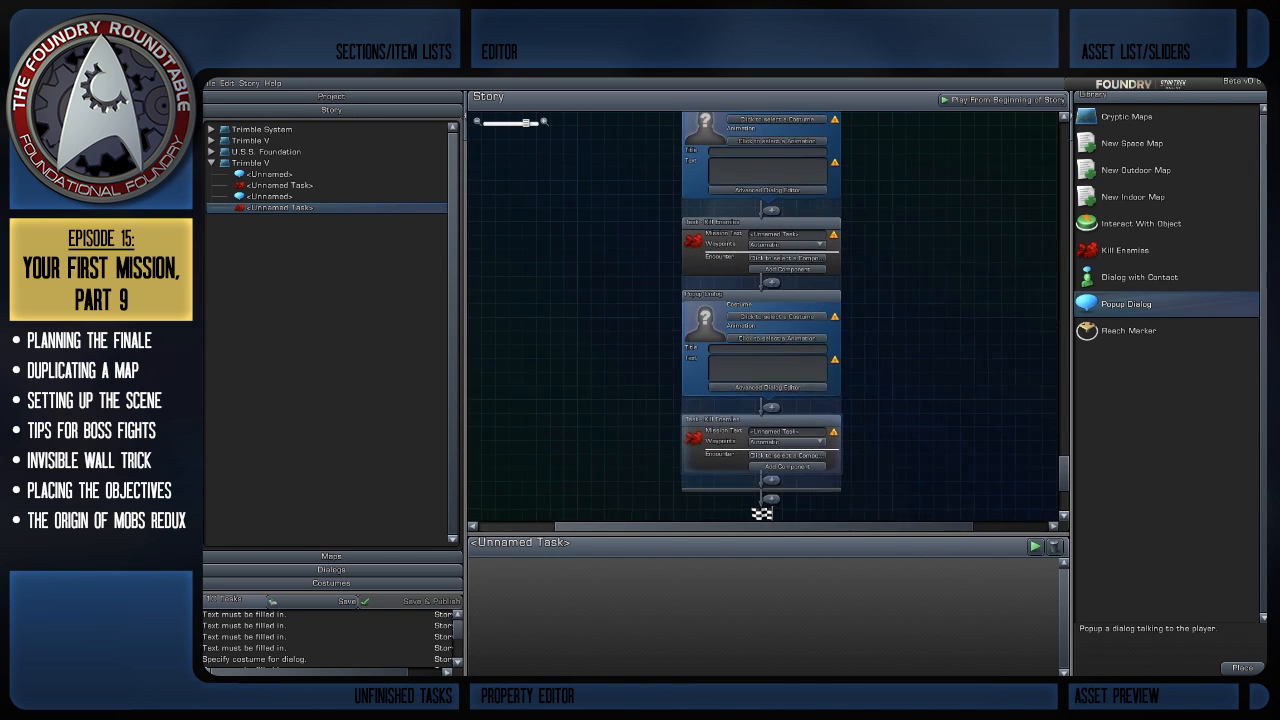
Replace the popup dialog between the two Kill Enemies tasks with a Dialog with Contact task
left_click(762, 296)
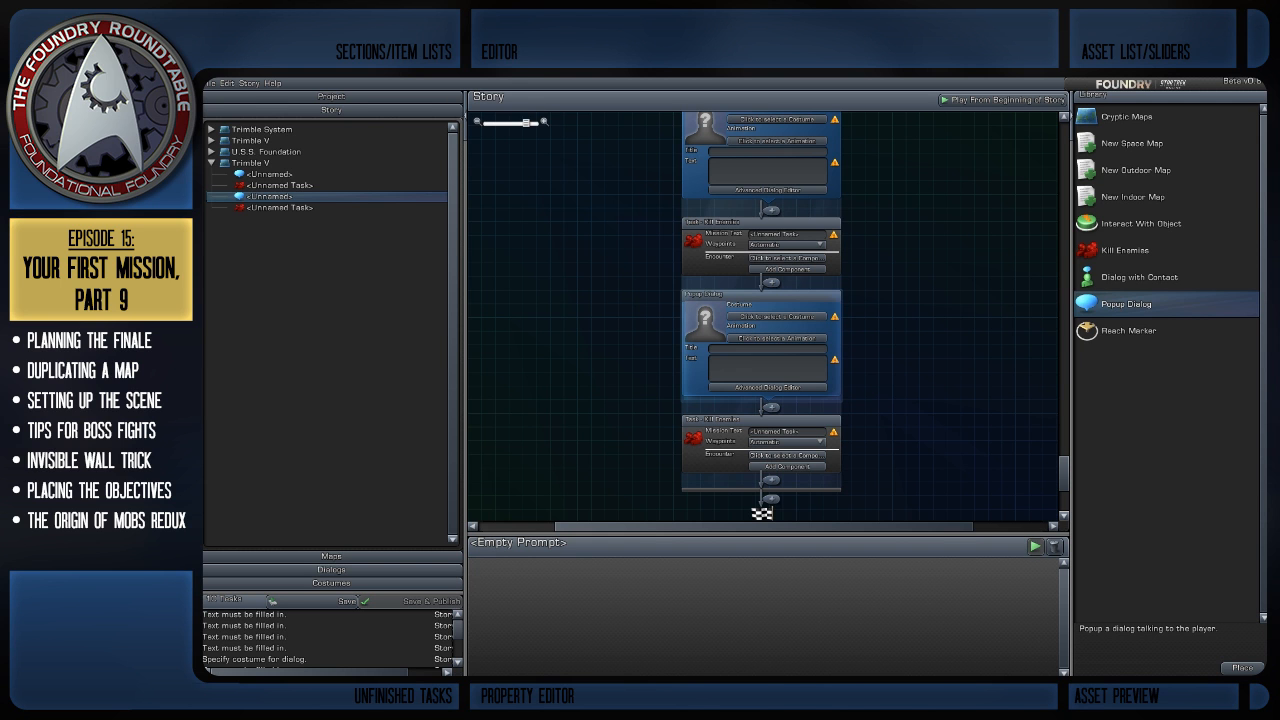
scroll(762, 296, "down", 1)
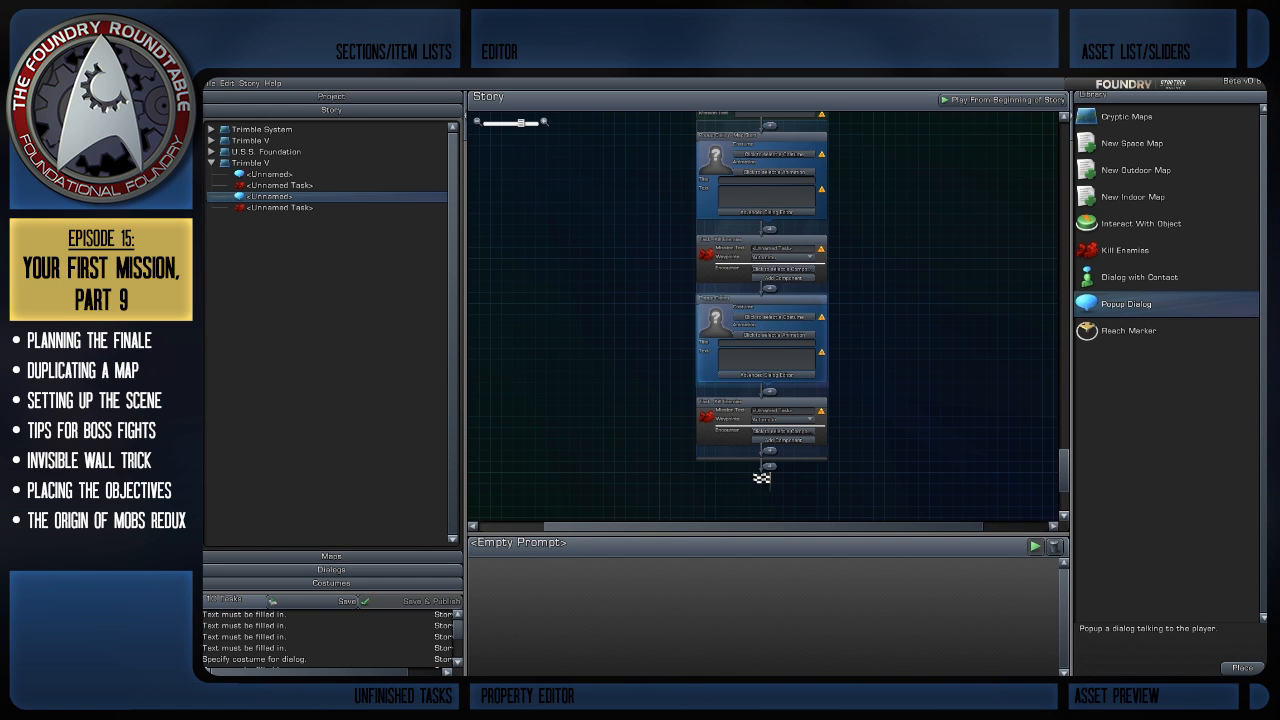
key("Delete")
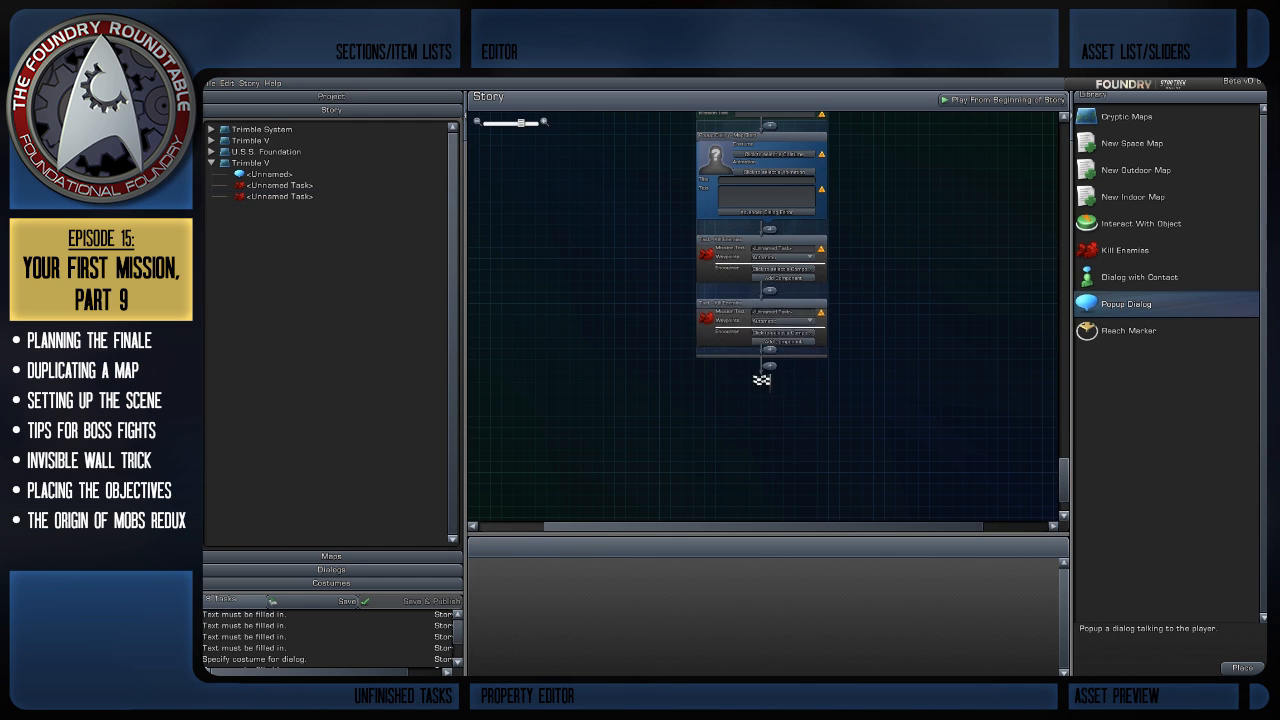
left_click_drag(1139, 277, 769, 288)
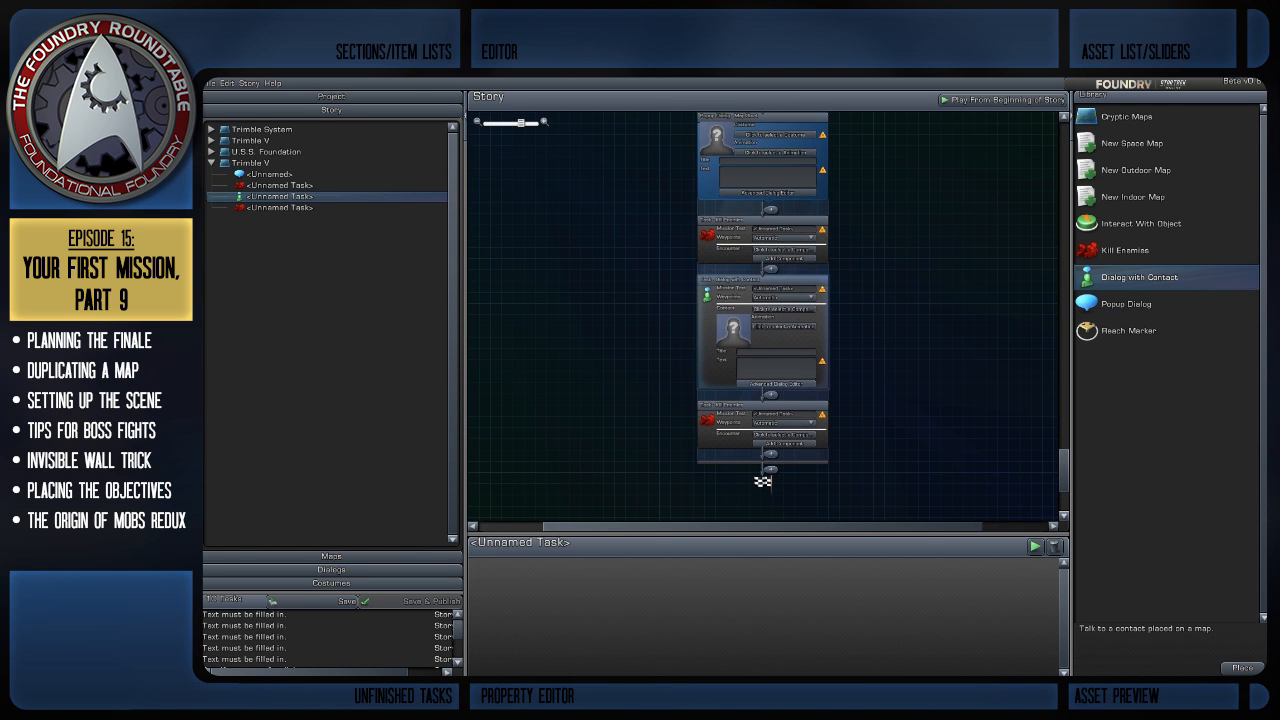
scroll(768, 315, "up", 2)
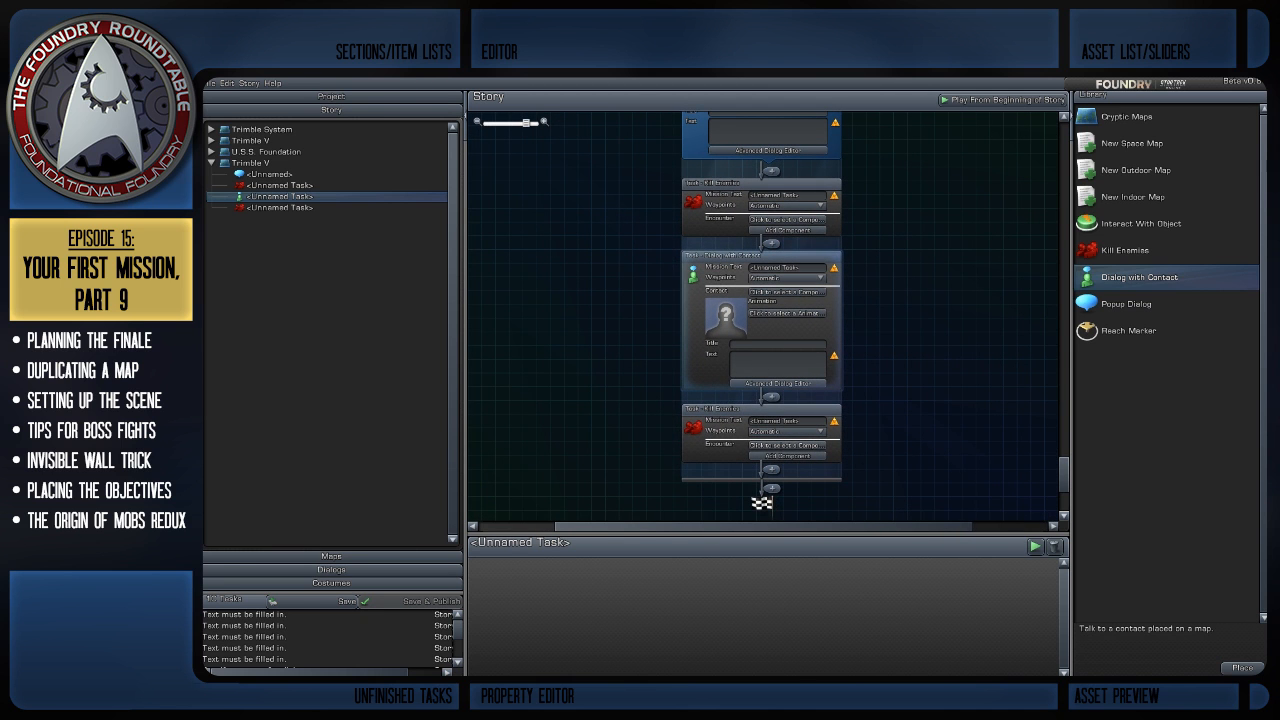
left_click_drag(900, 340, 912, 297)
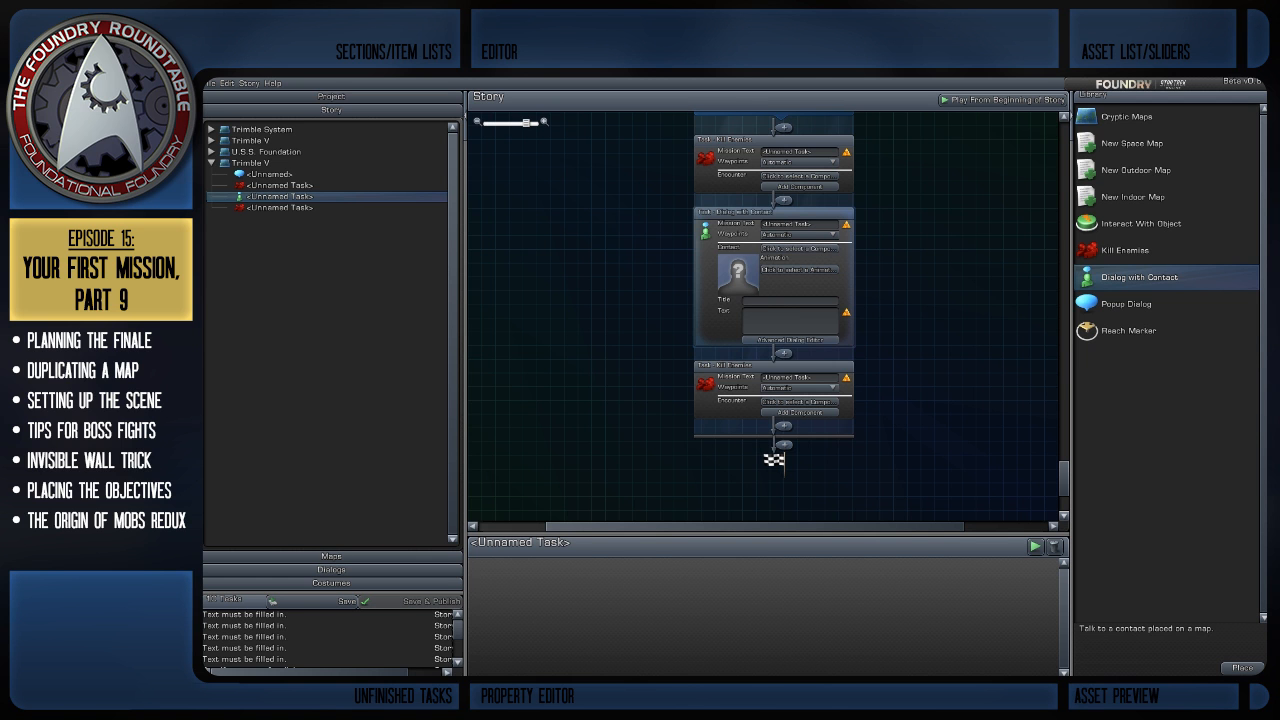
mouse_move(773, 300)
right_mouse_down()
mouse_move(771, 331)
mouse_move(777, 292)
right_mouse_up()
scroll(771, 331, "up", 1)
scroll(775, 311, "down", 1)
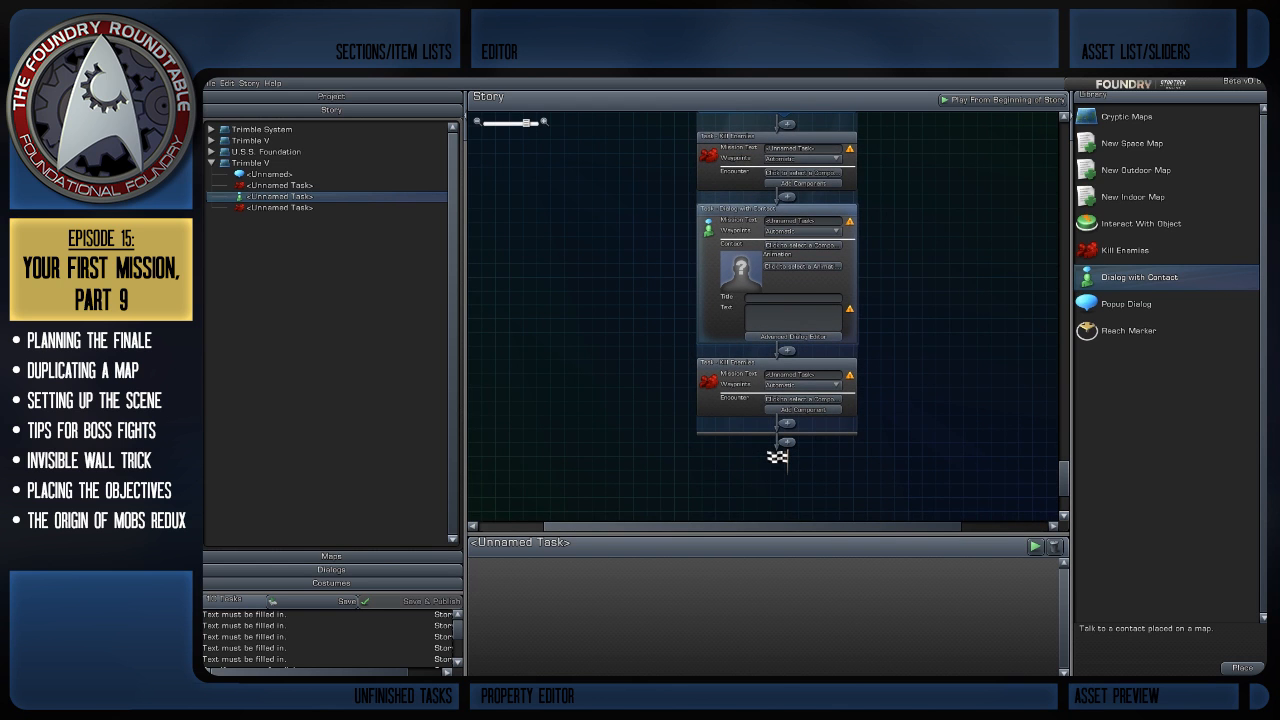
right_click_drag(757, 240, 761, 289)
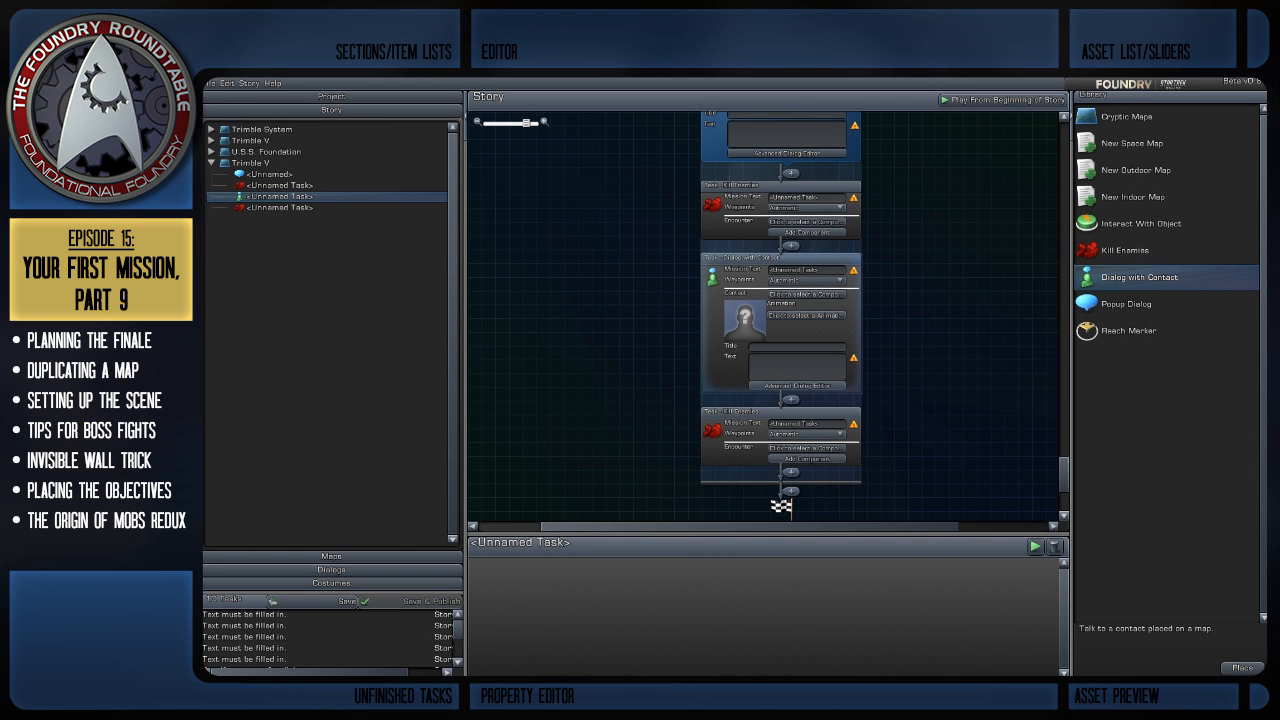
Set the first Kill Enemies task's mission text to "Defeat the Orions"
right_click_drag(808, 200, 795, 301)
left_click(793, 298)
left_click(793, 298)
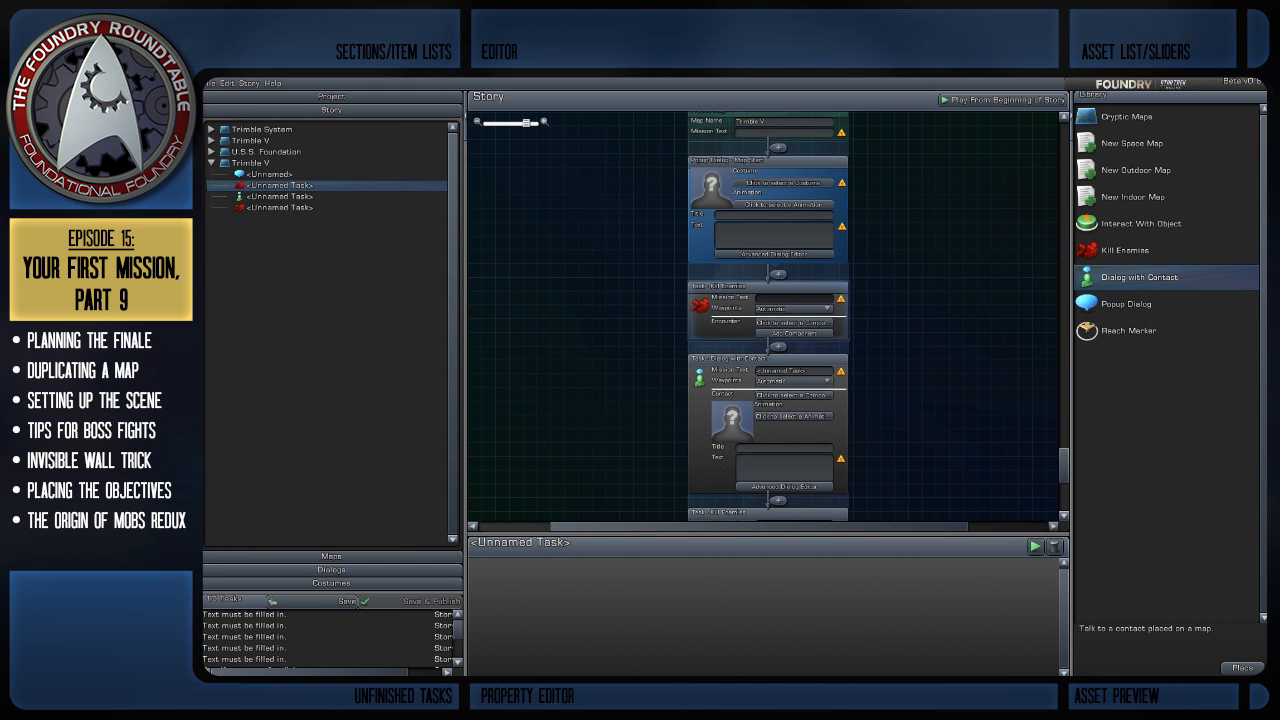
type("Defeat the Orions")
Set the Dialog with Contact task's mission text to "Investigate the Orion Captain"
right_click_drag(822, 350, 822, 243)
left_click(793, 264)
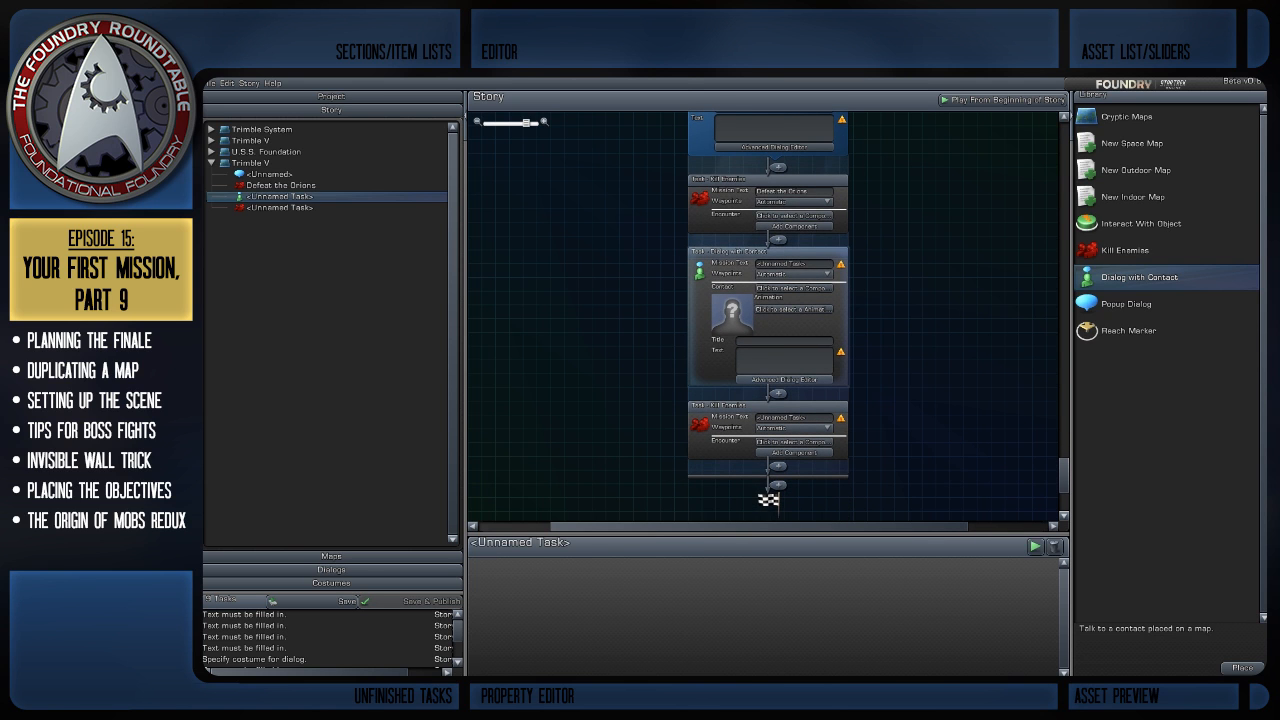
left_click(793, 264)
type("Investigate")
type(" the Orion")
type(" Captain")
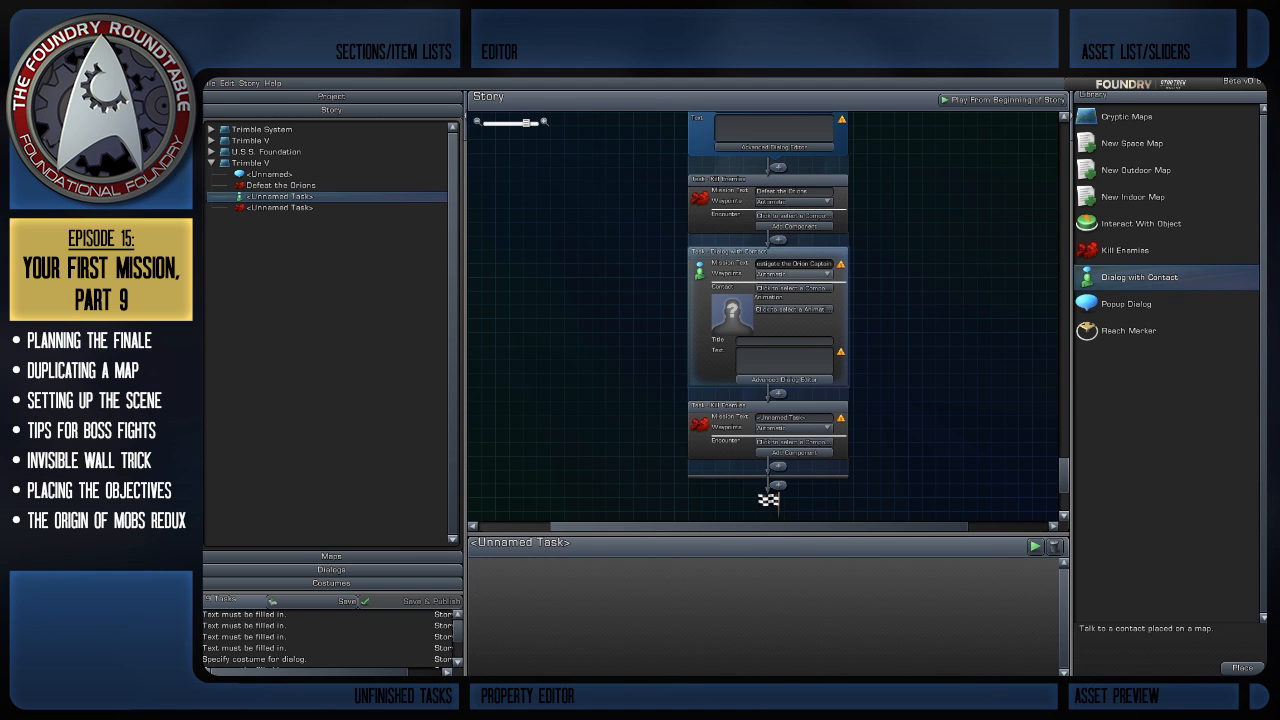
Set the last Kill Enemies task's mission text to "Defeat the Orions"
left_click(794, 418)
left_click(794, 418)
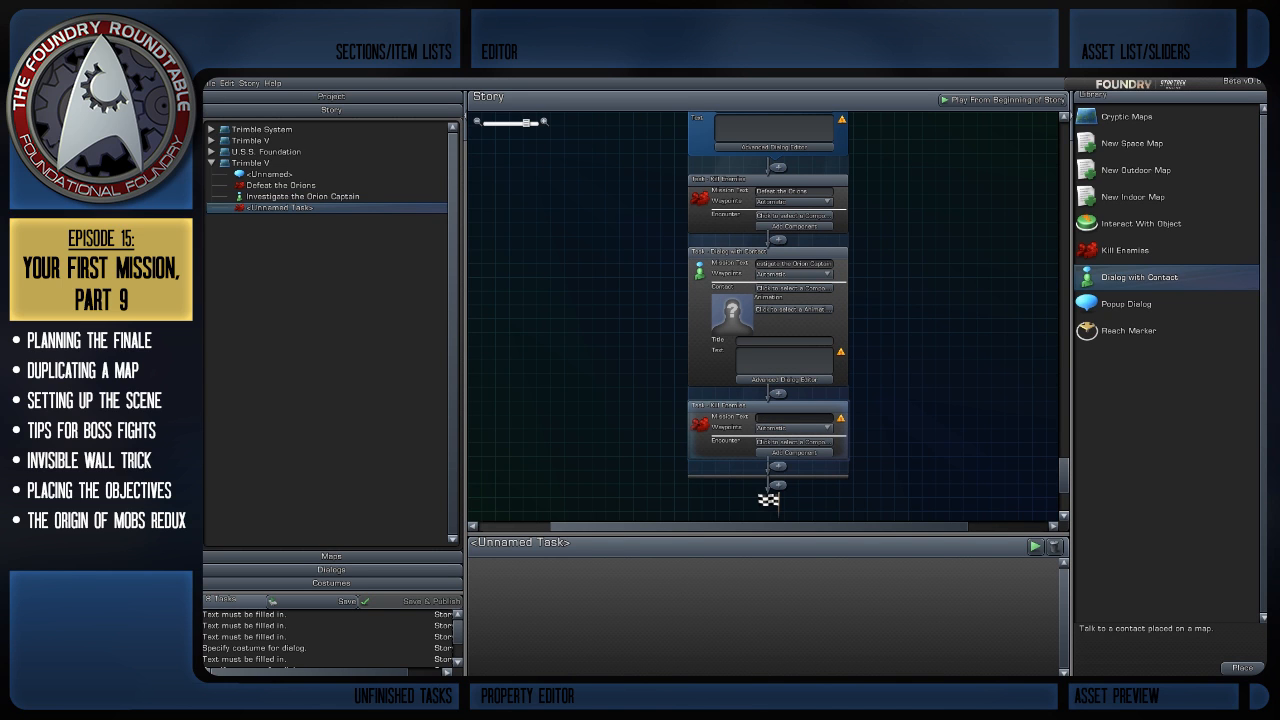
type("Difeat the Orions")
key("Return")
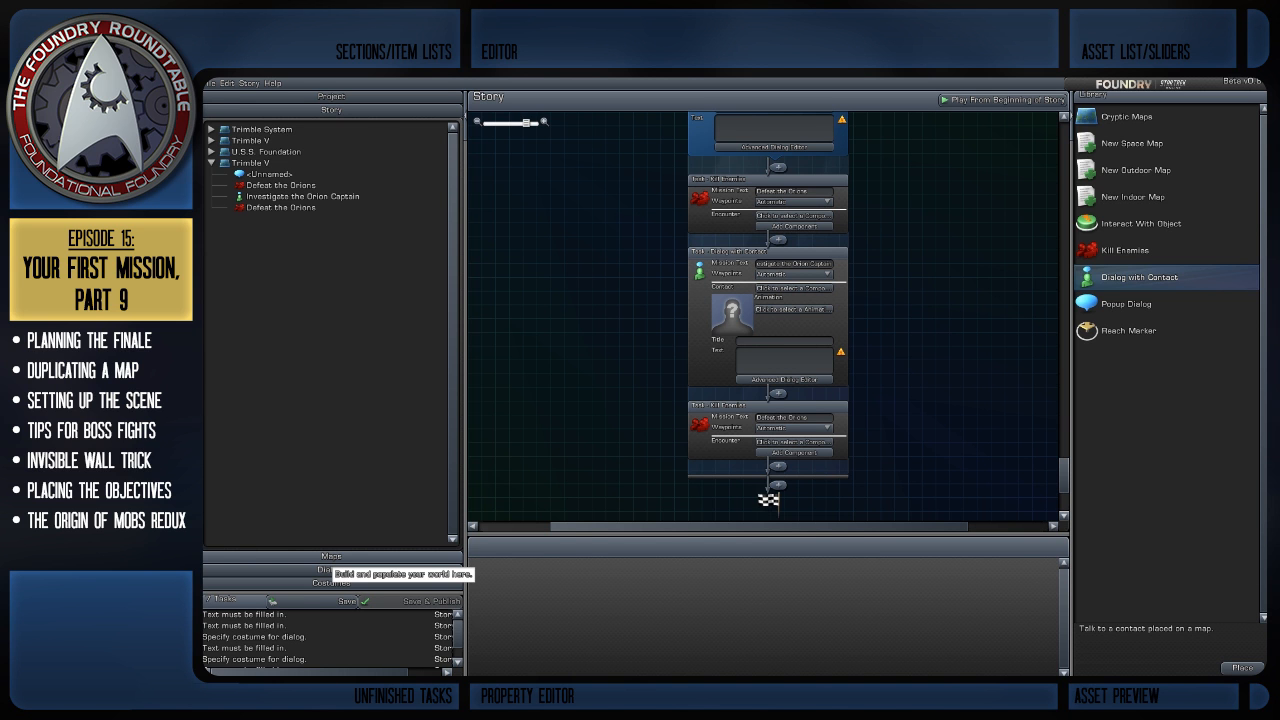
Return to the duplicated Trimble V map and inspect the Federation squads around the diagonal 100ft tall invisible wall
left_click(330, 556)
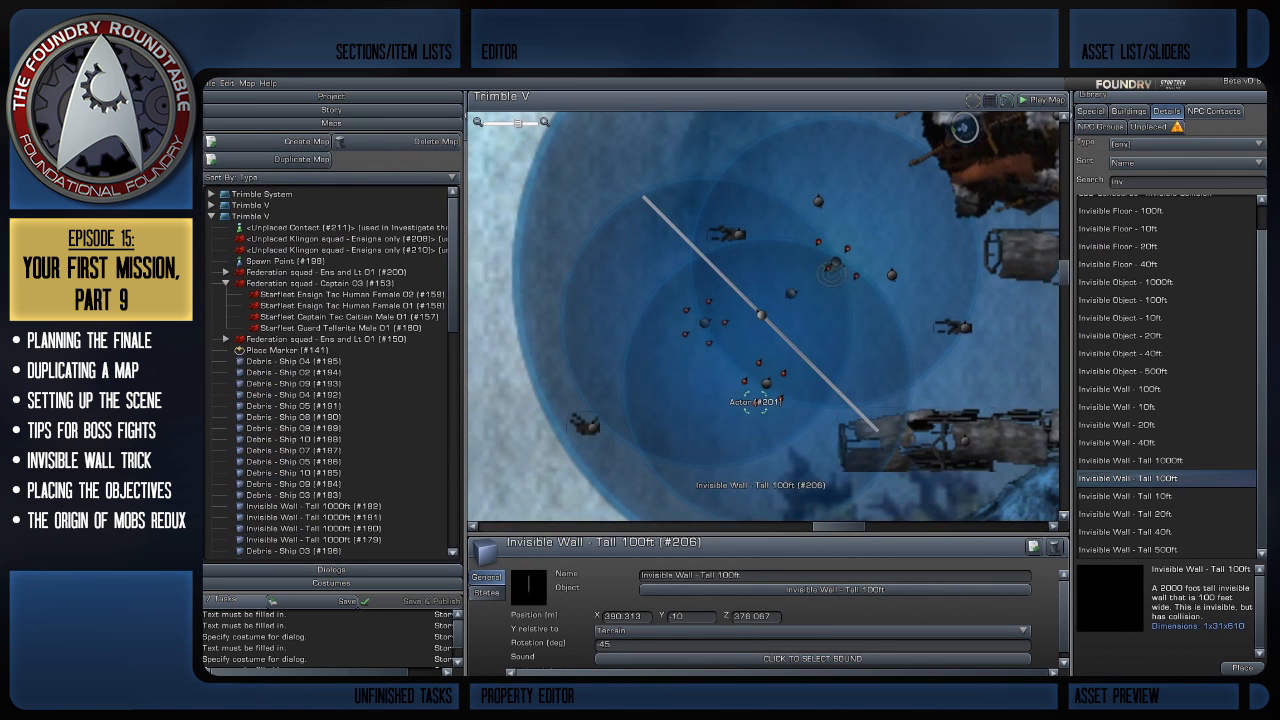
scroll(764, 316, "down", 1)
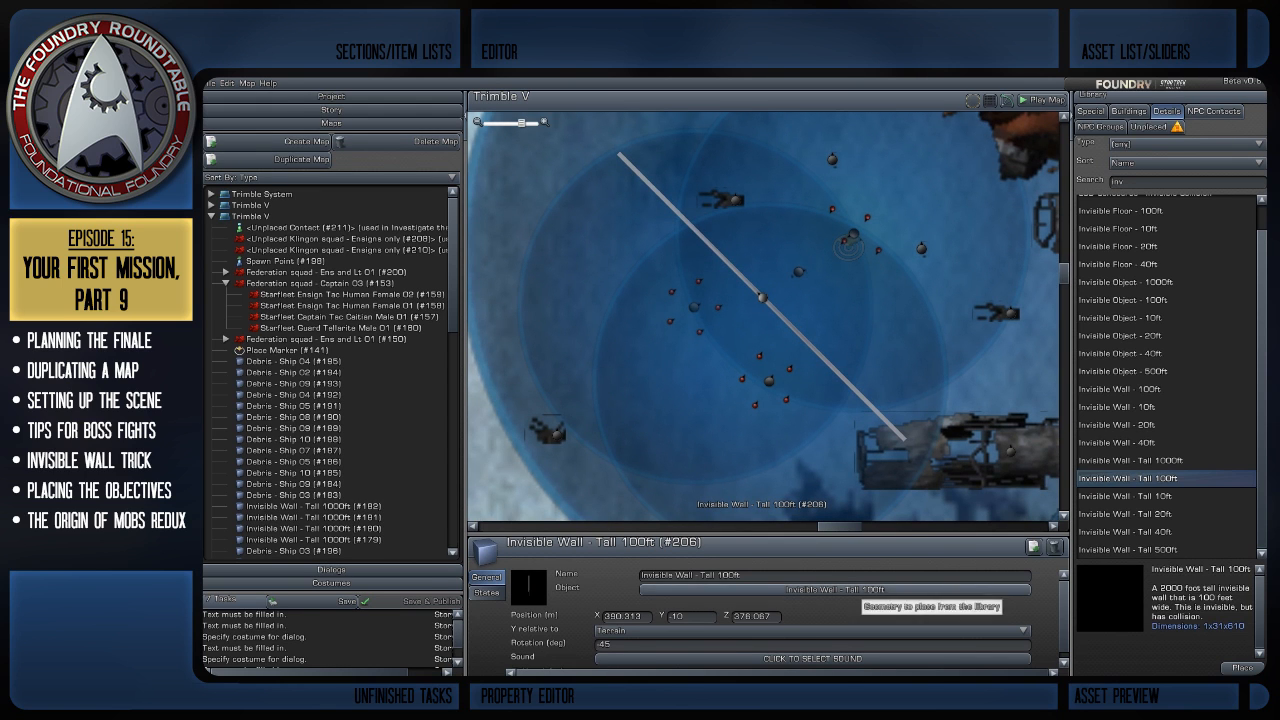
left_click(486, 592)
left_click(486, 577)
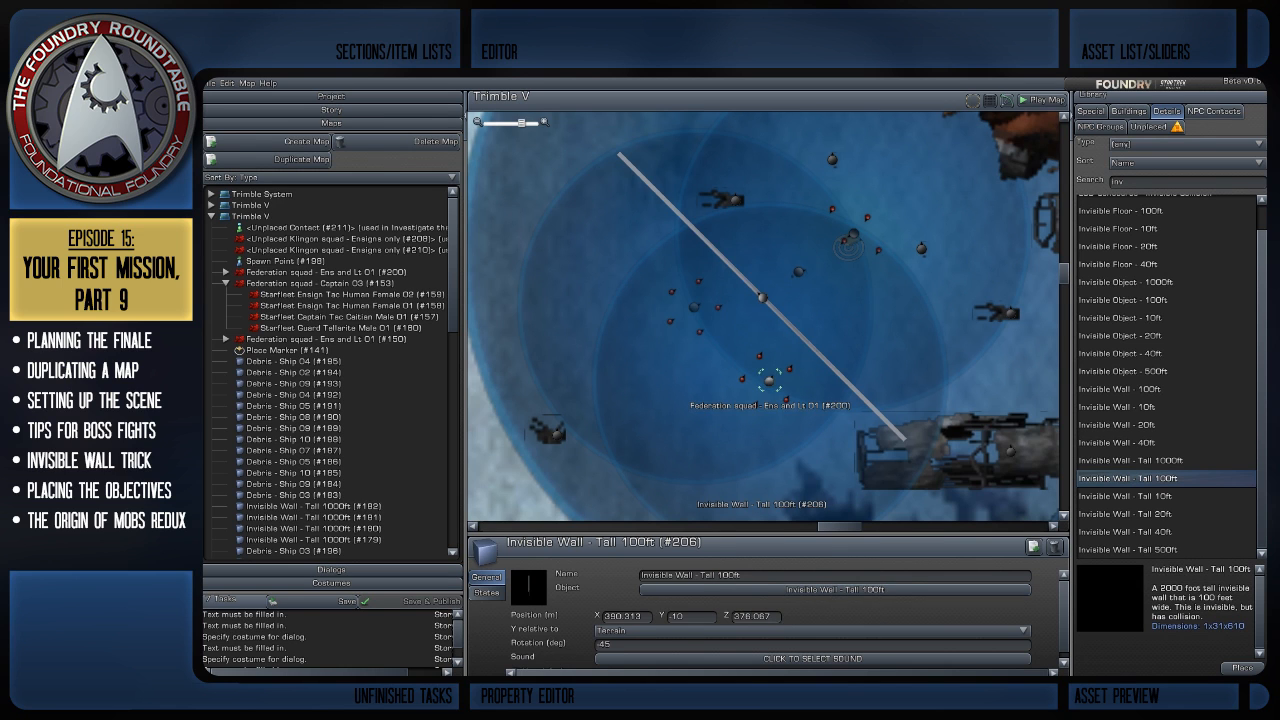
left_click(742, 380)
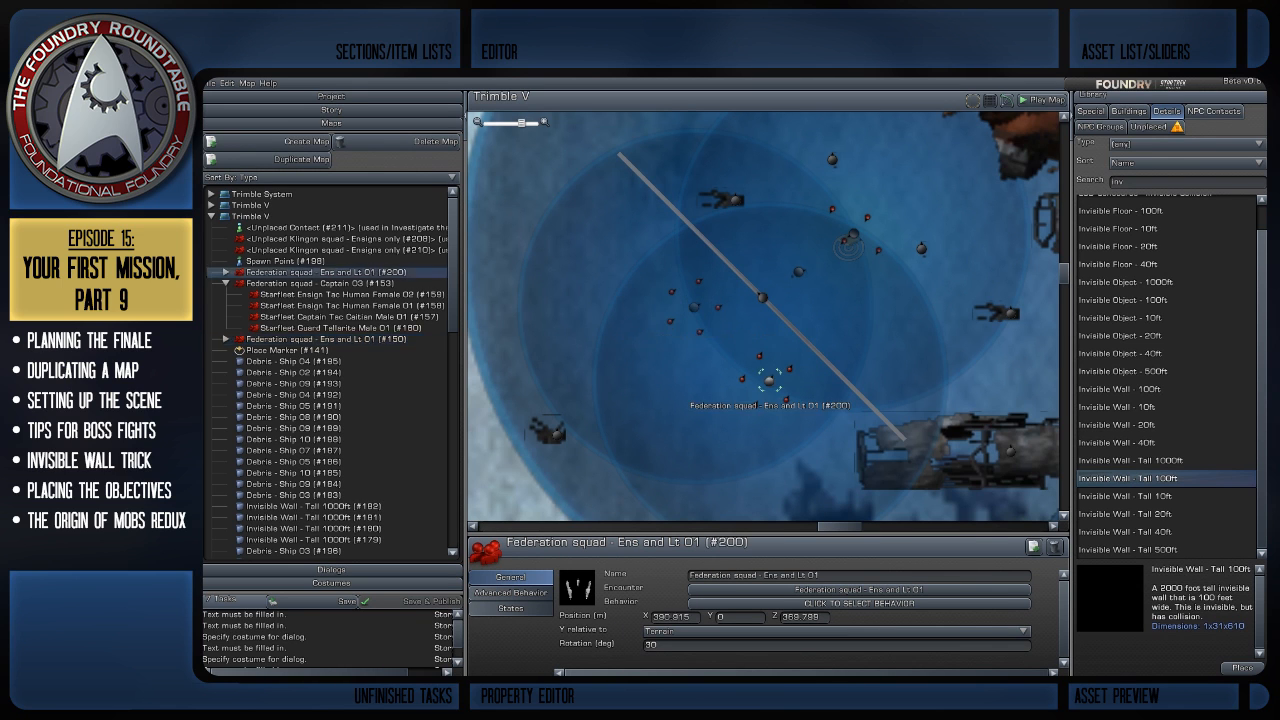
scroll(762, 300, "up", 3)
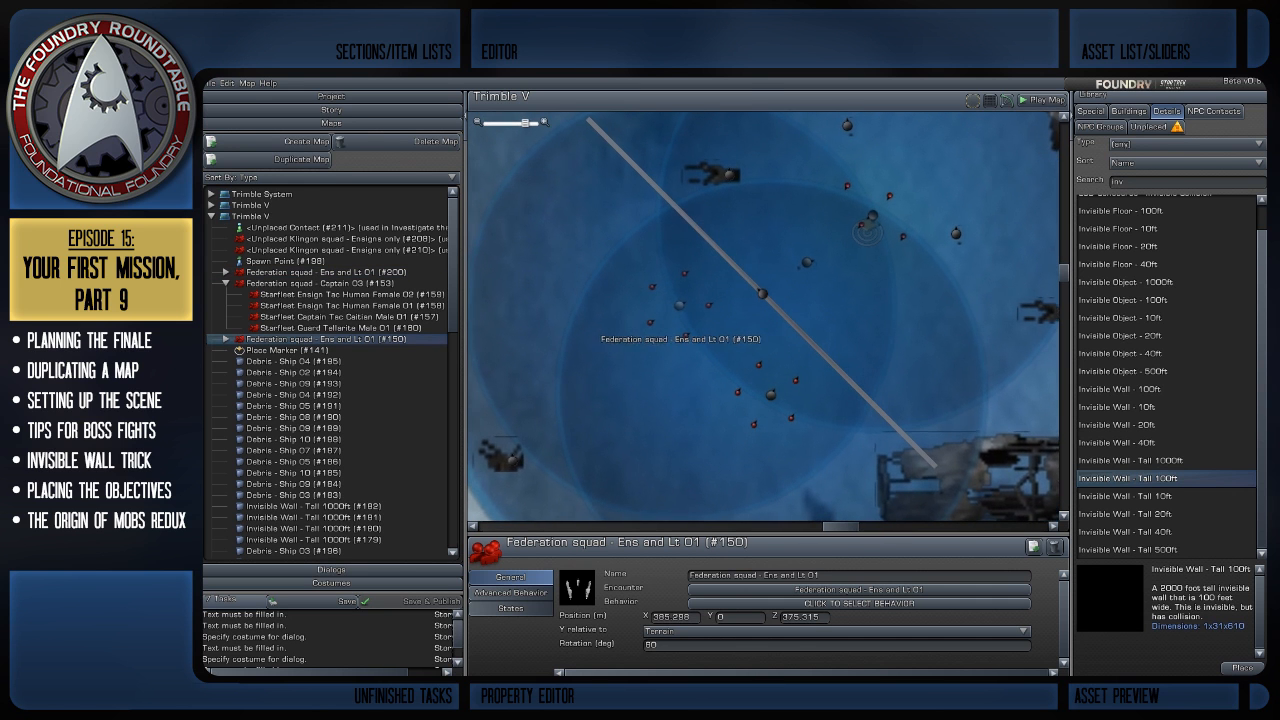
left_click(768, 298)
left_click(762, 297)
scroll(762, 297, "down", 2)
scroll(762, 297, "down", 1)
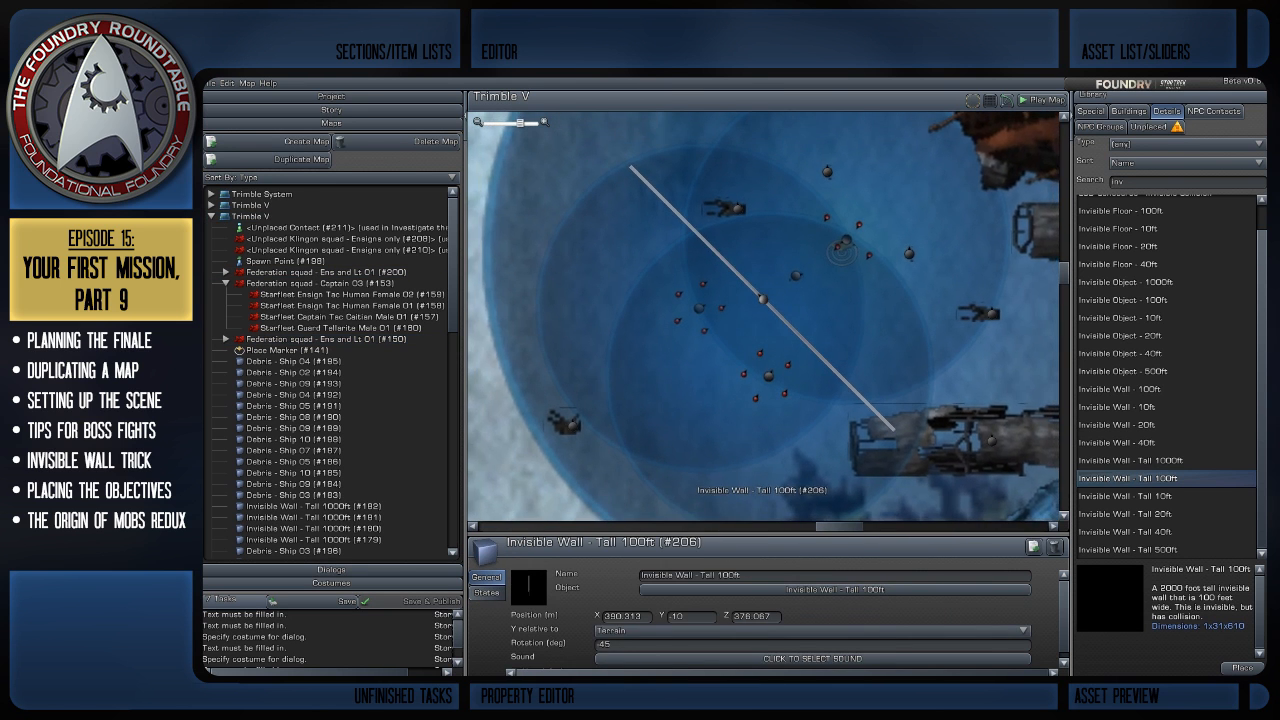
scroll(762, 297, "up", 2)
right_click_drag(762, 297, 770, 243)
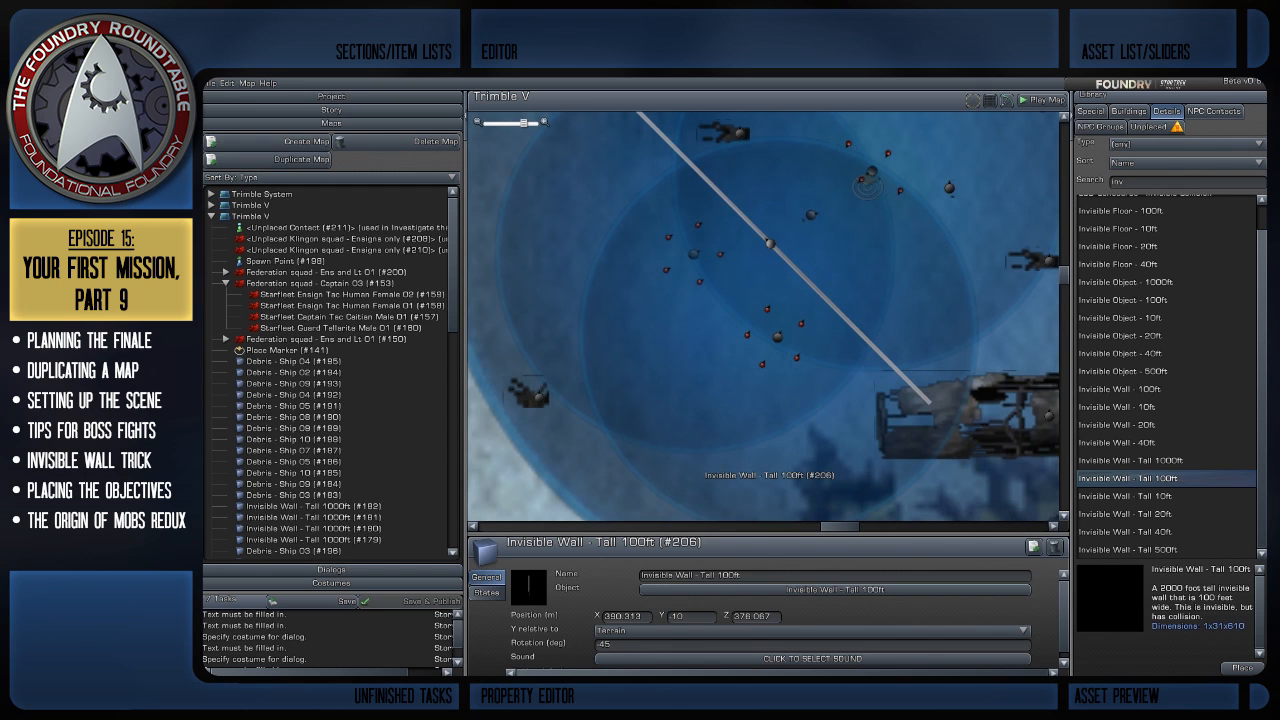
Make the diagonal invisible wall leave its visible state when the "Defeat the Orions" objective listed before "Investigate the Orion Captain" is in progress
left_click(486, 593)
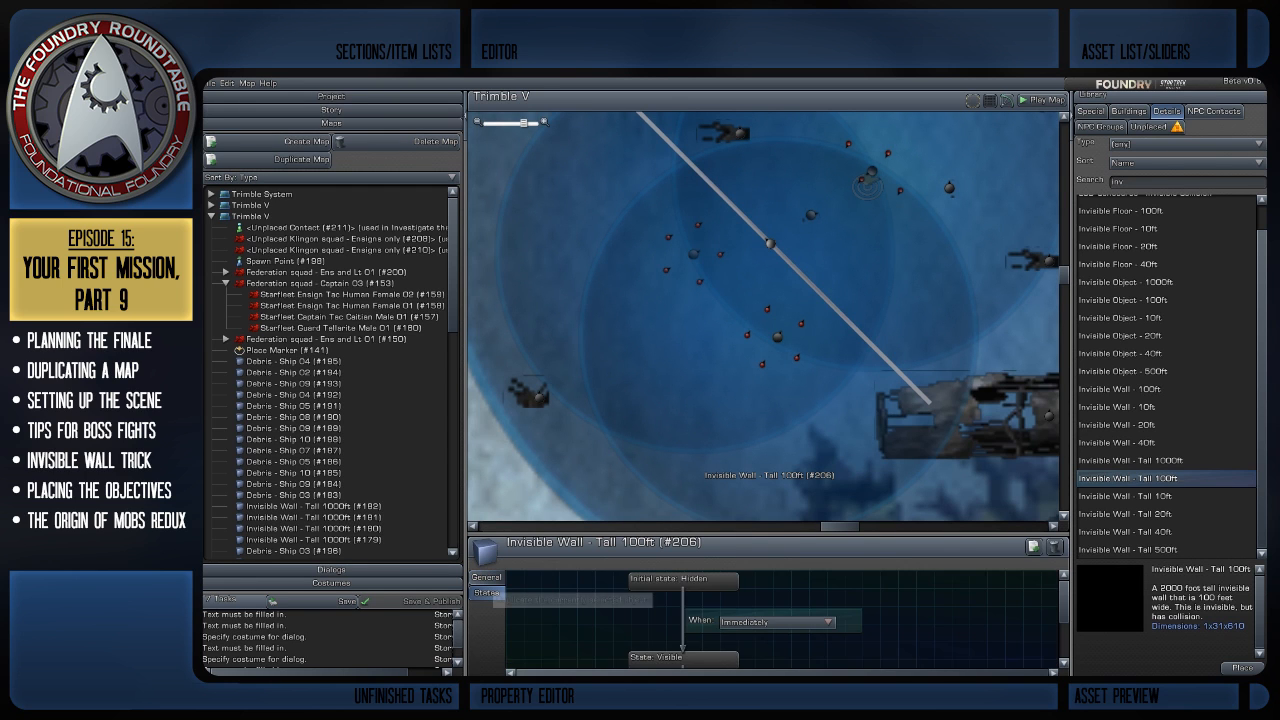
left_click(486, 578)
left_click(486, 593)
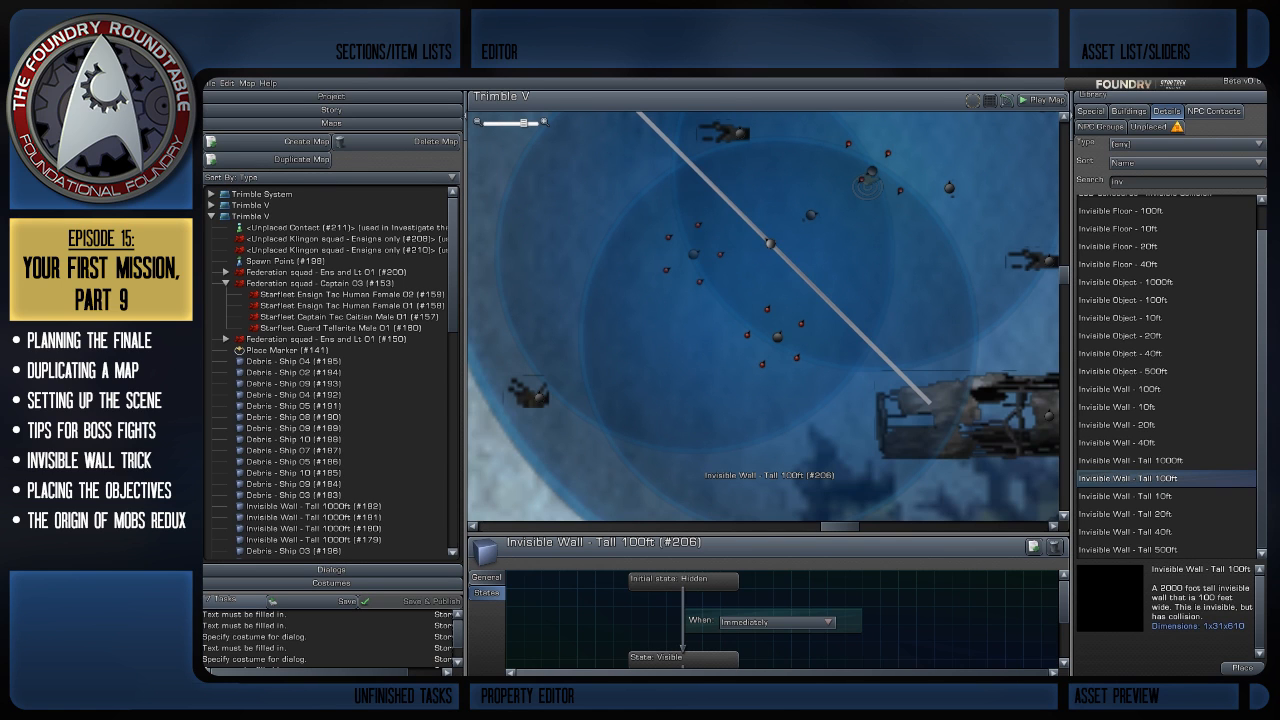
scroll(780, 632, "down", 2)
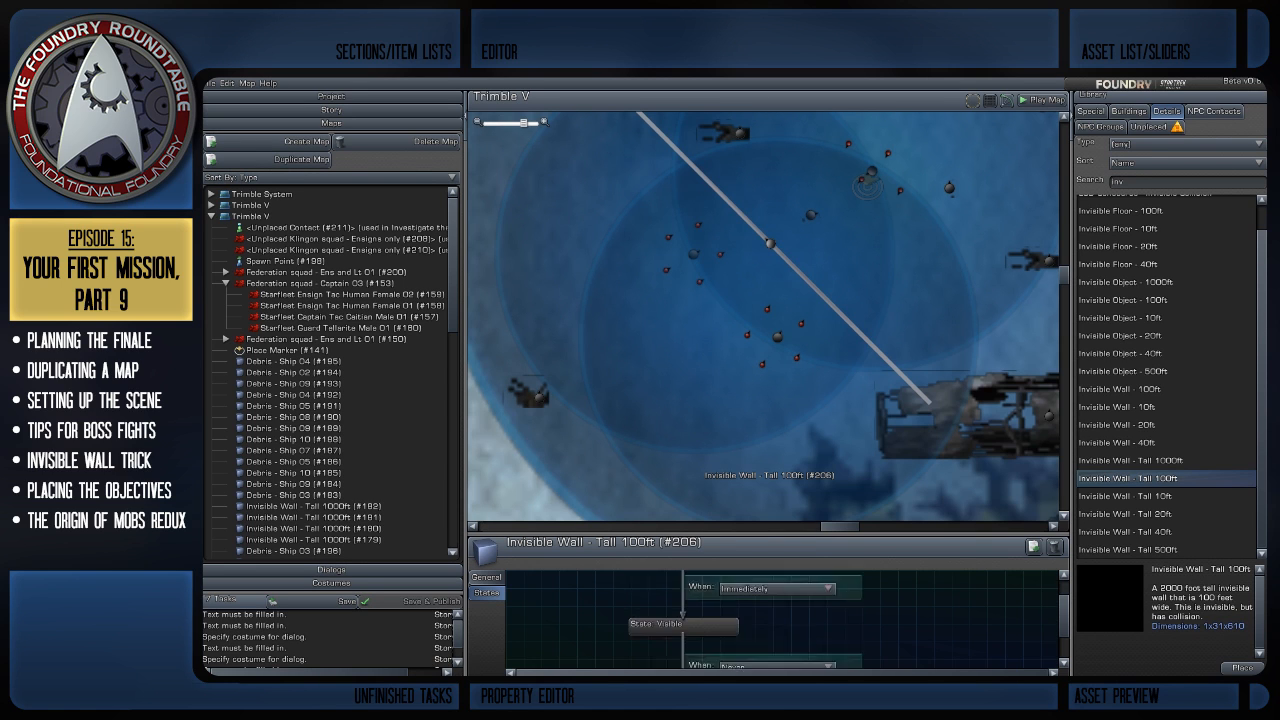
left_click(780, 634)
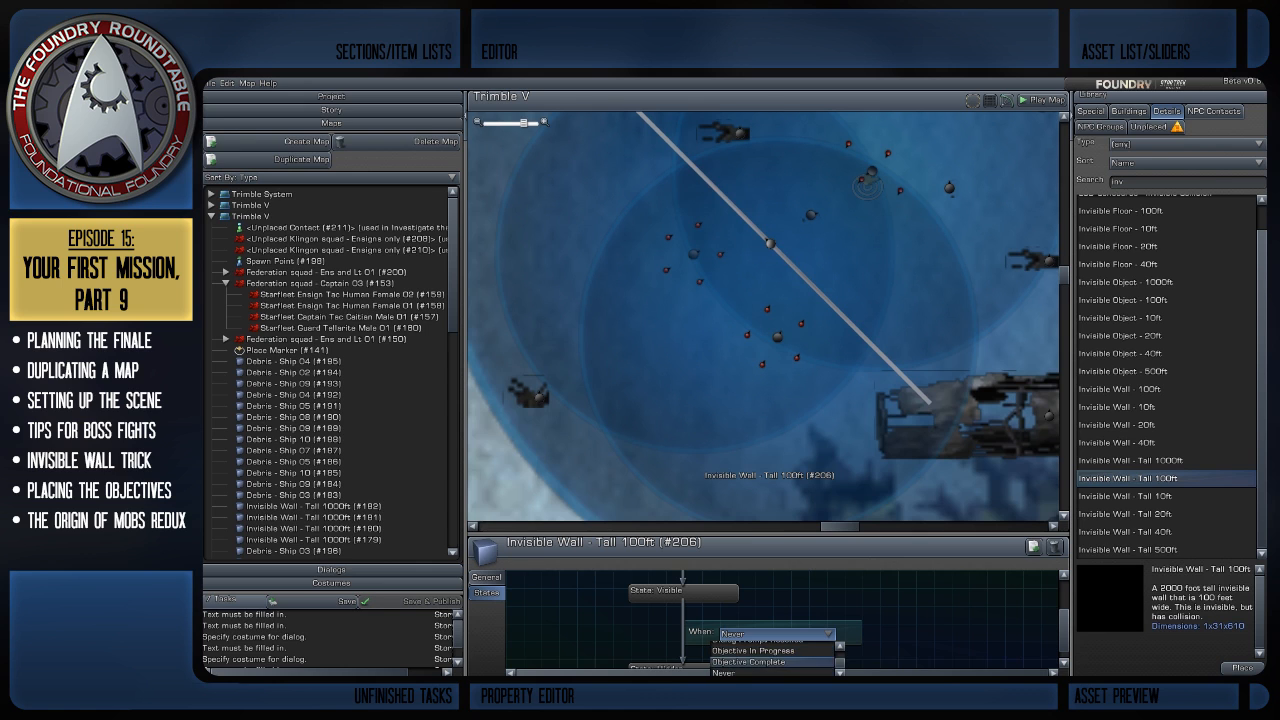
left_click(748, 661)
left_click(772, 648)
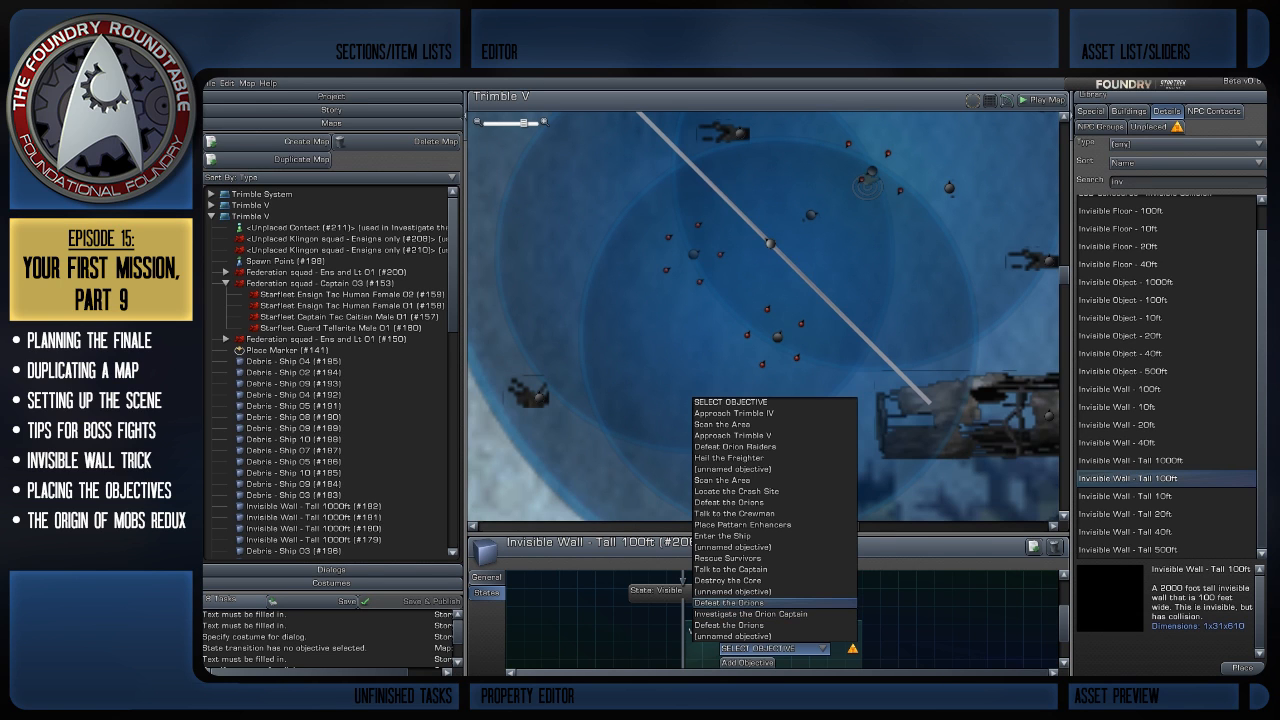
left_click(730, 603)
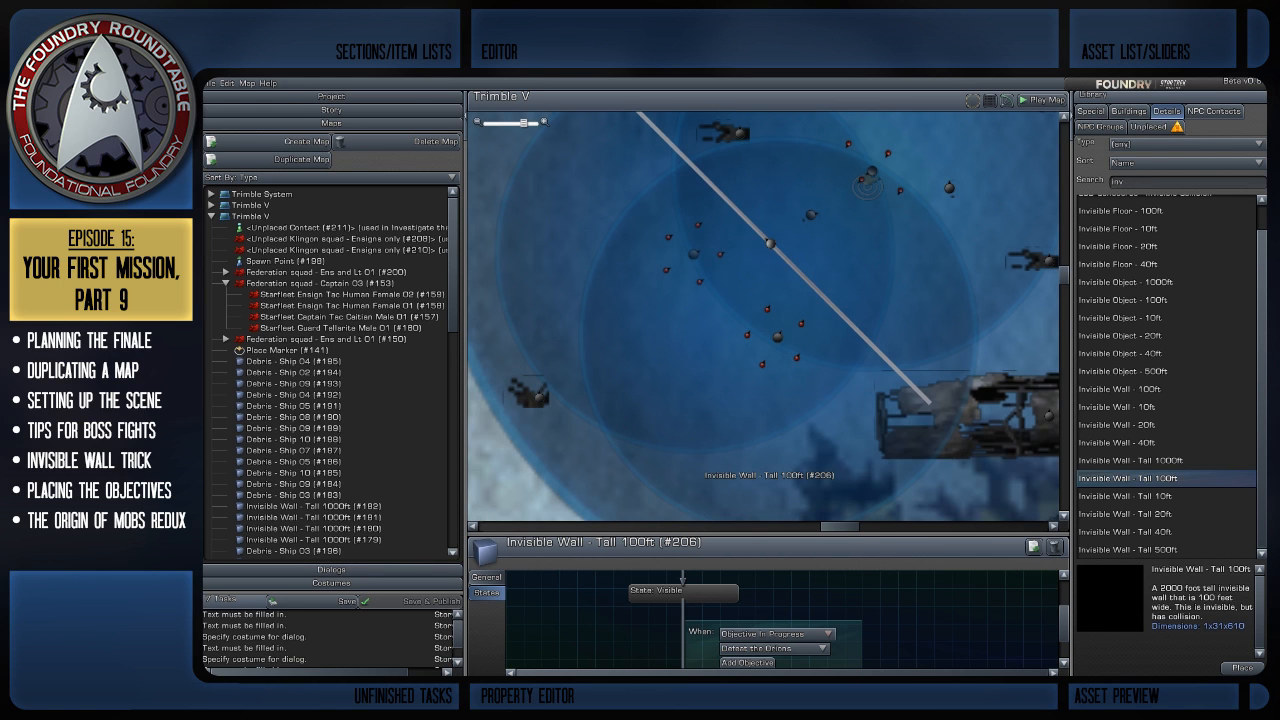
scroll(745, 620, "up", 3)
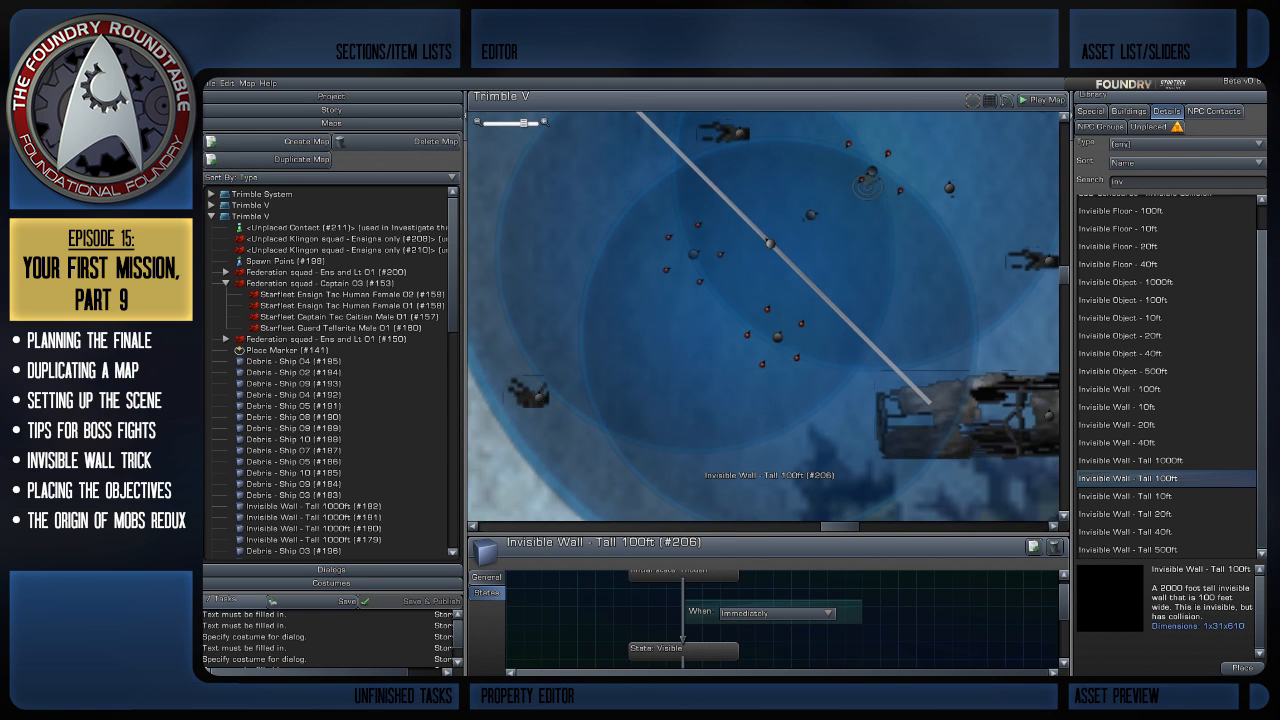
Examine how the diagonal invisible wall separates the squads on the Trimble V map
left_click(700, 370)
scroll(700, 370, "down", 2)
left_click(769, 261)
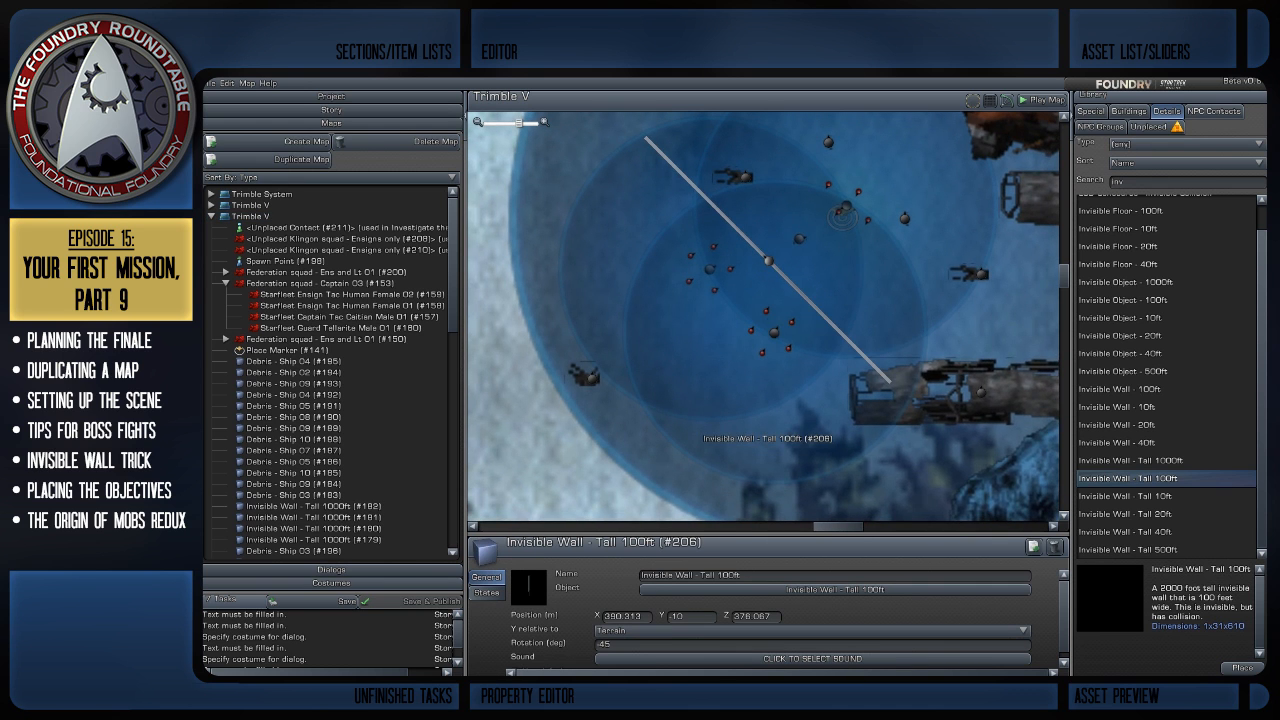
scroll(781, 232, "up", 3)
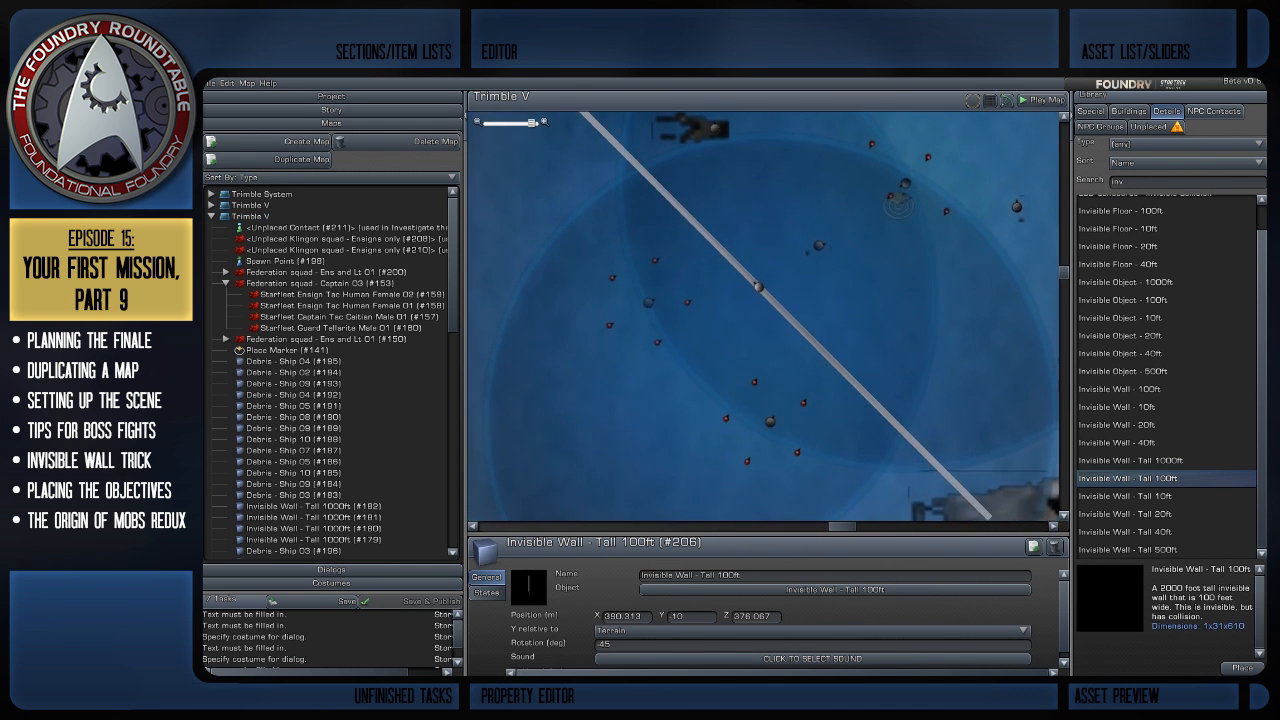
right_click_drag(781, 232, 733, 298)
scroll(733, 298, "down", 2)
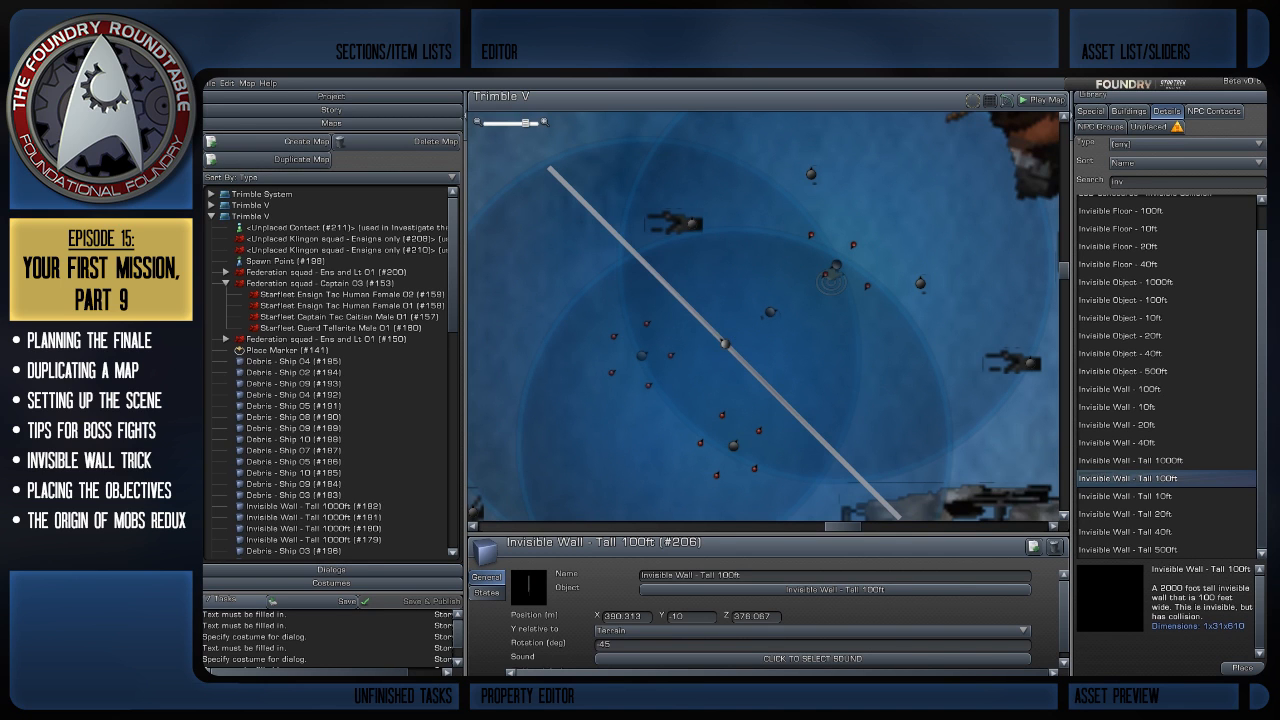
right_click_drag(733, 298, 751, 277)
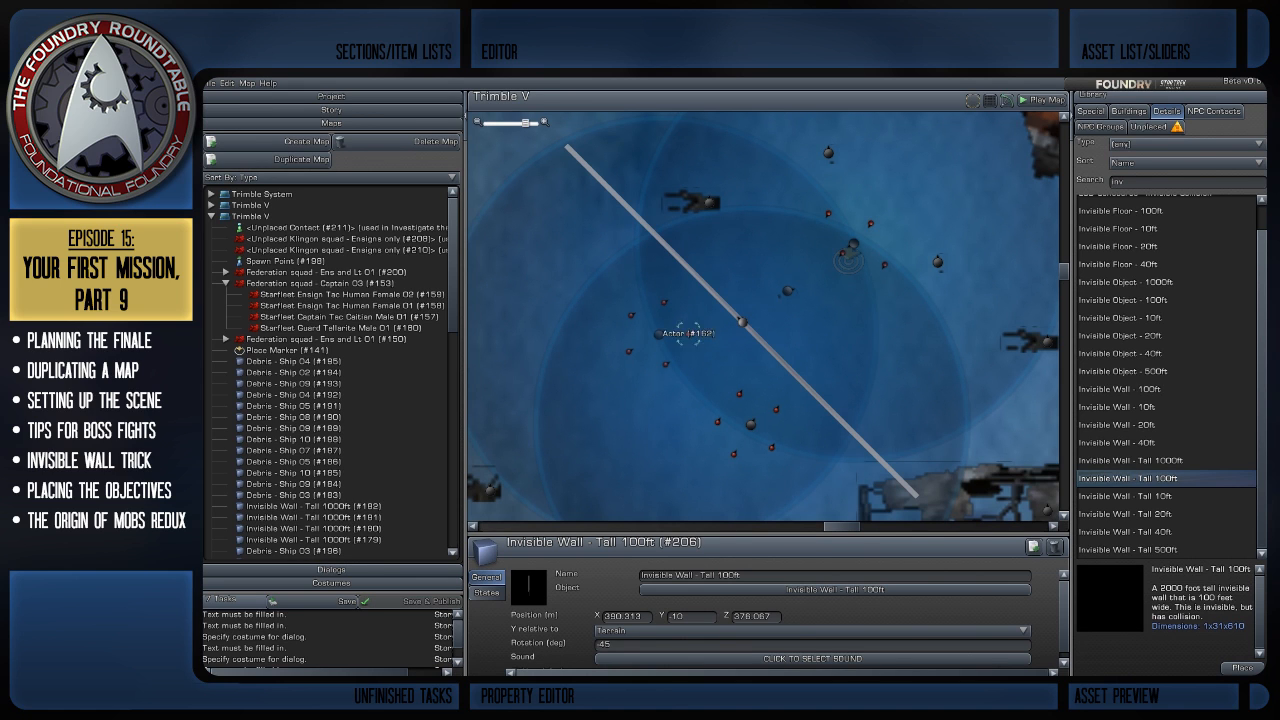
scroll(740, 320, "up", 3)
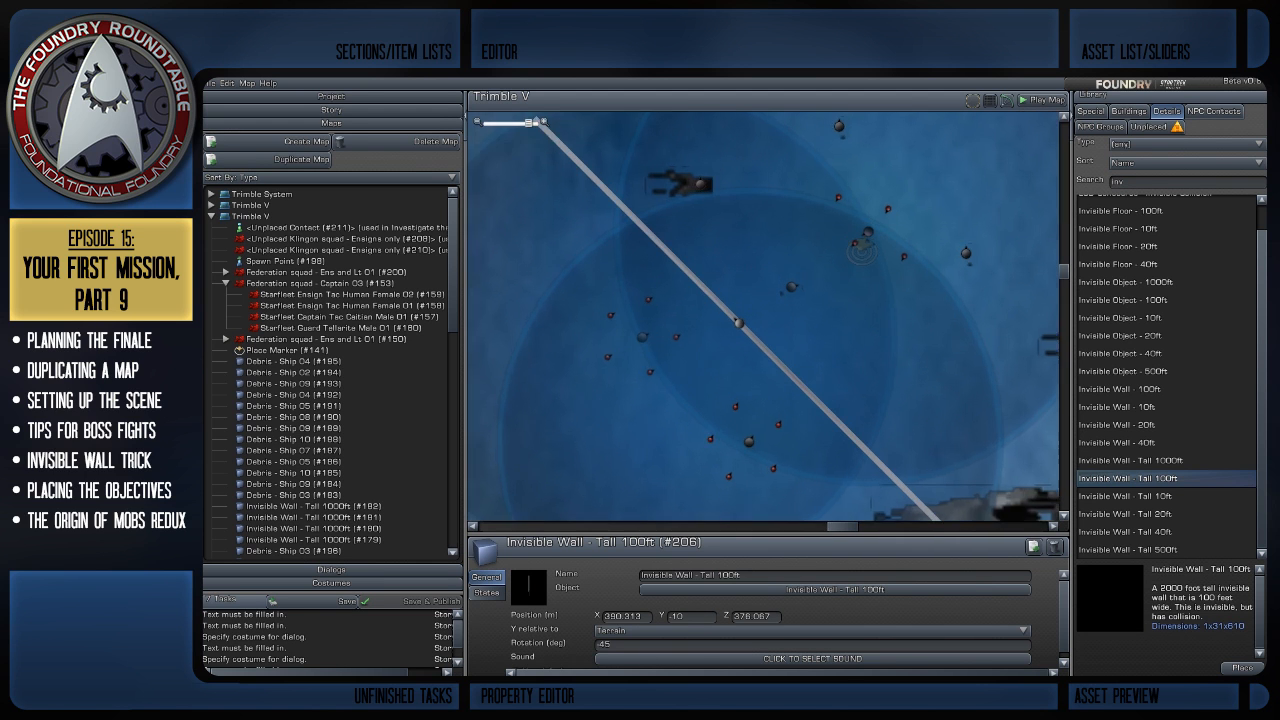
right_click_drag(740, 320, 752, 285)
scroll(752, 285, "down", 3)
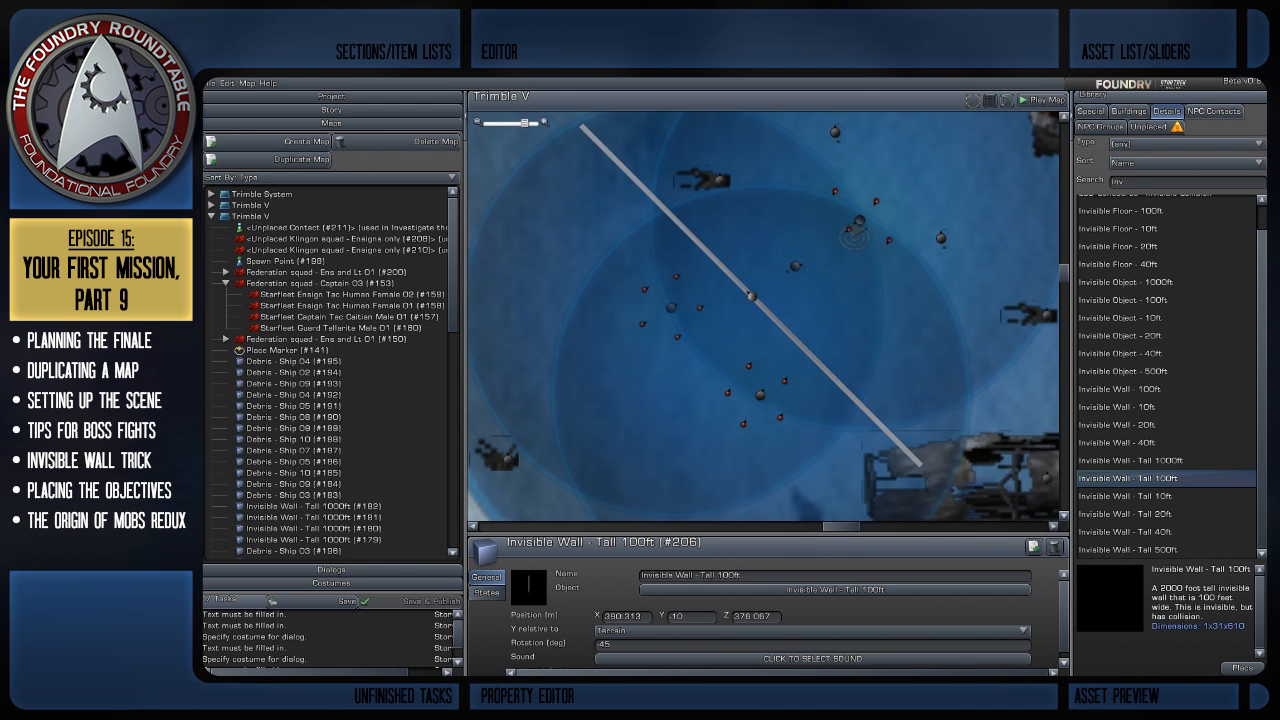
scroll(762, 317, "up", 2)
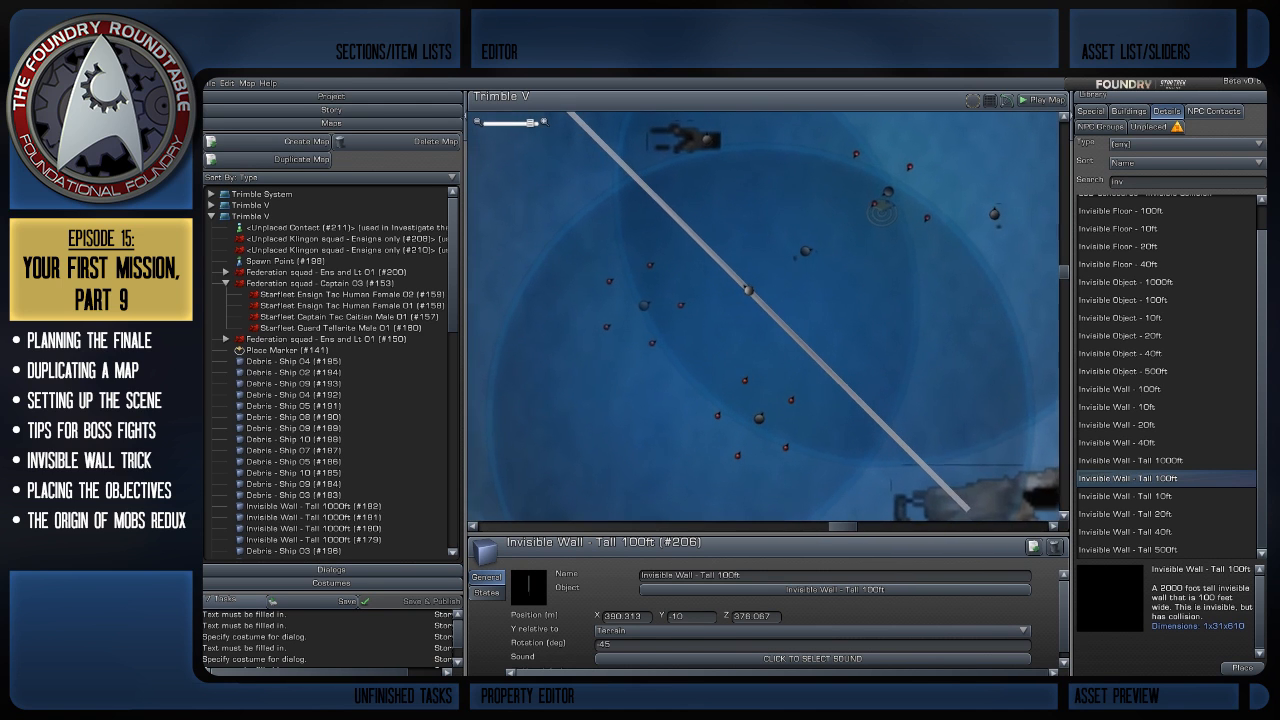
Duplicate the diagonal invisible wall, with the copy directly alongside the original, and select both walls
left_click(1054, 547)
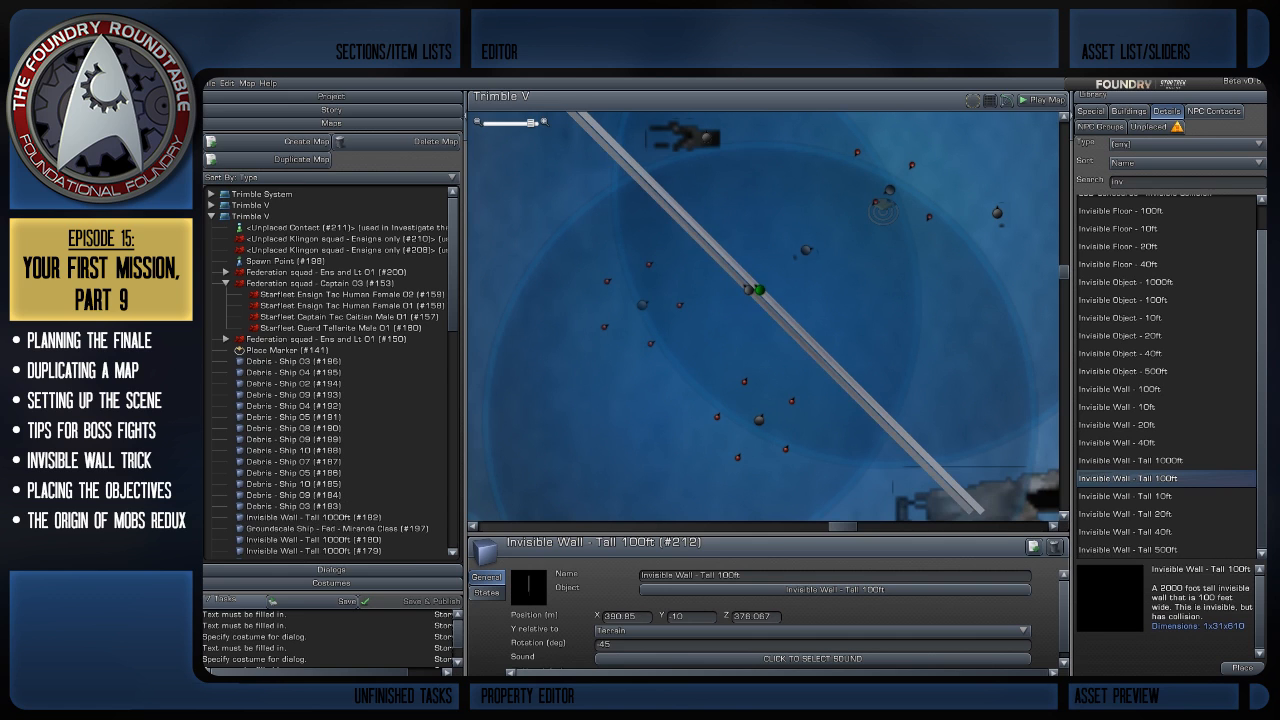
left_click_drag(757, 290, 750, 286)
left_click_drag(727, 241, 785, 325)
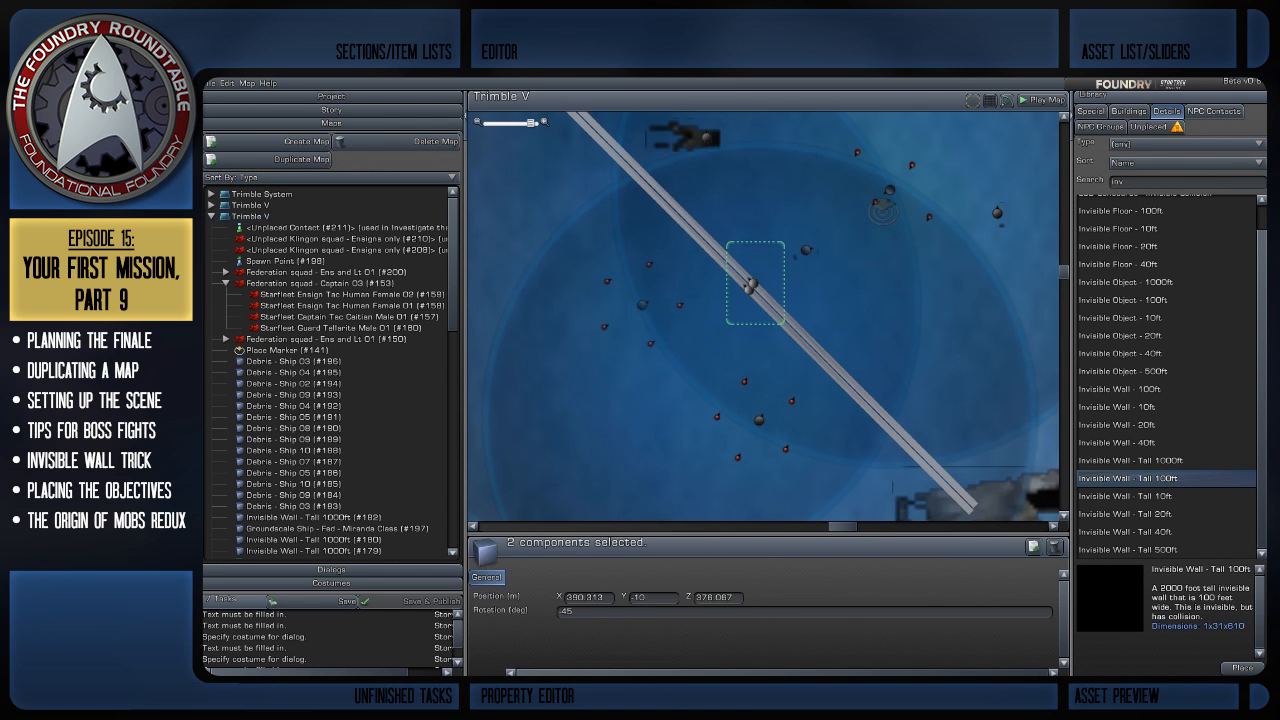